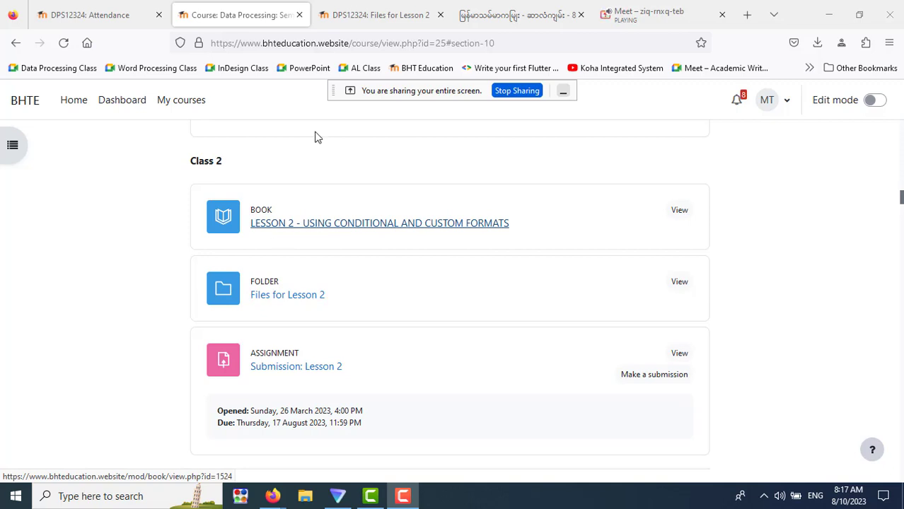
- Look over the Files for Lesson 2 folder, then return to the Class 2 course section
left_click(340, 15)
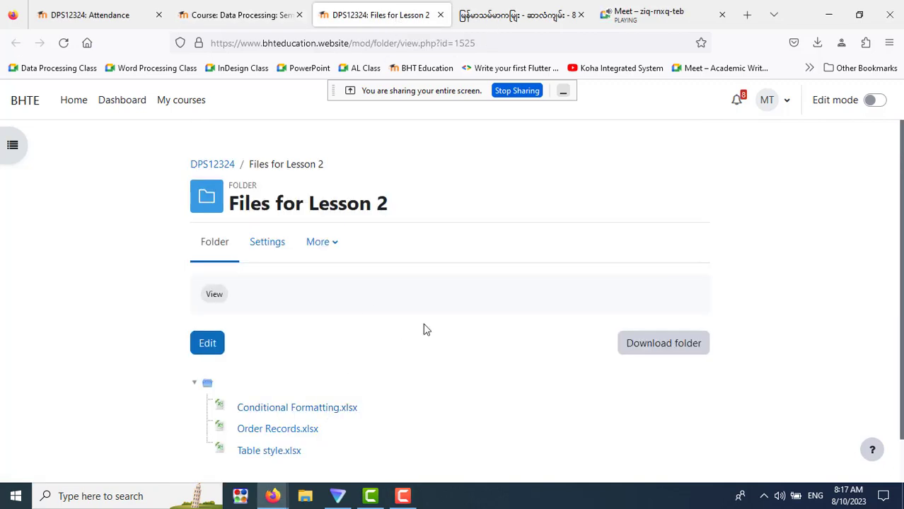
scroll(423, 327, "down", 1)
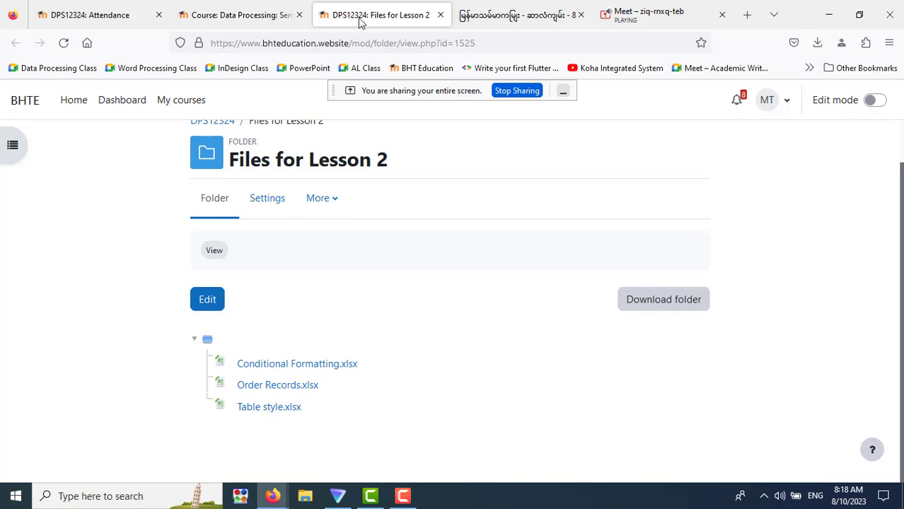
left_click(253, 17)
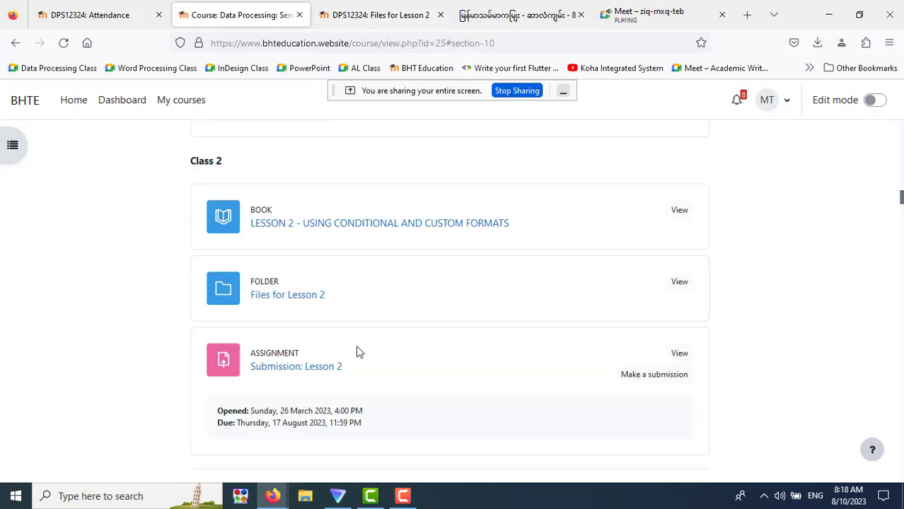
right_click(287, 294)
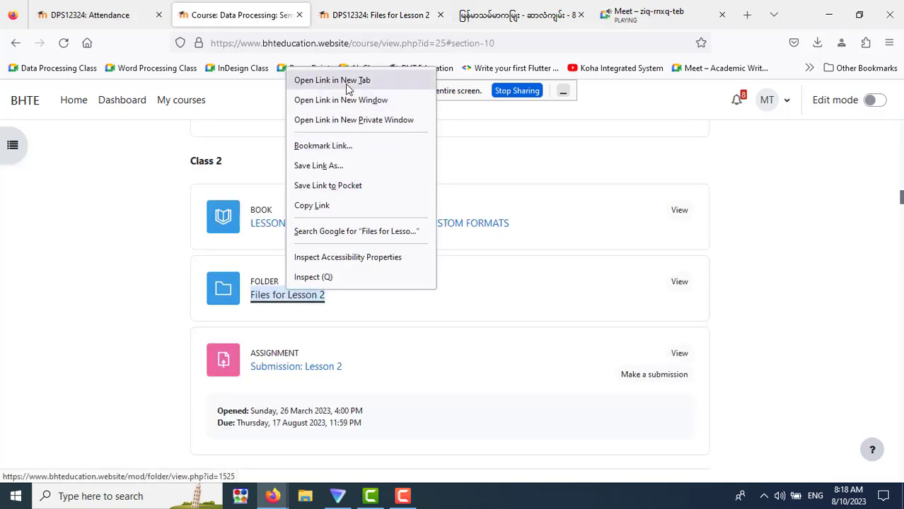
left_click(381, 17)
left_click(268, 21)
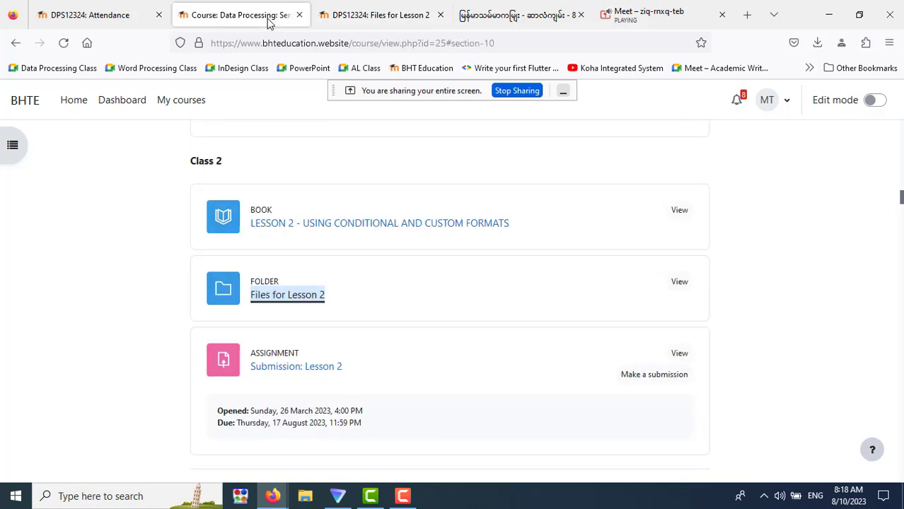
- Open the Lesson 2 conditional formats book, close the empty Redmi Note 7 window, and go to Meet
left_click(375, 225)
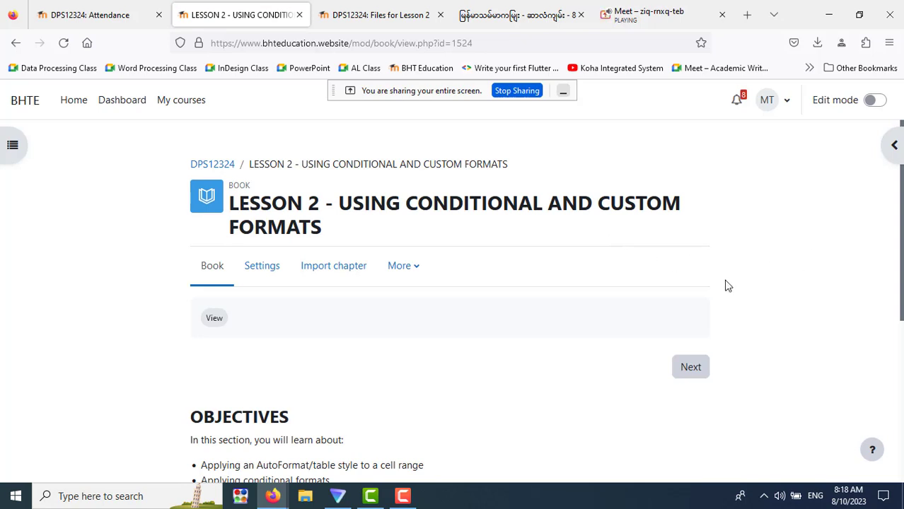
scroll(727, 285, "down", 3)
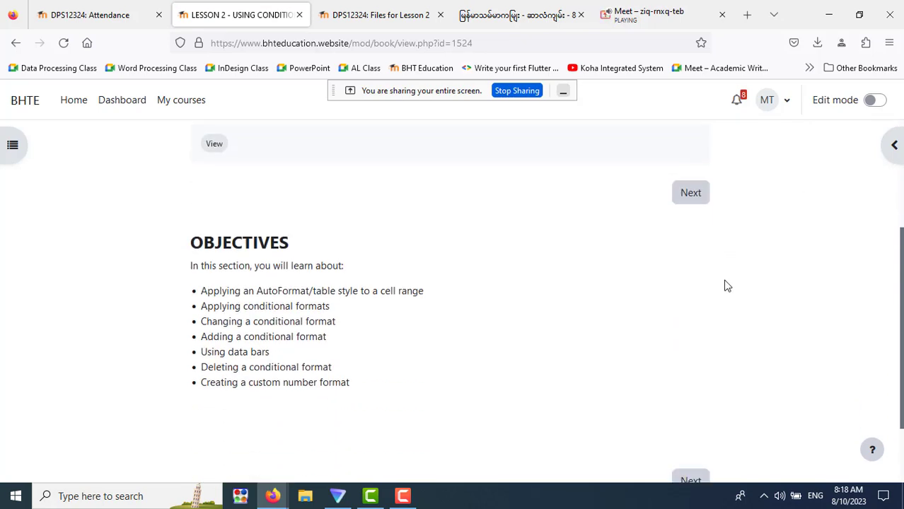
scroll(727, 285, "up", 3)
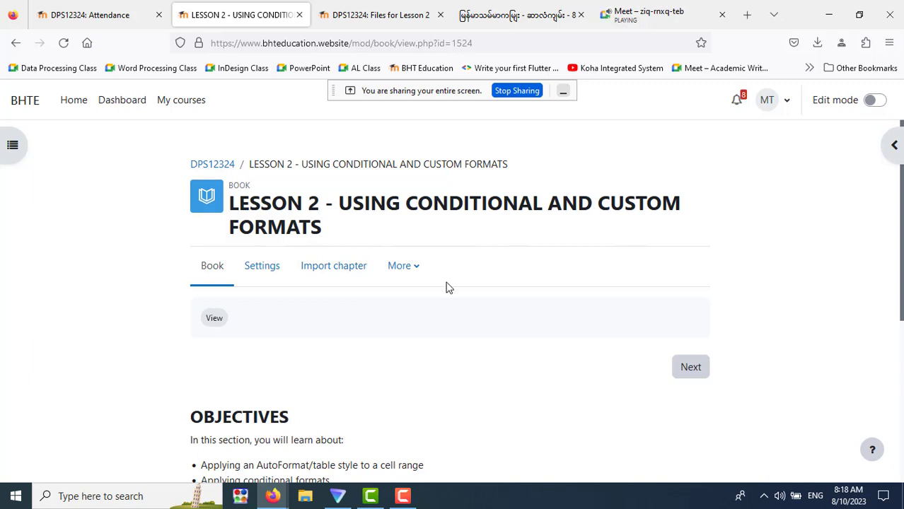
scroll(448, 286, "down", 2)
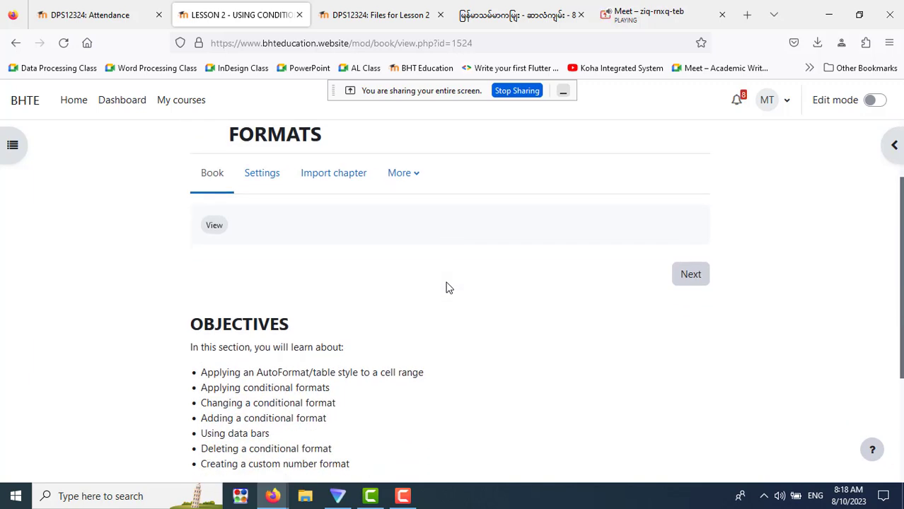
scroll(447, 287, "down", 2)
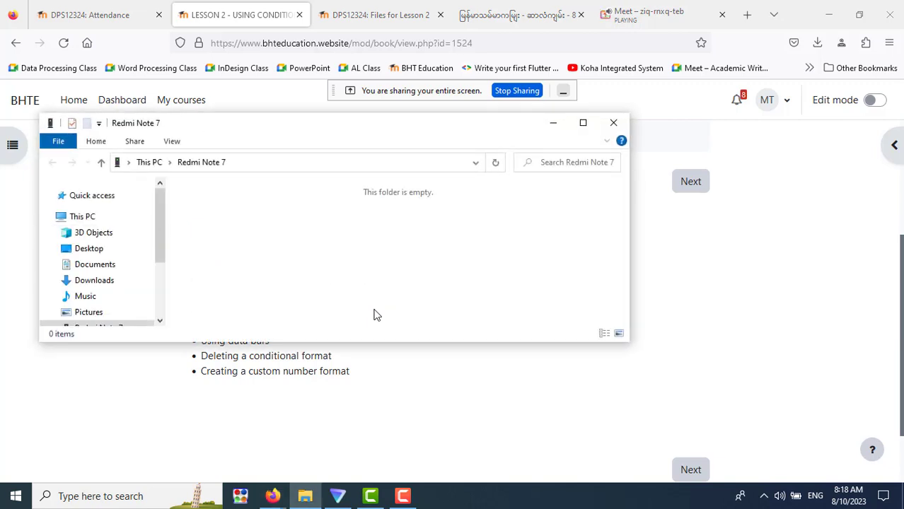
left_click(614, 123)
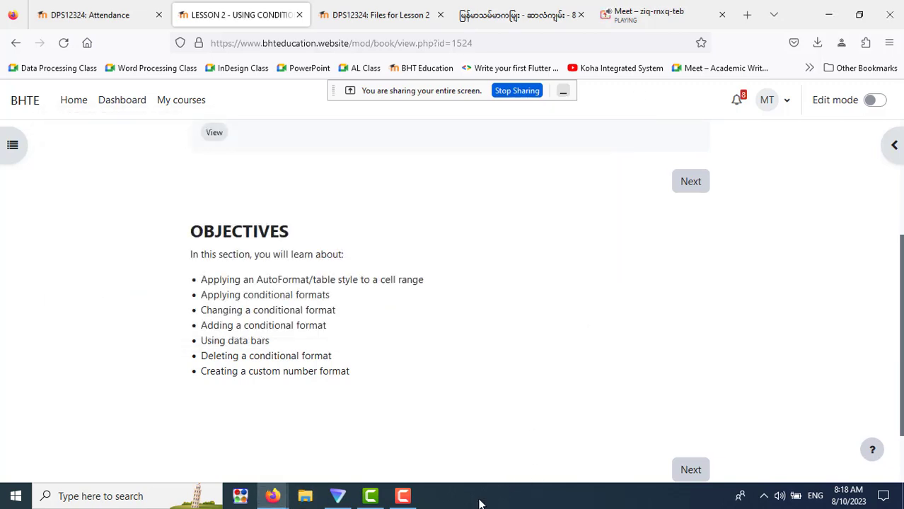
left_click(667, 17)
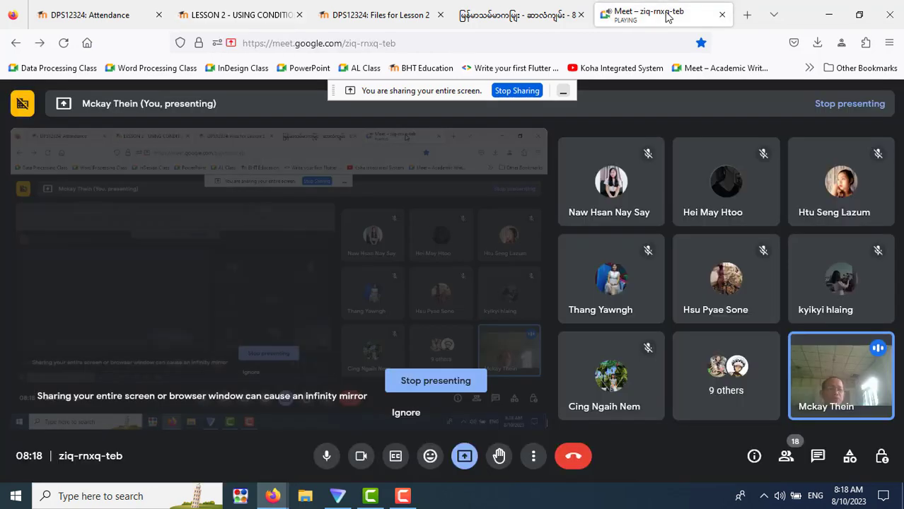
- Leave the Meet presenting view and return to the Lesson 2 book page
left_click(234, 14)
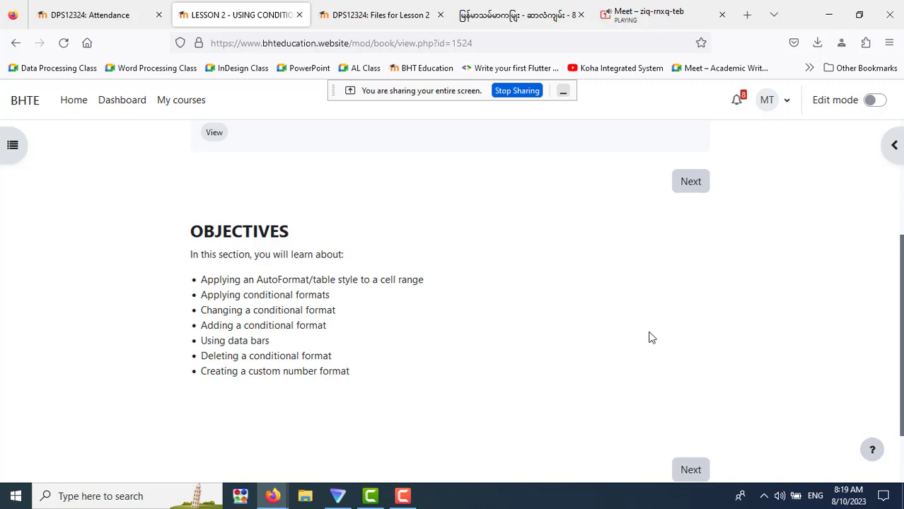
- Advance the book to chapter 2.1 and highlight the TABLE STYLE heading words
scroll(656, 350, "down", 2)
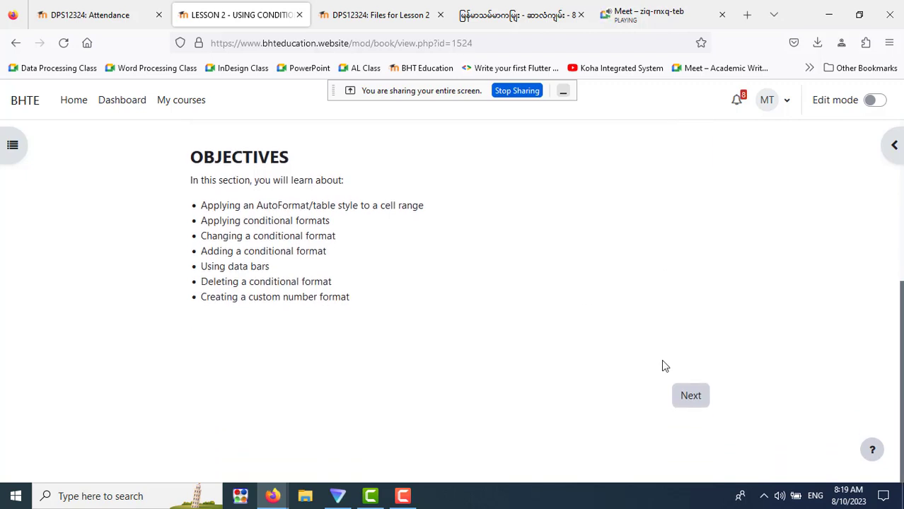
left_click(698, 401)
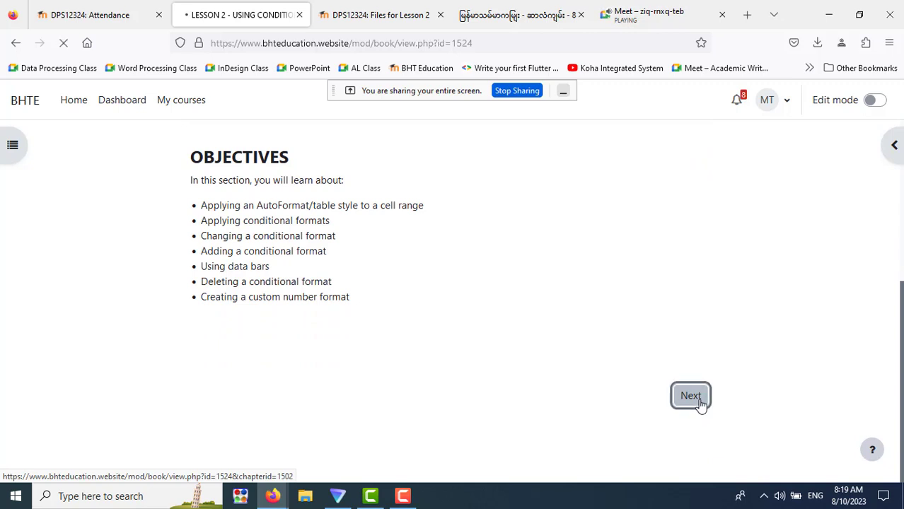
scroll(537, 358, "down", 4)
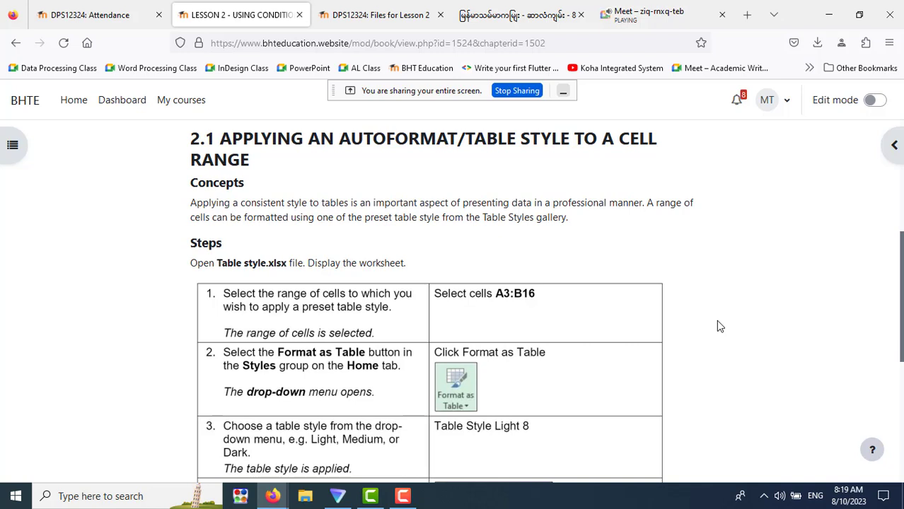
left_click_drag(388, 143, 461, 141)
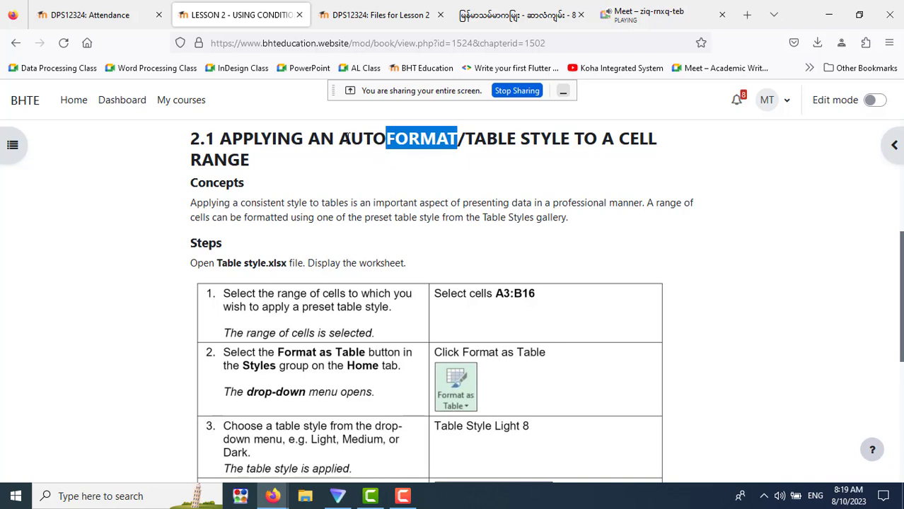
left_click_drag(340, 141, 563, 146)
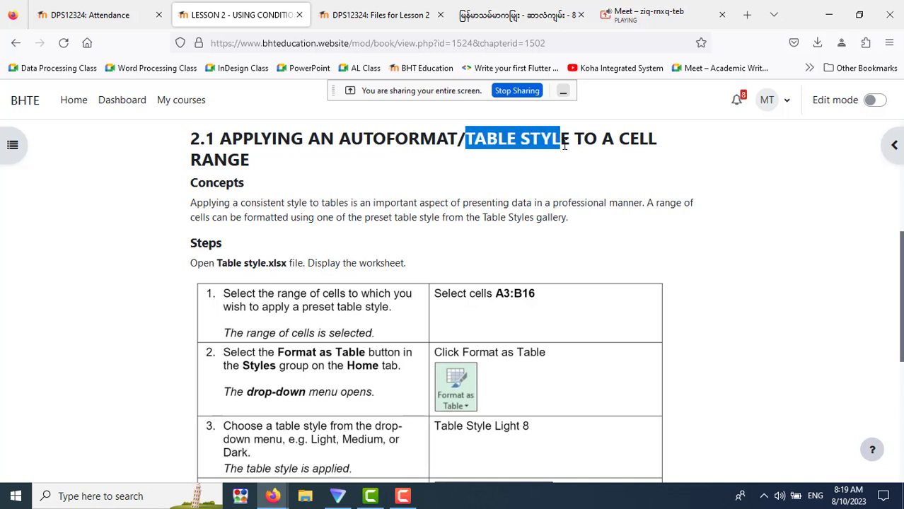
left_click(663, 198)
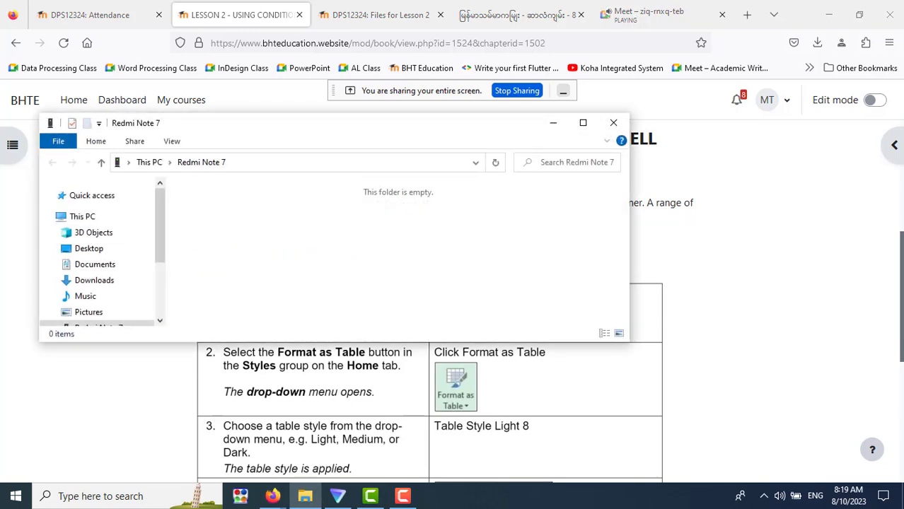
- Close the empty Redmi Note 7 file window over the chapter 2.1 page
left_click(613, 124)
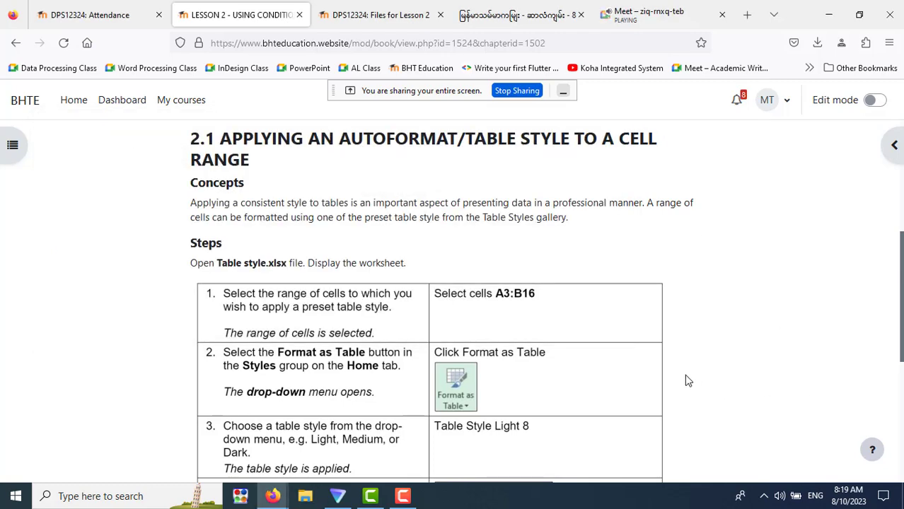
scroll(685, 376, "down", 2)
scroll(685, 376, "up", 2)
- Download Table style.xlsx and open it from Downloads as Table style(1).xlsx
left_click(345, 14)
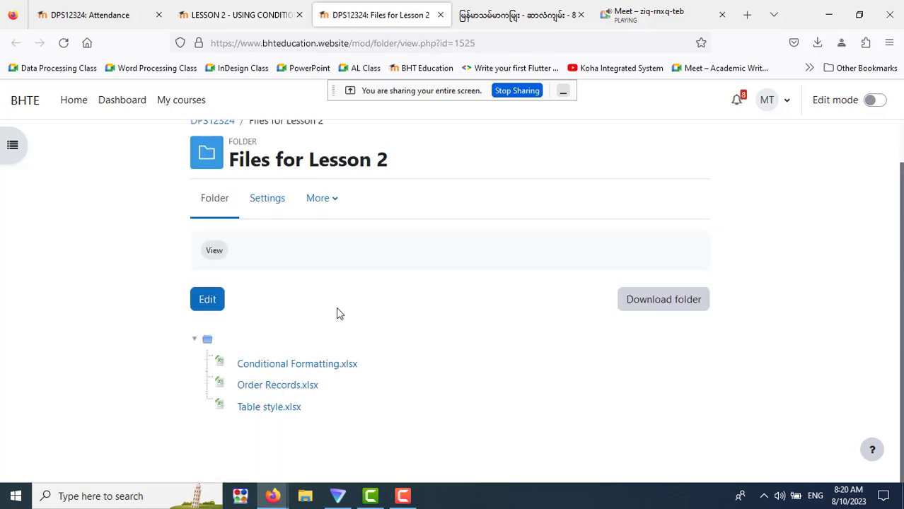
left_click(269, 408)
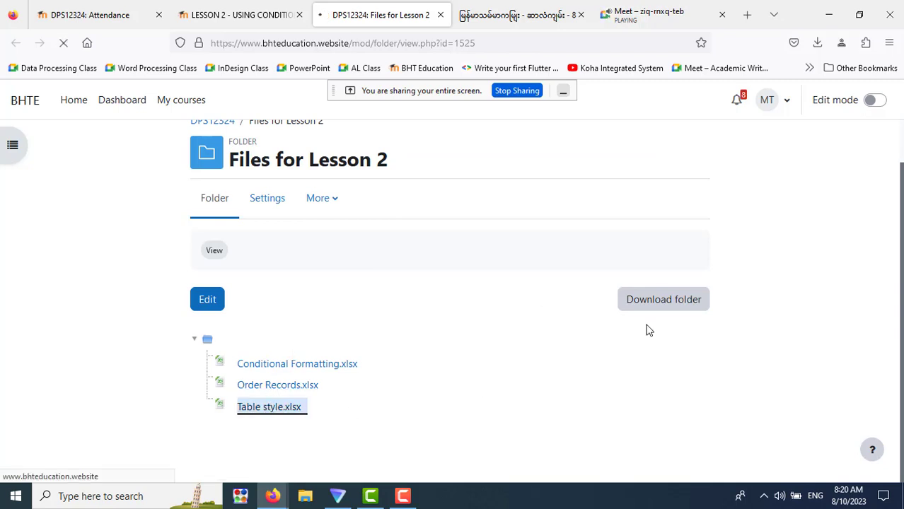
left_click(237, 14)
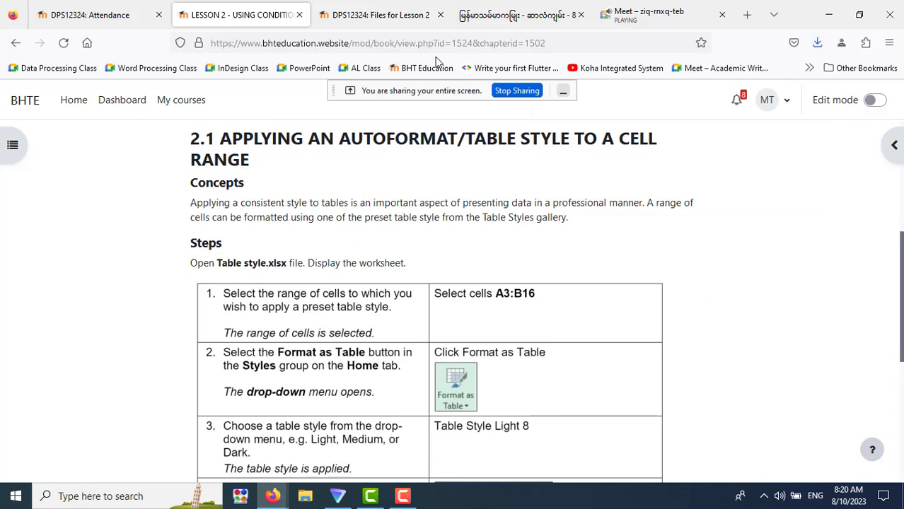
left_click(817, 42)
left_click(693, 94)
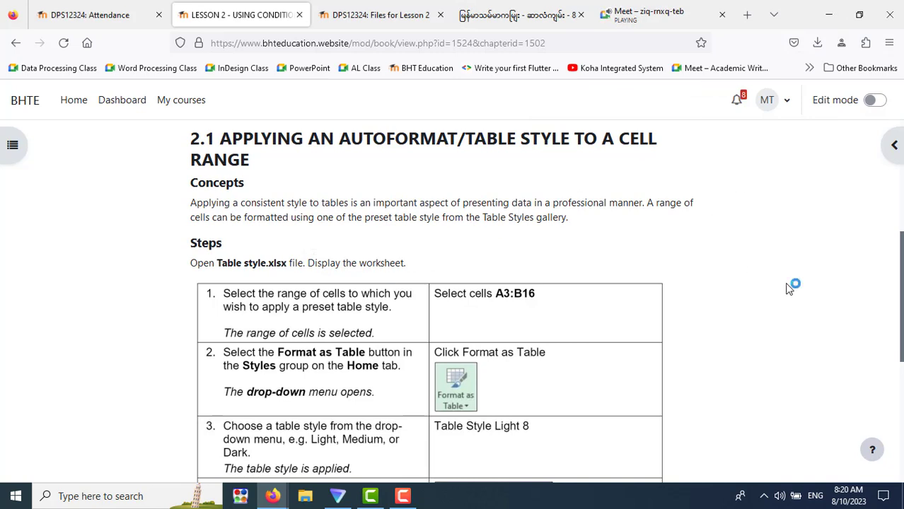
scroll(789, 288, "down", 2)
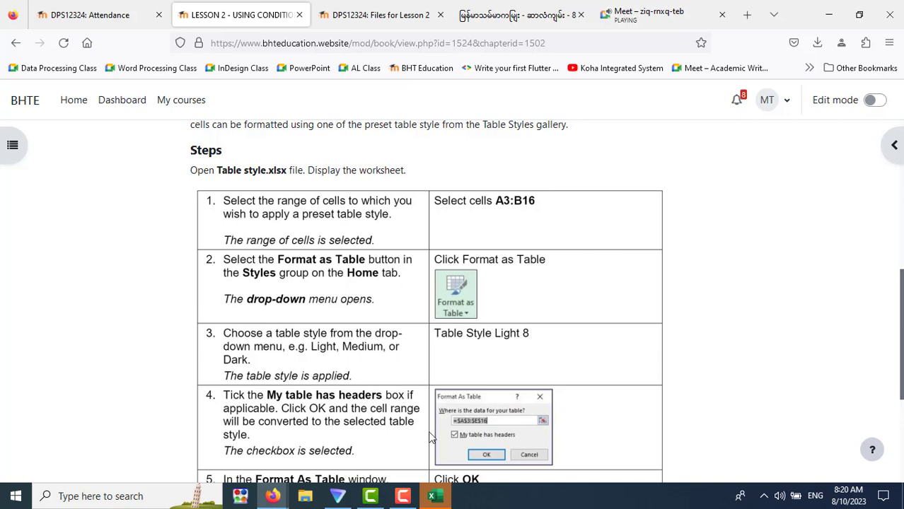
- Maximize the downloaded traffic workbook in Excel and enable editing
left_click(434, 498)
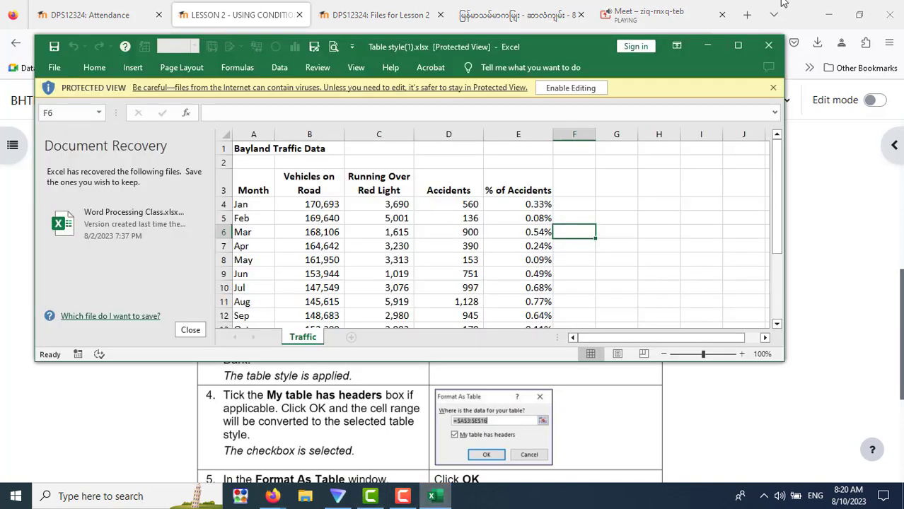
left_click(739, 47)
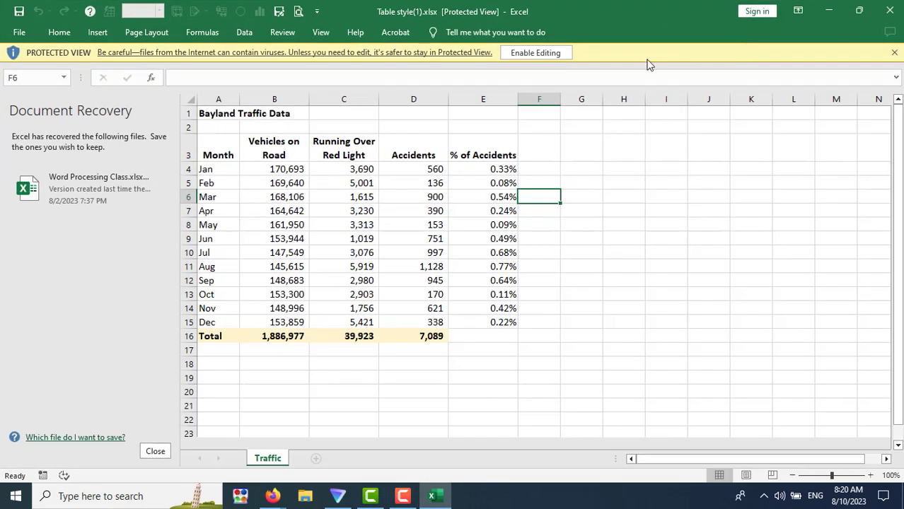
left_click(535, 53)
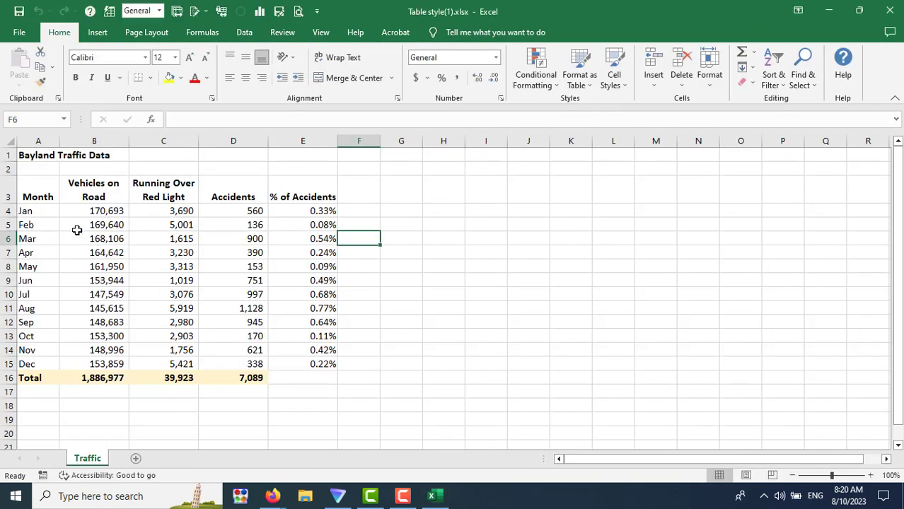
left_click(42, 190)
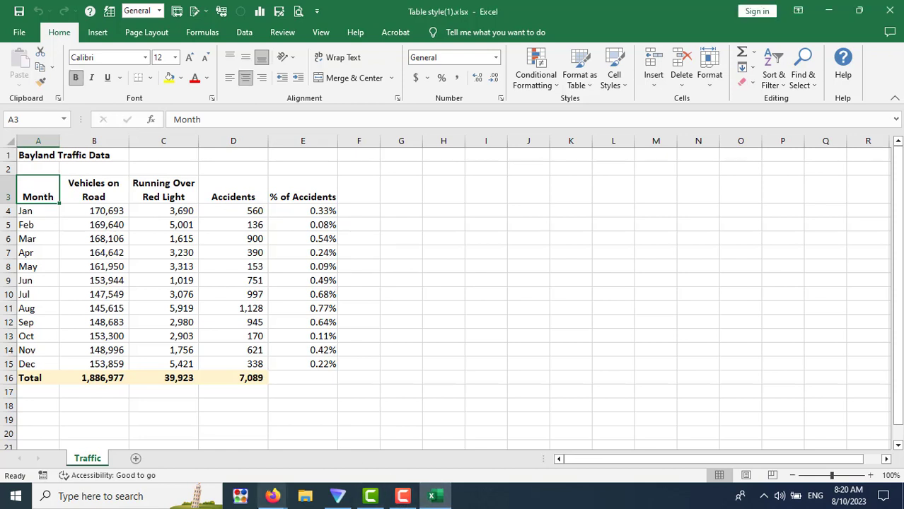
mouse_move(272, 497)
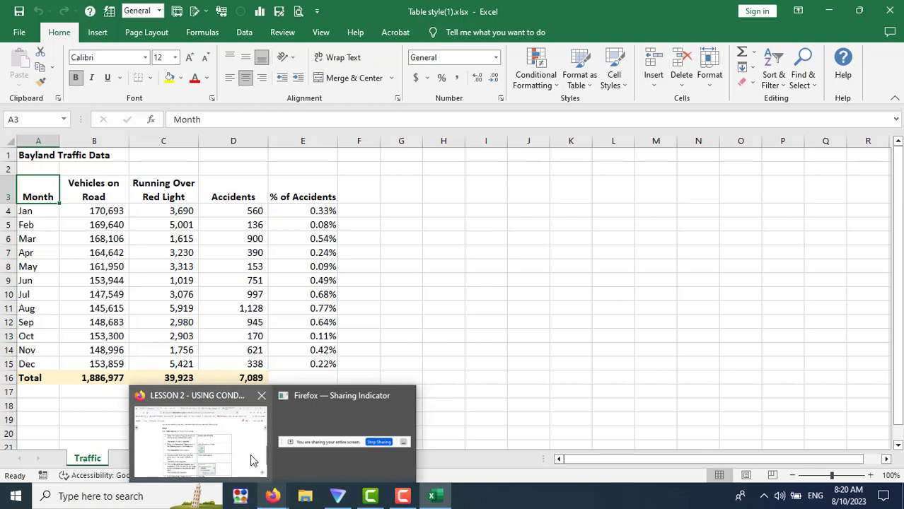
- Select the Month and Vehicles on Road range A3:B16, then return to the lesson page
left_click(252, 459)
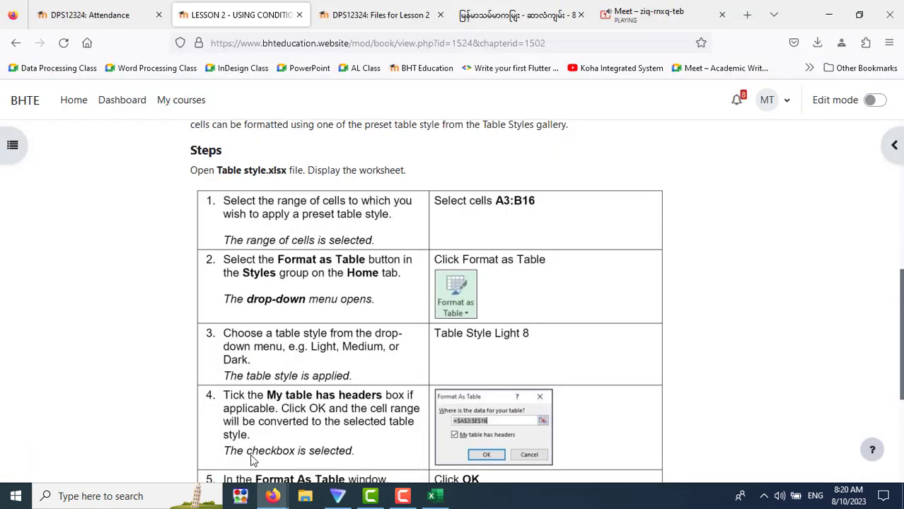
left_click(432, 496)
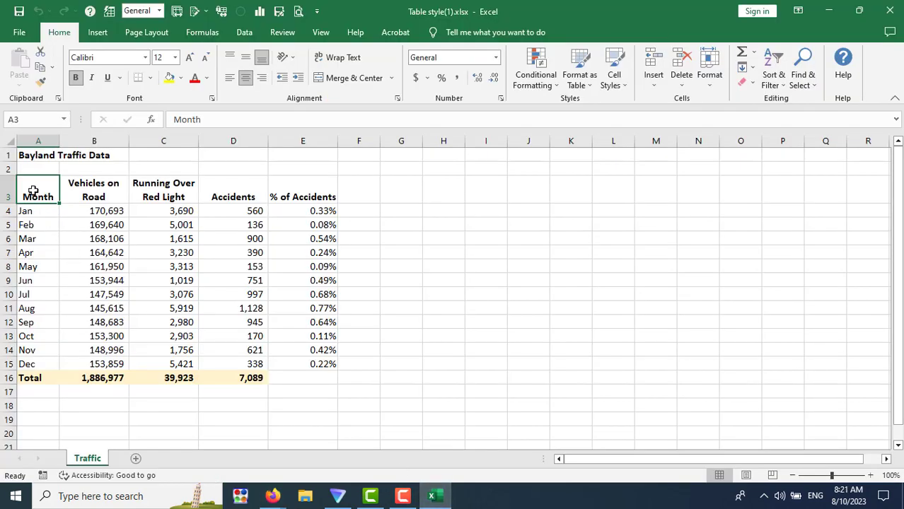
mouse_move(32, 190)
left_mouse_down()
mouse_move(93, 208)
mouse_move(89, 400)
mouse_move(90, 379)
left_mouse_up()
left_click_drag(95, 379, 94, 378)
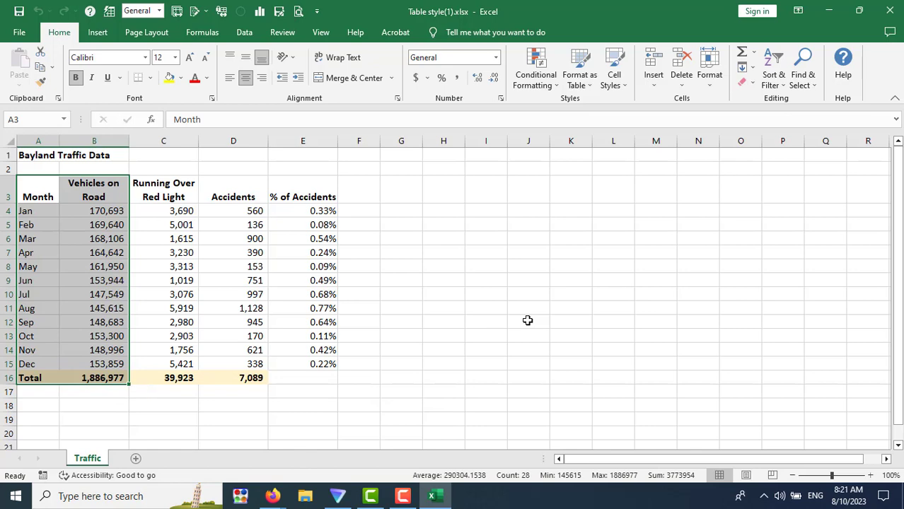
key("alt+Tab")
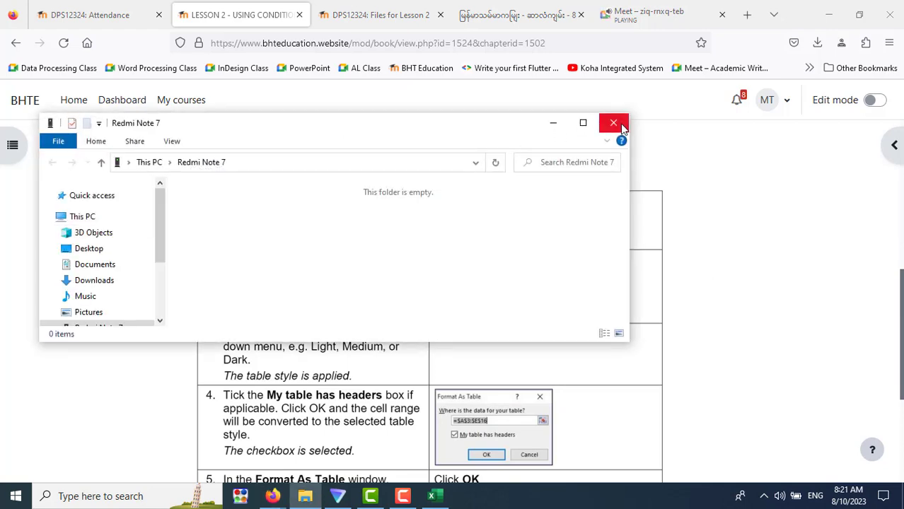
- Close the Redmi Note 7 window and dismiss both device-disconnected error messages
left_click(613, 123)
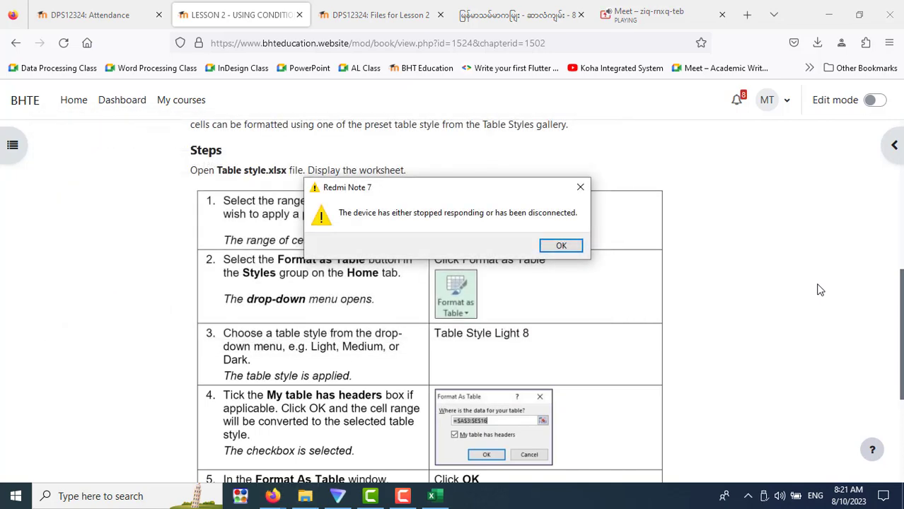
left_click(561, 245)
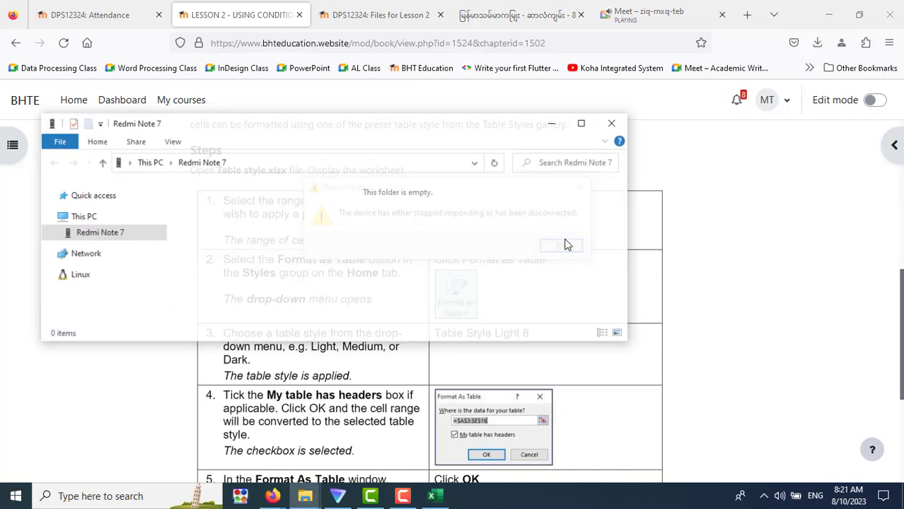
left_click(614, 122)
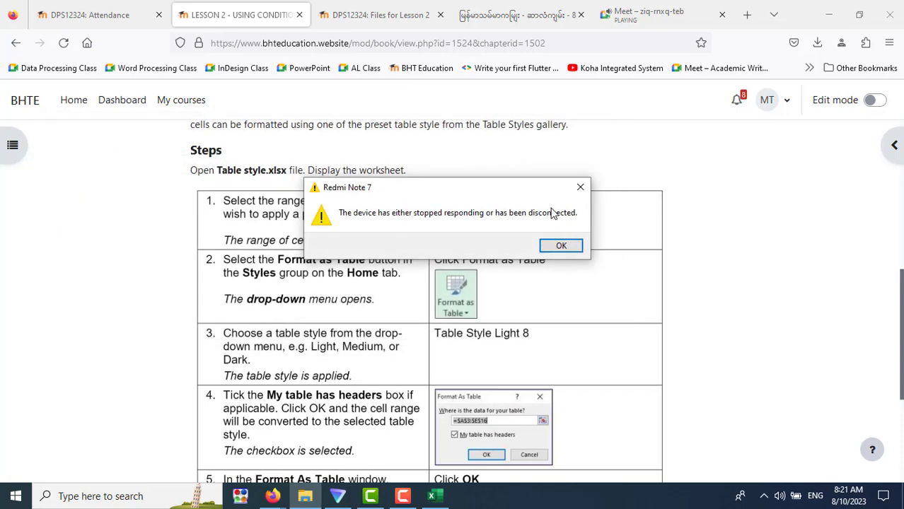
left_click(579, 190)
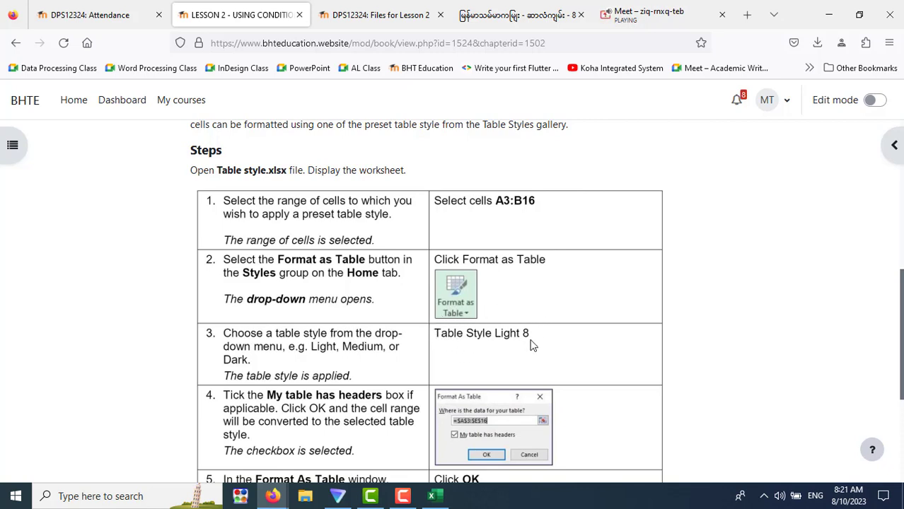
- Choose Table Style Light 8 from the Format as Table gallery for the traffic data
left_click(433, 496)
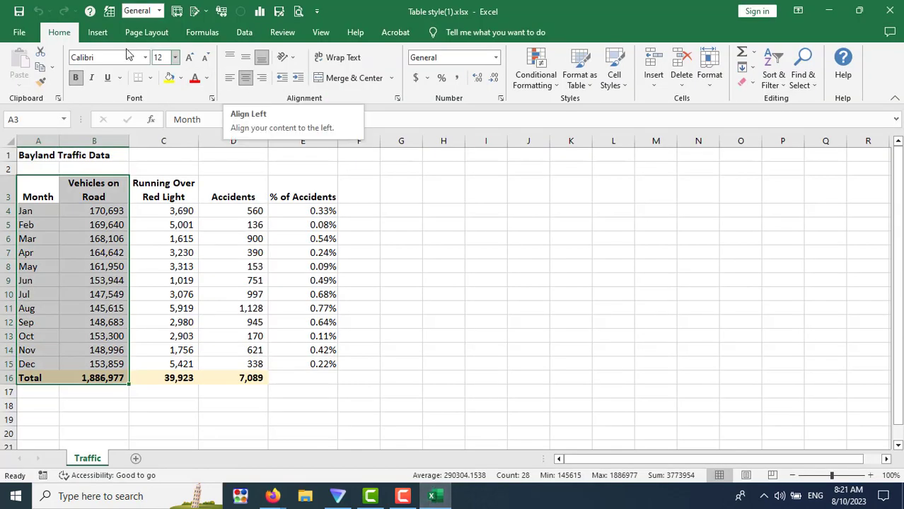
left_click(98, 33)
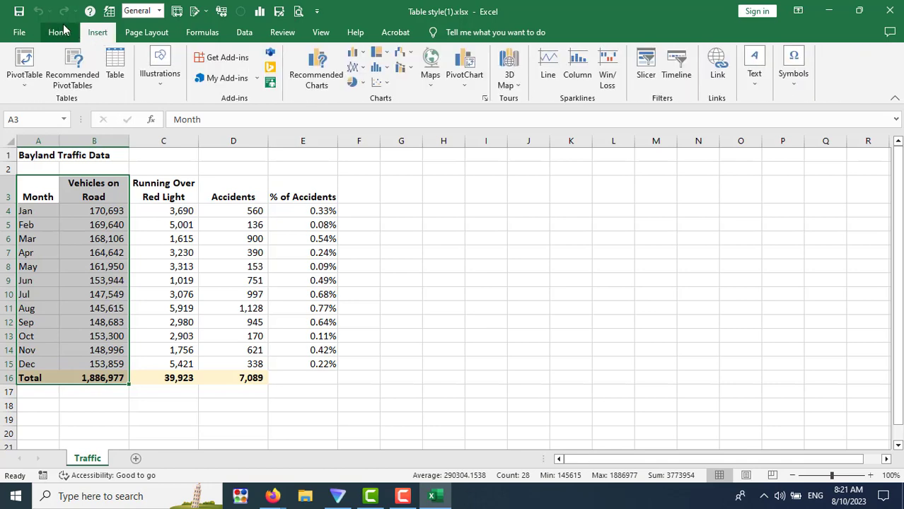
left_click(61, 32)
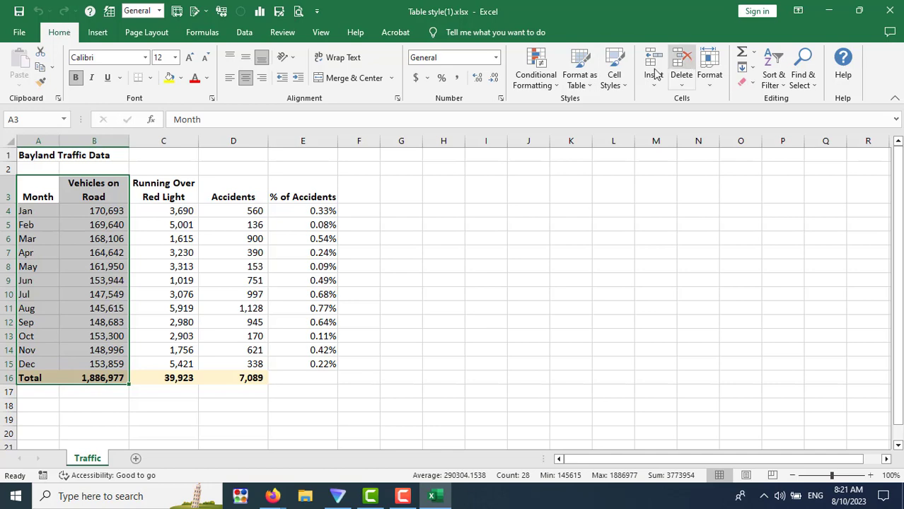
left_click(580, 78)
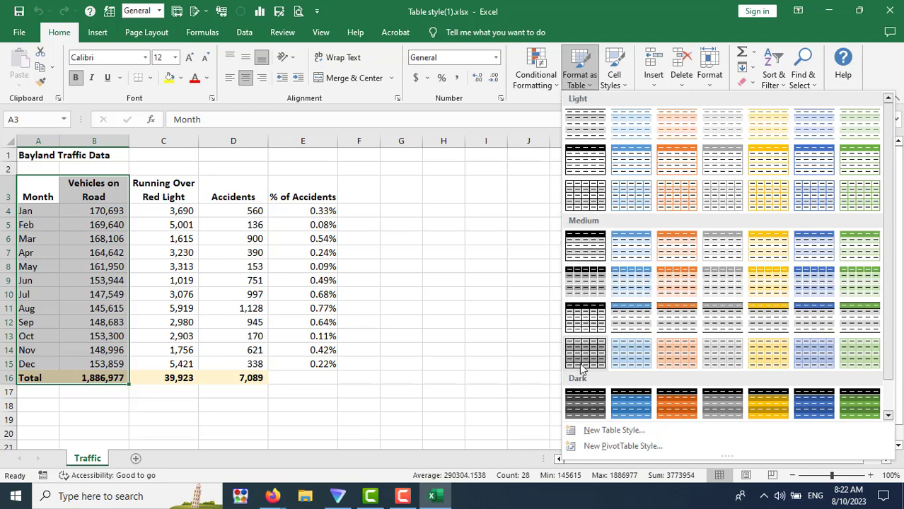
scroll(586, 382, "down", 1)
scroll(585, 382, "up", 1)
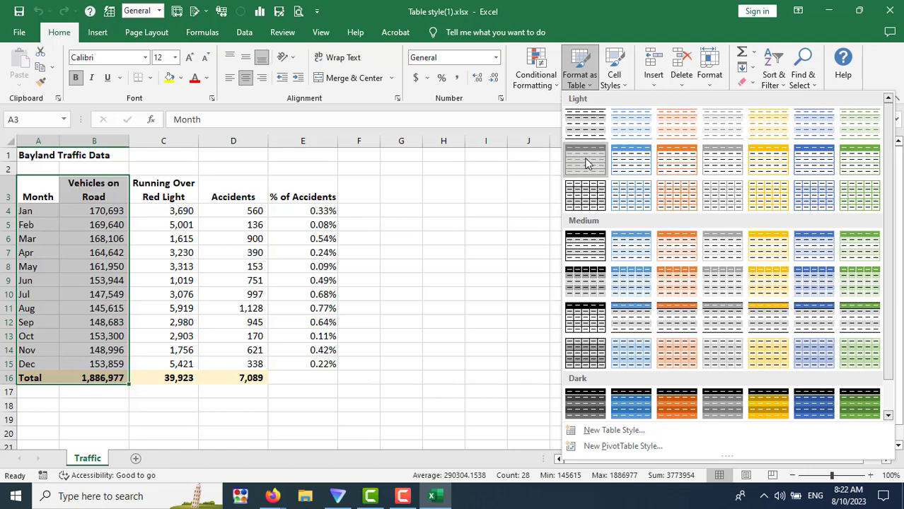
left_click(586, 162)
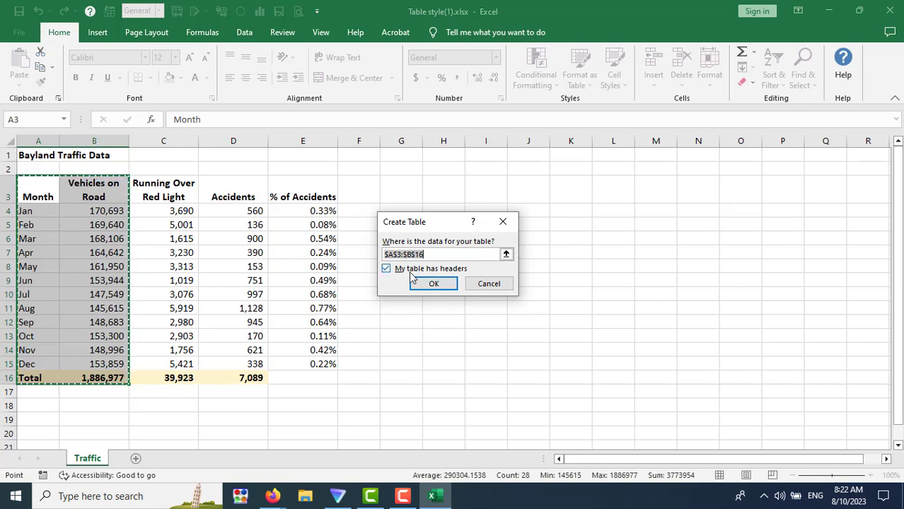
- Confirm table range A3:B16 with headers and review the styled header and Total rows
left_click(432, 284)
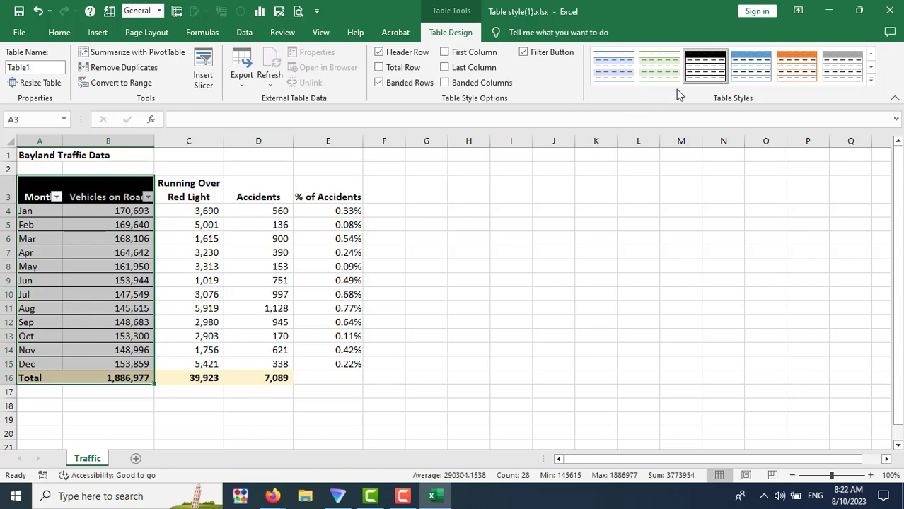
left_click(712, 68)
left_click(228, 407)
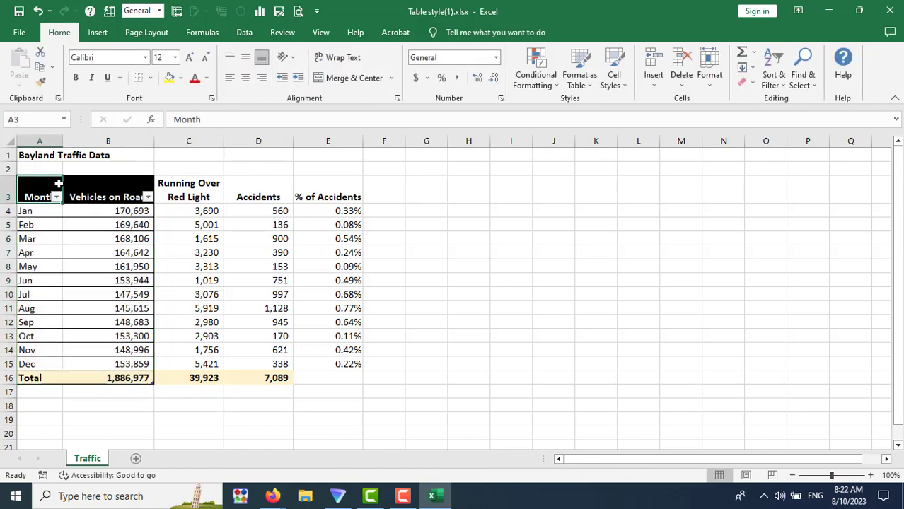
left_click_drag(43, 184, 113, 186)
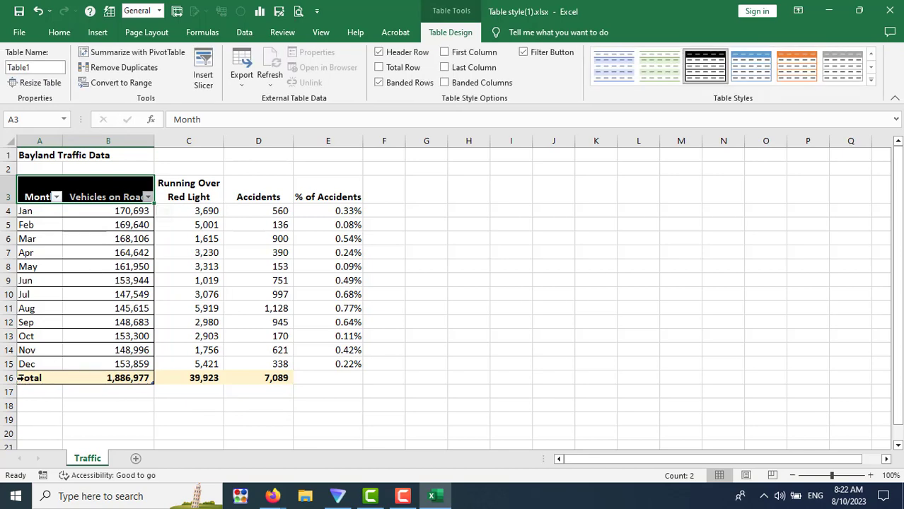
left_click_drag(25, 378, 111, 378)
left_click(302, 400)
mouse_move(272, 496)
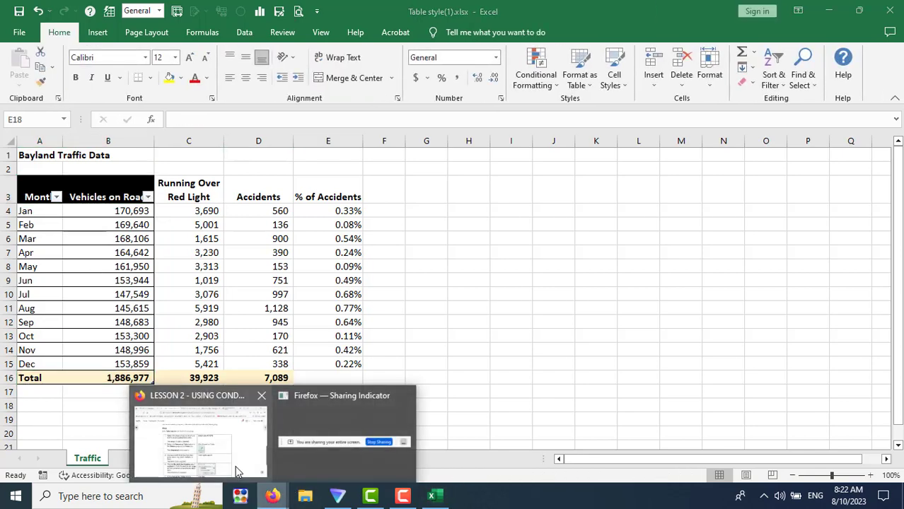
left_click(240, 466)
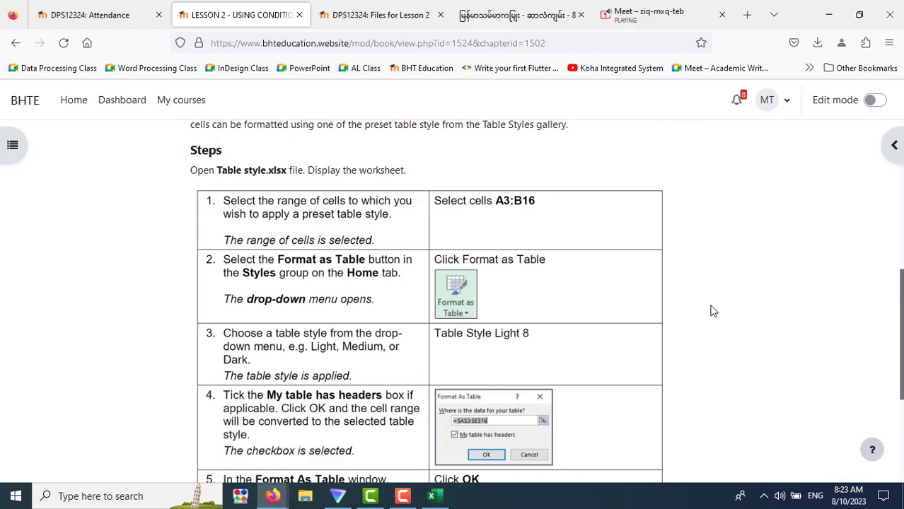
scroll(713, 311, "down", 5)
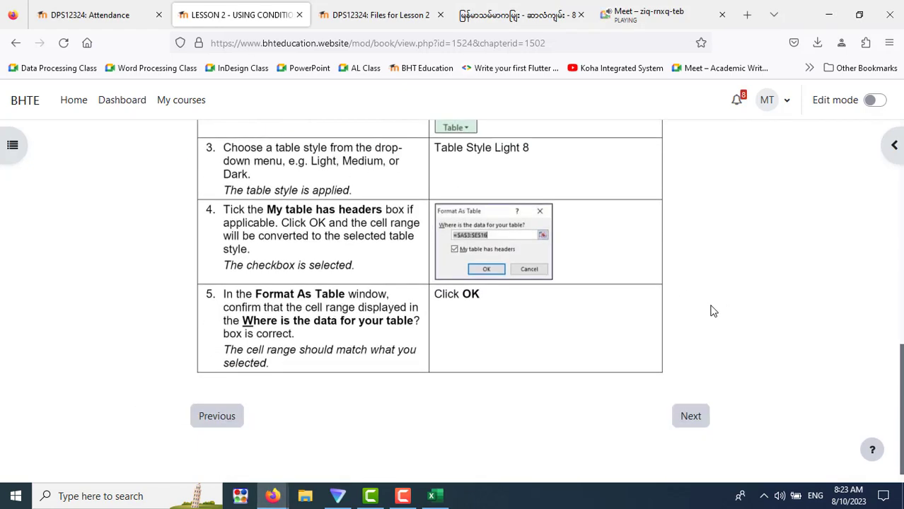
left_click(441, 501)
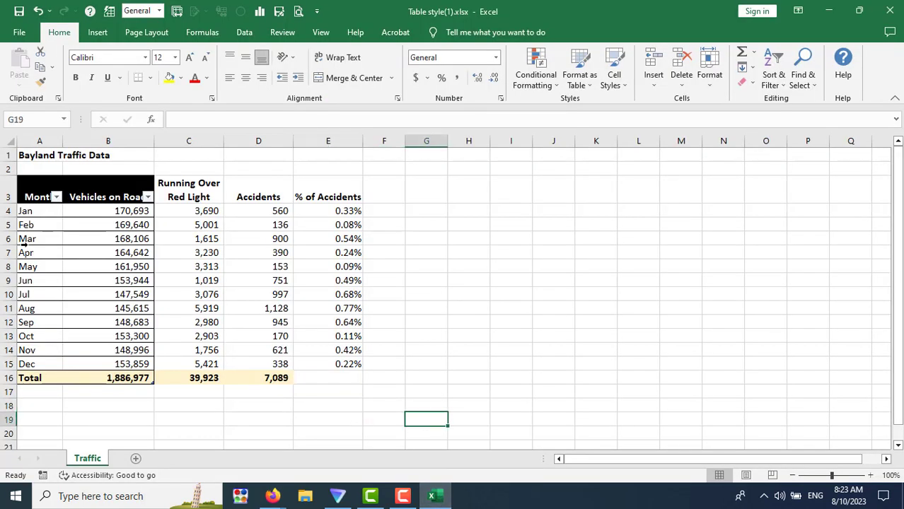
left_click_drag(42, 185, 105, 378)
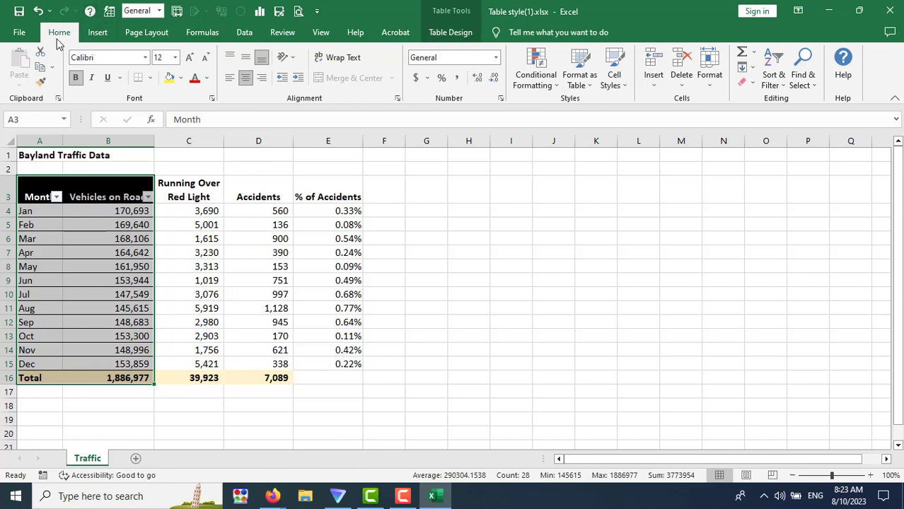
left_click(584, 84)
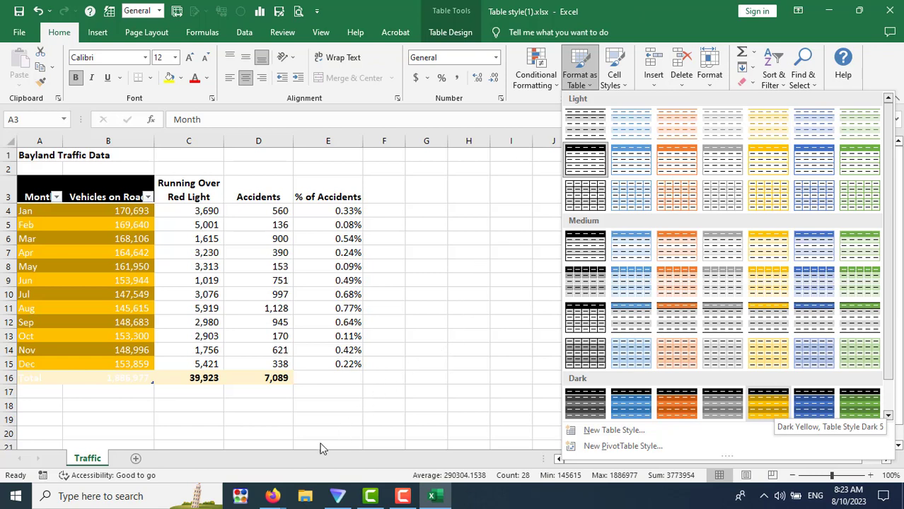
key("Escape")
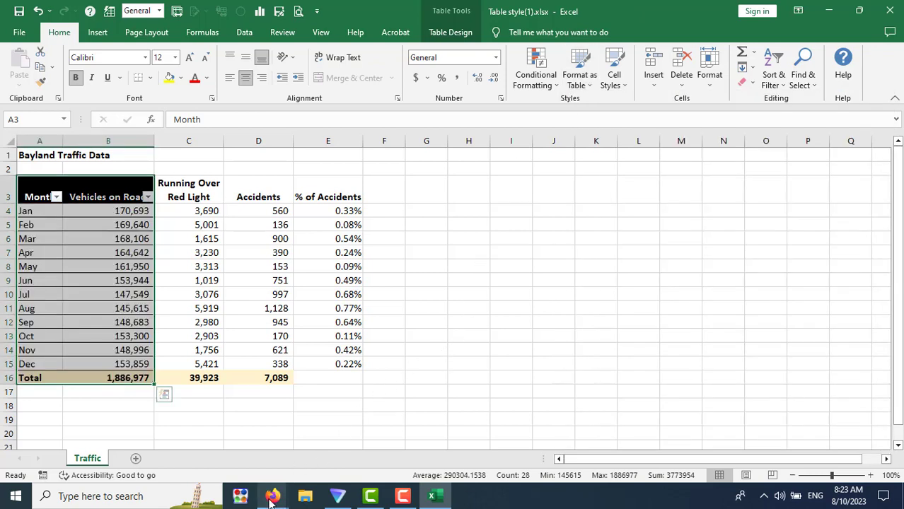
mouse_move(272, 495)
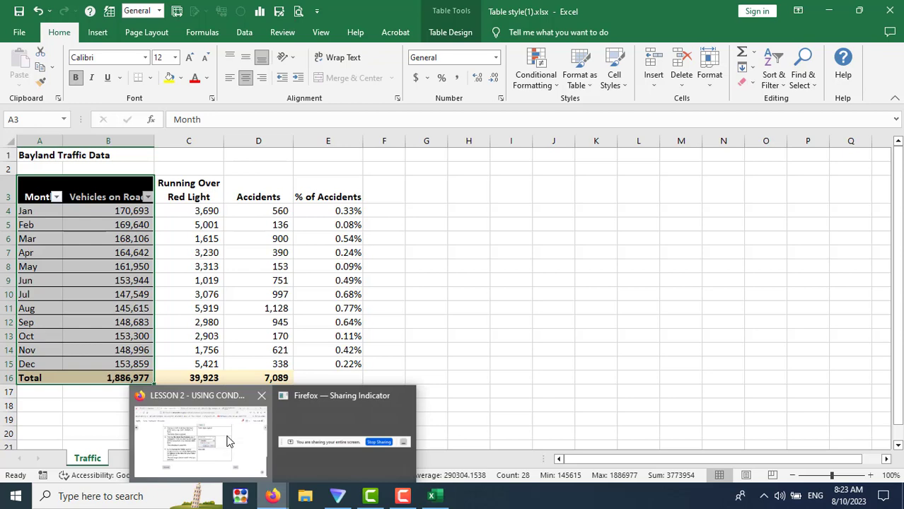
- Move the Lesson 2 book on to section 2.2 Applying Conditional Formats
left_click(228, 442)
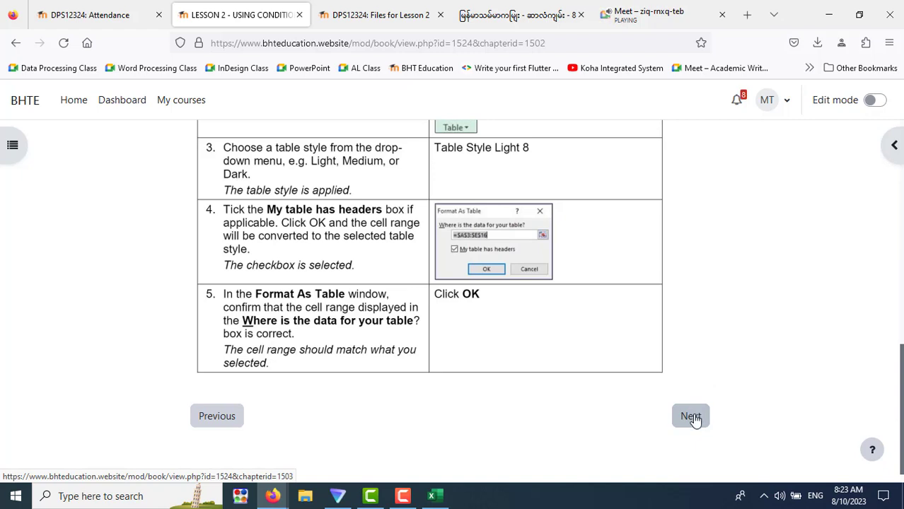
left_click(693, 417)
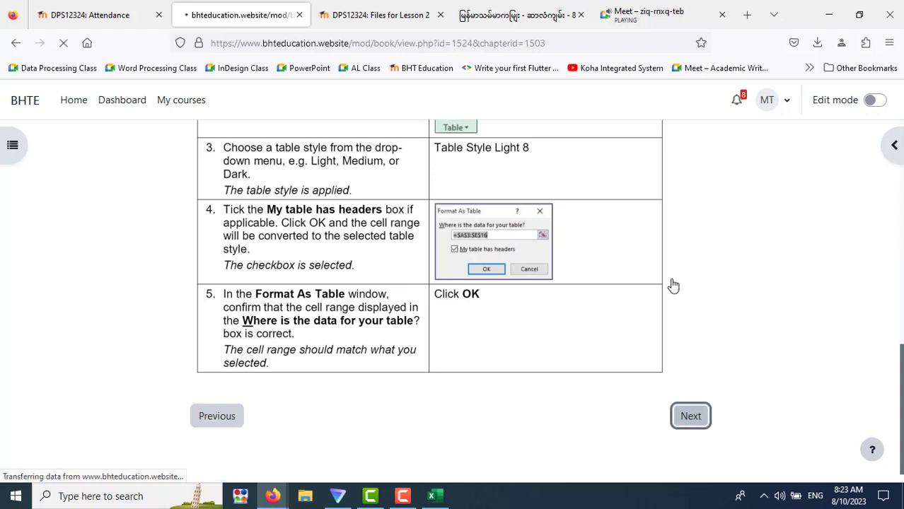
left_click(635, 27)
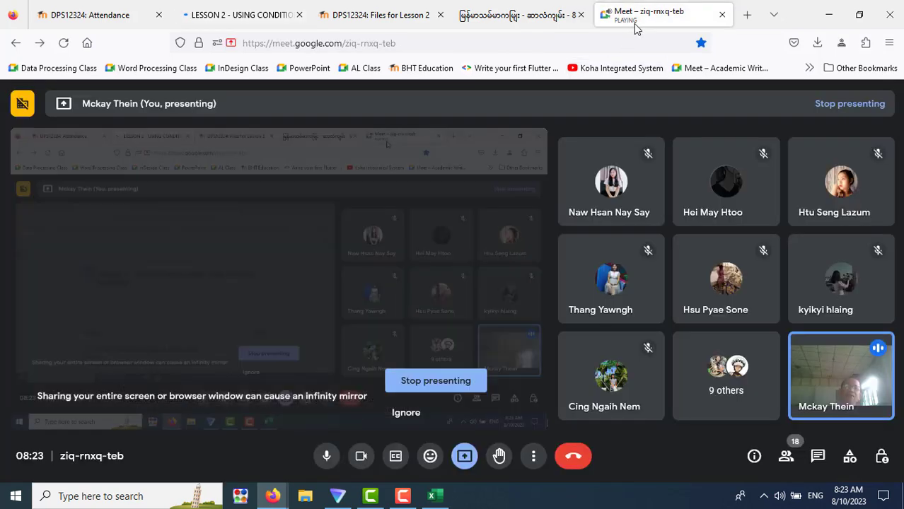
left_click(259, 25)
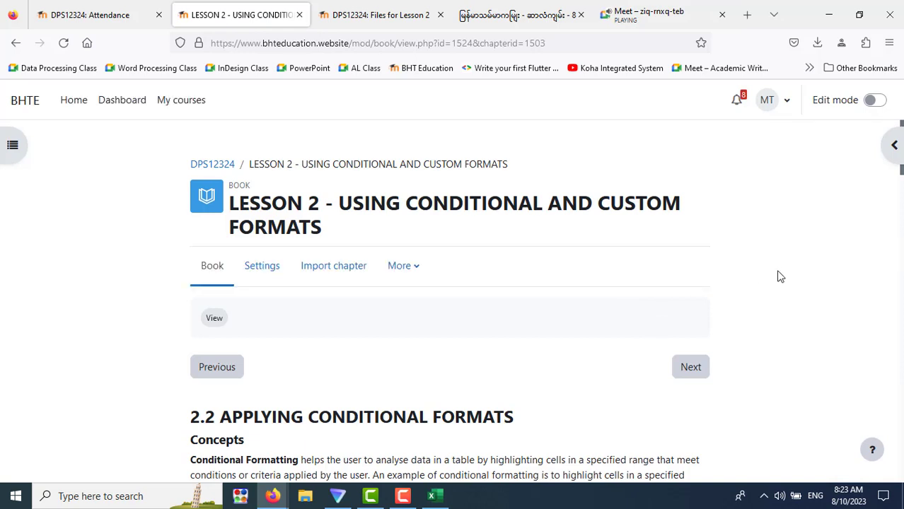
- Scroll through chapter 2.2's concepts and steps for Conditional Formatting.xlsx and cells B4:D15
scroll(780, 277, "down", 3)
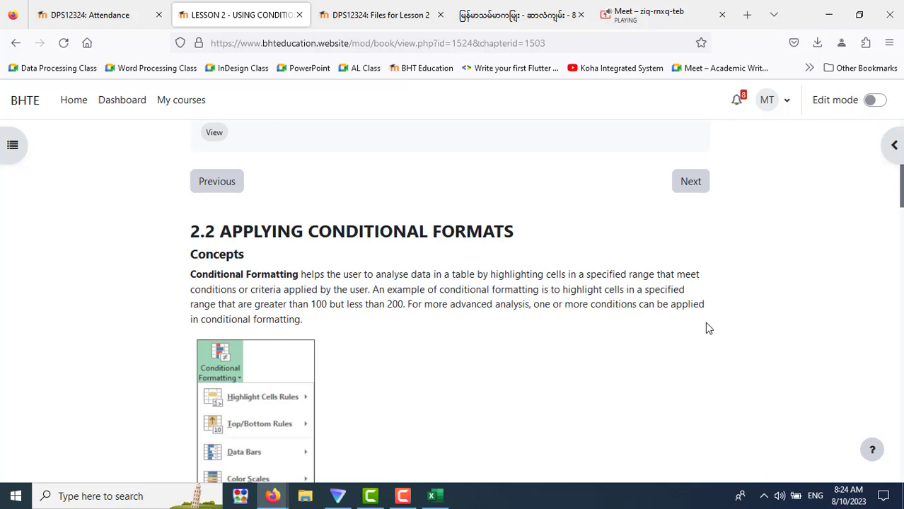
scroll(707, 328, "down", 1)
scroll(708, 327, "down", 3)
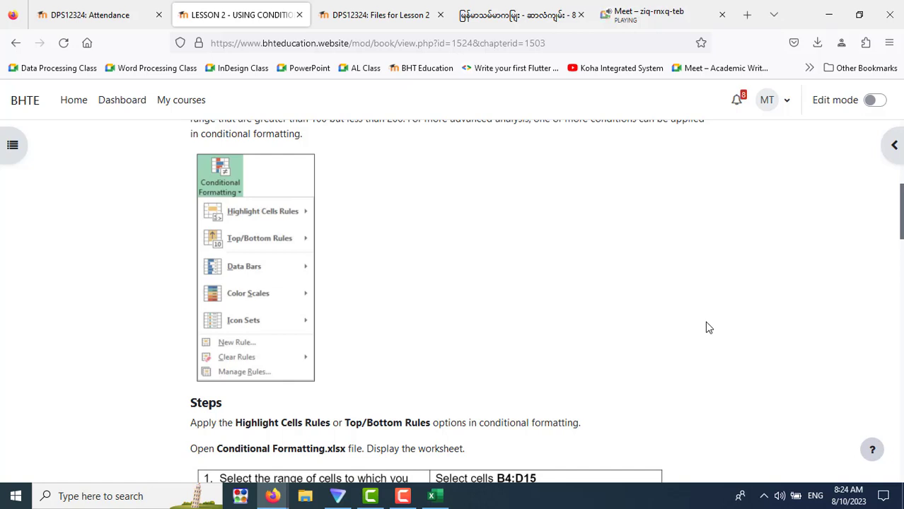
scroll(694, 319, "up", 2)
scroll(693, 318, "up", 2)
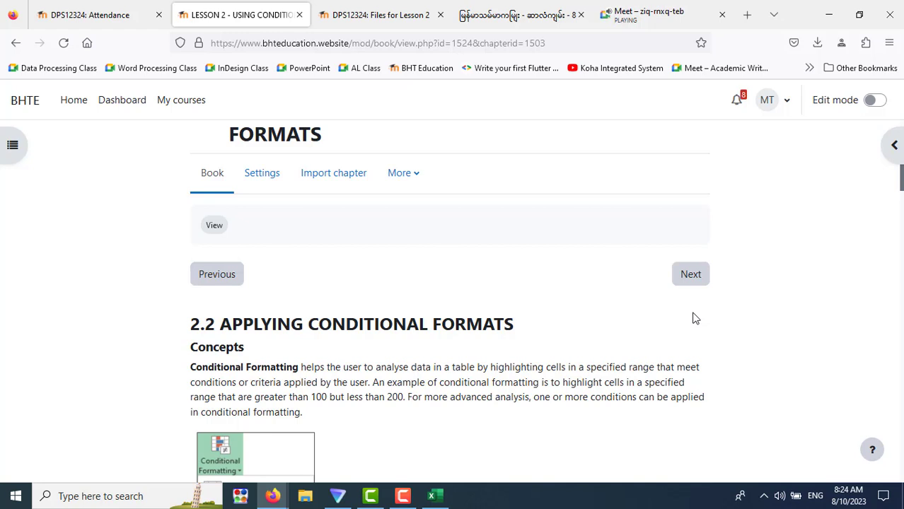
scroll(694, 319, "down", 3)
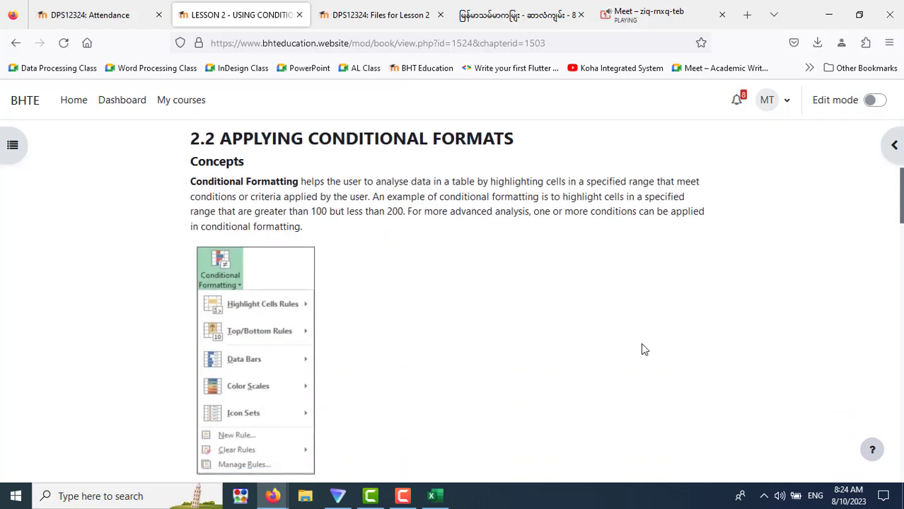
scroll(643, 350, "down", 2)
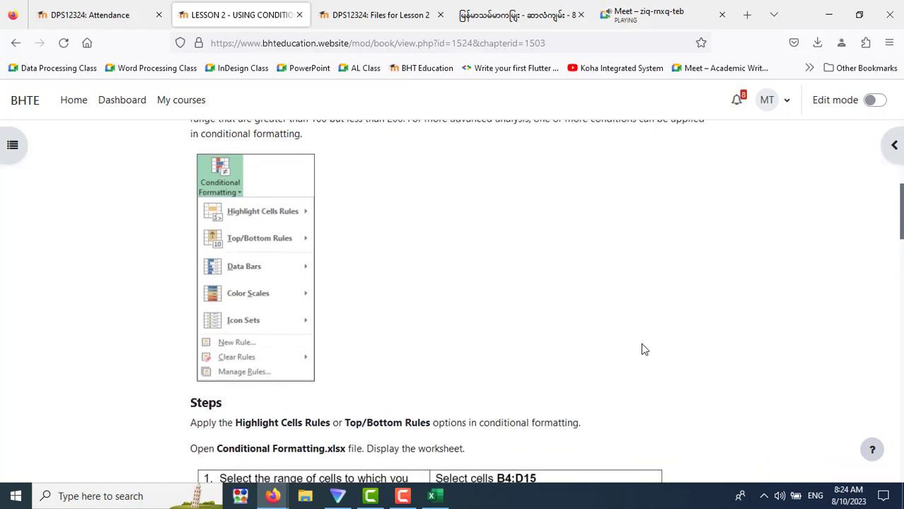
scroll(643, 349, "down", 4)
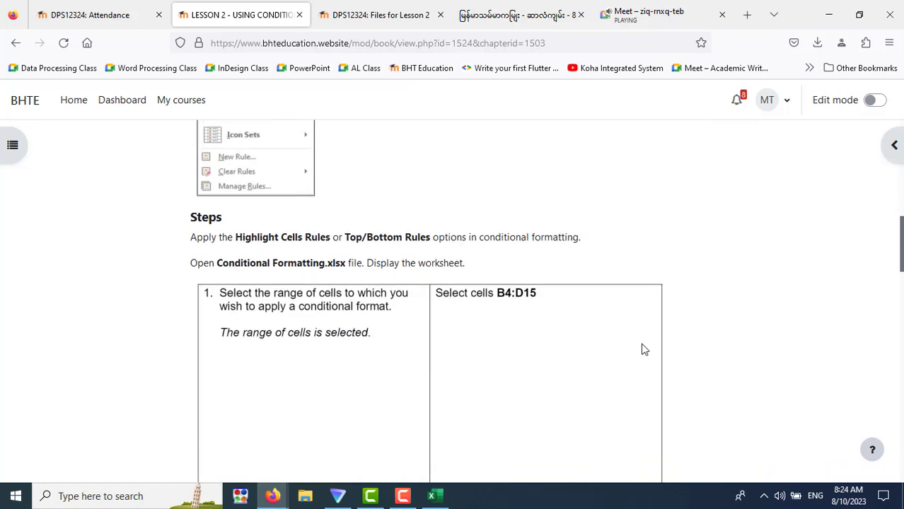
scroll(644, 350, "up", 4)
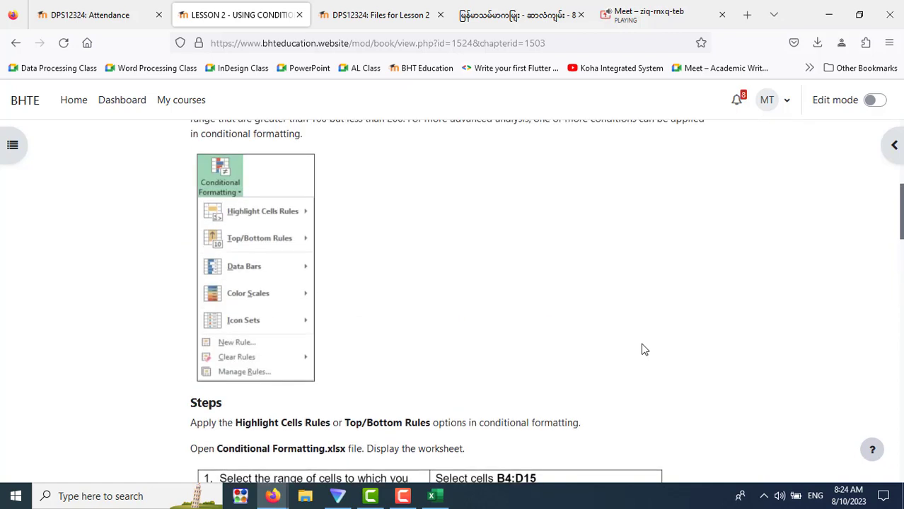
scroll(644, 350, "up", 4)
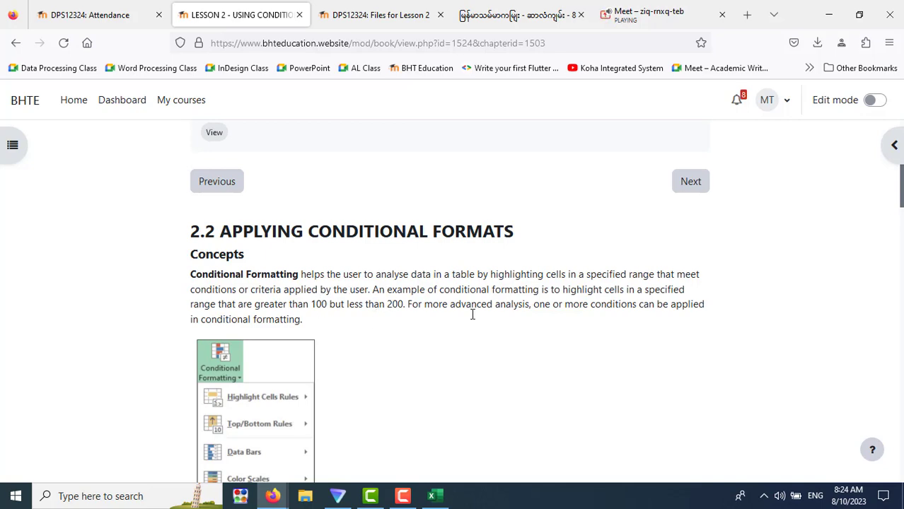
scroll(679, 329, "down", 4)
scroll(679, 329, "down", 3)
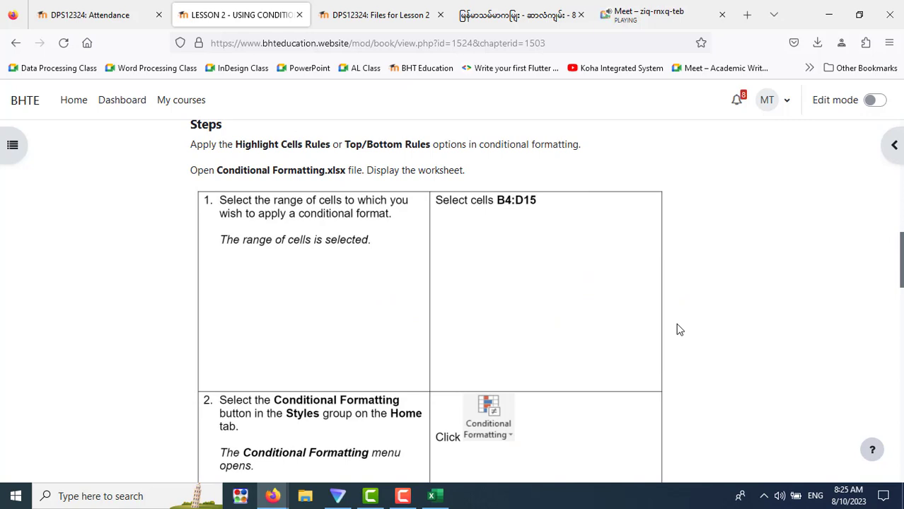
- Download Conditional Formatting.xlsx and open it in Excel as Conditional Formatting(1).xlsx
left_click(405, 17)
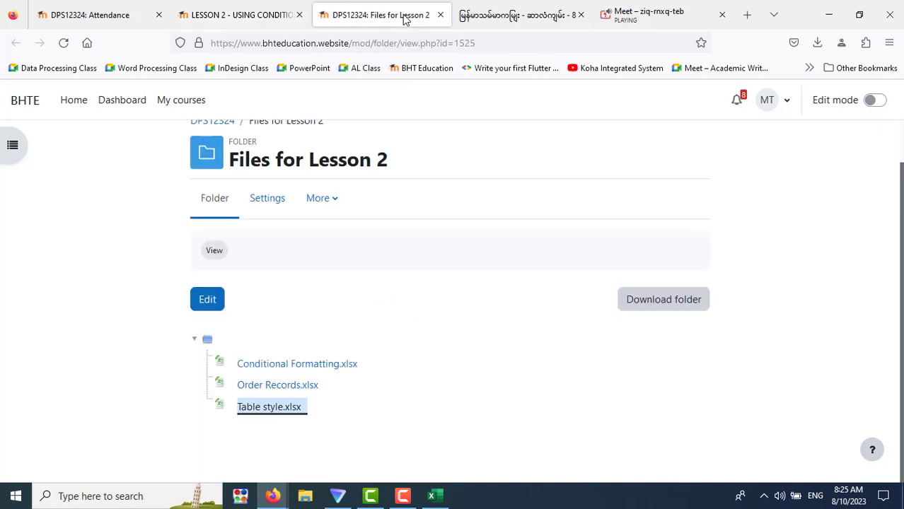
left_click(302, 367)
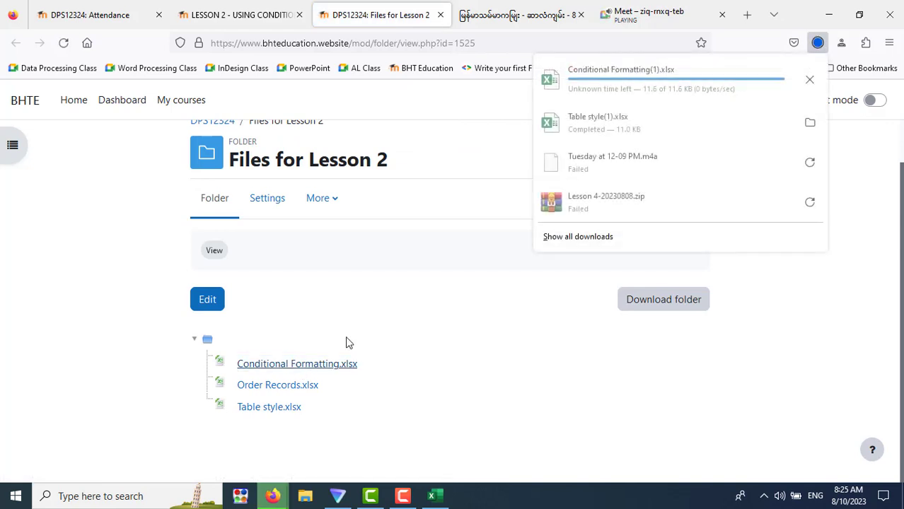
left_click(704, 89)
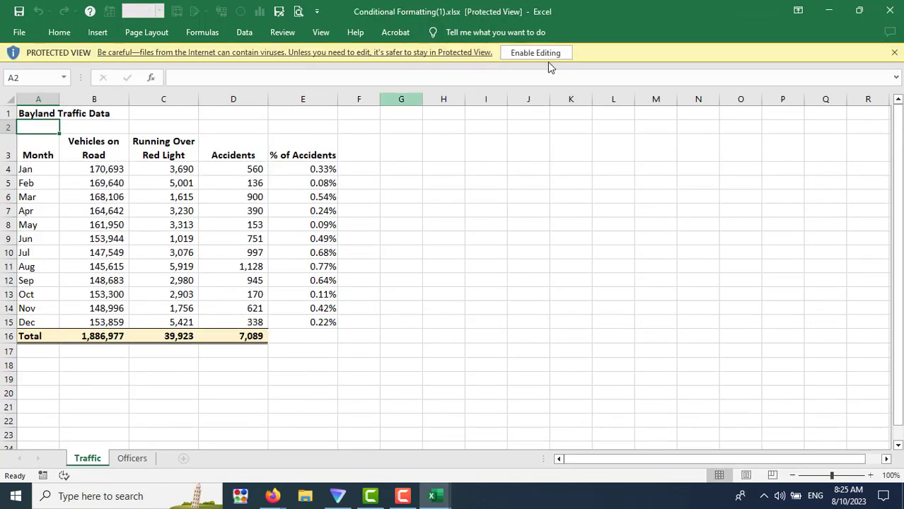
- Enable editing of Conditional Formatting(1).xlsx and review its title, Total row and Vehicles on Road heading
left_click(544, 52)
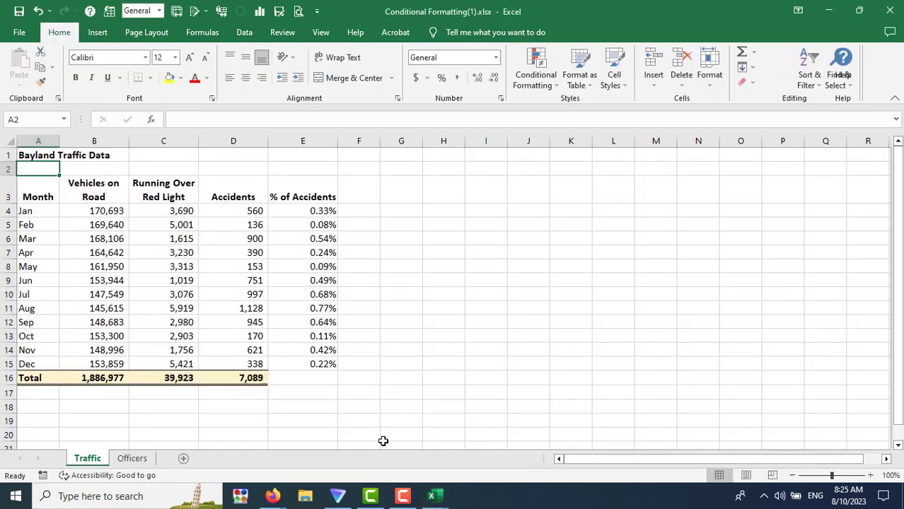
left_click(405, 410)
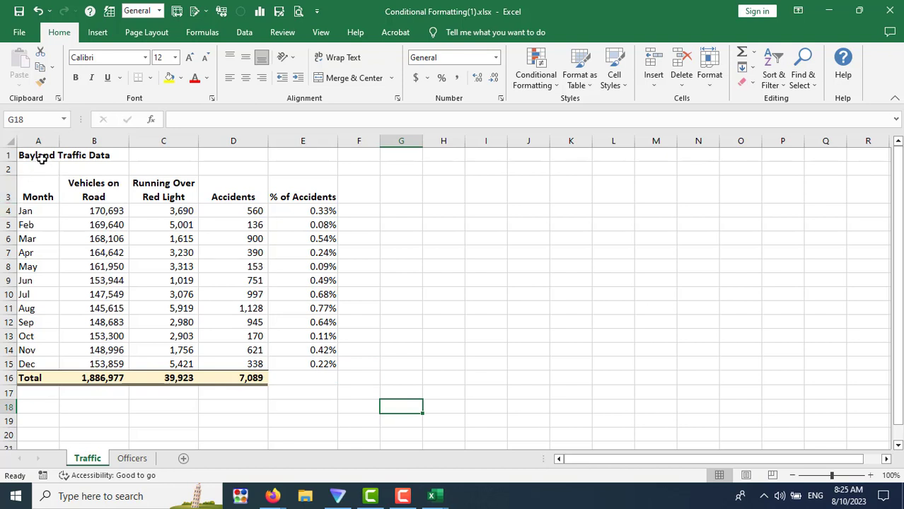
left_click(42, 158)
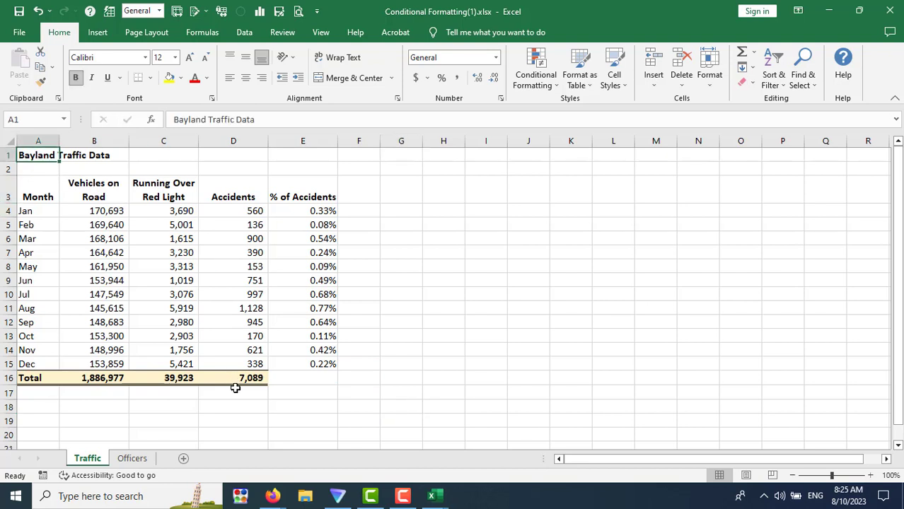
left_click(30, 379)
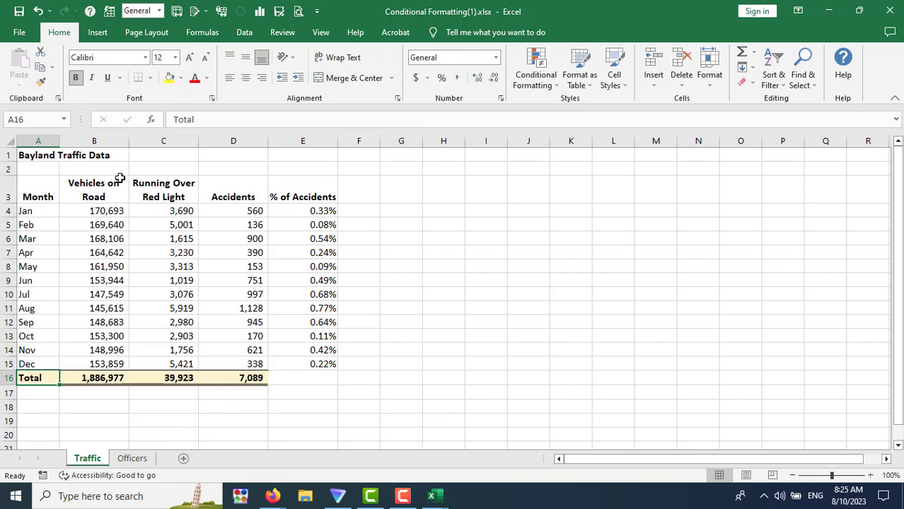
left_click(95, 201)
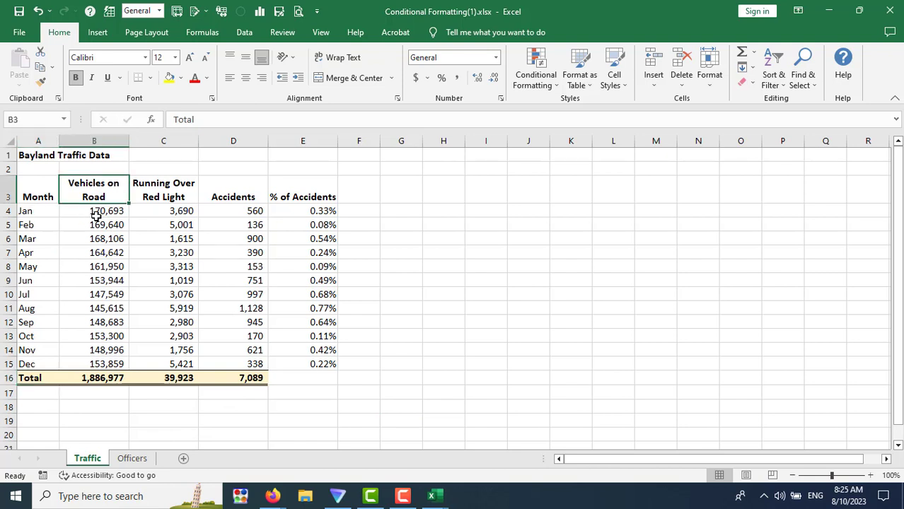
left_click(95, 215)
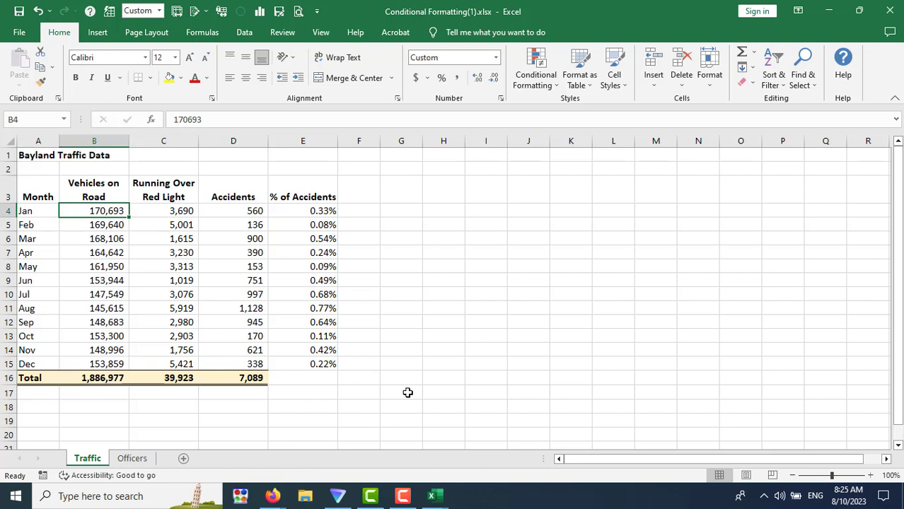
- Inspect the January and August figures and the August % of Accidents formula
left_click(151, 210)
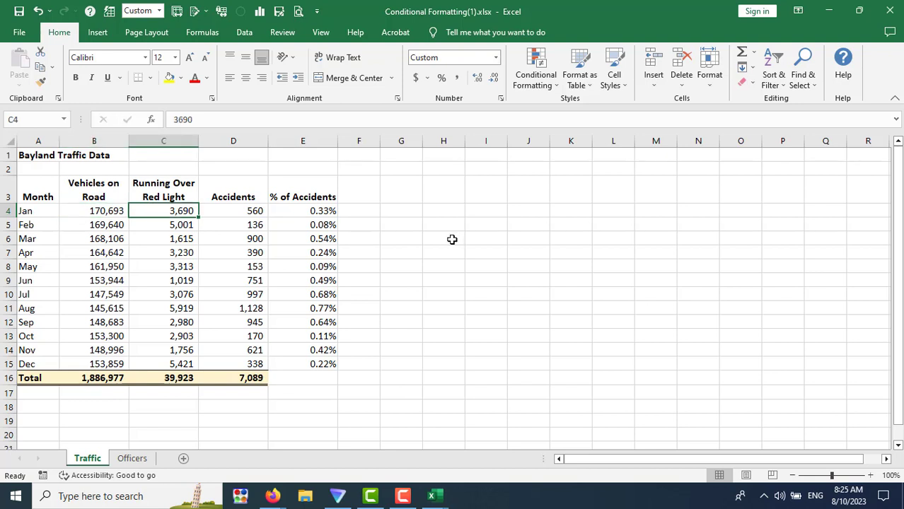
left_click(240, 211)
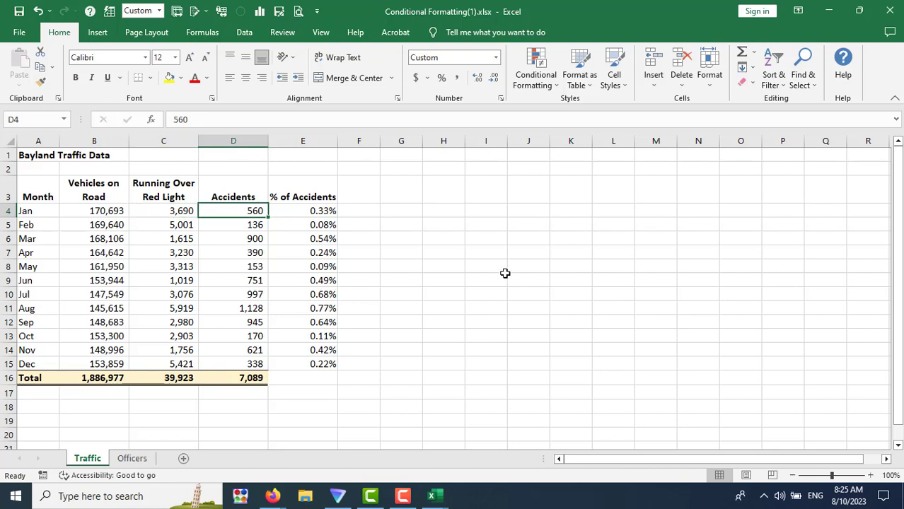
left_click(170, 308)
left_click(229, 308)
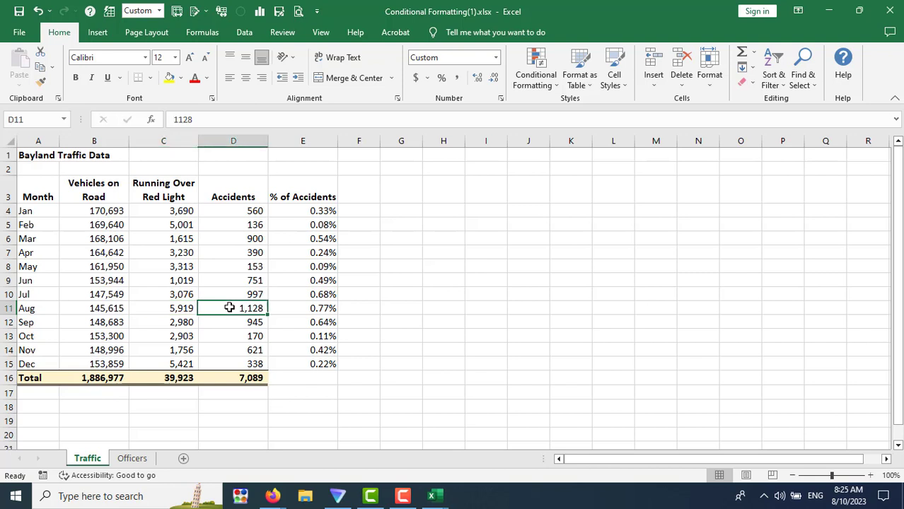
left_click(174, 310)
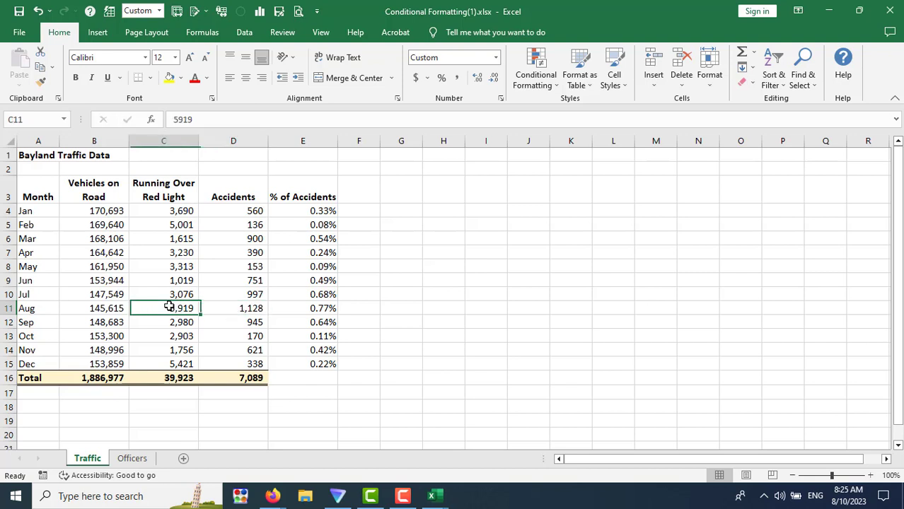
left_click(220, 303)
left_click(293, 300)
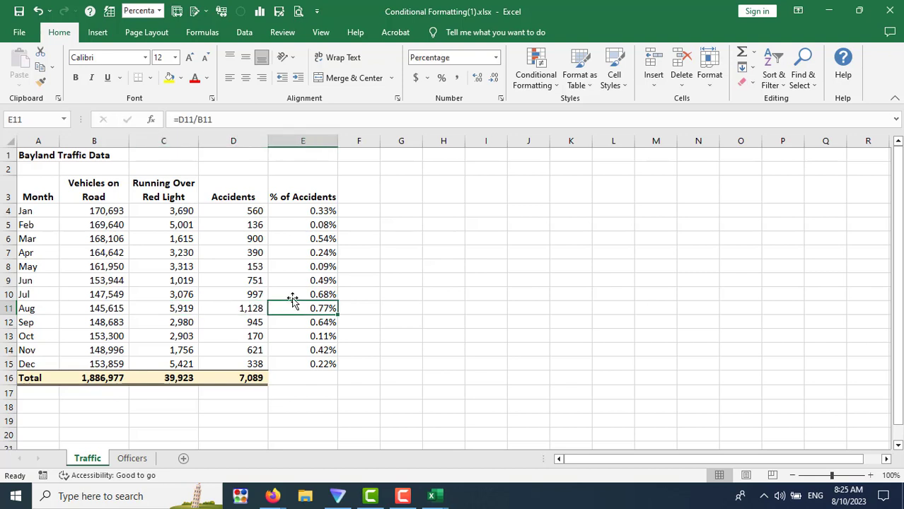
left_click(184, 406)
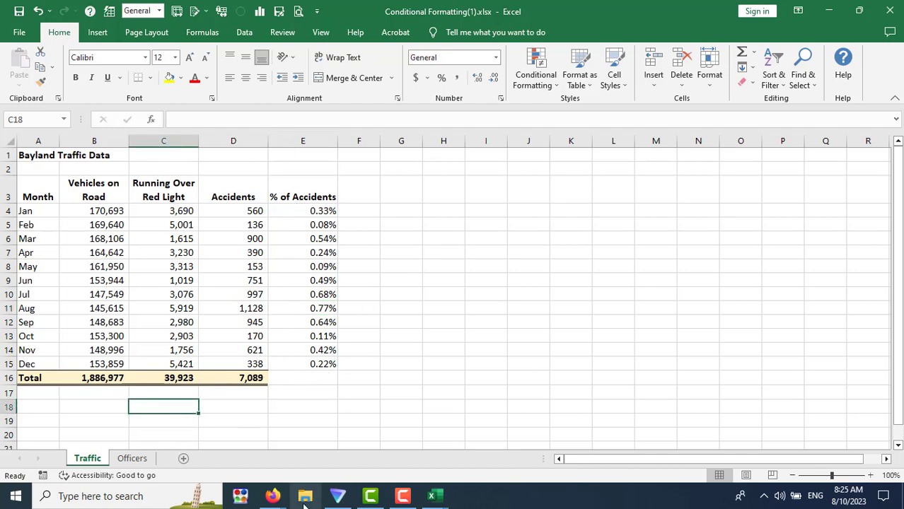
- Look at the Officers sheet, return to Traffic, then reopen the Lesson 2 steps page
left_click(132, 459)
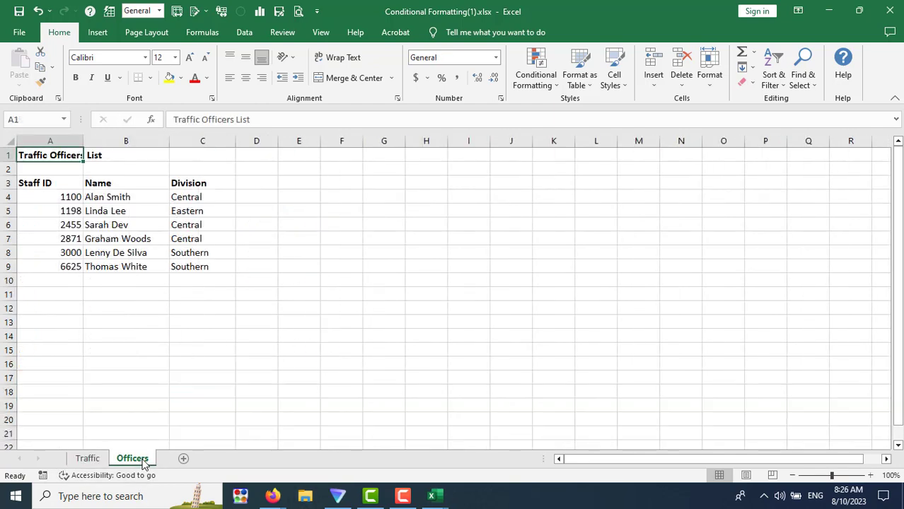
left_click(89, 459)
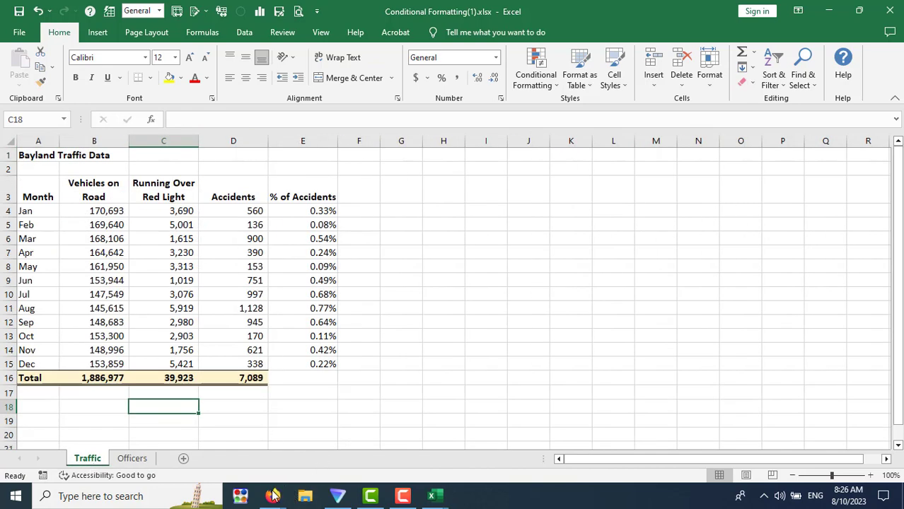
mouse_move(273, 496)
left_click(243, 438)
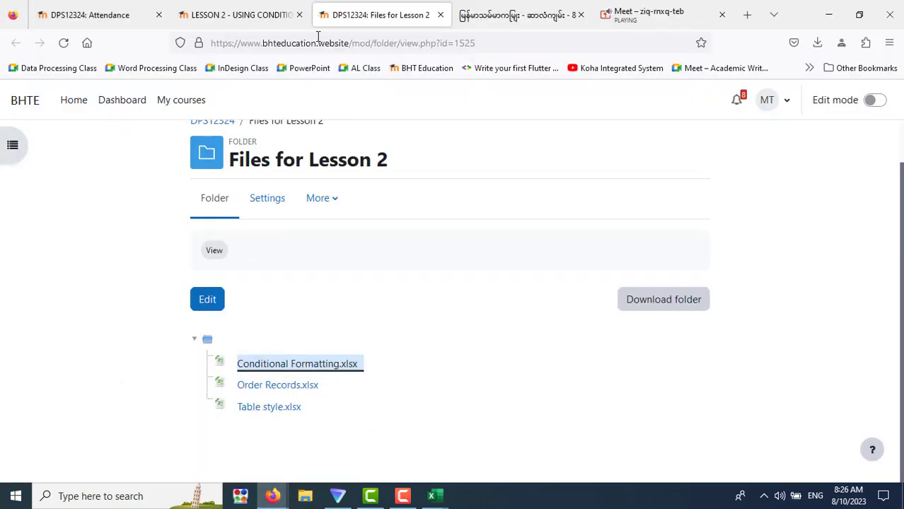
left_click(278, 17)
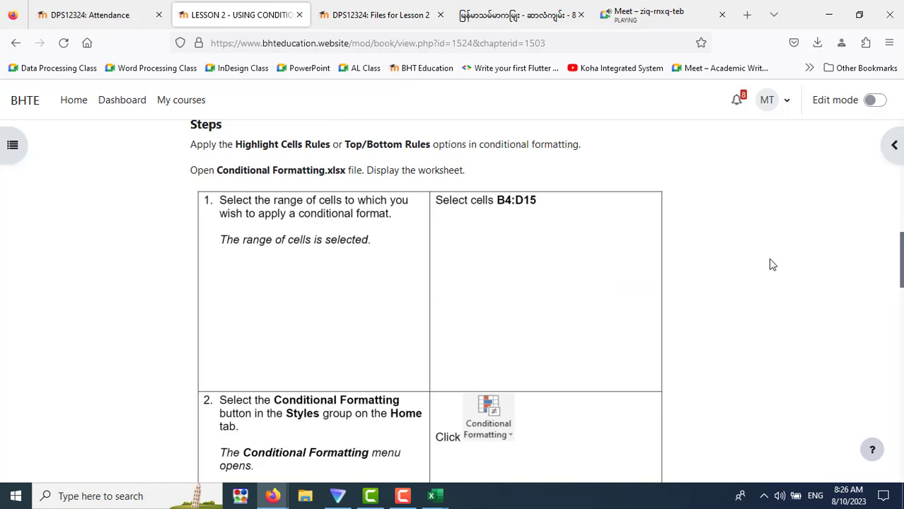
scroll(773, 264, "down", 2)
scroll(773, 265, "up", 2)
mouse_move(435, 495)
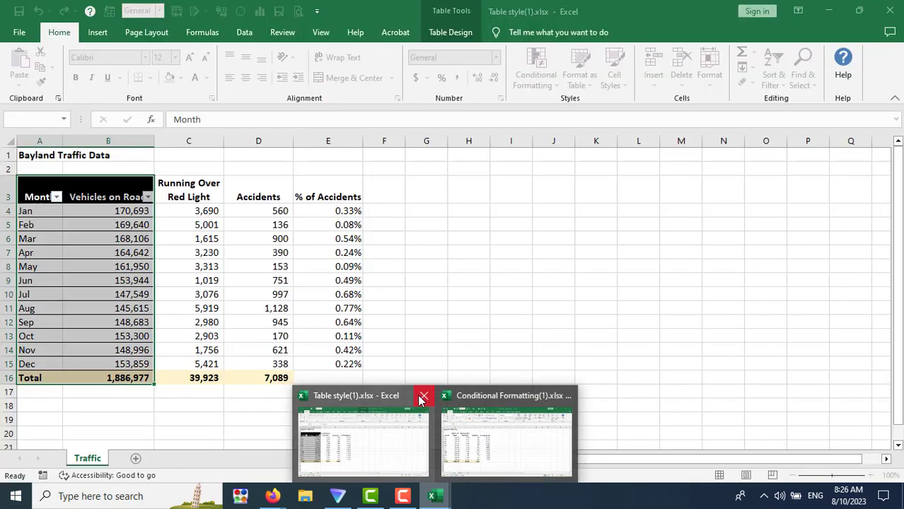
- Close Table style(1).xlsx without saving and select B4:D15 in the Conditional Formatting workbook
left_click(423, 397)
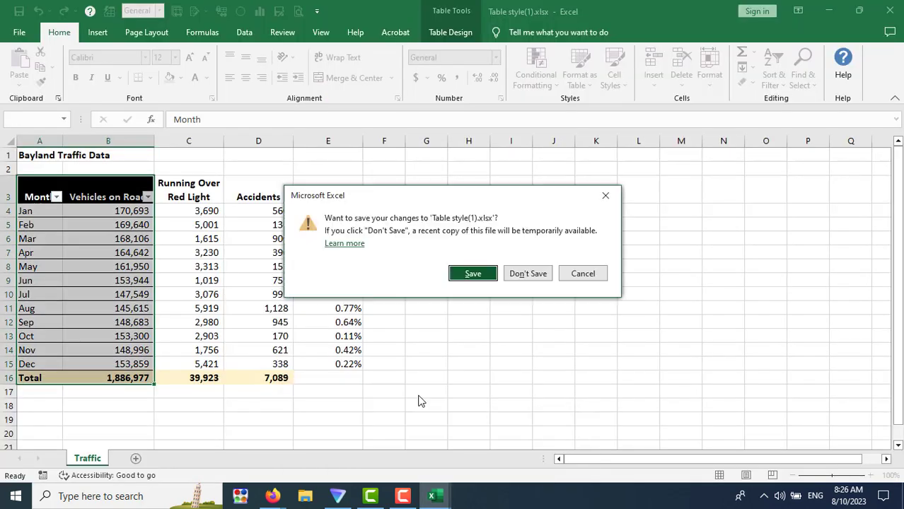
left_click(528, 273)
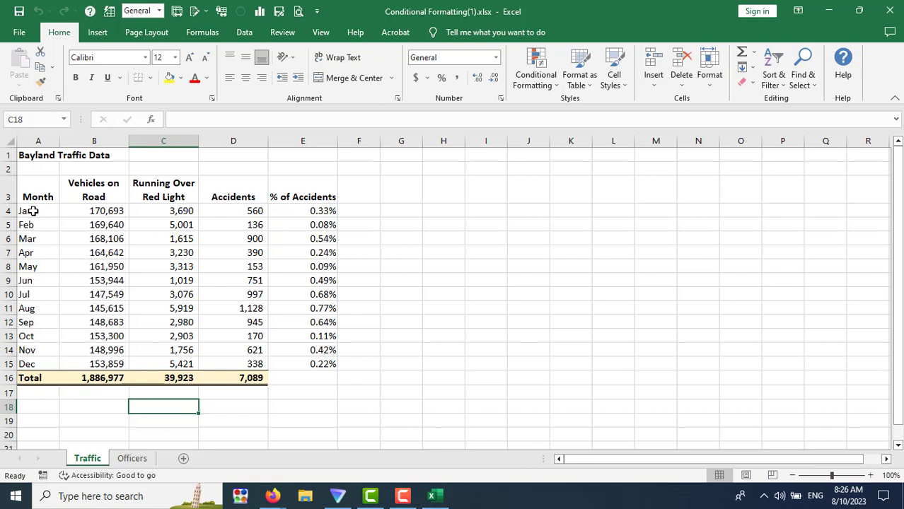
mouse_move(94, 210)
left_mouse_down()
mouse_move(203, 243)
mouse_move(225, 365)
left_mouse_up()
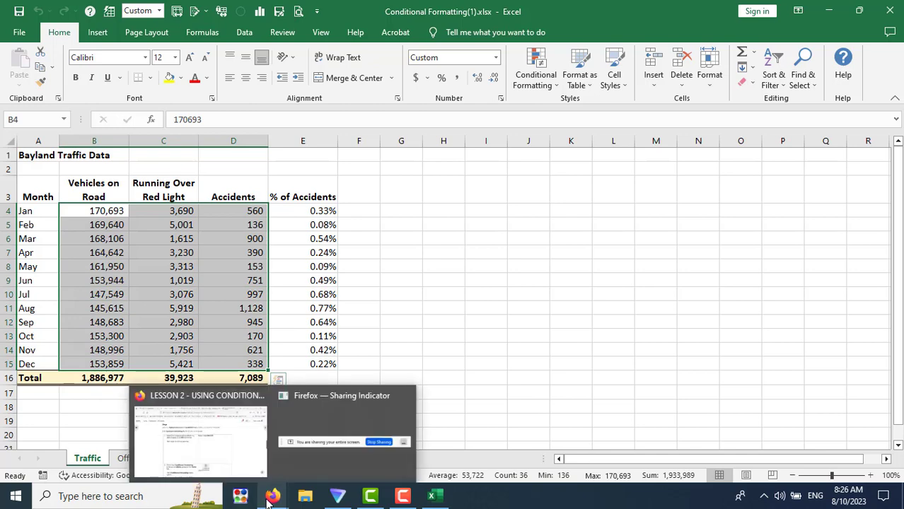
left_click(231, 451)
- Scroll through the lesson's steps for the Greater Than 150000 rule with Light Red Fill
scroll(725, 264, "down", 2)
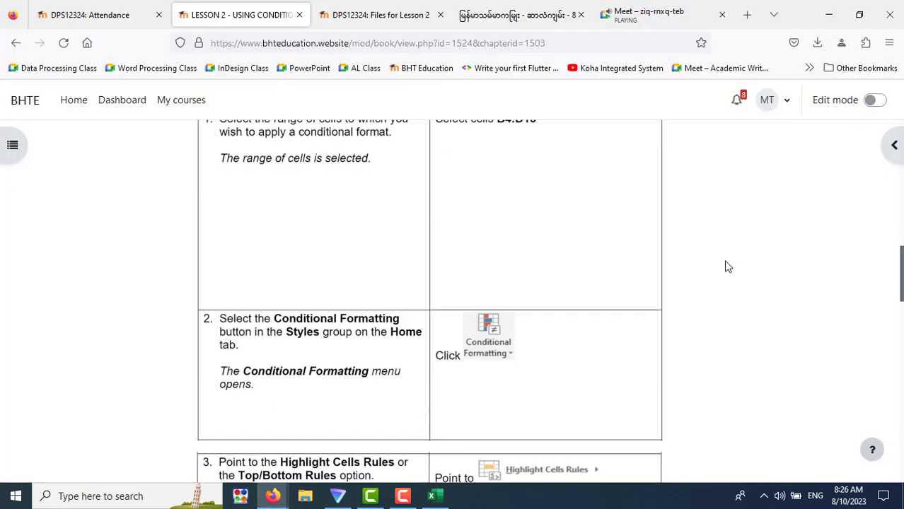
scroll(726, 266, "down", 2)
scroll(728, 266, "down", 3)
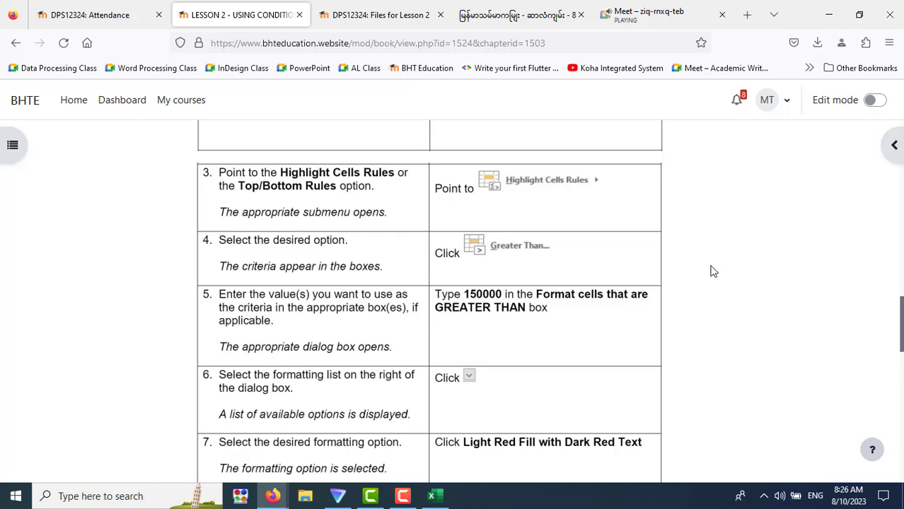
scroll(713, 272, "up", 5)
scroll(713, 271, "up", 5)
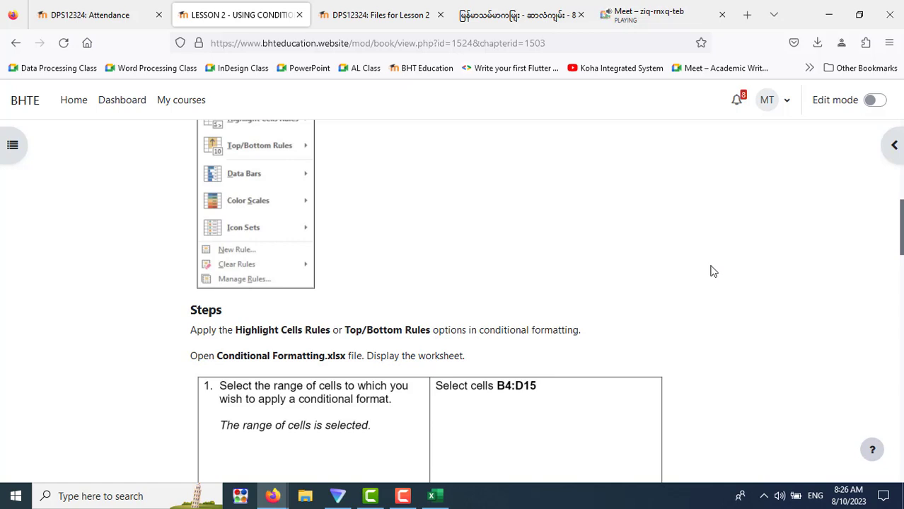
scroll(713, 271, "down", 3)
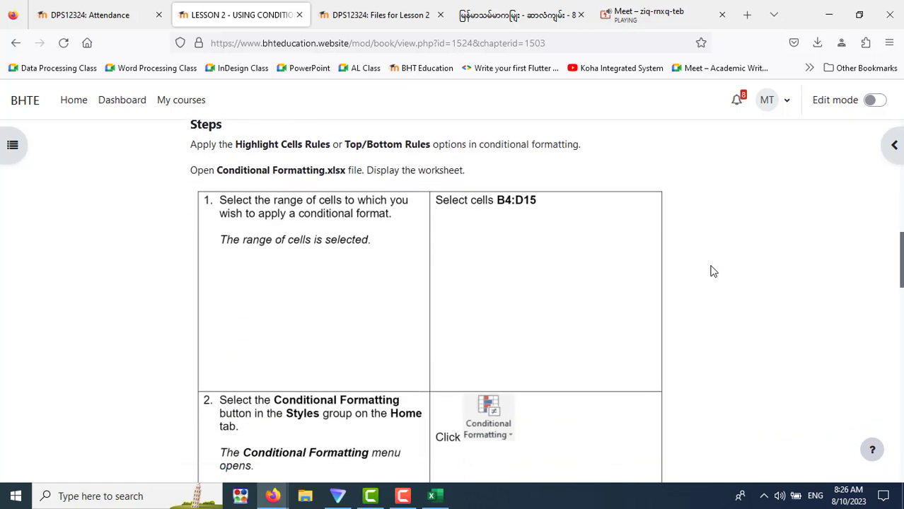
scroll(713, 271, "down", 3)
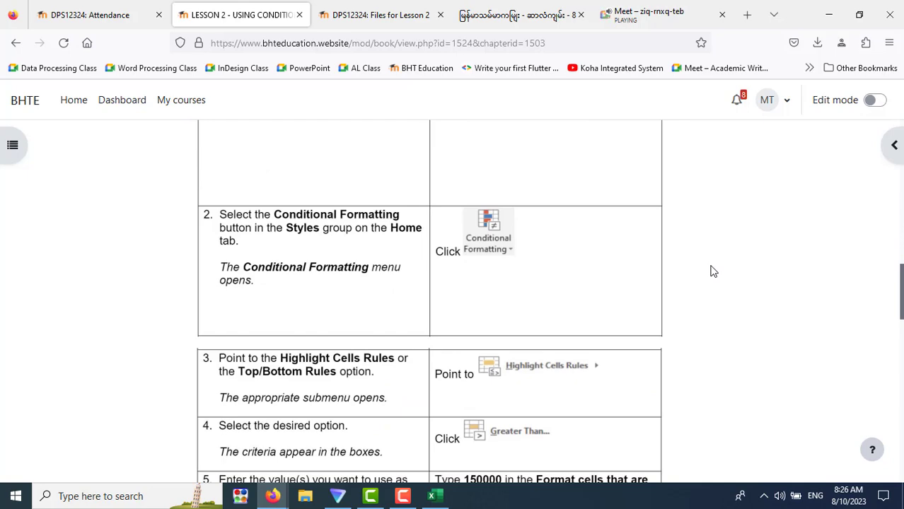
scroll(713, 272, "down", 3)
scroll(710, 269, "down", 3)
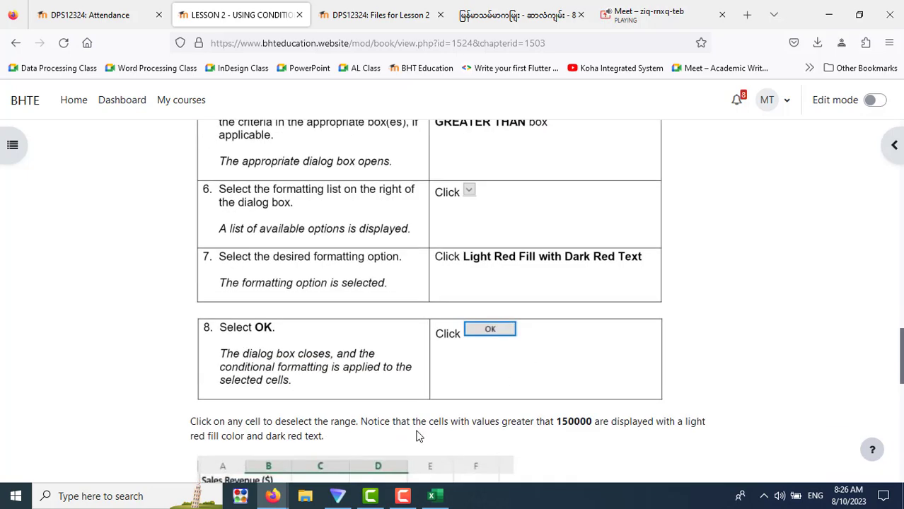
scroll(539, 245, "up", 2)
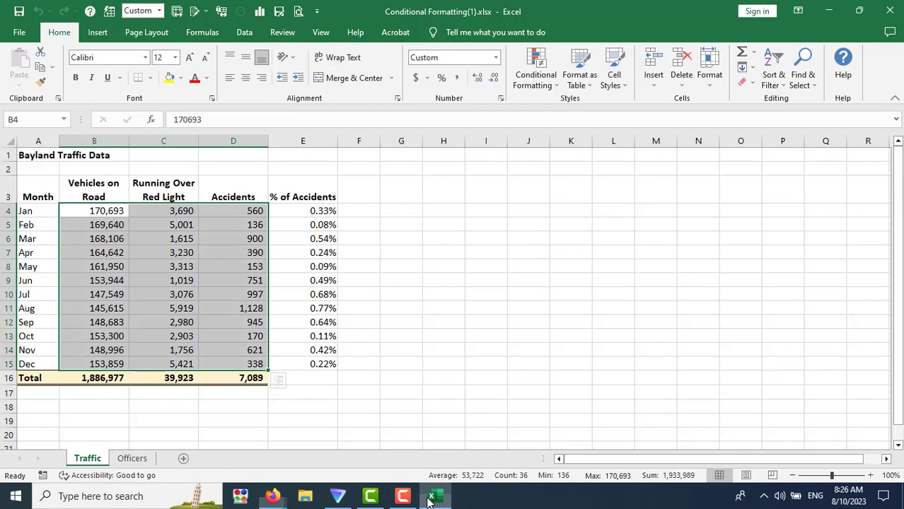
- Open the Home tab's Conditional Formatting menu, rechecking the lesson steps in between
left_click(431, 497)
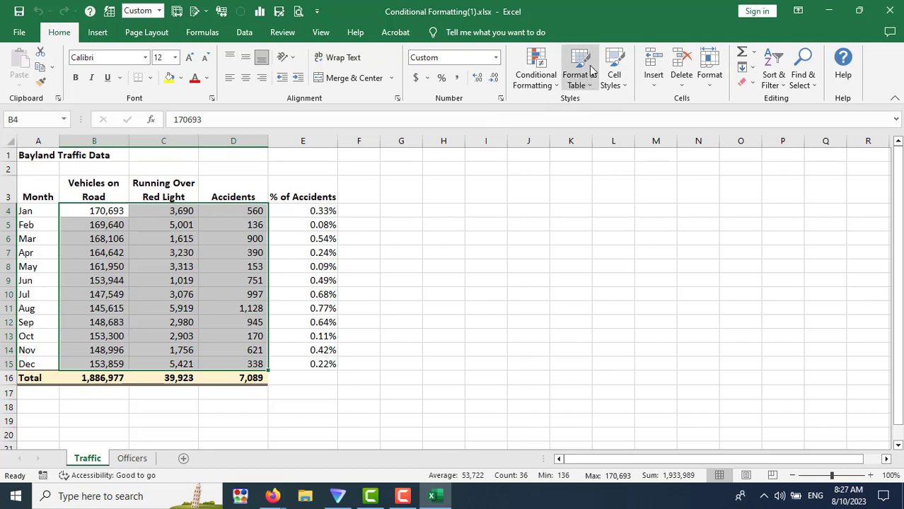
left_click(537, 81)
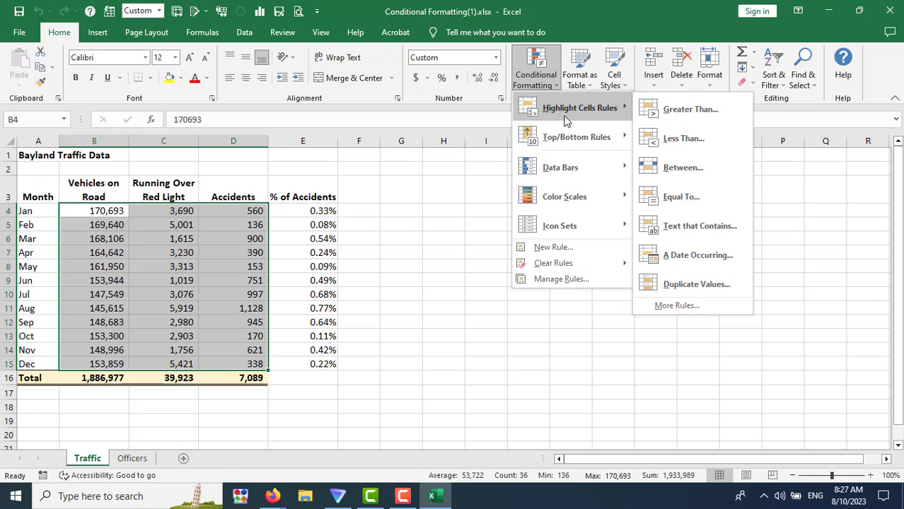
mouse_move(272, 496)
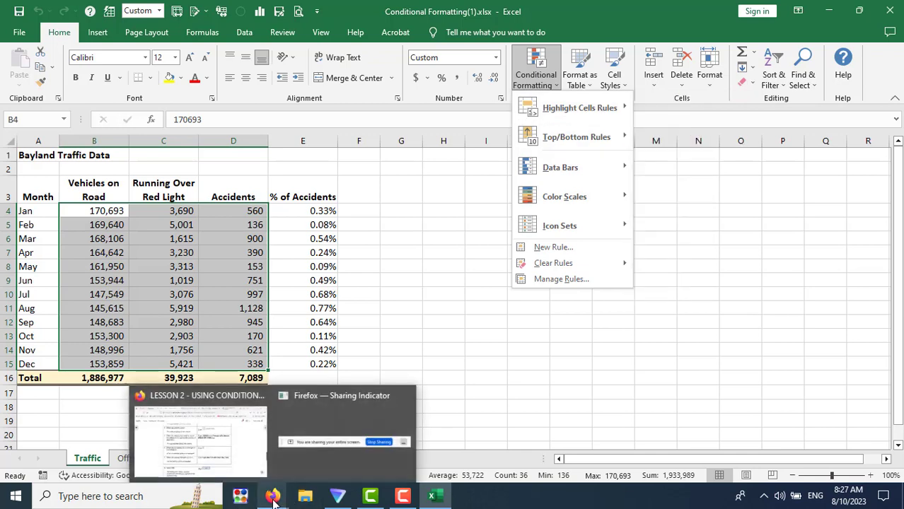
left_click(202, 455)
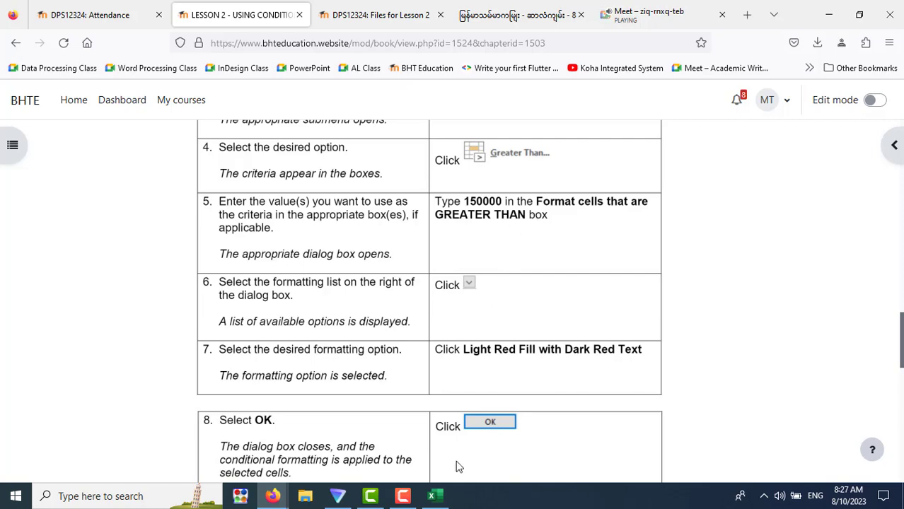
left_click(435, 497)
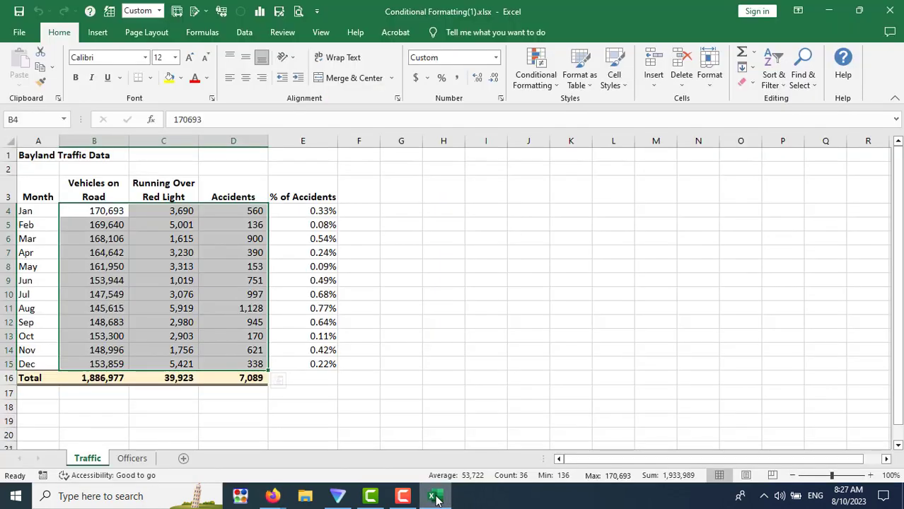
left_click(555, 87)
mouse_move(578, 108)
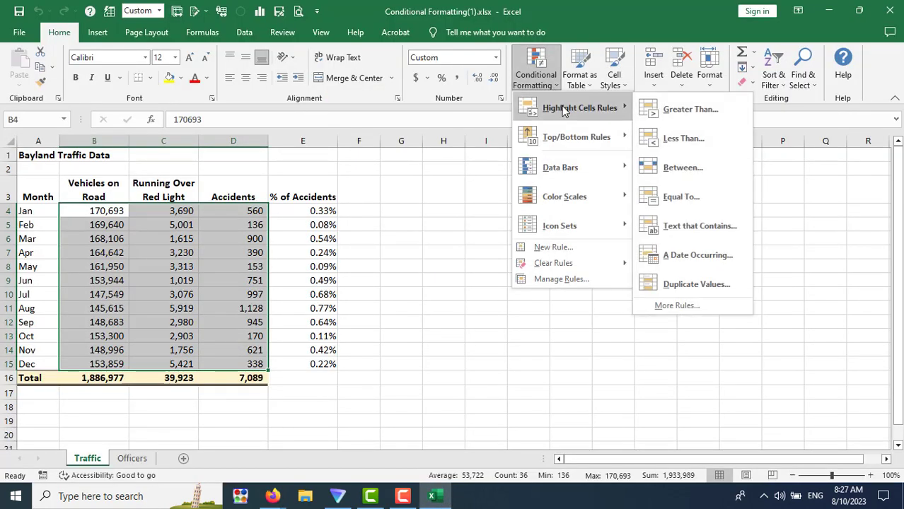
- Start a Greater Than rule, keep Light Red Fill with Dark Red Text, and enter the threshold
left_click(681, 113)
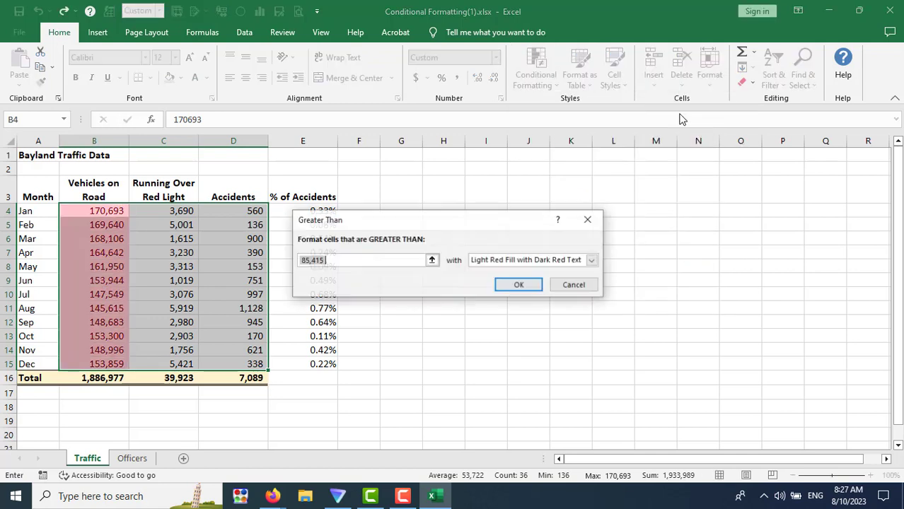
left_click_drag(472, 225, 631, 200)
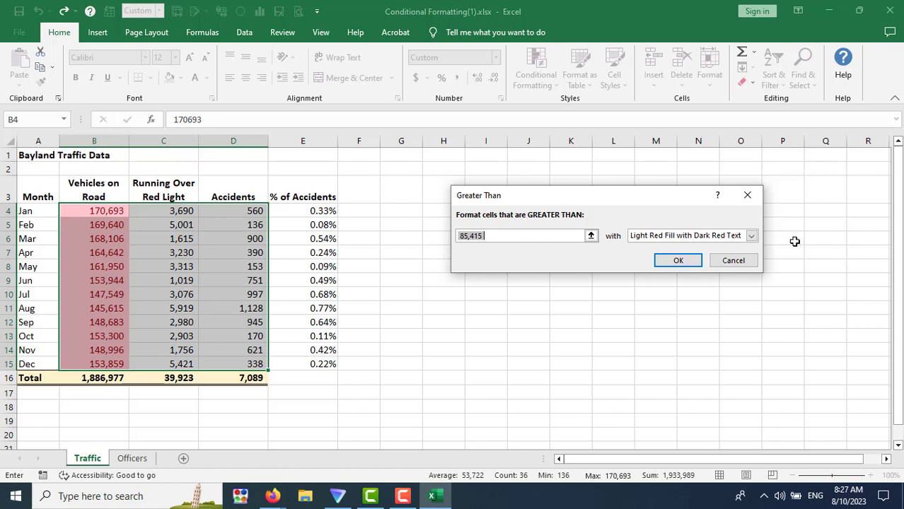
left_click(752, 235)
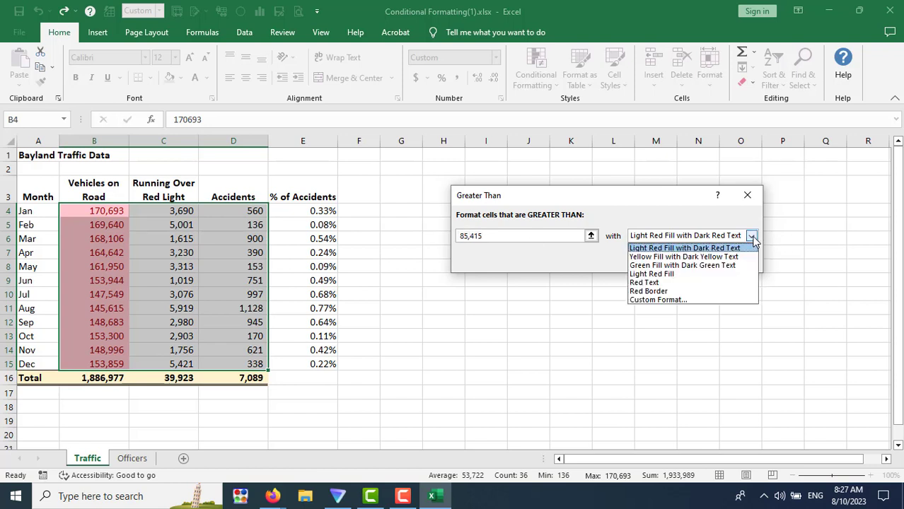
left_click(752, 235)
left_click(515, 235)
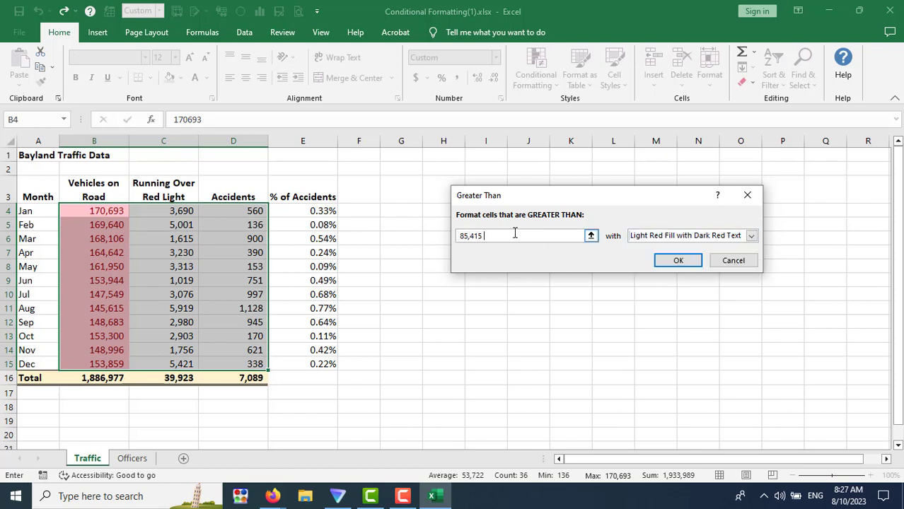
key("BackSpace")
key("BackSpace")
key("BackSpace")
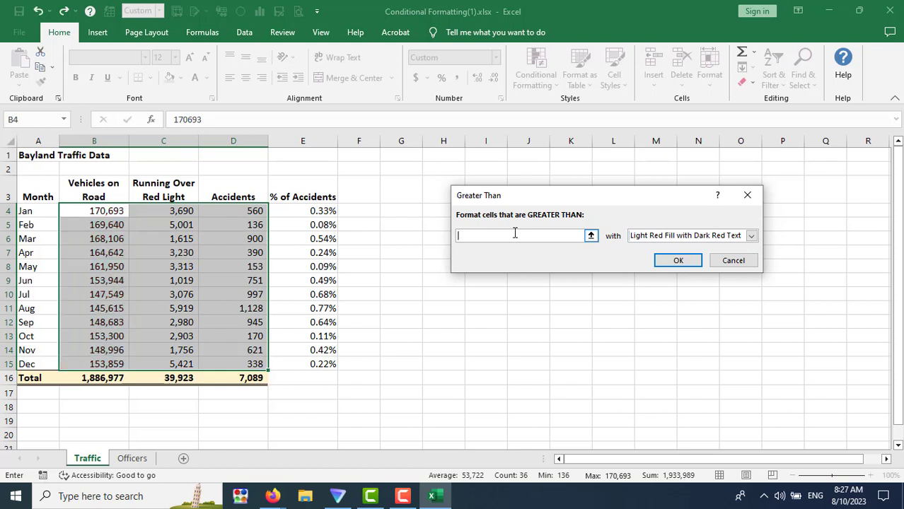
type("1500")
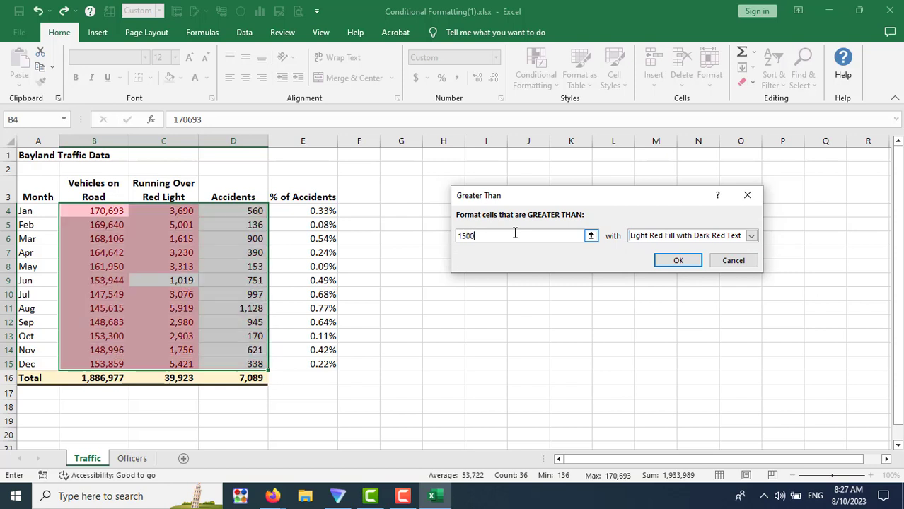
type("0")
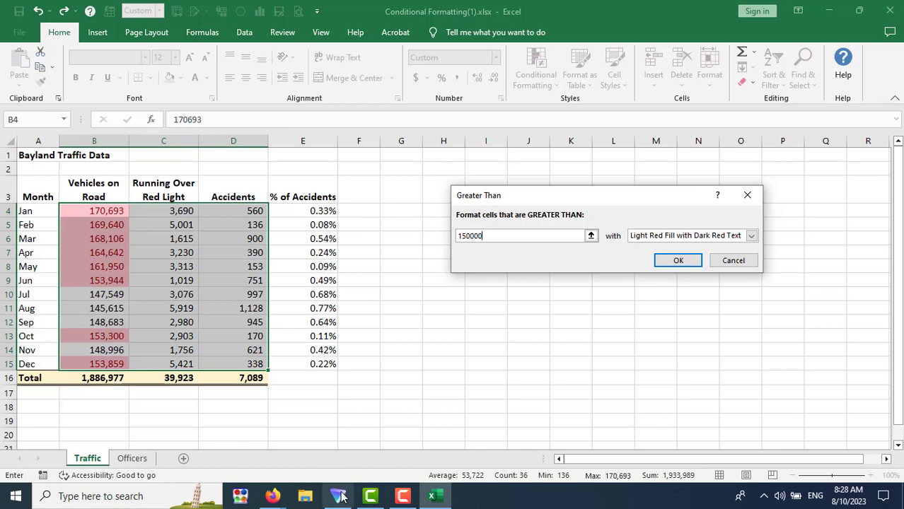
- Check the lesson steps, then apply the Greater Than 150000 highlight rule
left_click(272, 495)
left_click(243, 454)
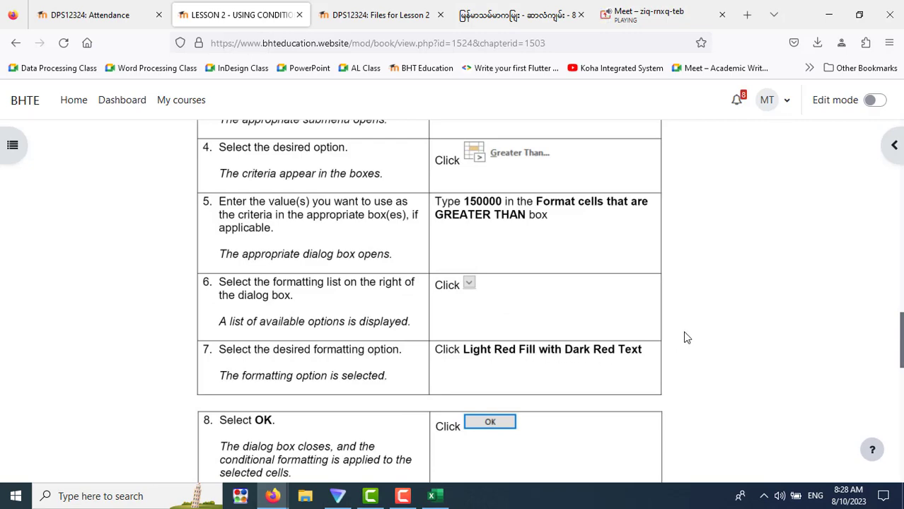
scroll(686, 338, "down", 4)
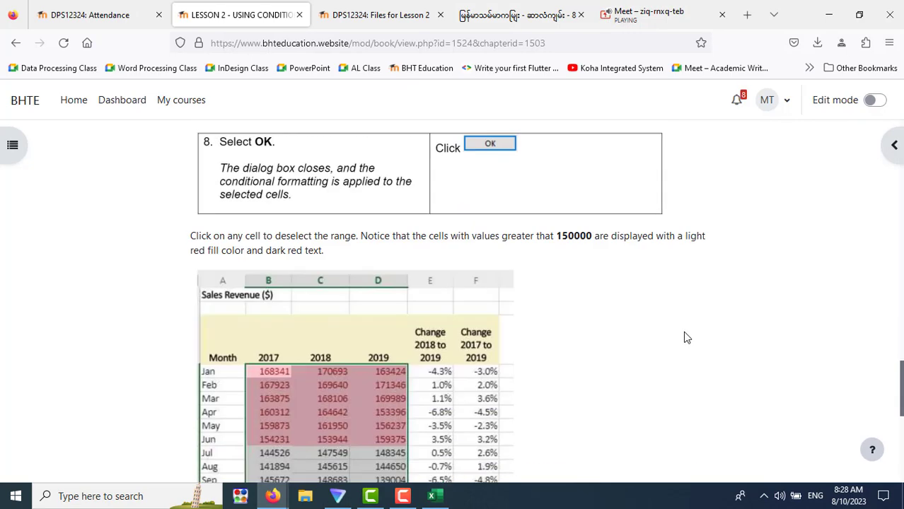
left_click(431, 496)
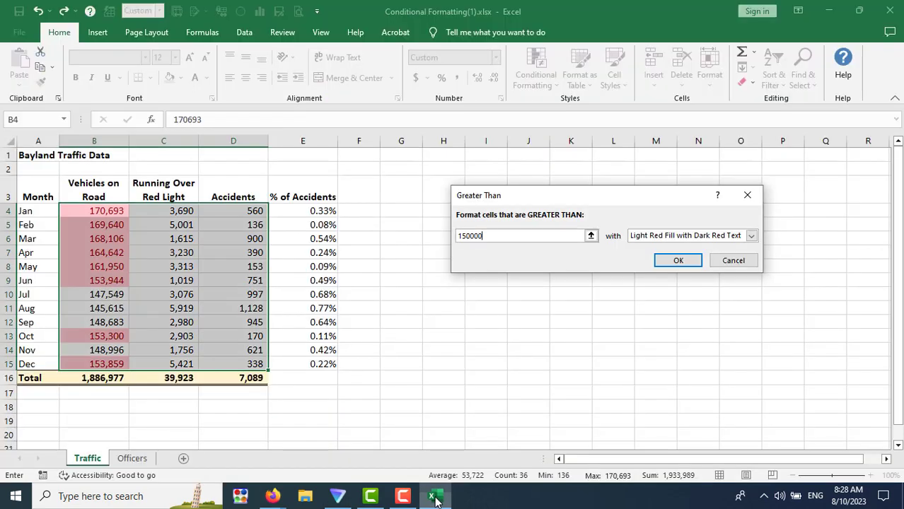
left_click(675, 262)
left_click(488, 389)
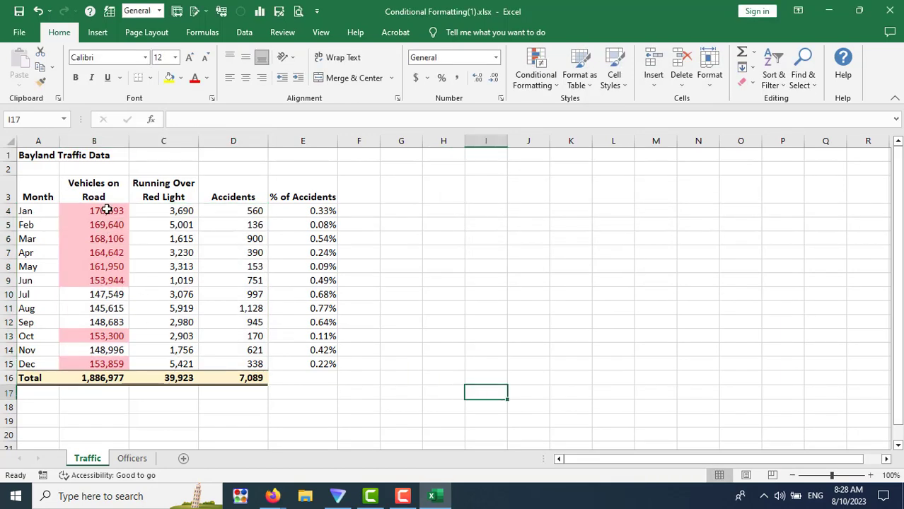
left_click_drag(107, 209, 99, 279)
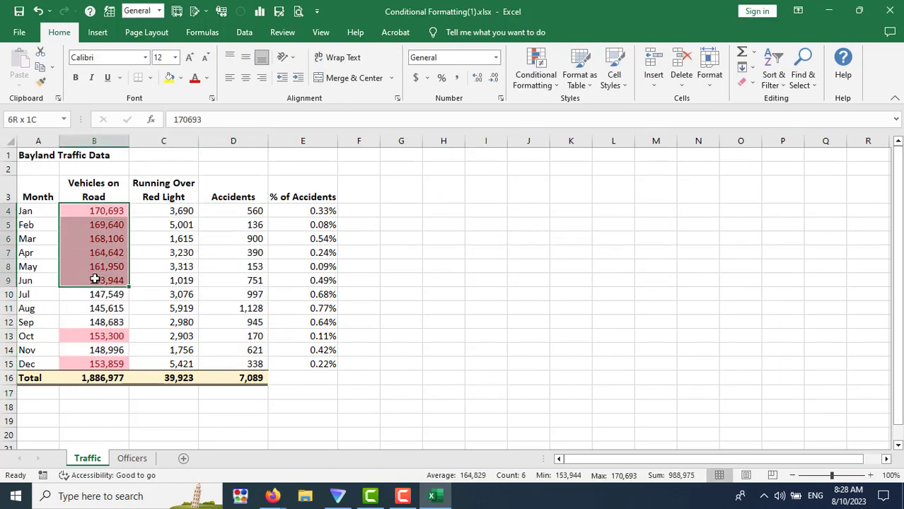
left_click(90, 338)
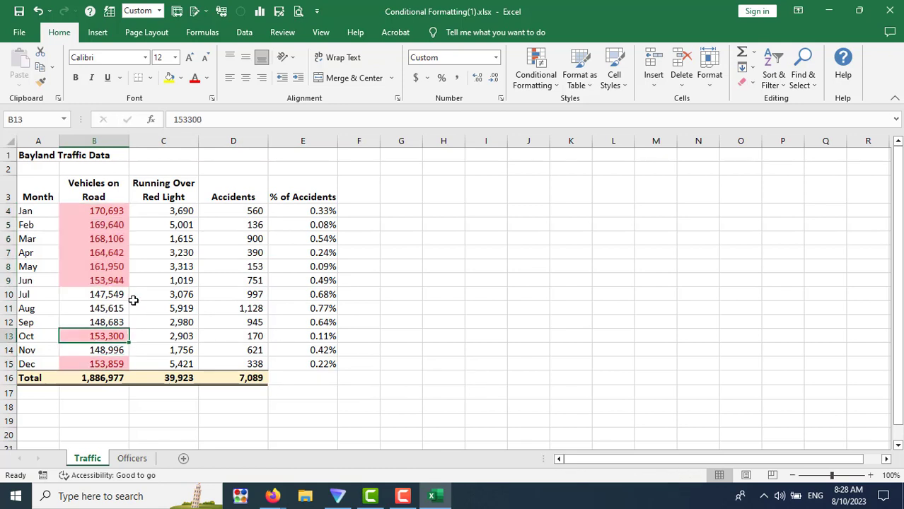
left_click_drag(85, 295, 79, 320)
left_click(494, 251)
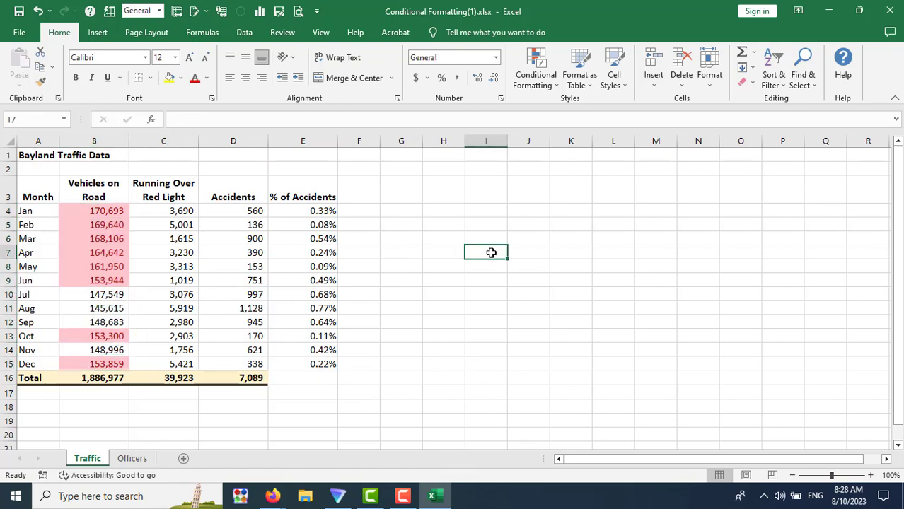
left_click(98, 213)
left_click_drag(100, 238, 99, 280)
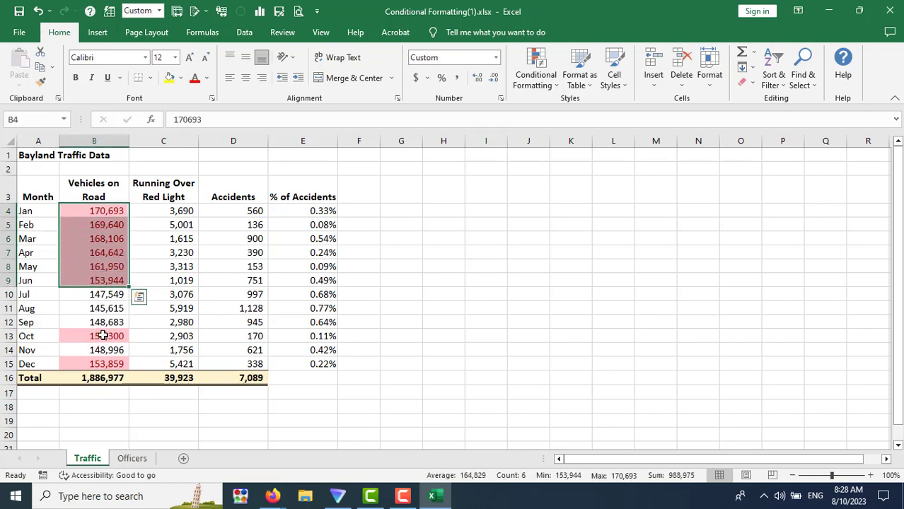
left_click(99, 338)
left_click(106, 364)
left_click(108, 339)
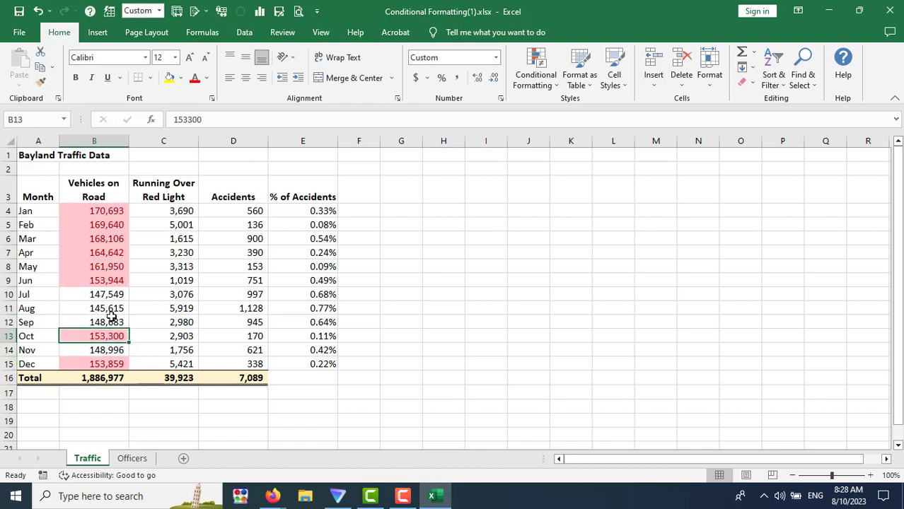
left_click_drag(114, 282, 128, 204)
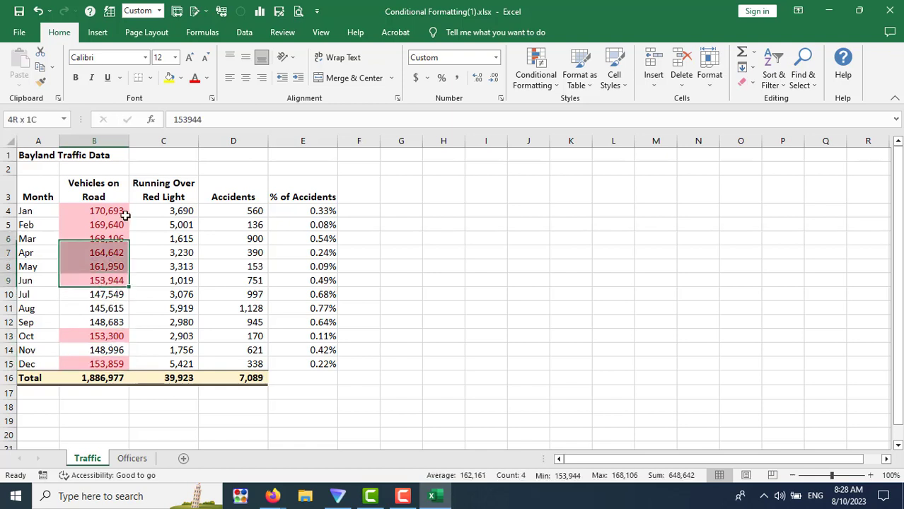
left_click(423, 319)
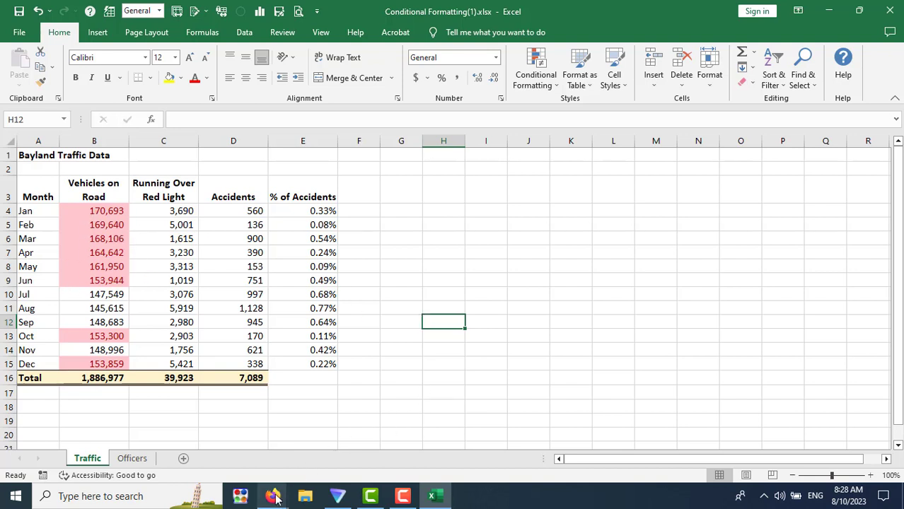
- Scroll the lesson page to the practice task about changing B11 to 165615
mouse_move(272, 496)
left_click(238, 450)
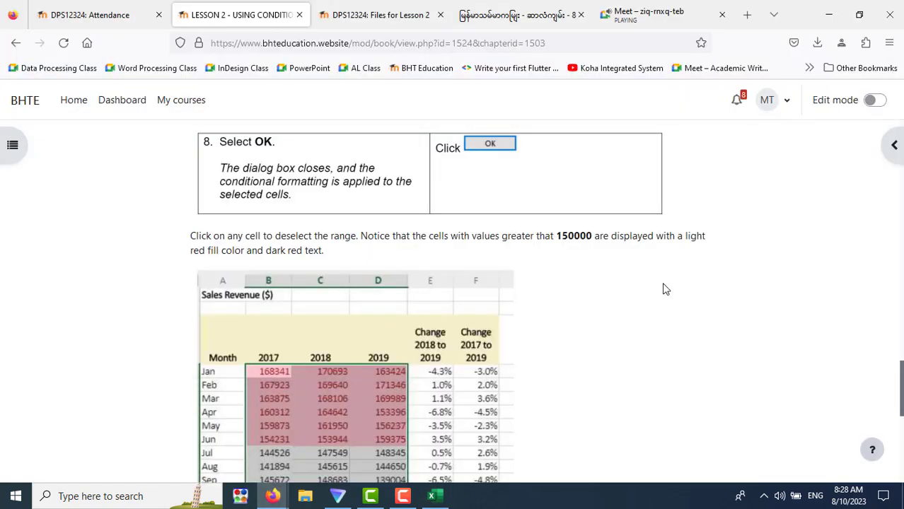
scroll(656, 287, "down", 3)
scroll(663, 289, "down", 3)
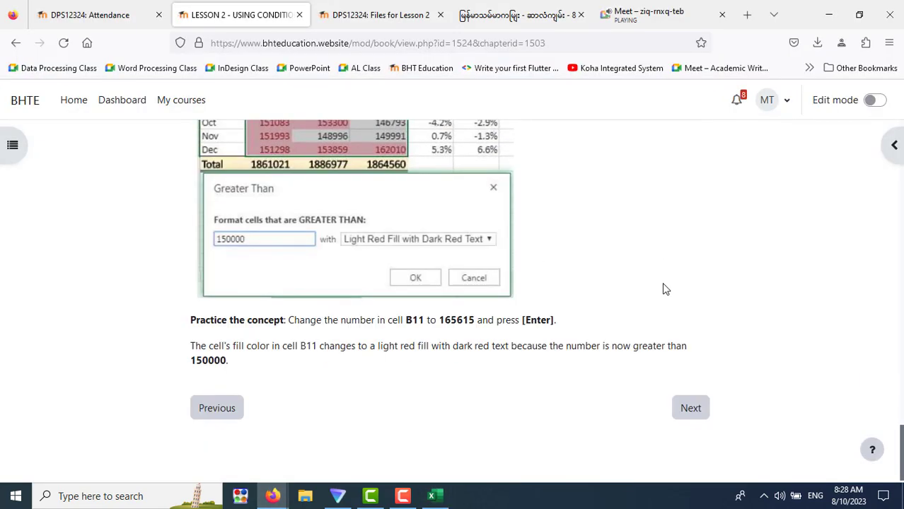
scroll(663, 289, "up", 3)
scroll(663, 289, "up", 4)
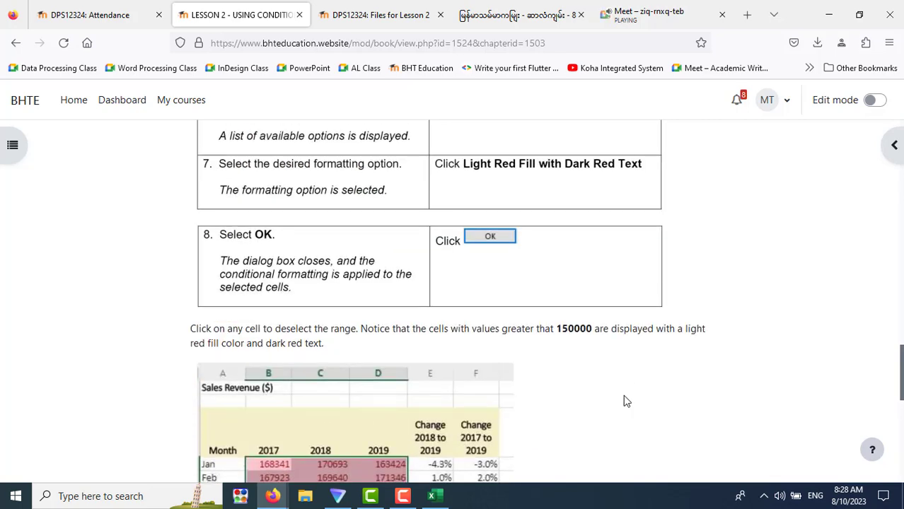
scroll(624, 396, "down", 3)
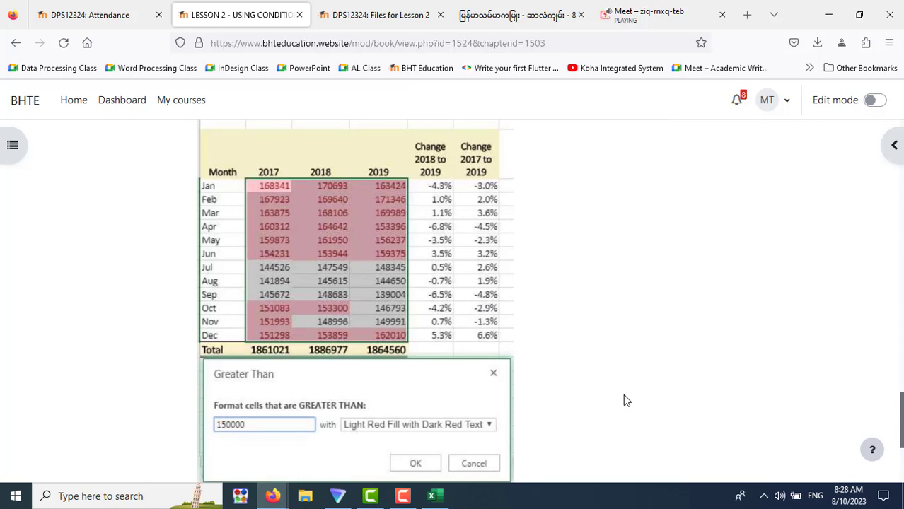
scroll(623, 401, "down", 2)
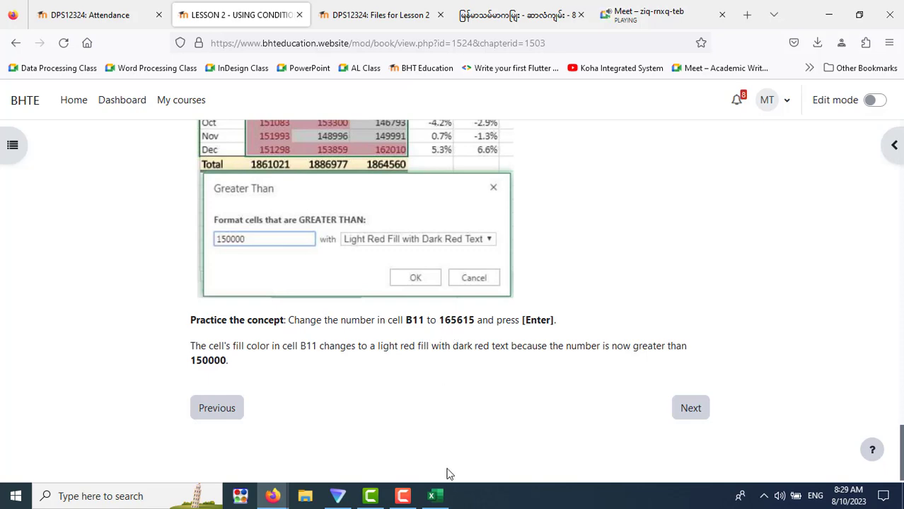
- Change August's Vehicles on Road value in B11 to 165615 and verify its light red highlight
left_click(431, 496)
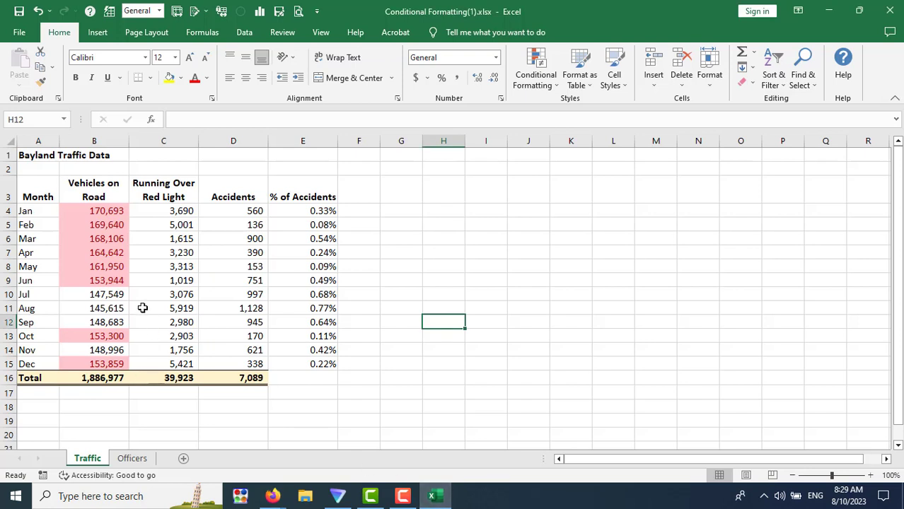
left_click(88, 311)
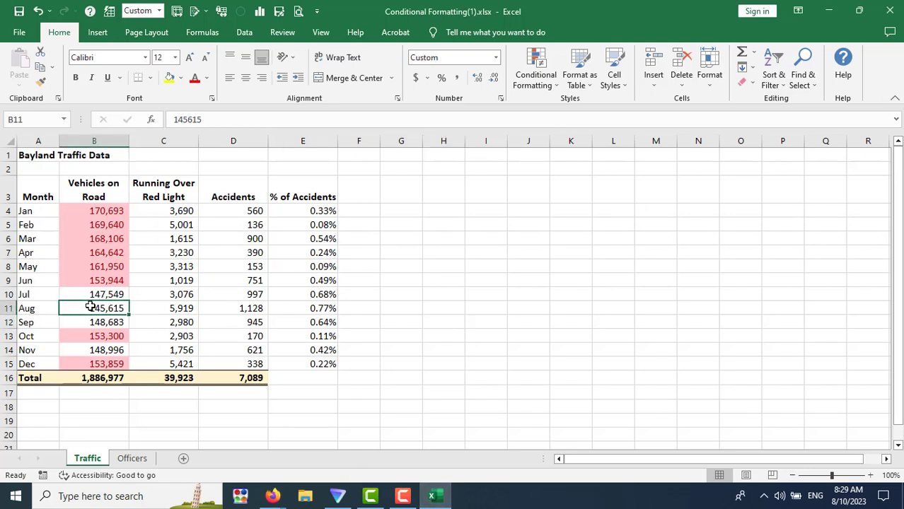
type("1")
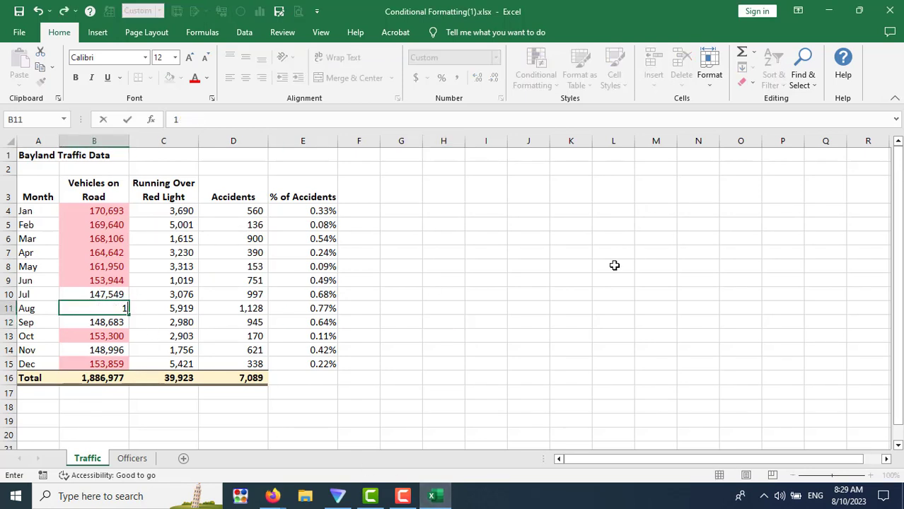
type("6561")
type("5")
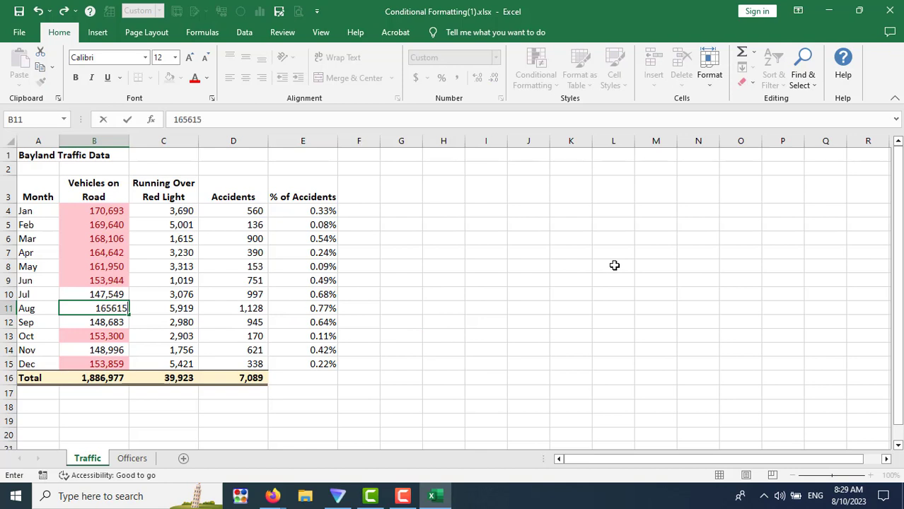
key("Return")
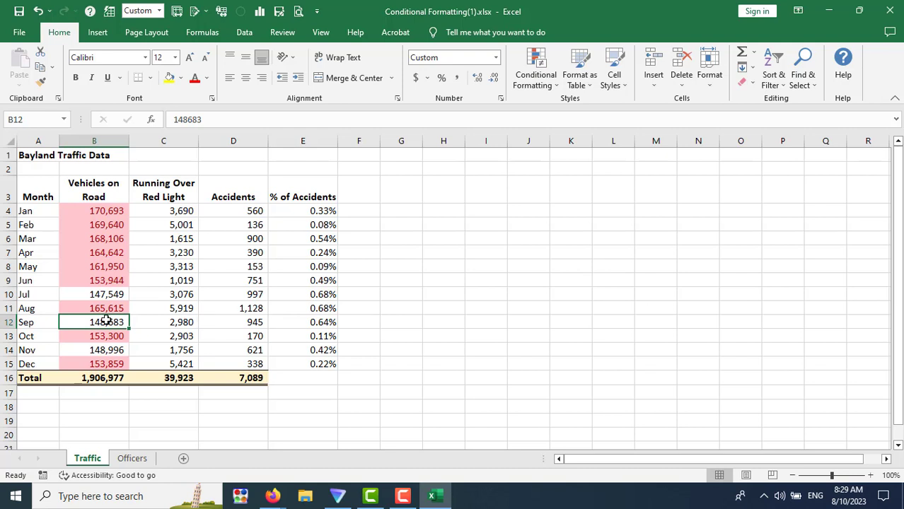
left_click(106, 308)
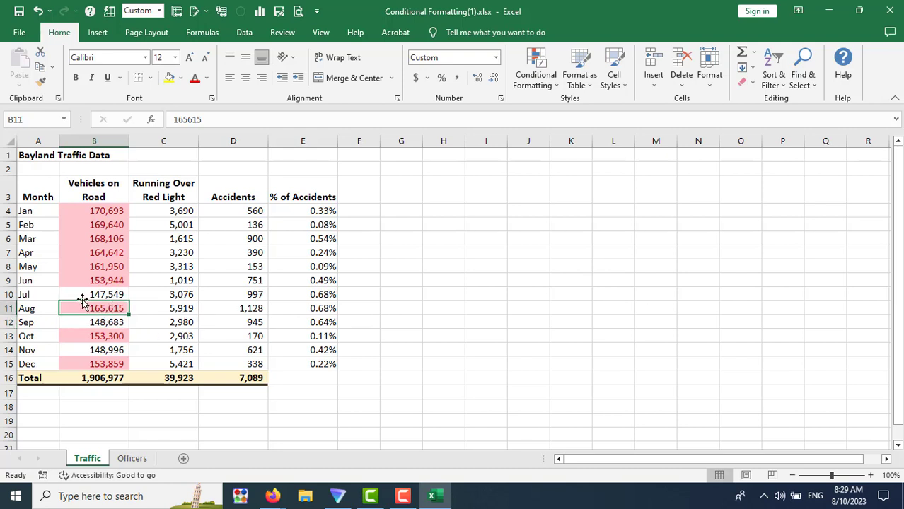
left_click(273, 496)
- Advance the lesson to chapter 2.3 Editing a Conditional Format and scroll to its steps
left_click(231, 446)
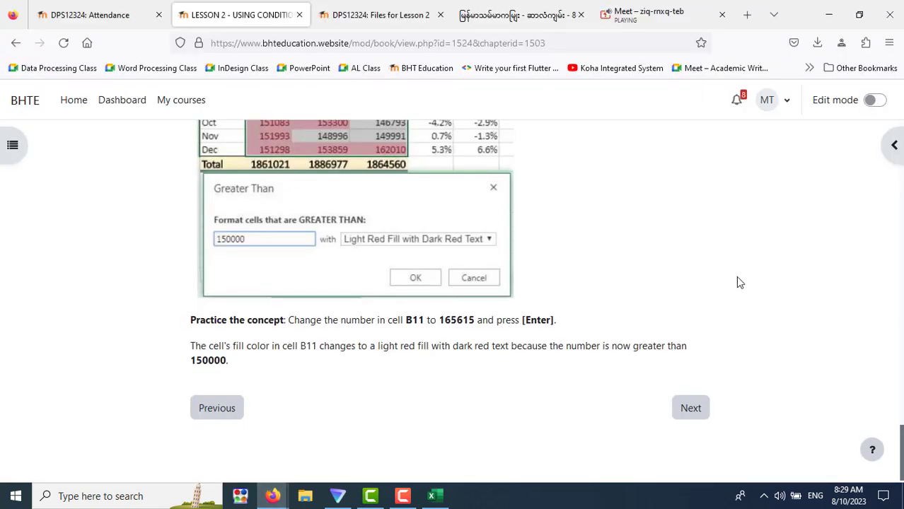
left_click(692, 409)
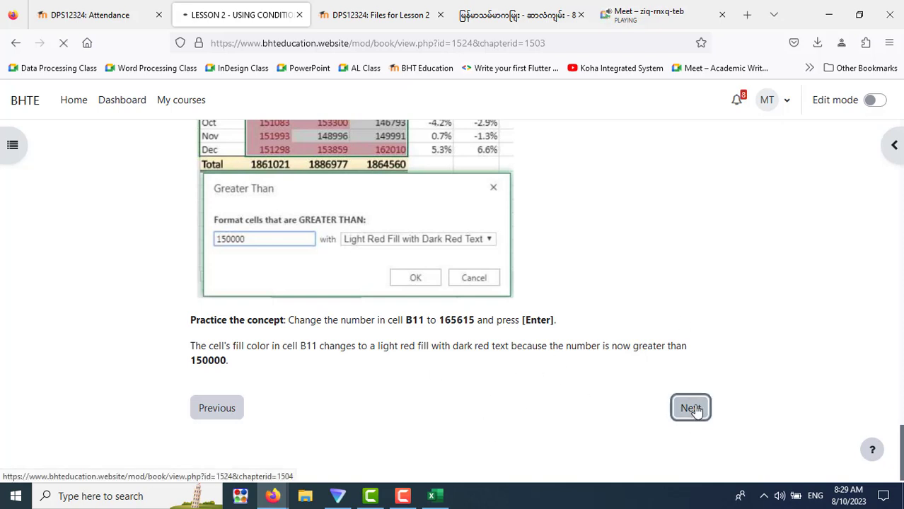
scroll(523, 351, "down", 3)
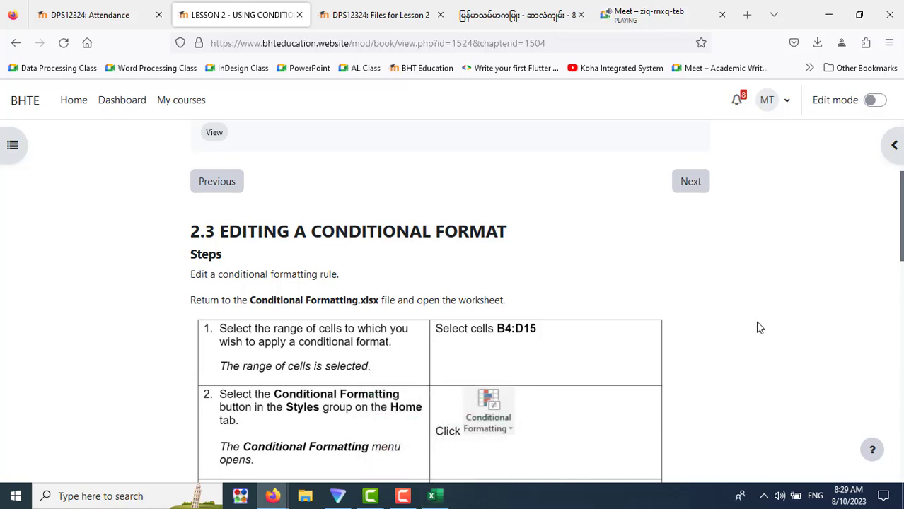
scroll(760, 328, "down", 3)
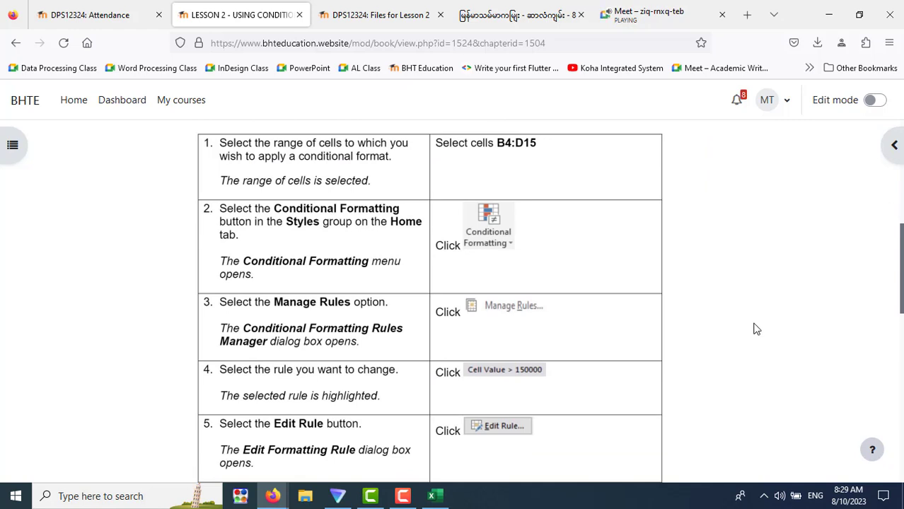
- Select B4:D15 in the workbook, then return to the lesson page
left_click(434, 496)
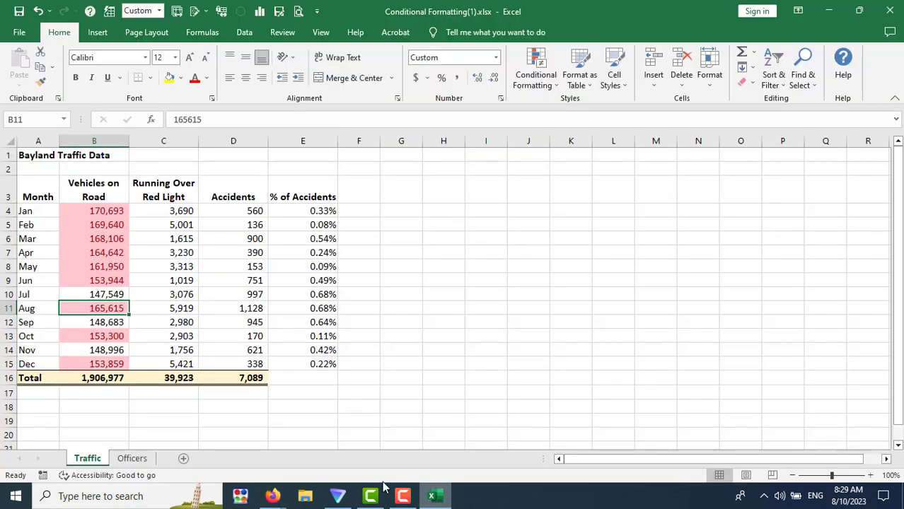
mouse_move(99, 210)
left_mouse_down()
mouse_move(99, 311)
mouse_move(229, 359)
left_mouse_up()
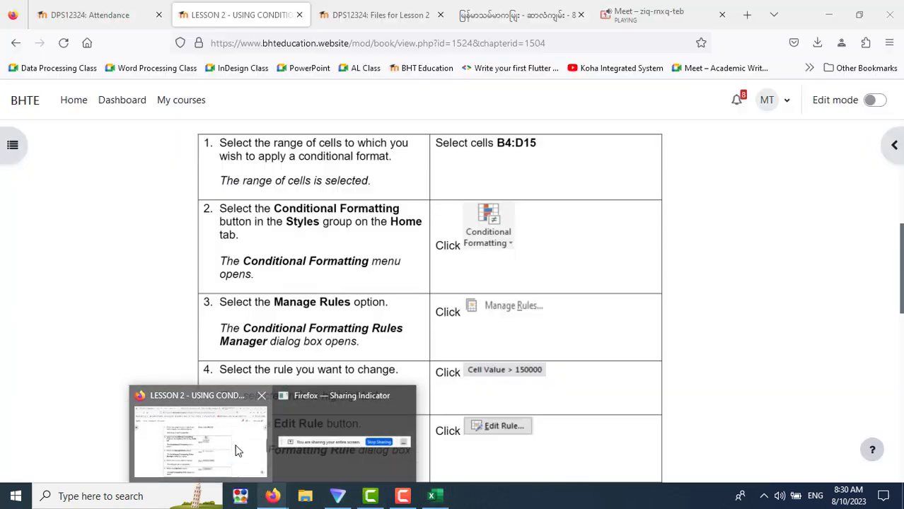
left_click(239, 447)
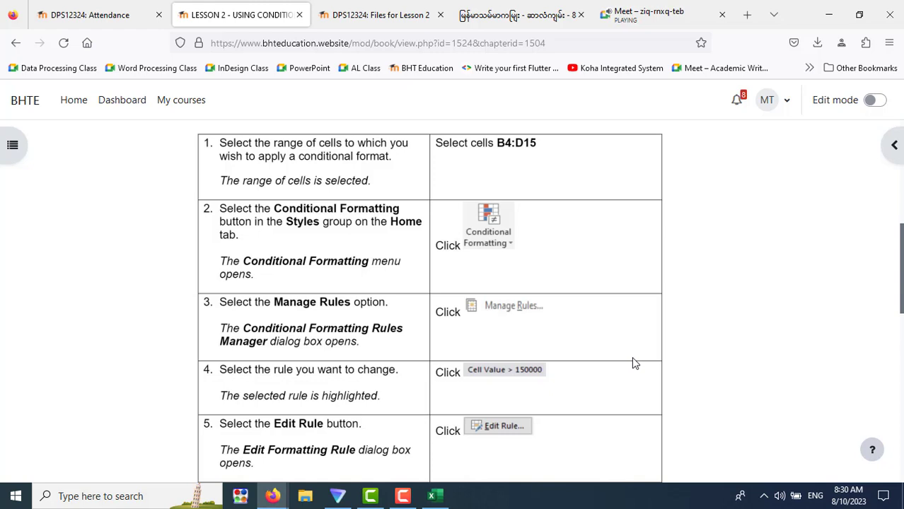
- Read lesson steps 6–11 on editing the rule, then return to the Excel workbook
scroll(635, 363, "down", 2)
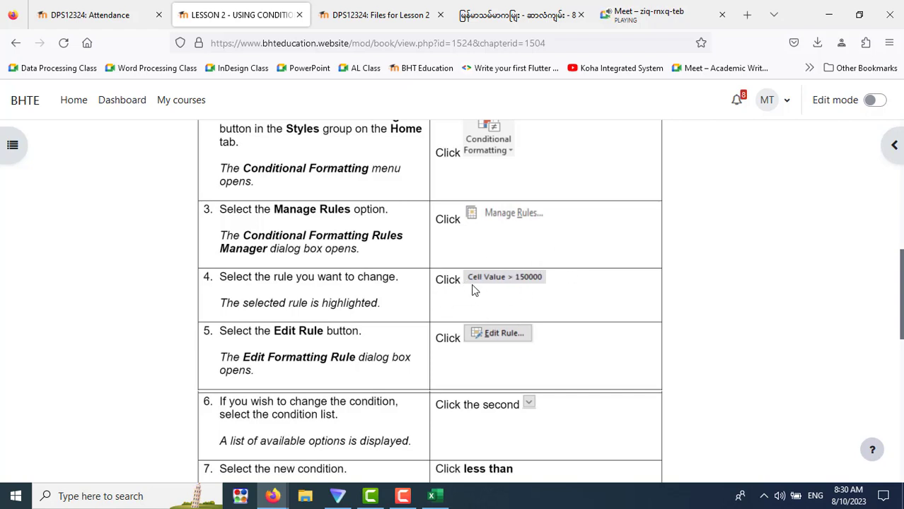
scroll(676, 311, "down", 5)
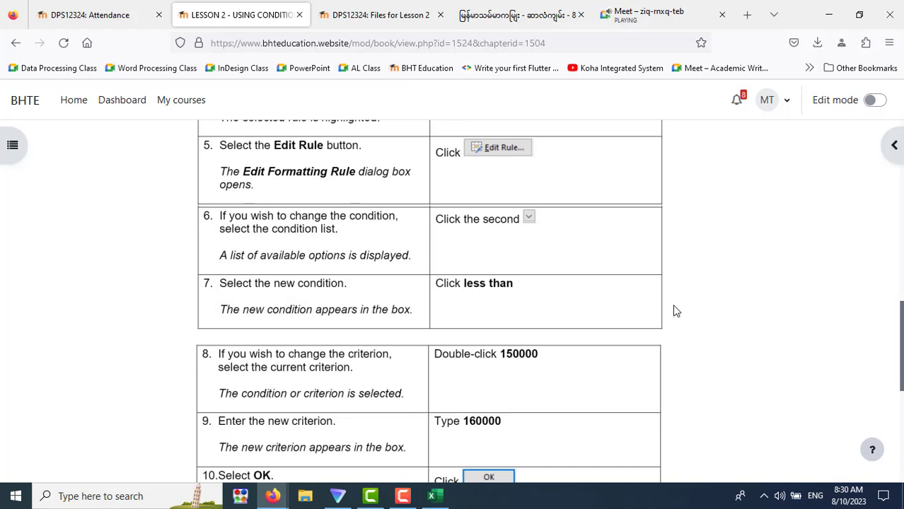
scroll(674, 307, "down", 3)
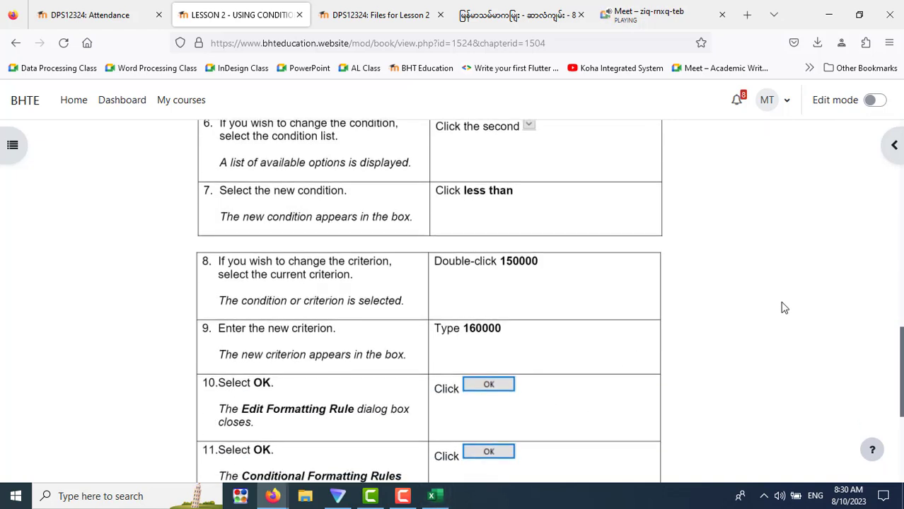
scroll(783, 308, "down", 5)
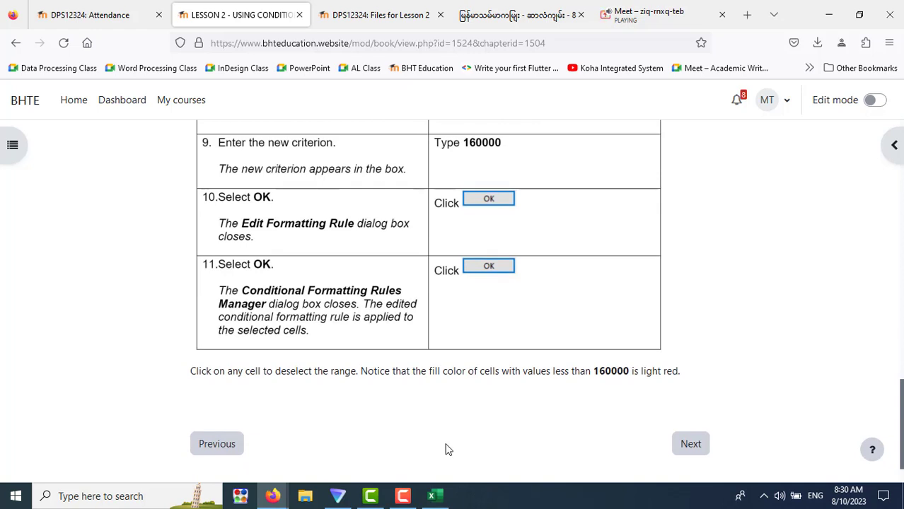
left_click(433, 496)
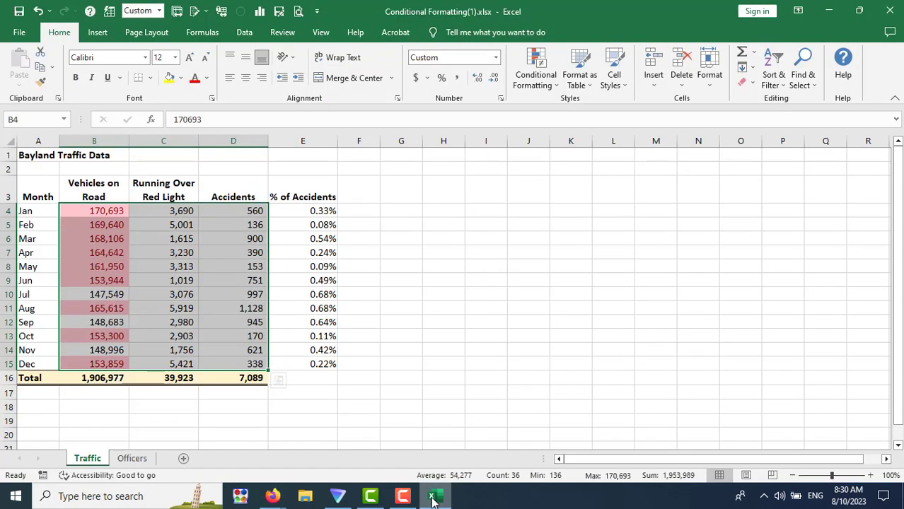
- Open the Cell Value > 150000 rule from the Rules Manager for editing and move the dialog aside
left_click(545, 85)
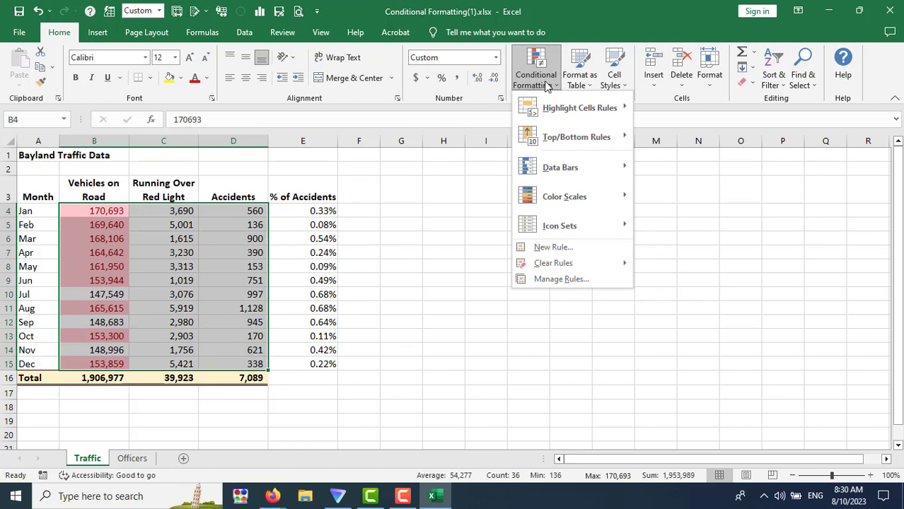
left_click(562, 280)
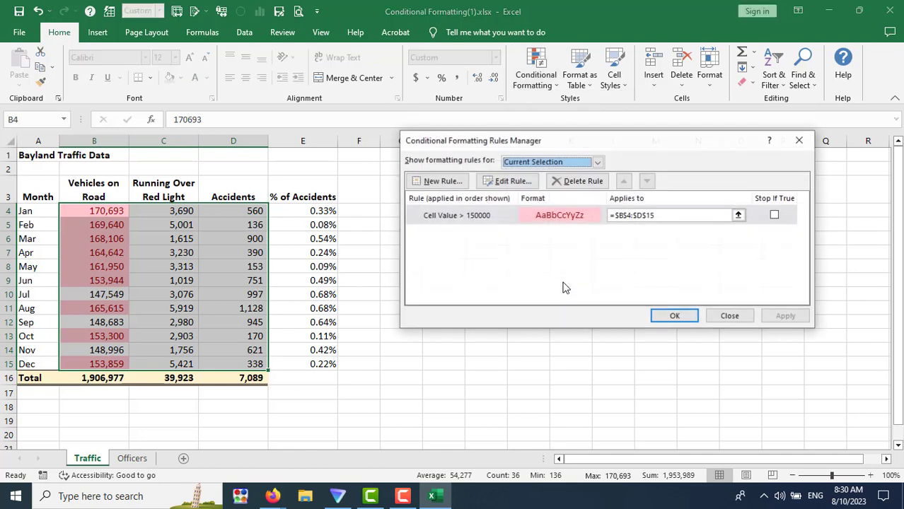
left_click(448, 218)
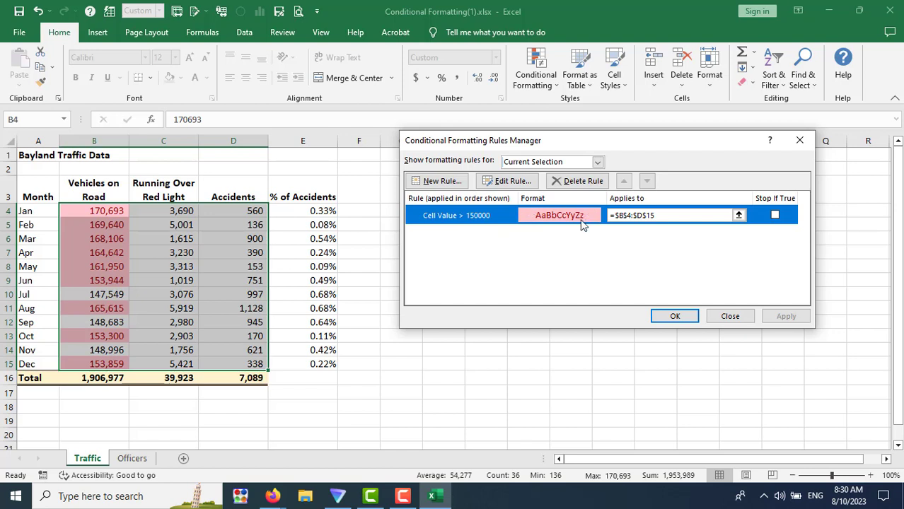
left_click(498, 182)
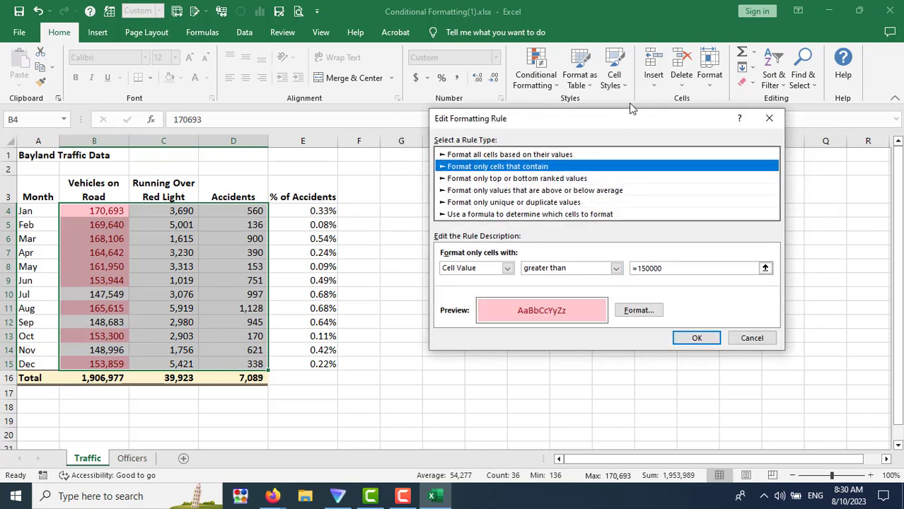
left_click_drag(635, 126, 554, 141)
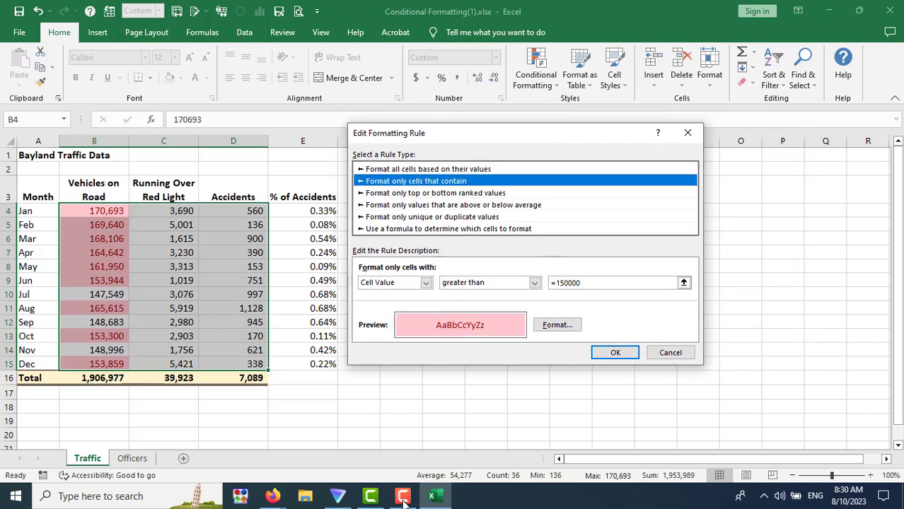
- Scroll up through the lesson instructions in Firefox, then go back to the rule editor
mouse_move(272, 497)
left_click(215, 437)
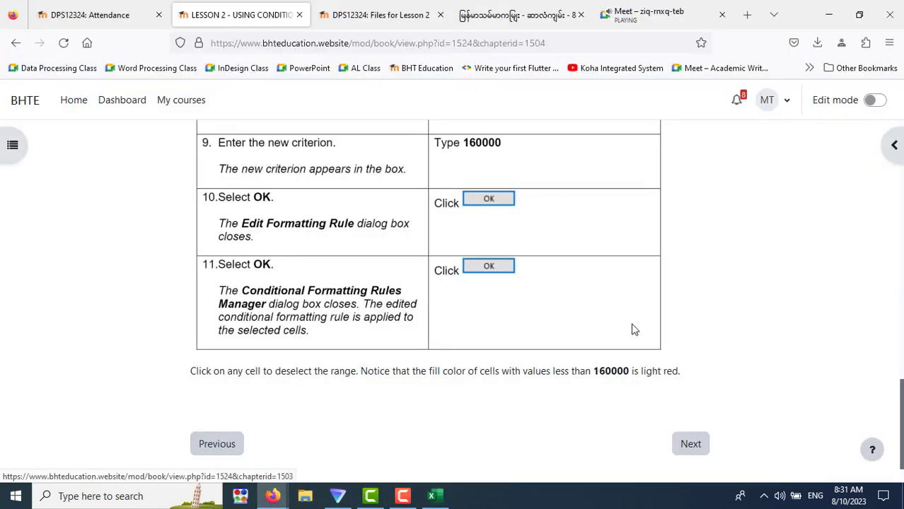
scroll(664, 323, "up", 1)
scroll(664, 323, "up", 1)
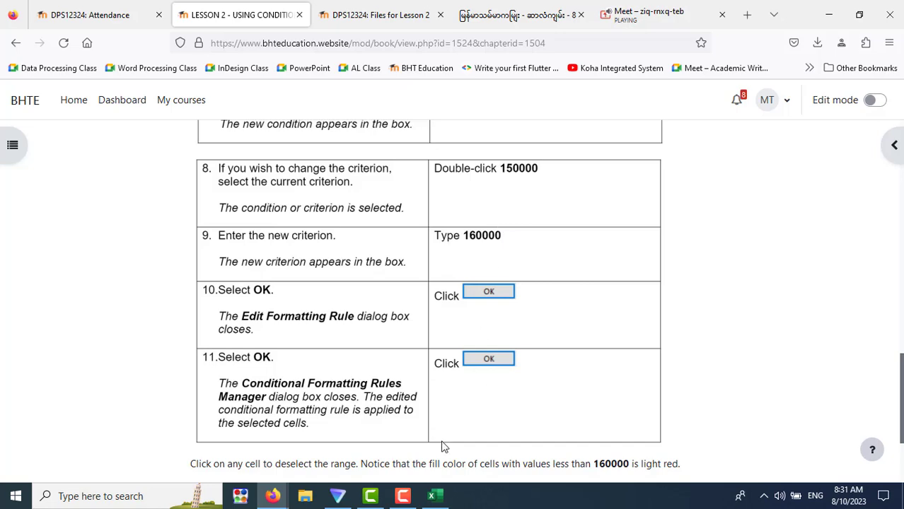
left_click(433, 495)
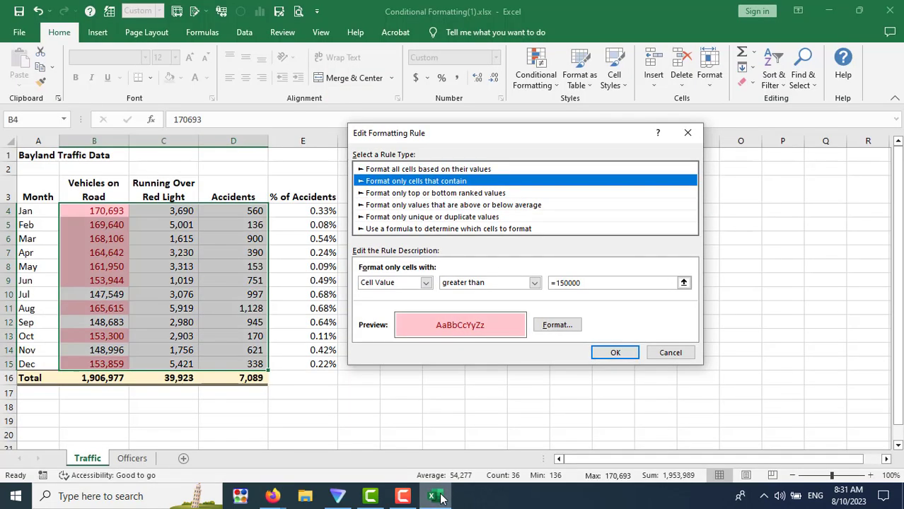
- Change the rule's threshold from 150000 to 160000 and apply it
left_click(643, 284)
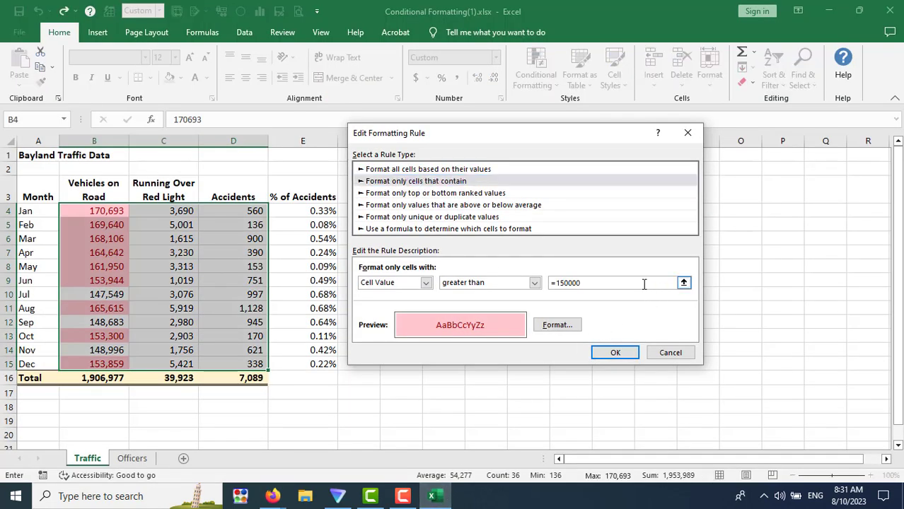
double_click(643, 284)
type("1")
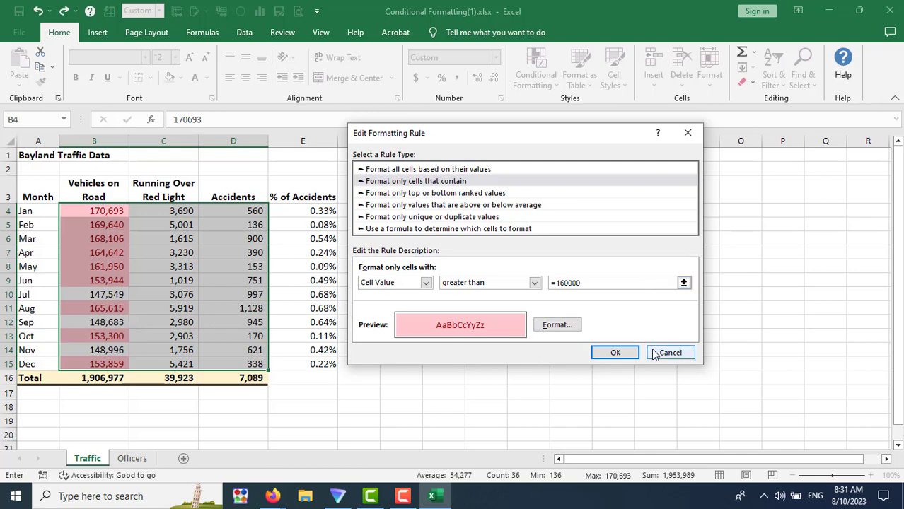
left_click(627, 353)
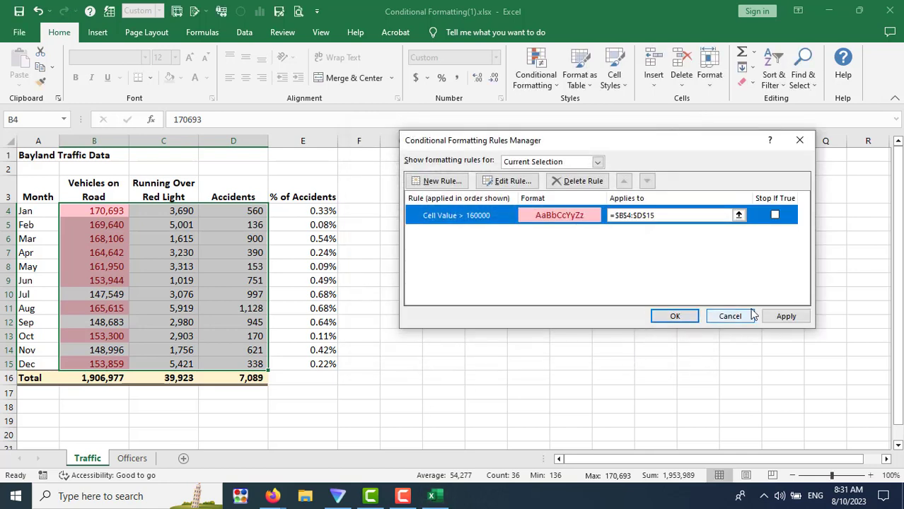
left_click(778, 318)
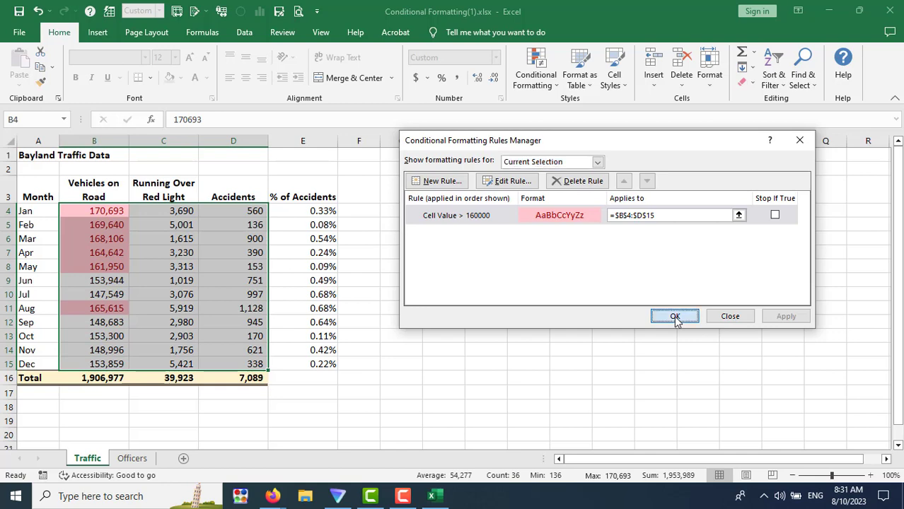
left_click(675, 318)
- Verify Jan–May and Aug stay pink while Jun, Oct and Dec are no longer highlighted
left_click(492, 393)
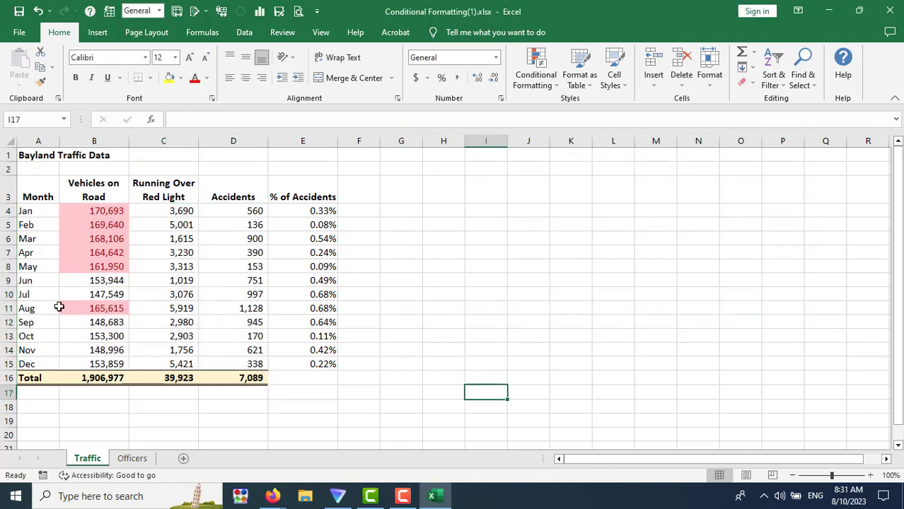
left_click_drag(84, 208, 80, 266)
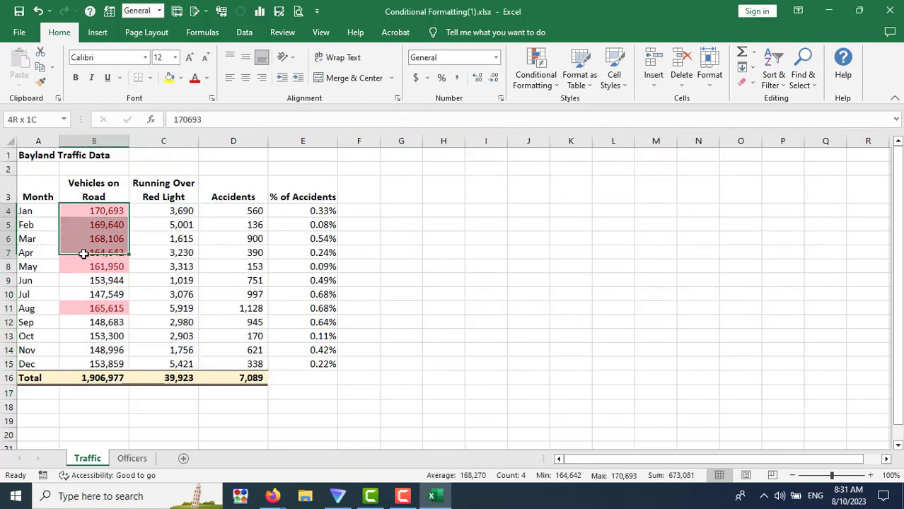
left_click(73, 308)
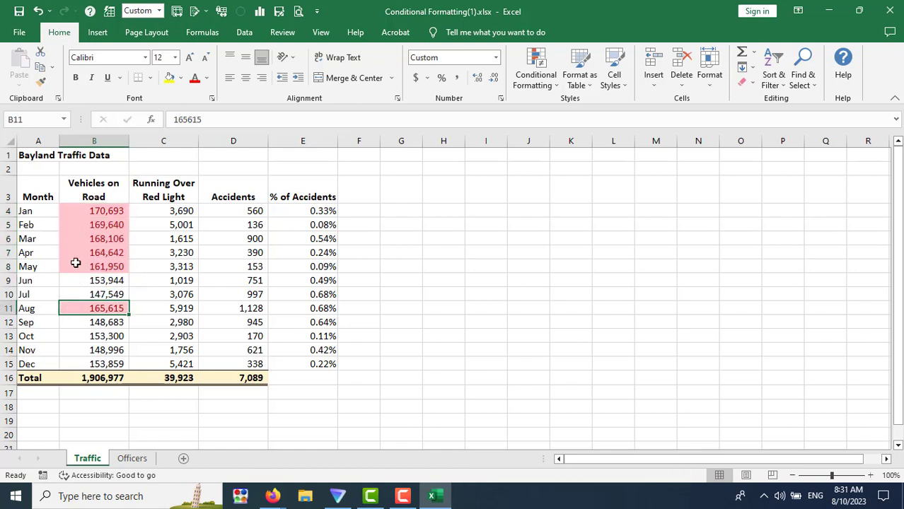
left_click_drag(73, 266, 71, 210)
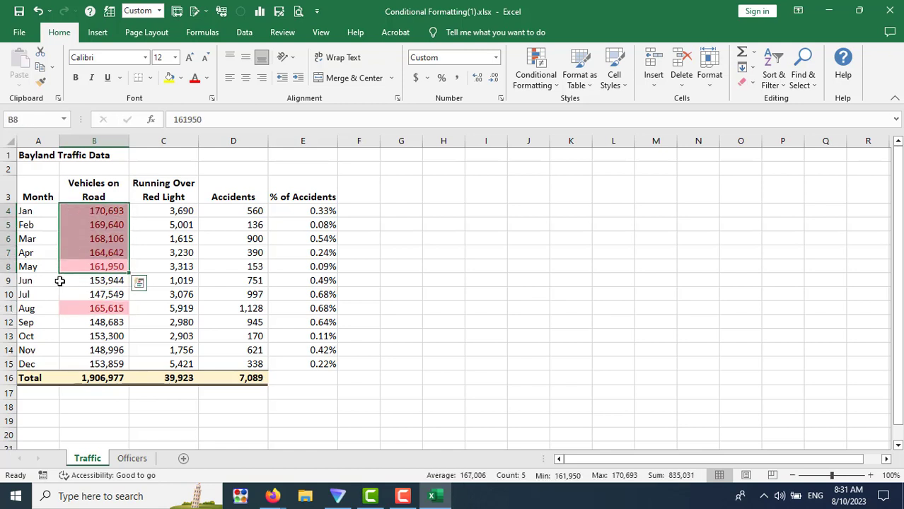
left_click(78, 308)
left_click(80, 281)
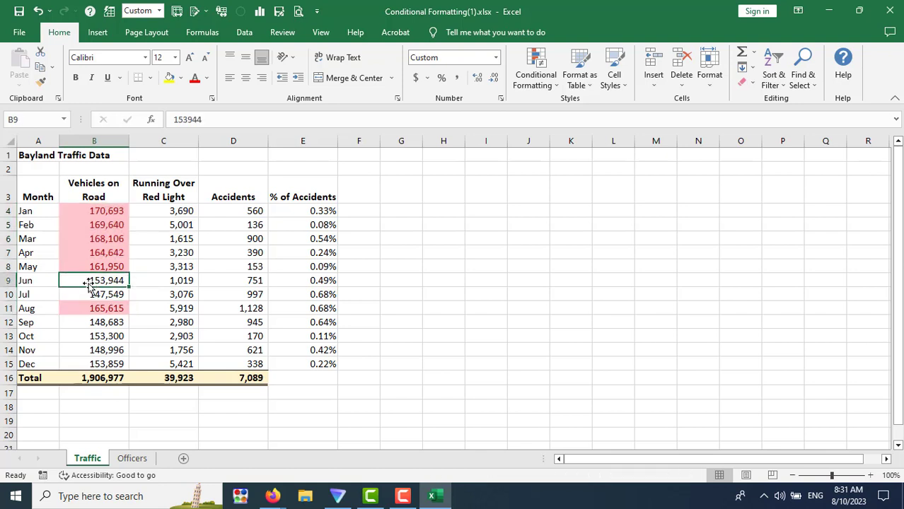
left_click(82, 336)
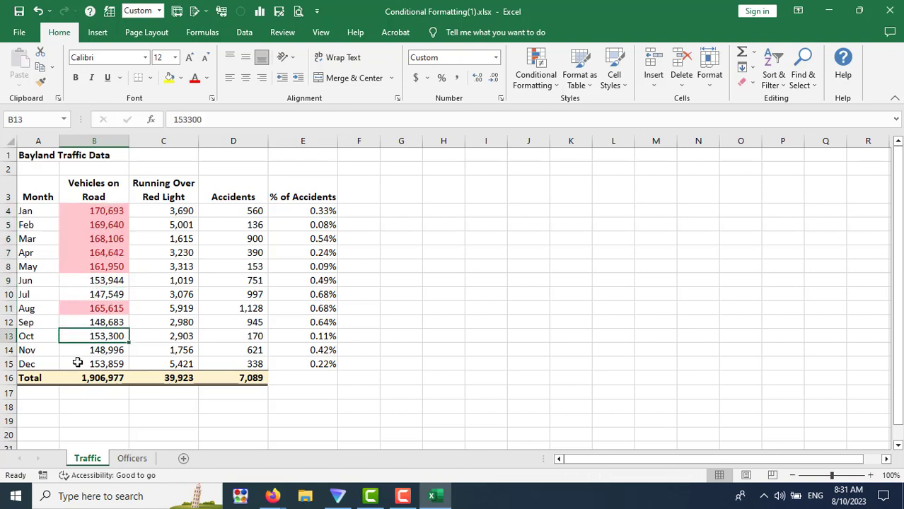
left_click(78, 364)
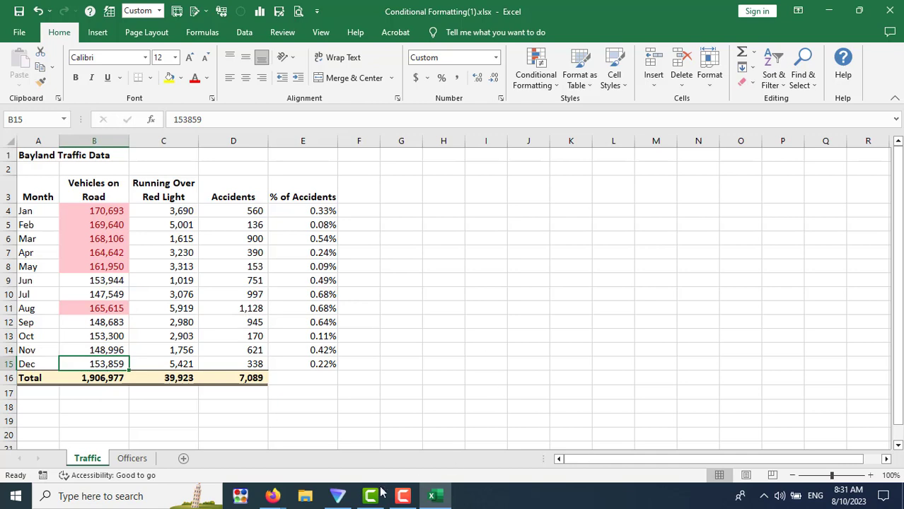
left_click(280, 497)
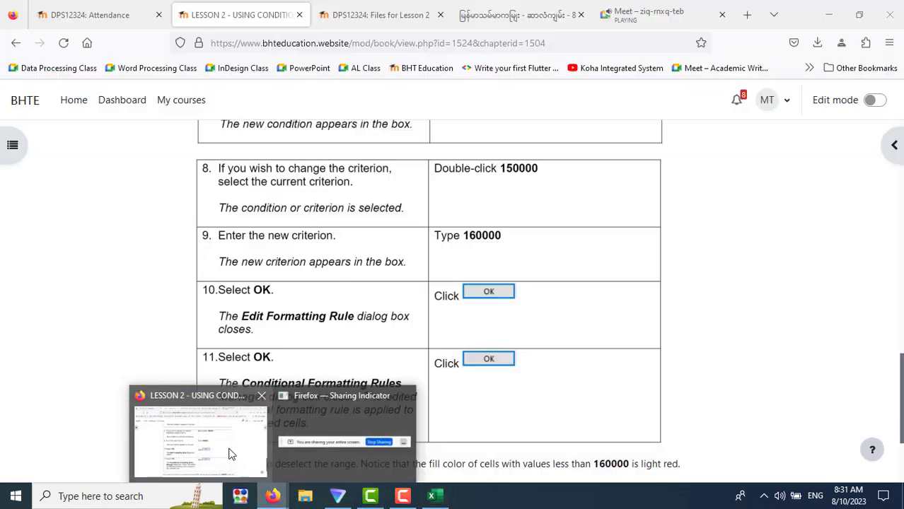
- Read the next lesson chapter through steps 7–8 and the 165000 note, then return to Excel
left_click(228, 453)
scroll(704, 331, "down", 3)
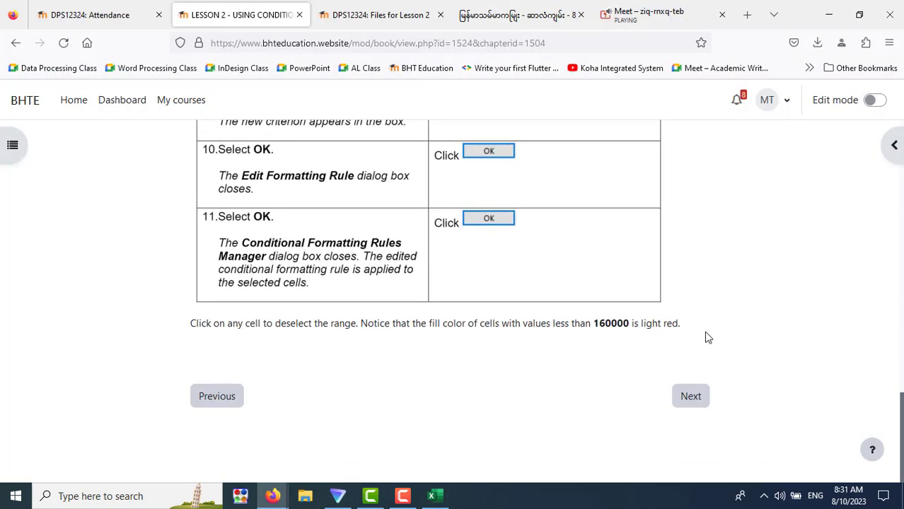
left_click(698, 398)
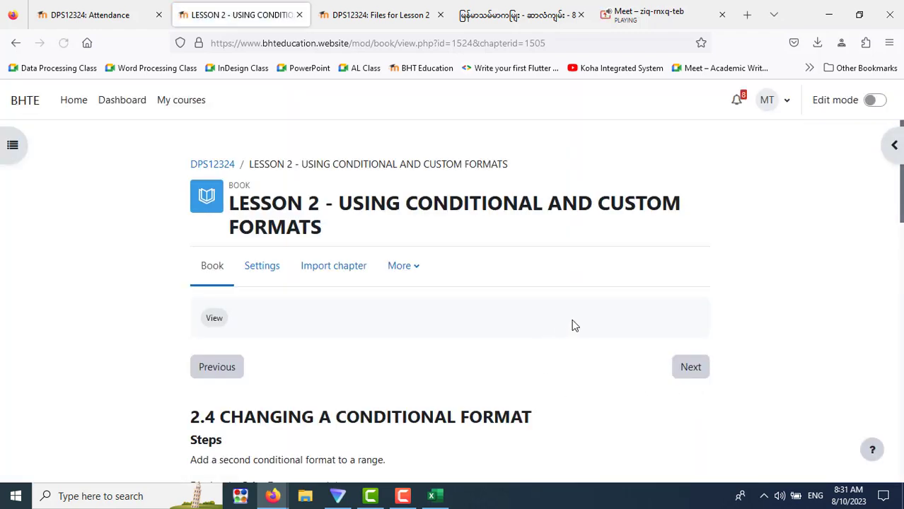
scroll(573, 324, "down", 4)
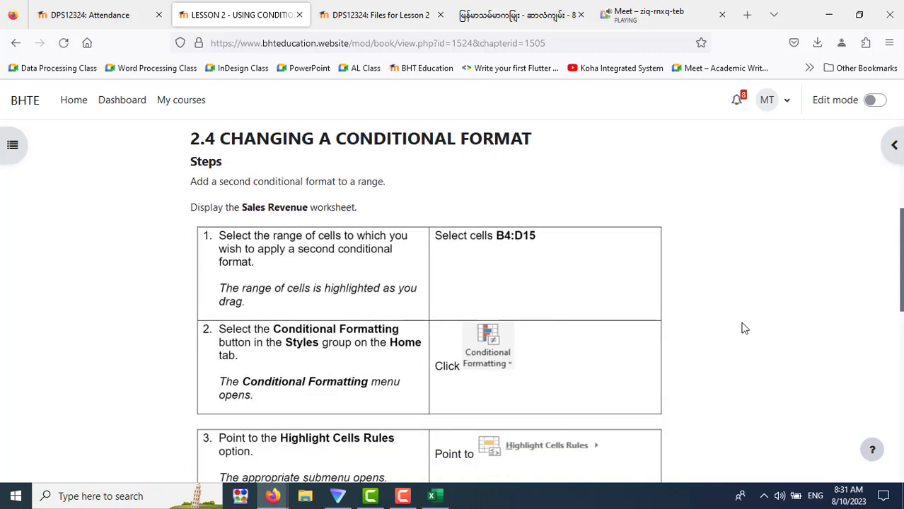
scroll(744, 327, "down", 3)
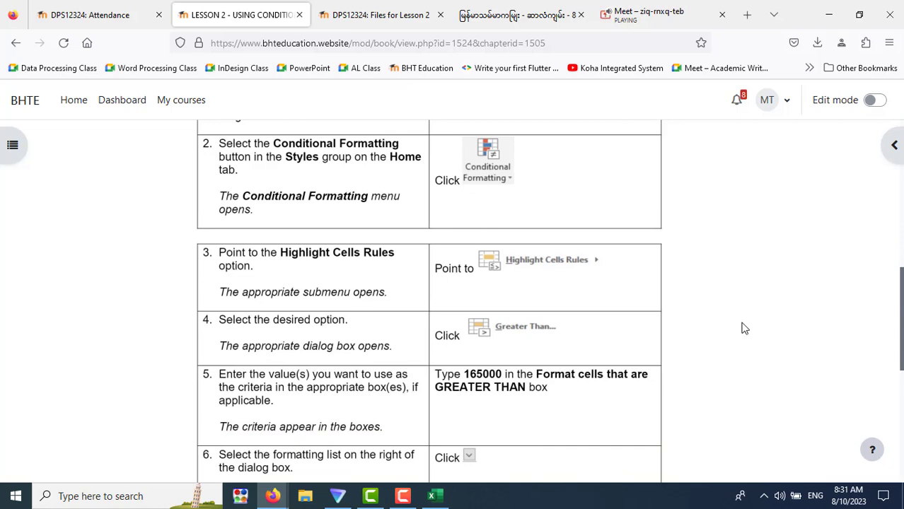
scroll(744, 327, "up", 4)
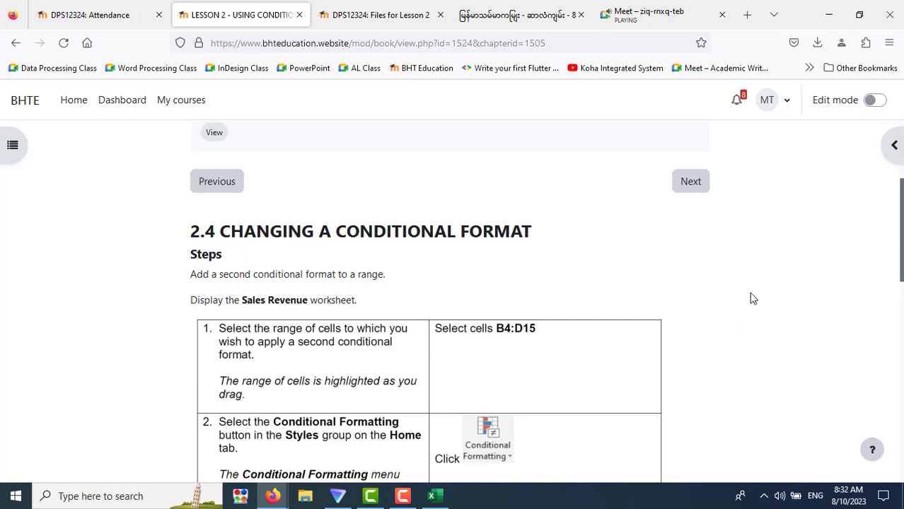
scroll(752, 298, "down", 2)
scroll(752, 298, "down", 1)
scroll(752, 298, "down", 1)
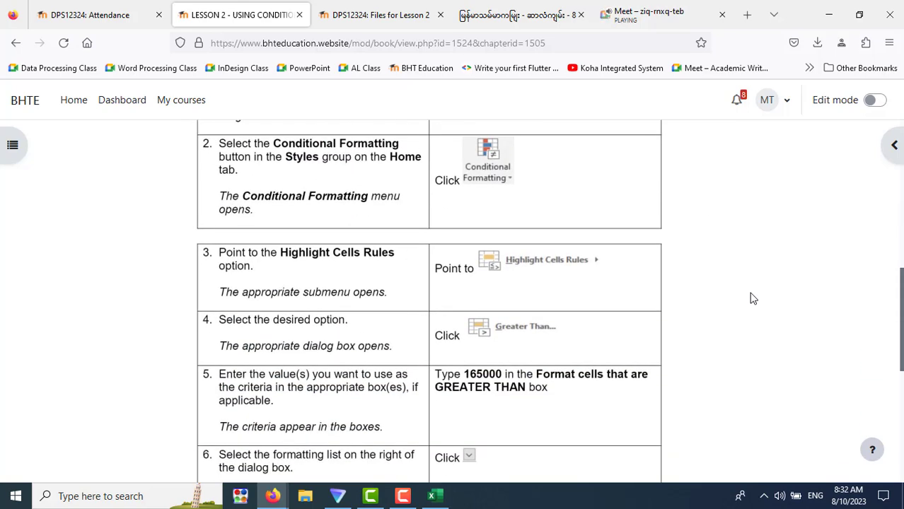
scroll(752, 298, "down", 1)
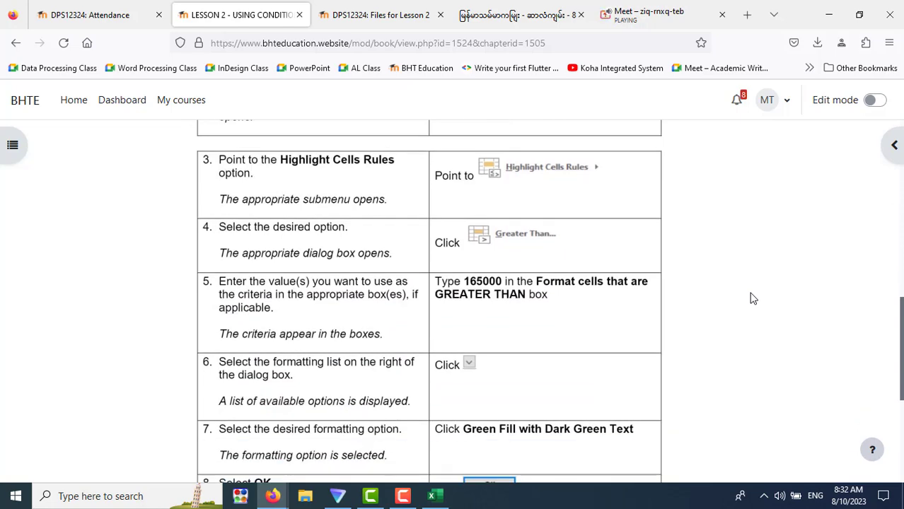
scroll(751, 297, "down", 2)
scroll(752, 298, "up", 1)
scroll(752, 297, "up", 2)
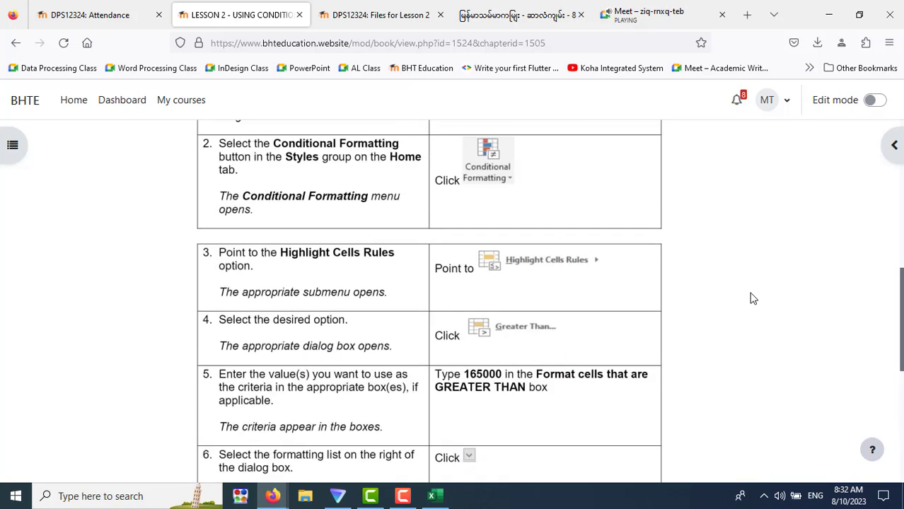
scroll(752, 298, "up", 1)
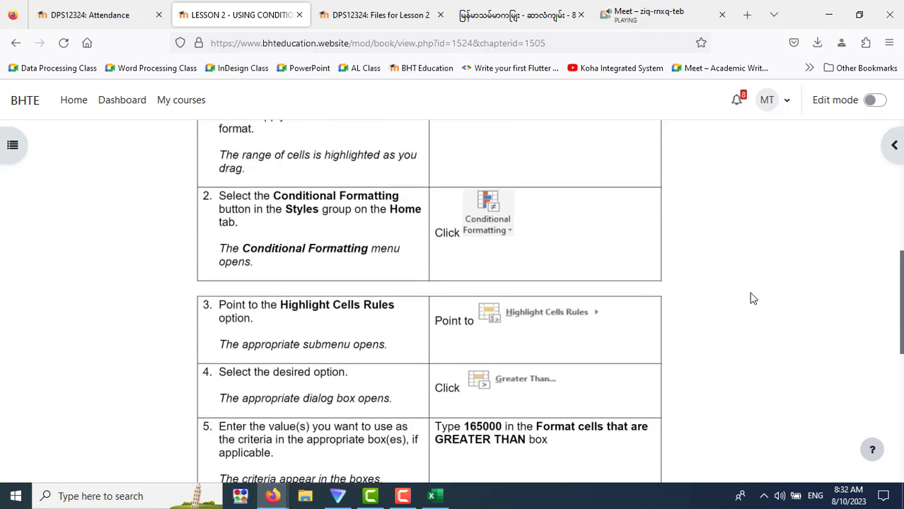
scroll(752, 297, "down", 2)
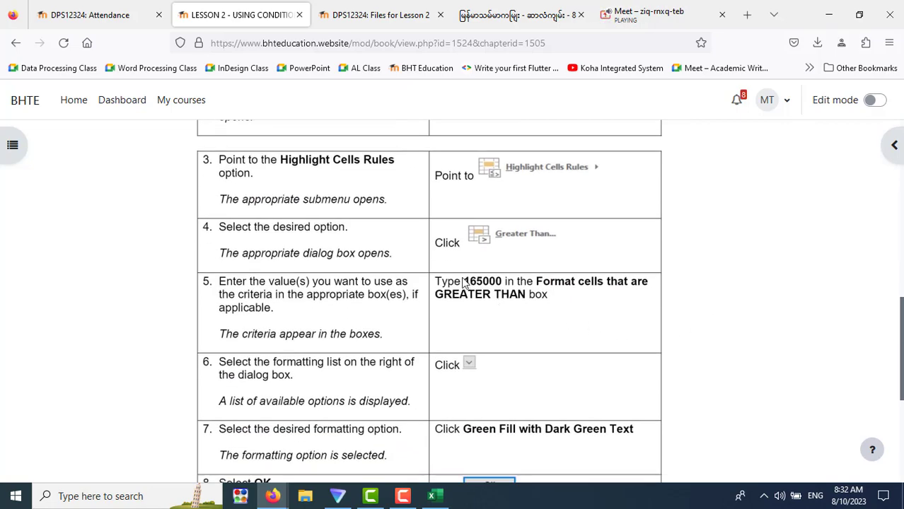
scroll(580, 291, "up", 2)
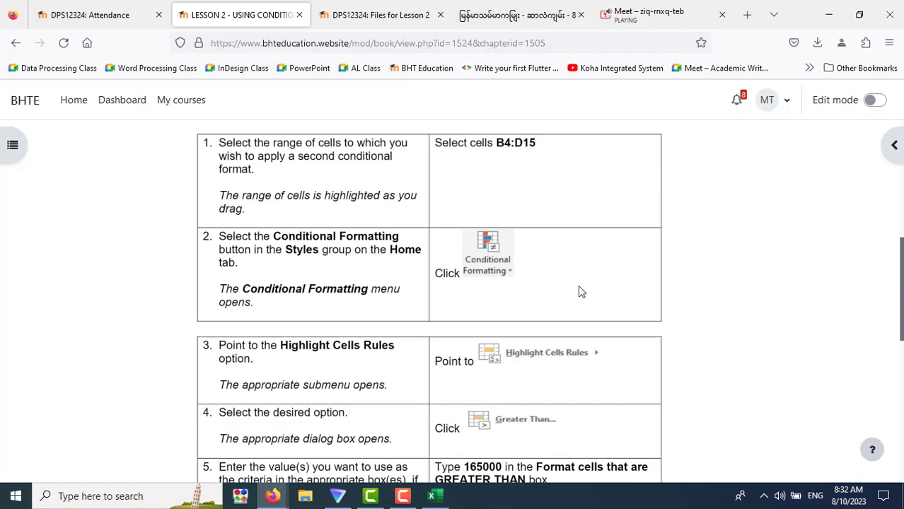
scroll(578, 290, "down", 2)
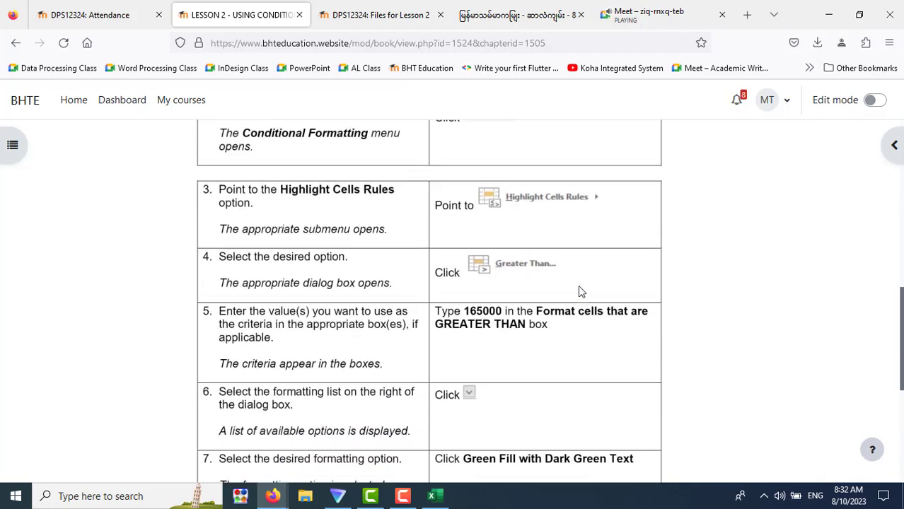
scroll(578, 290, "down", 3)
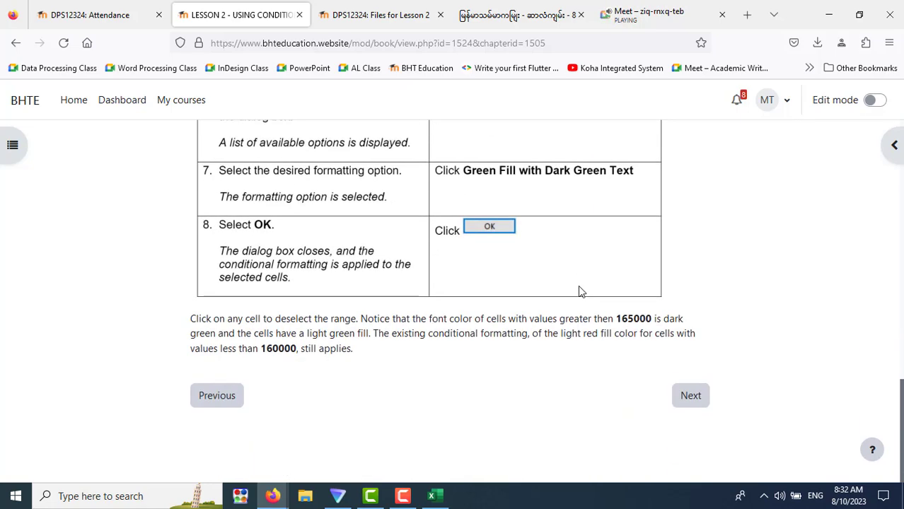
left_click(433, 496)
- Select B4:D15 and start a Greater Than highlight rule with the value 165000
left_click_drag(71, 212, 226, 361)
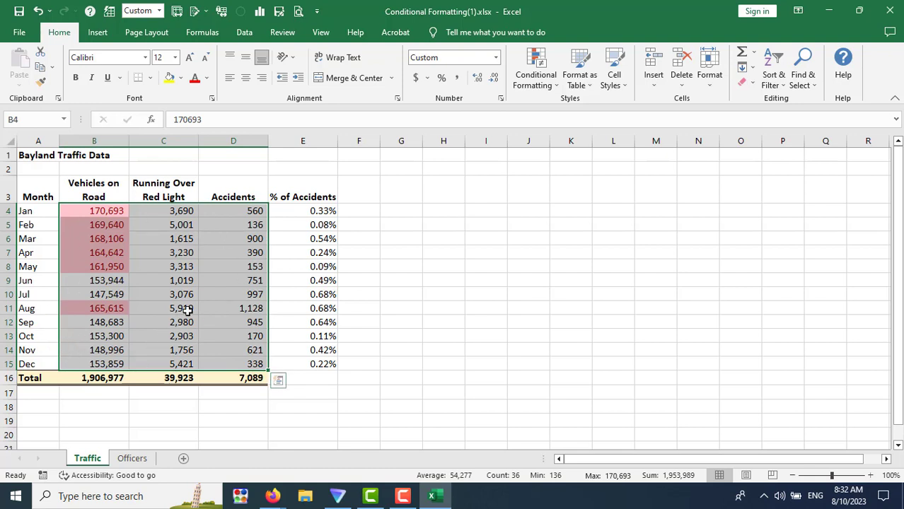
left_click(545, 86)
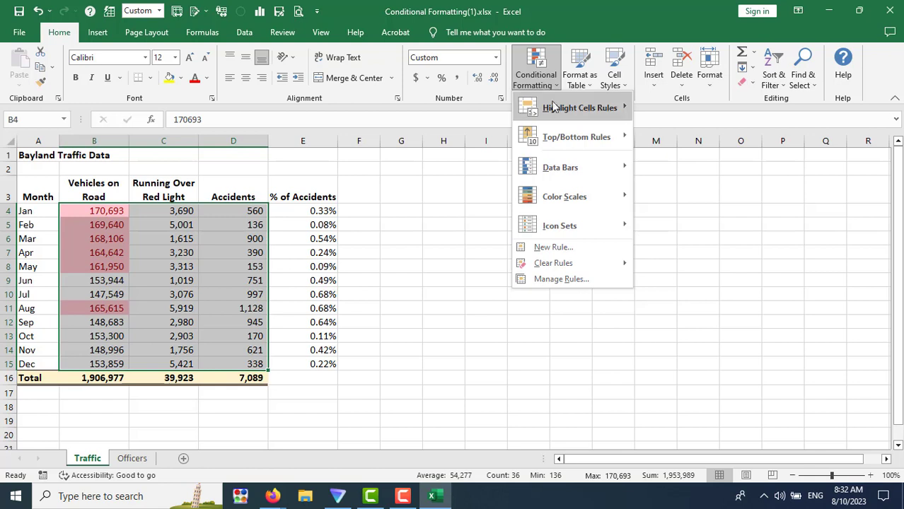
mouse_move(579, 107)
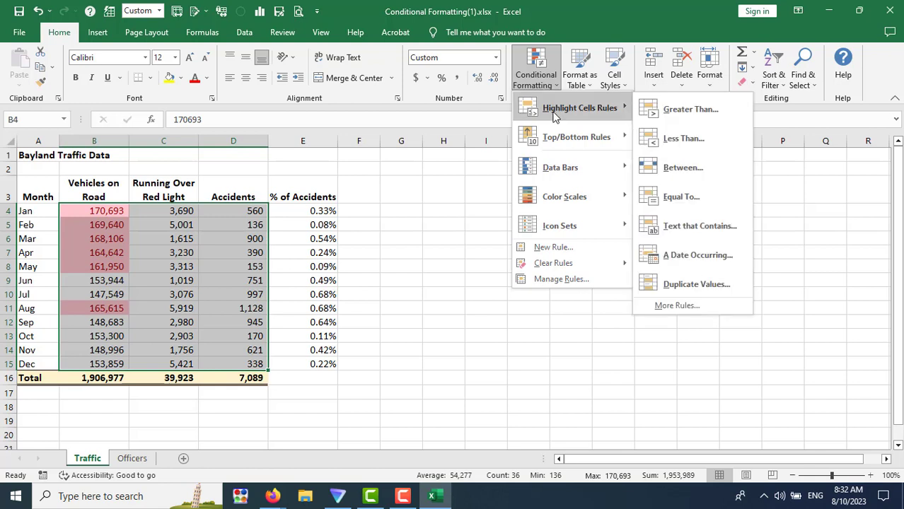
left_click(670, 112)
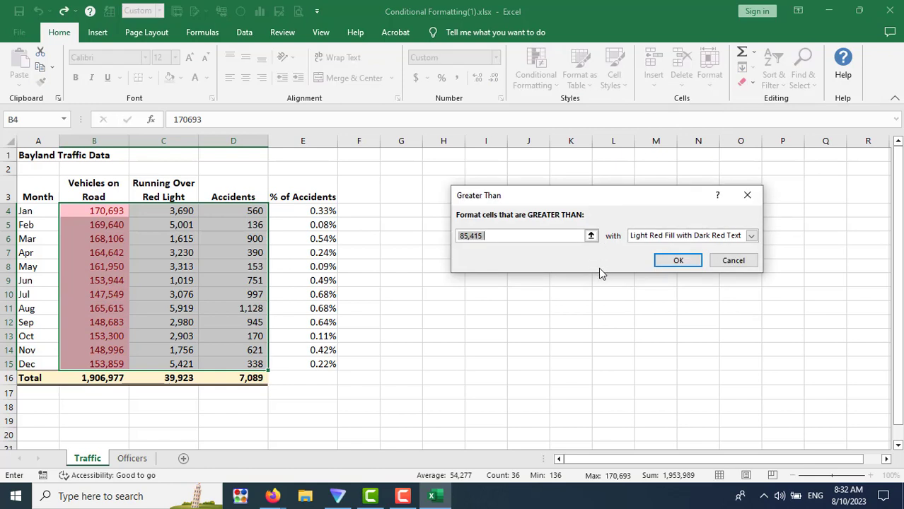
type("1")
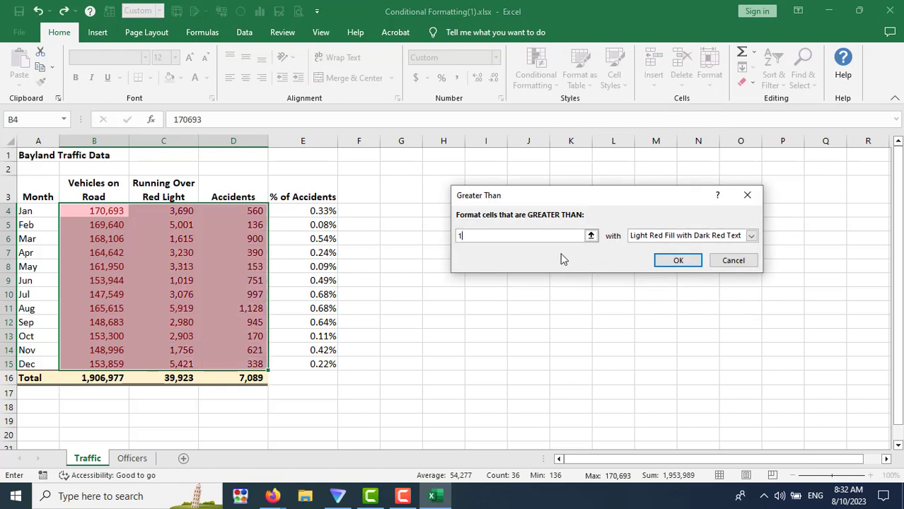
type("6500")
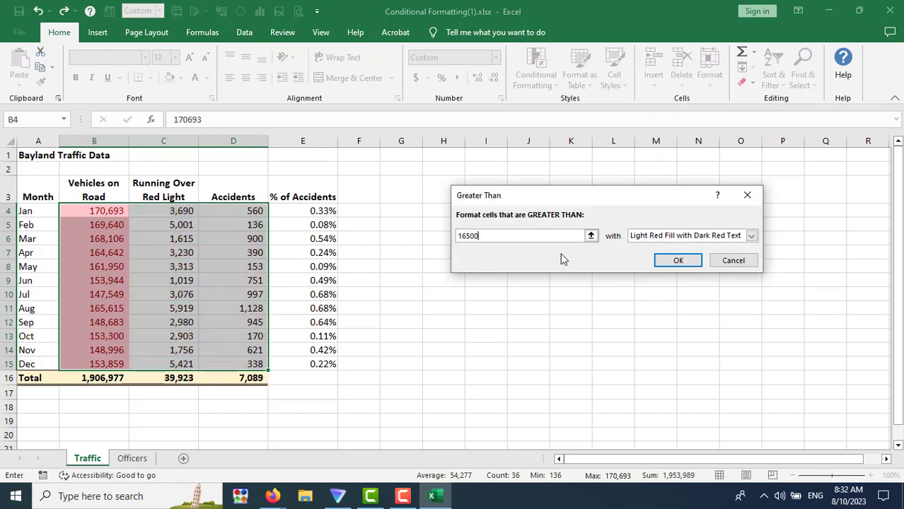
type("0")
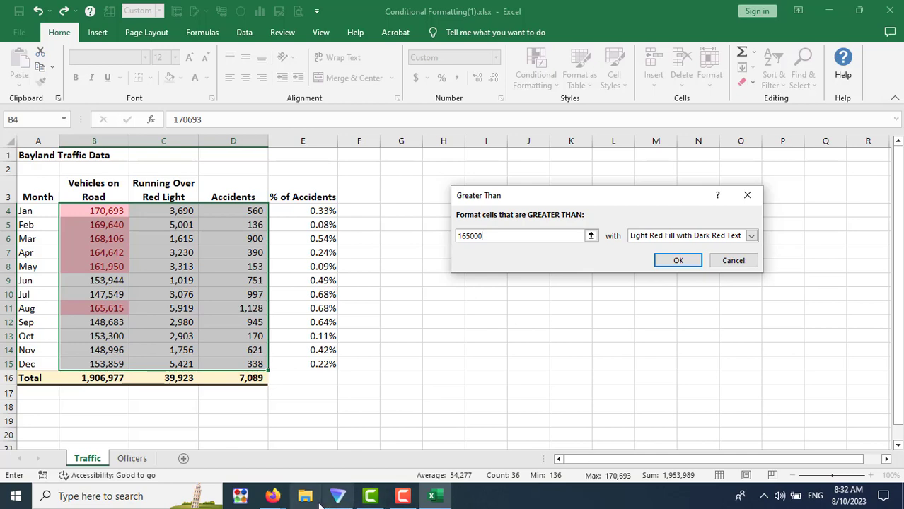
mouse_move(272, 496)
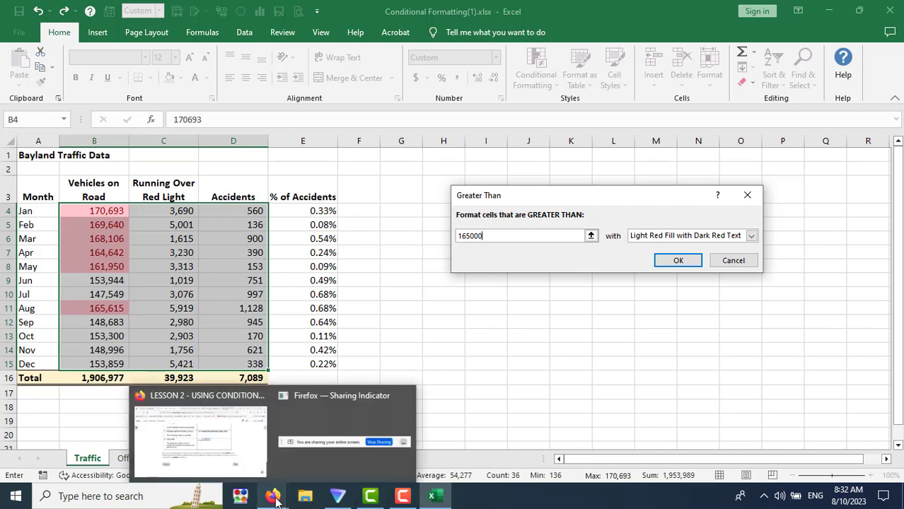
- Give the 165000 rule Green Fill with Dark Green Text and apply it
left_click(237, 452)
scroll(673, 285, "up", 3)
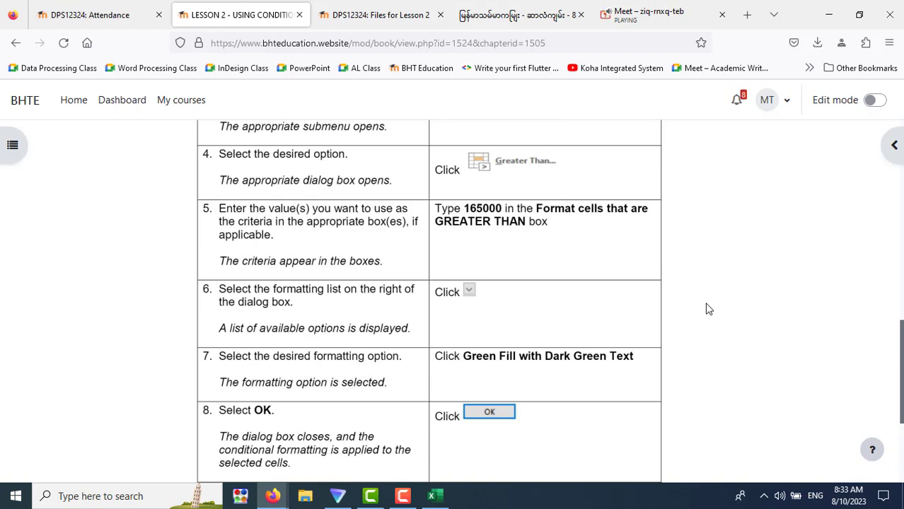
scroll(707, 307, "down", 3)
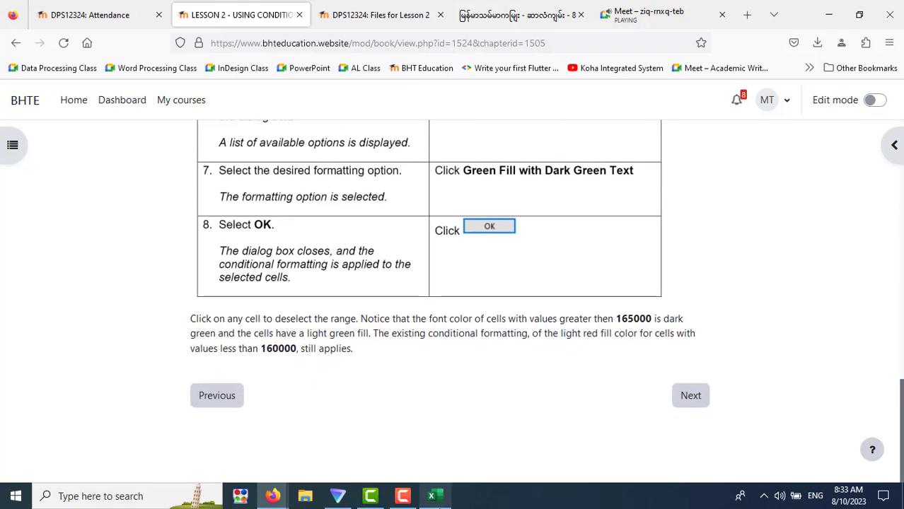
left_click(433, 496)
left_click(751, 236)
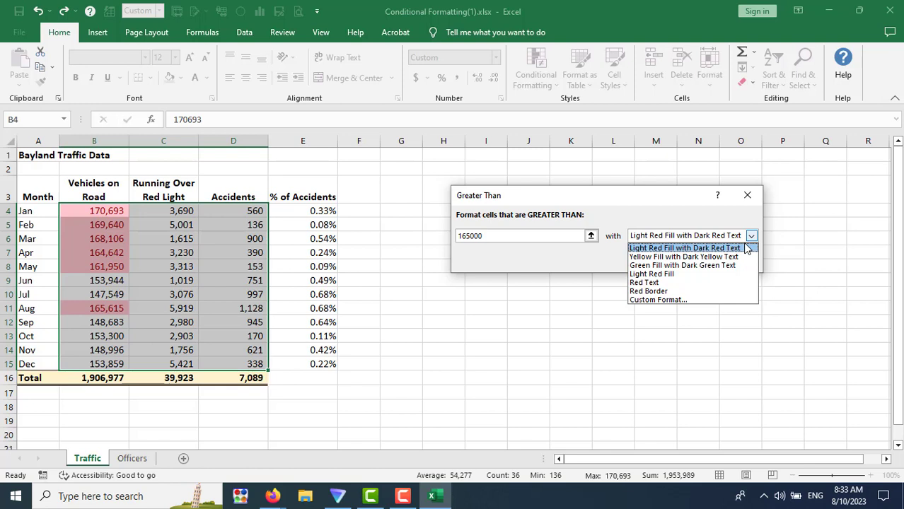
left_click(712, 266)
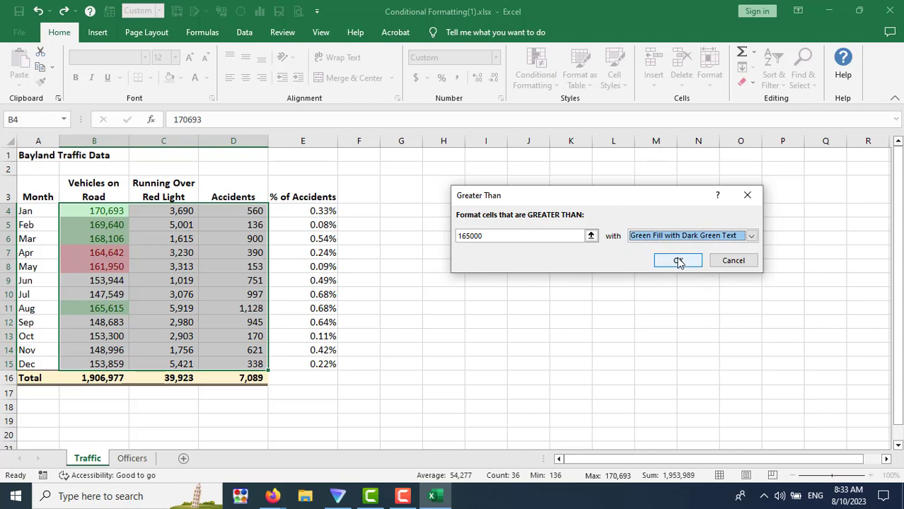
left_click(679, 261)
left_click(440, 291)
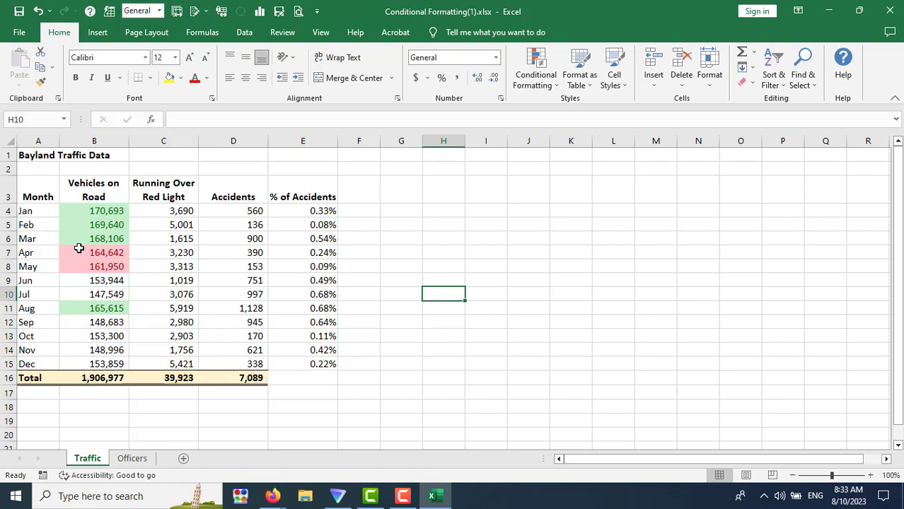
left_click_drag(78, 248, 71, 268)
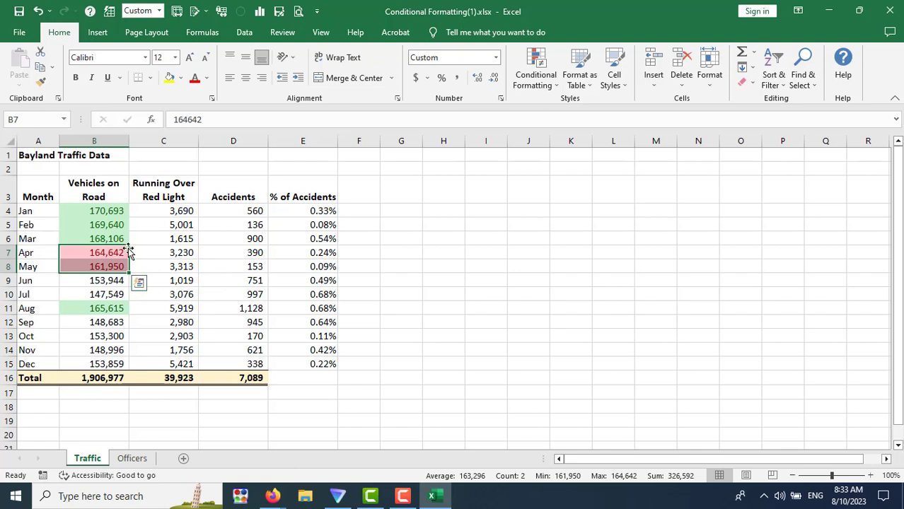
left_click(85, 210)
left_click_drag(85, 210, 82, 242)
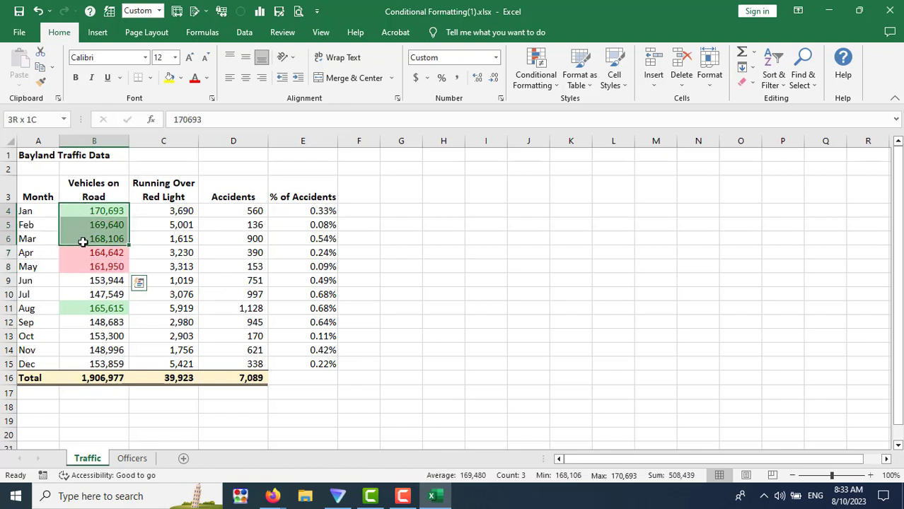
left_click(365, 264)
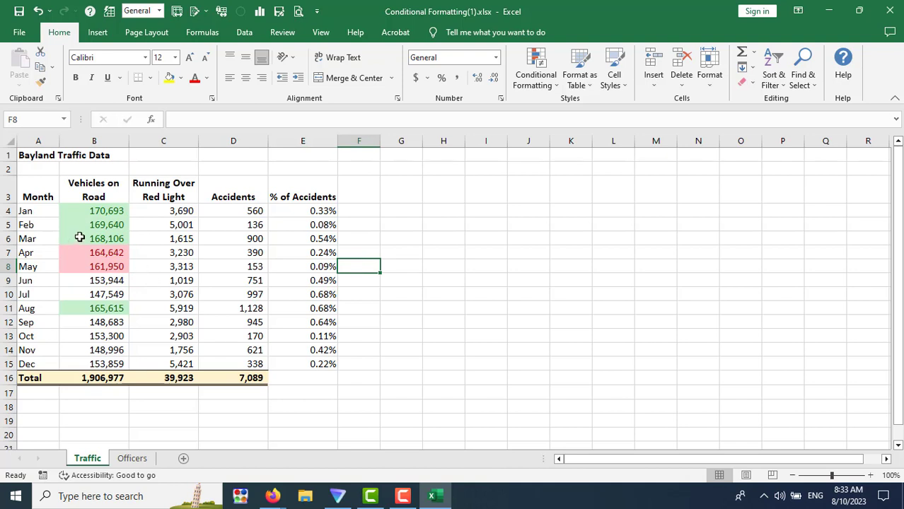
left_click_drag(79, 238, 82, 211)
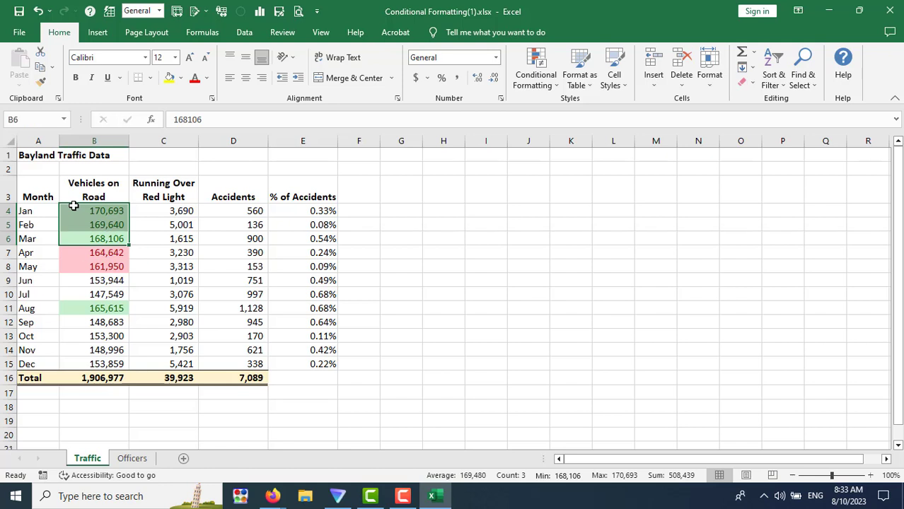
left_click(87, 239)
left_click(78, 225)
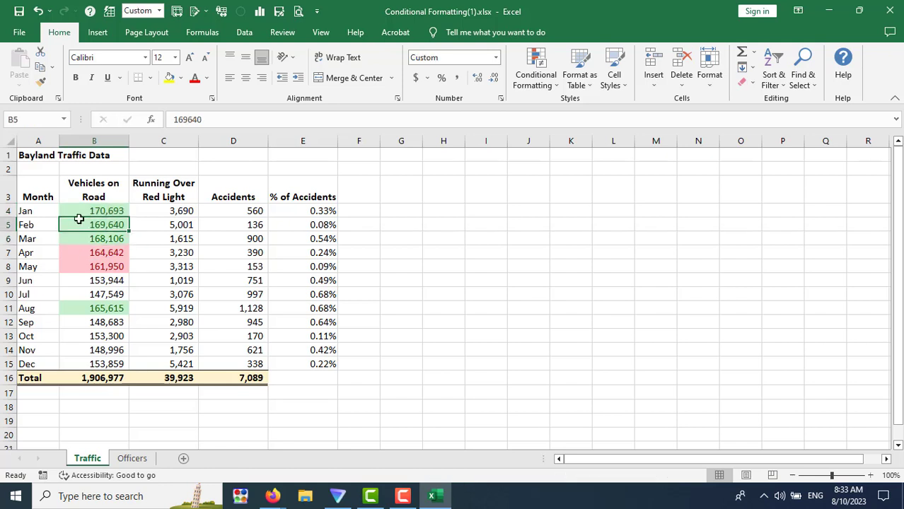
left_click(82, 210)
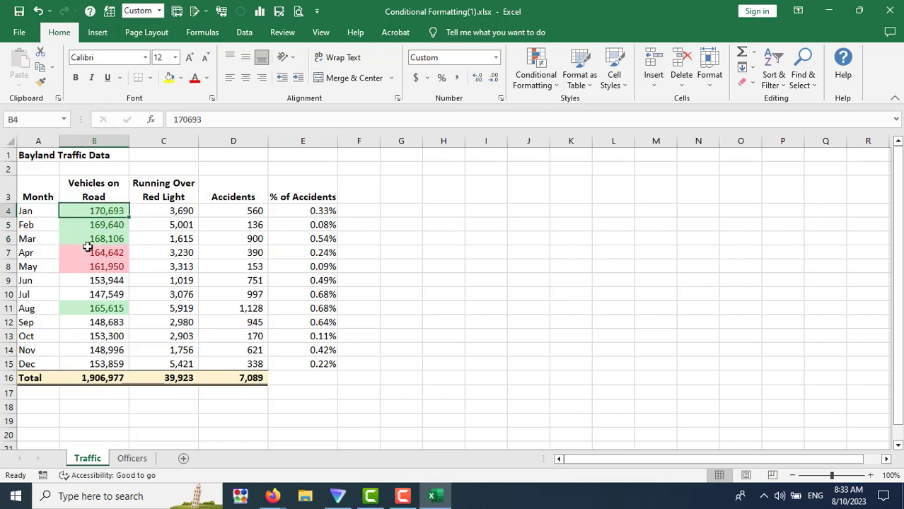
left_click_drag(87, 239, 83, 212)
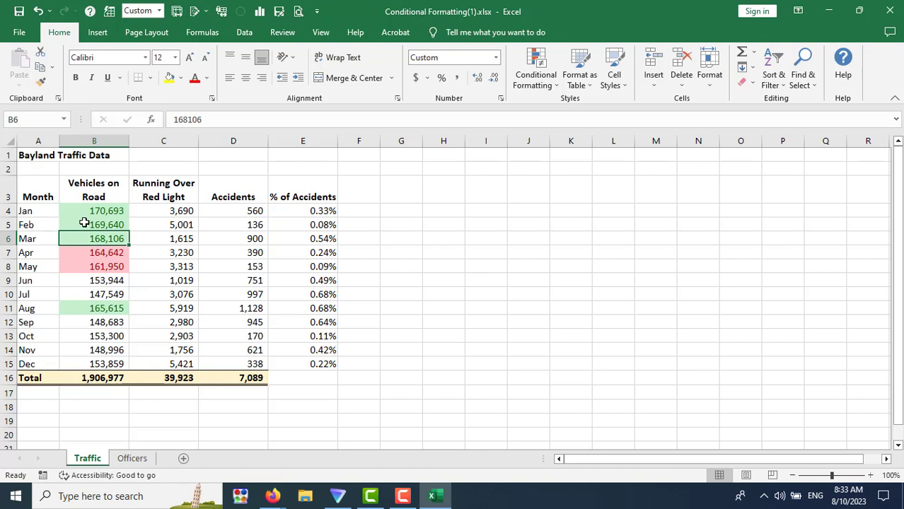
left_click(82, 308)
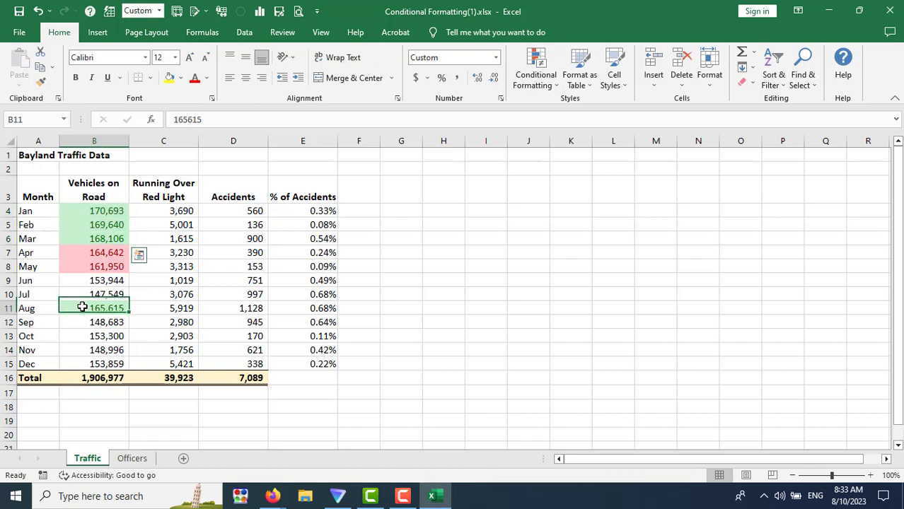
left_click(633, 268)
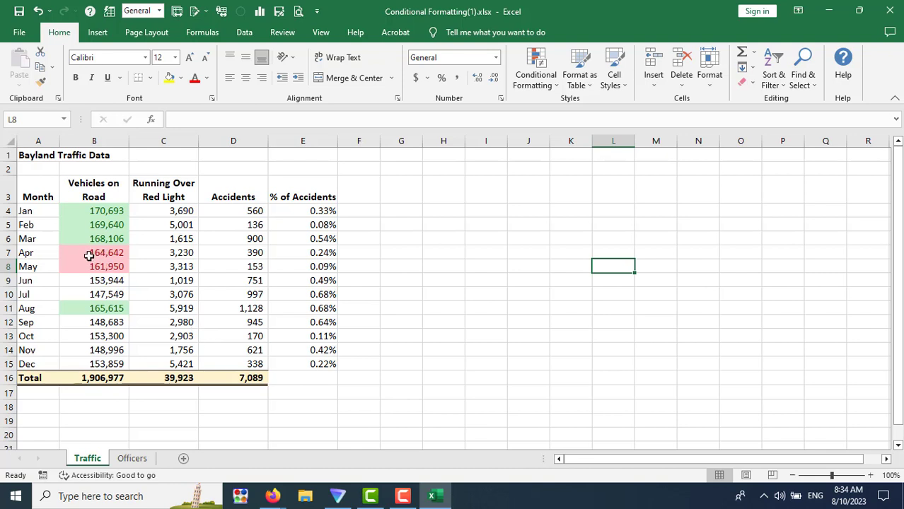
left_click(94, 259)
left_click_drag(94, 261, 95, 265)
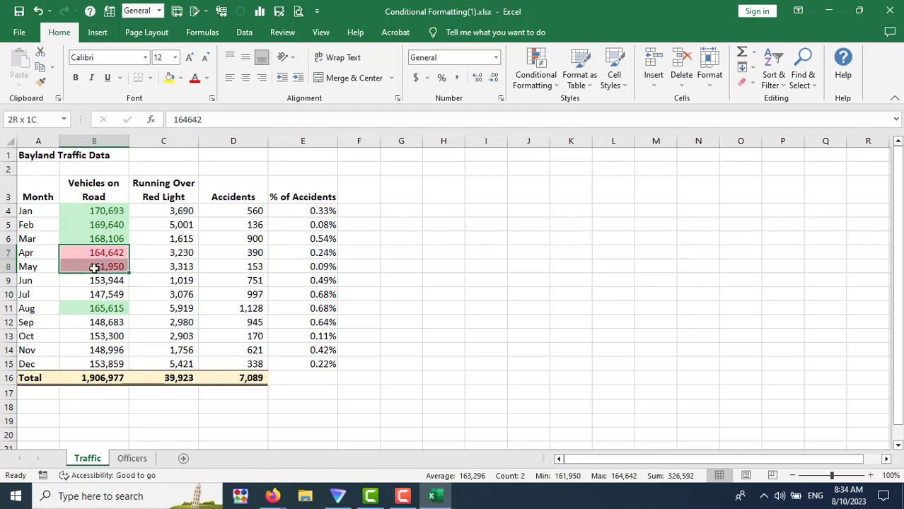
left_click(348, 333)
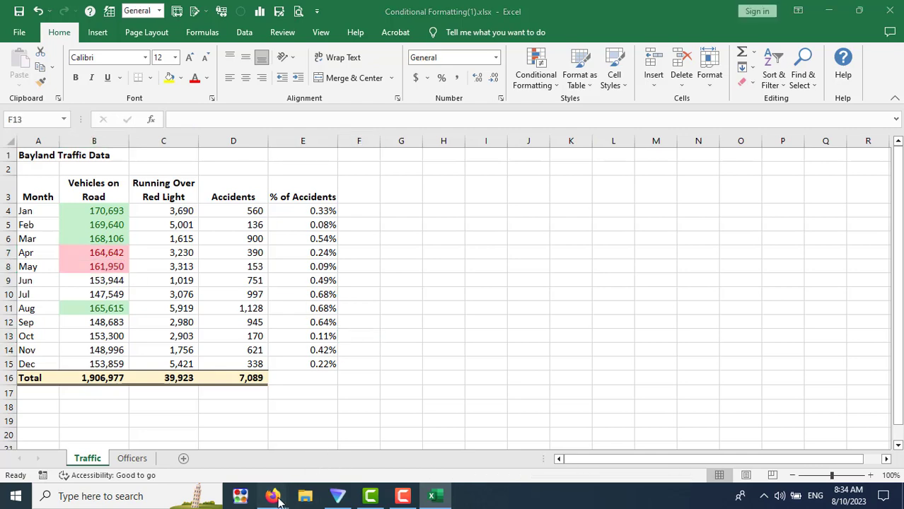
- Advance the lesson to 2.5 Creating a Custom Conditional Format and read steps 1–5
left_click(239, 447)
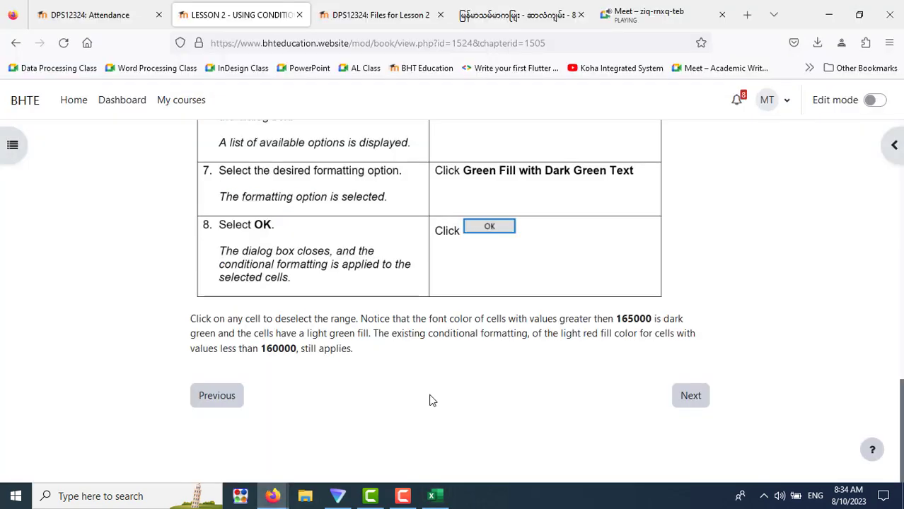
left_click(684, 411)
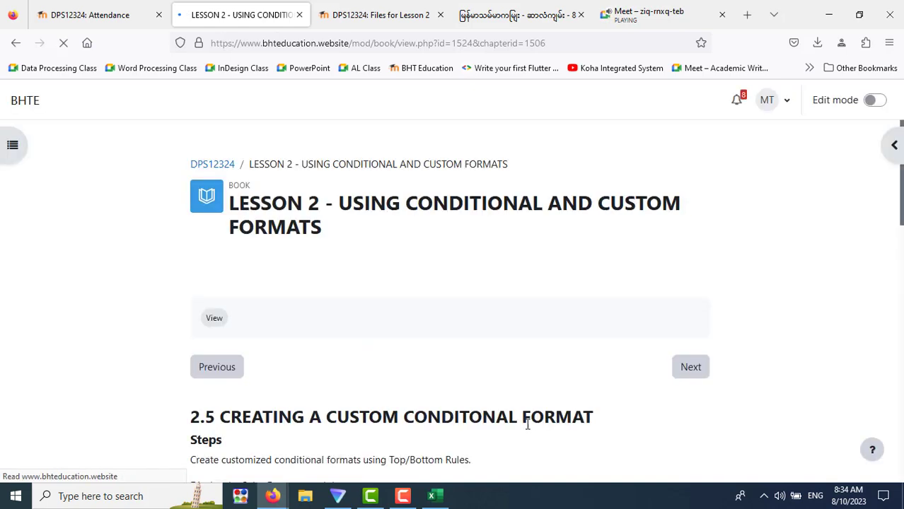
scroll(572, 359, "down", 4)
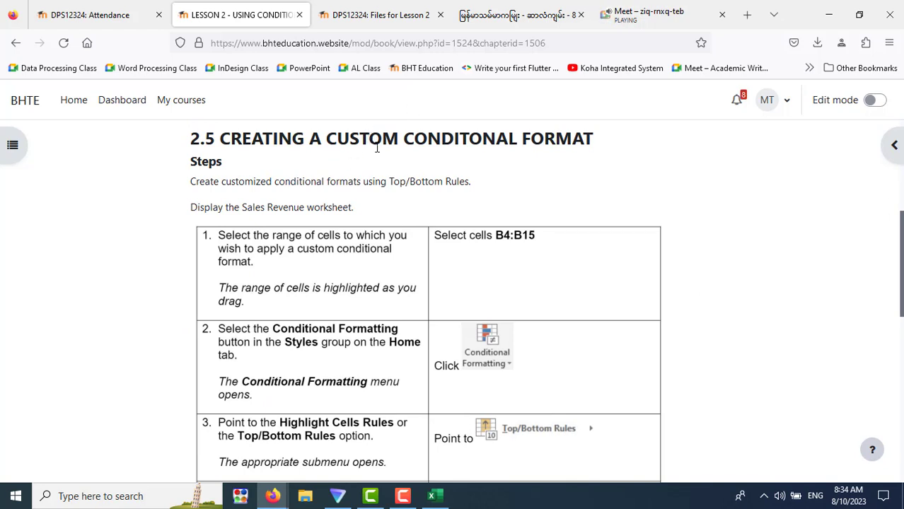
scroll(703, 262, "down", 1)
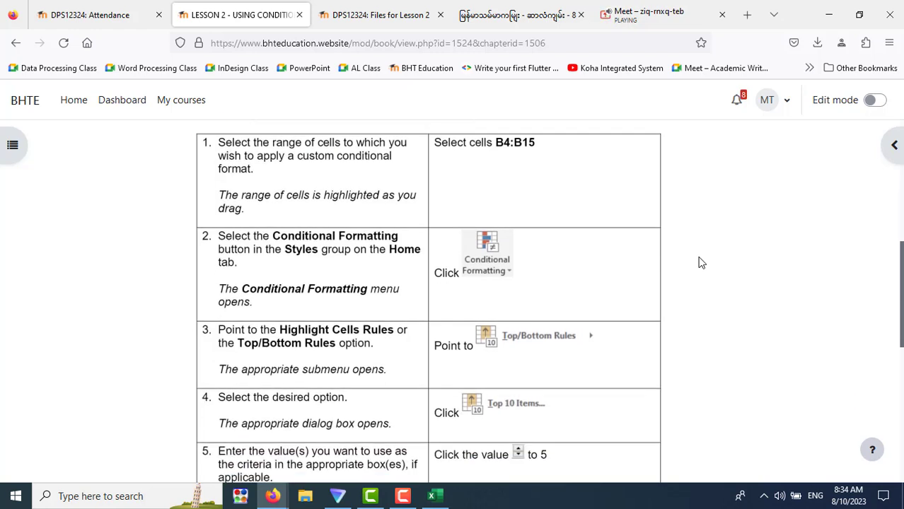
scroll(701, 262, "up", 1)
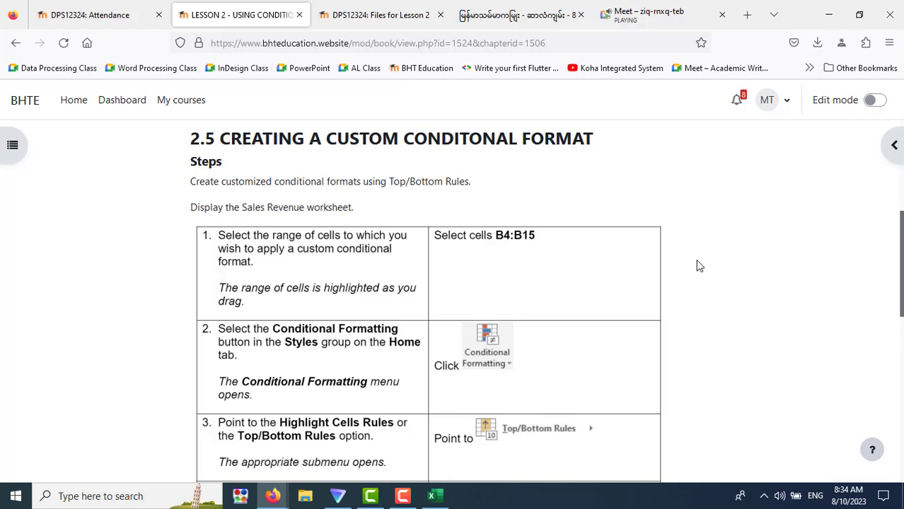
scroll(699, 266, "down", 2)
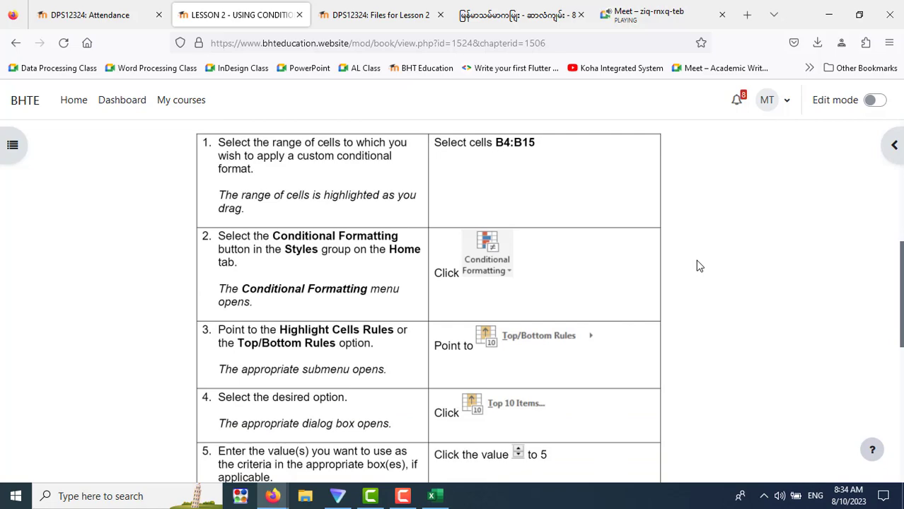
left_click(437, 497)
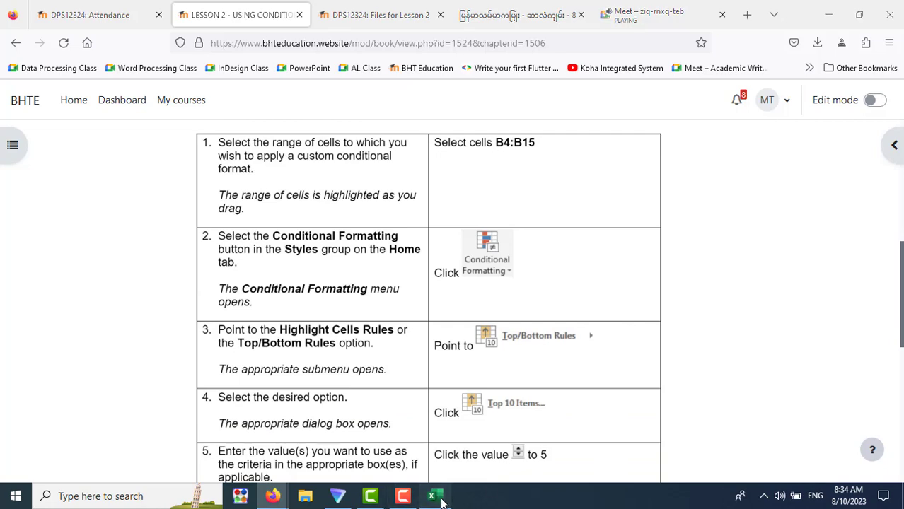
- Select the monthly figures B4:D15 and review the lesson steps
left_click(98, 217)
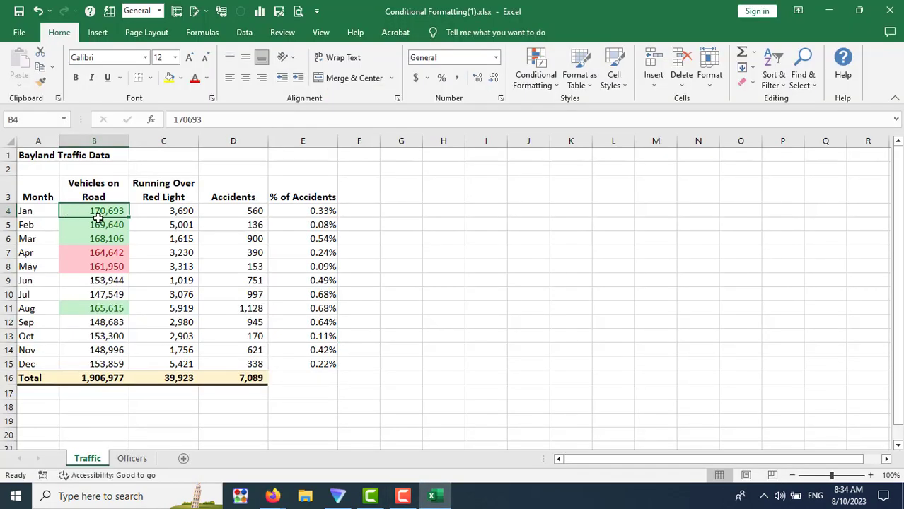
left_click_drag(98, 216, 224, 361)
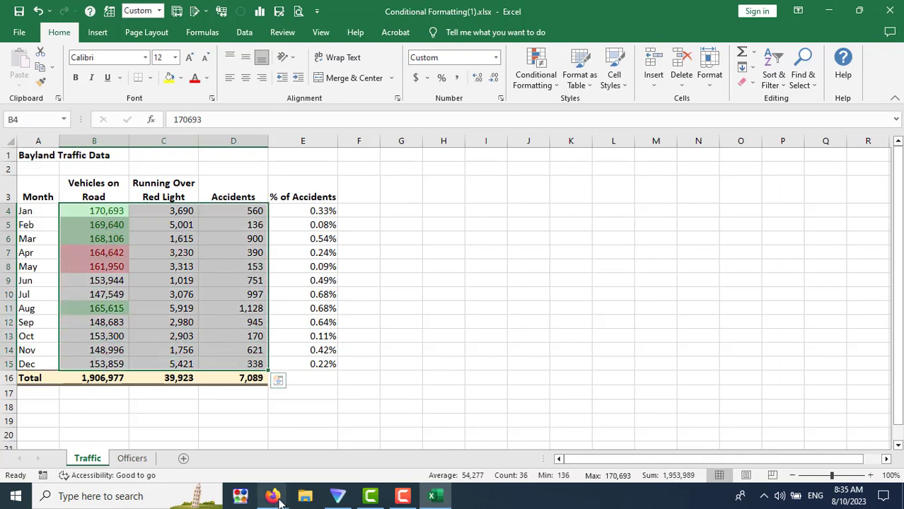
mouse_move(272, 496)
left_click(232, 433)
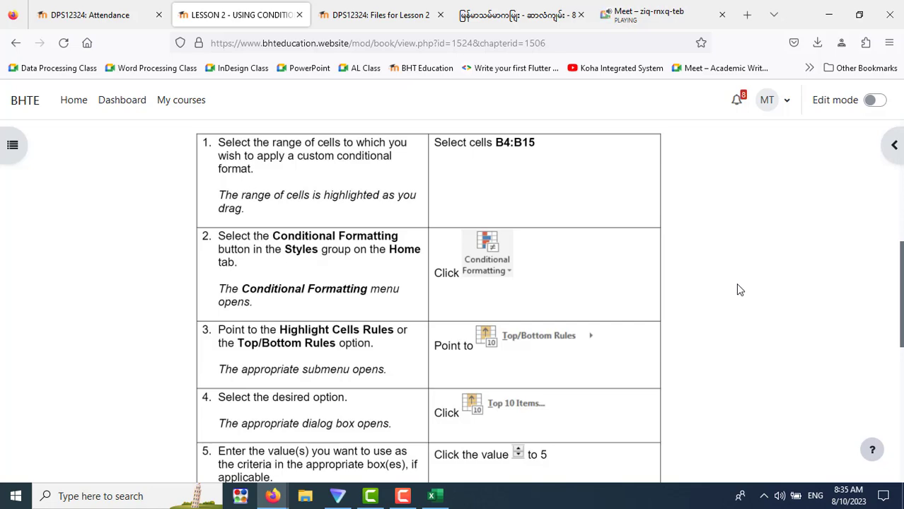
scroll(740, 290, "down", 2)
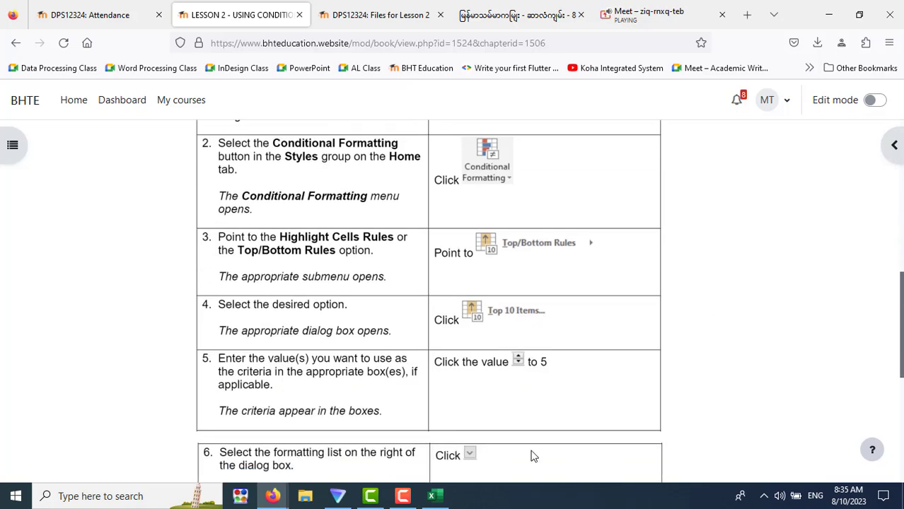
left_click(433, 496)
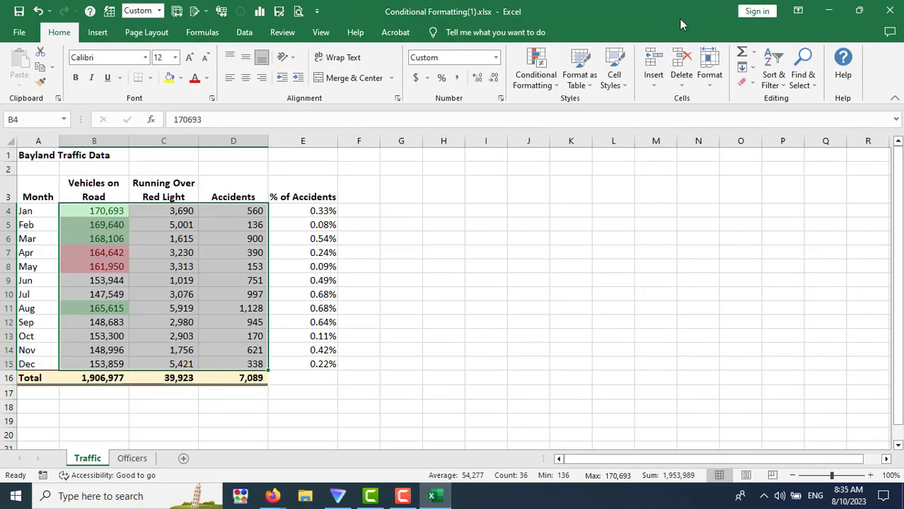
- Start a Top 10 Items rule and reduce the count to 5
left_click(536, 84)
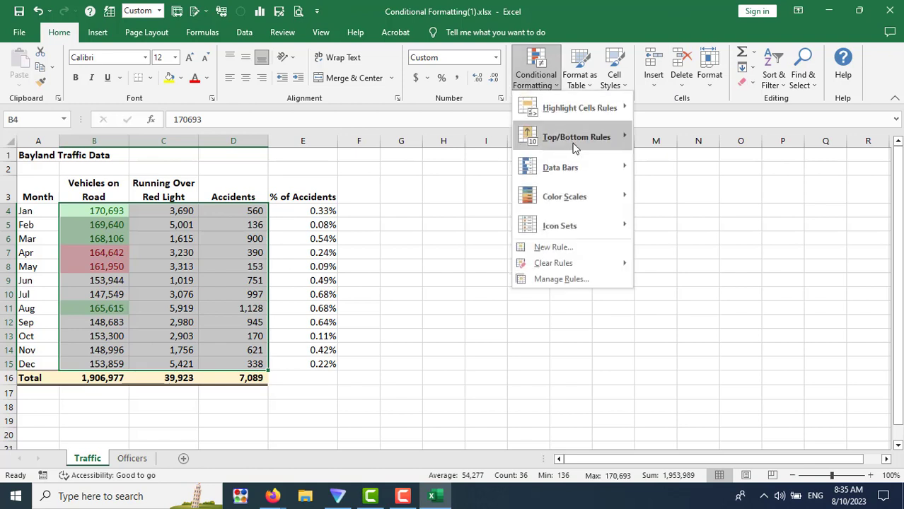
mouse_move(575, 137)
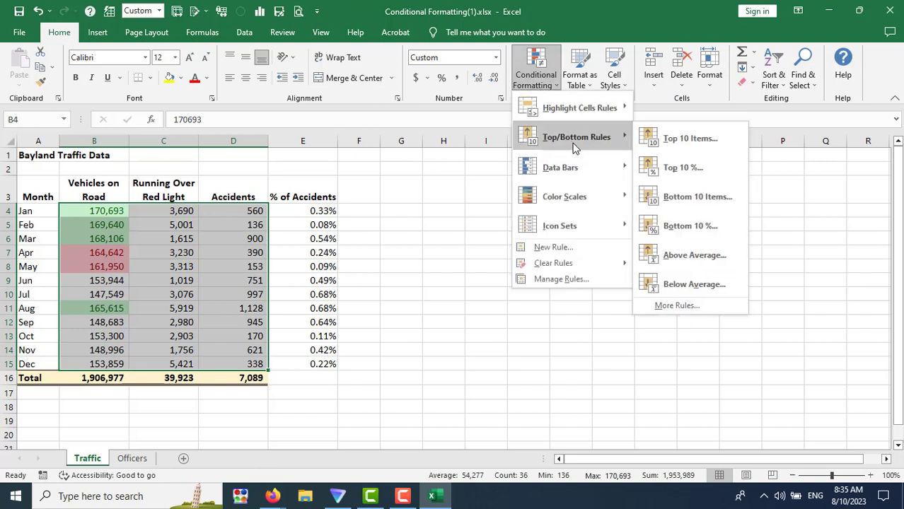
left_click(683, 137)
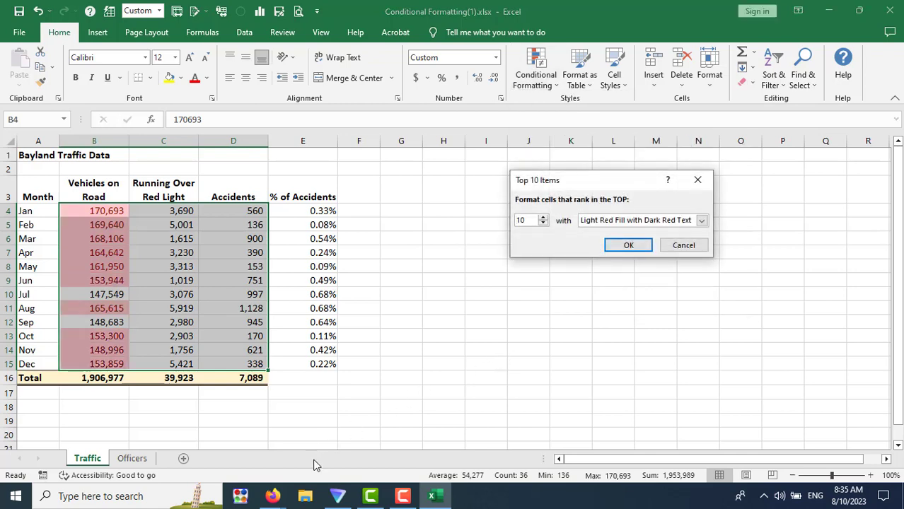
left_click(228, 442)
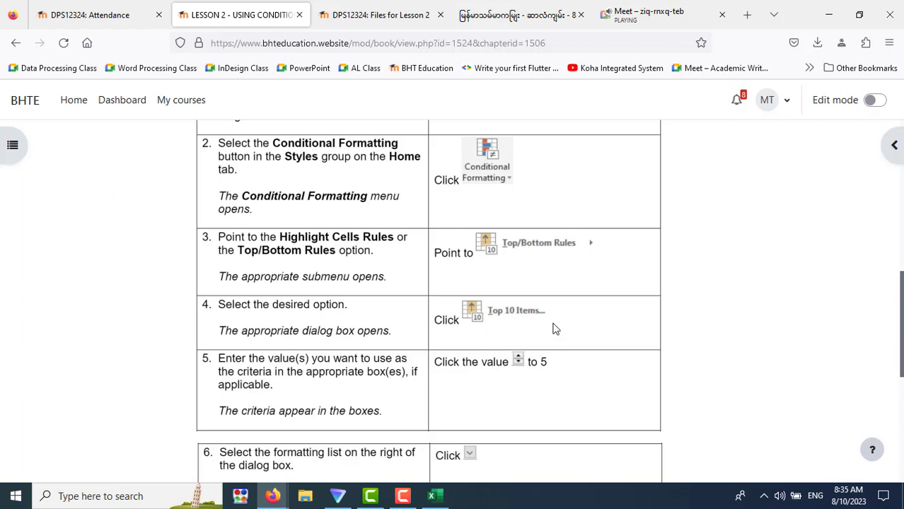
scroll(638, 326, "down", 3)
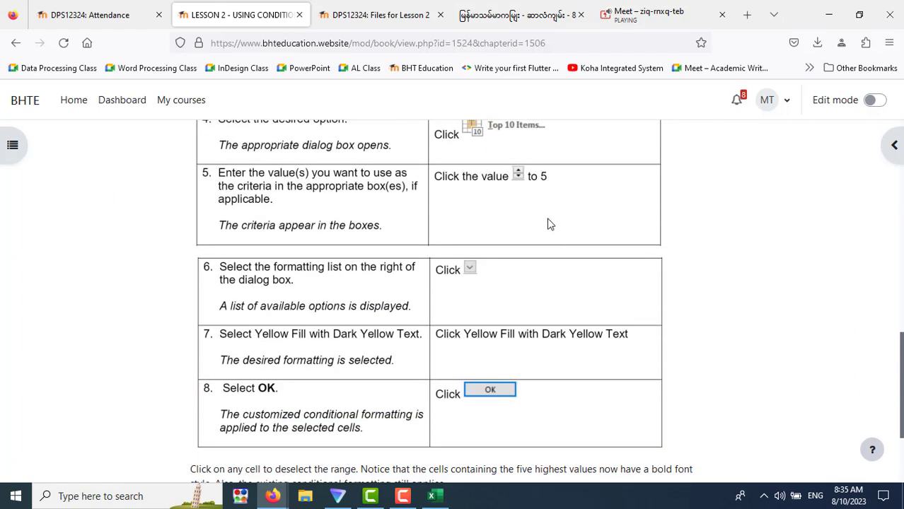
left_click(431, 496)
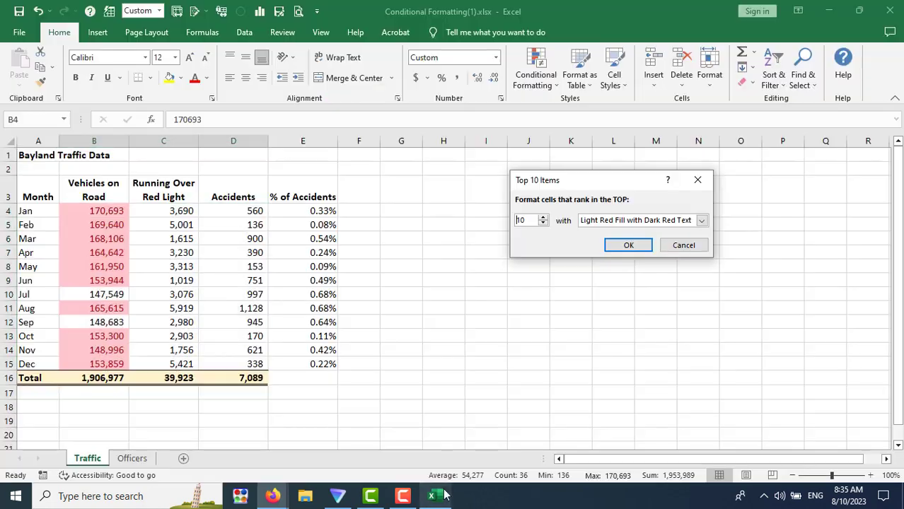
left_click(543, 223)
left_click(543, 224)
left_click(543, 224)
left_click(543, 224)
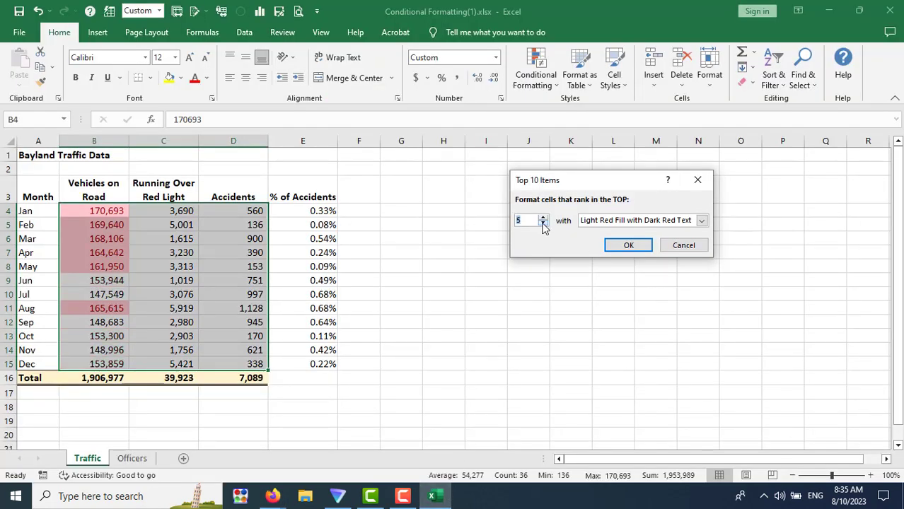
- Give the Top 5 rule Yellow Fill with Dark Yellow Text and apply it
left_click(279, 498)
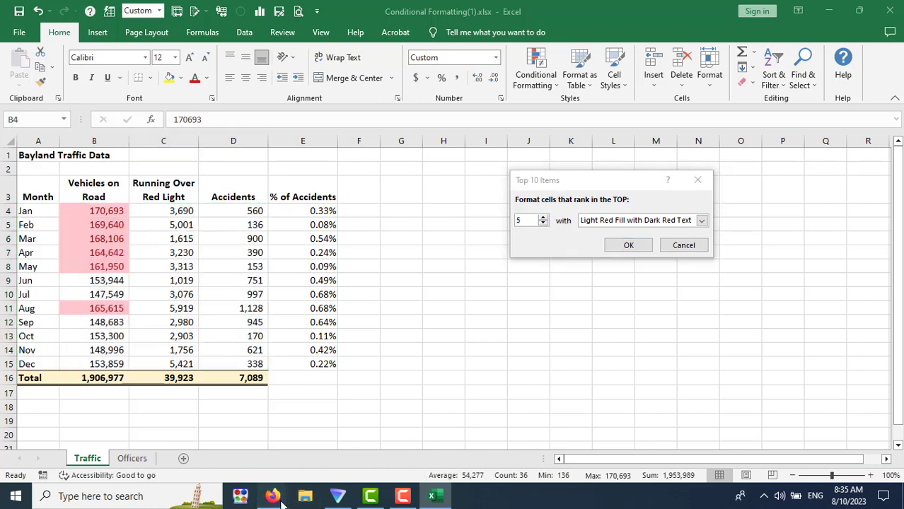
left_click(242, 453)
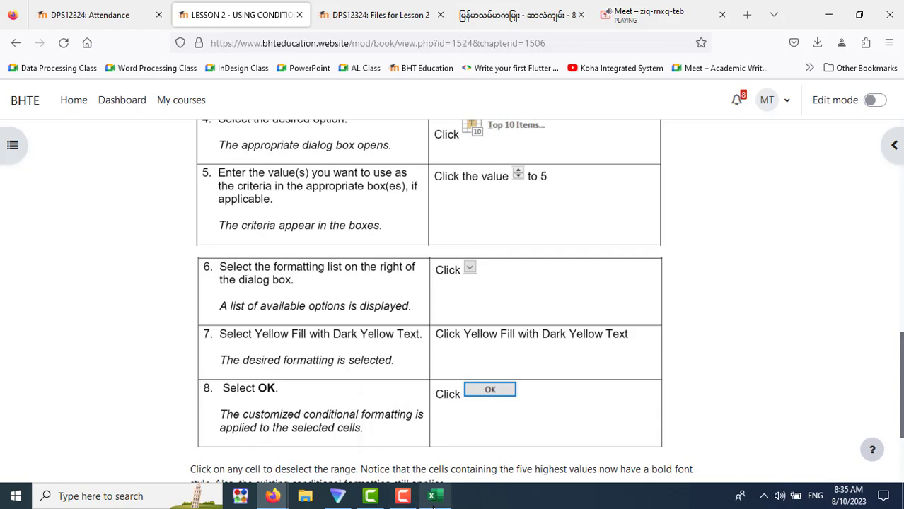
mouse_move(433, 496)
left_click(435, 461)
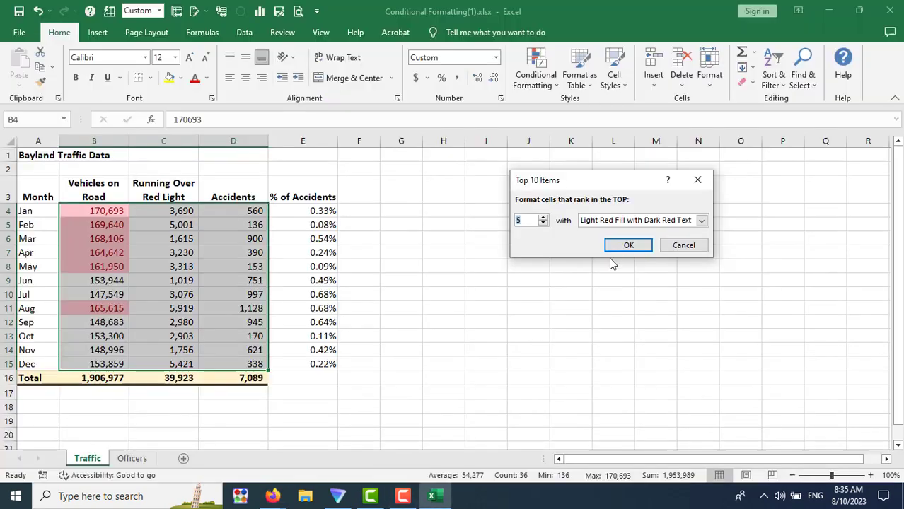
left_click(704, 223)
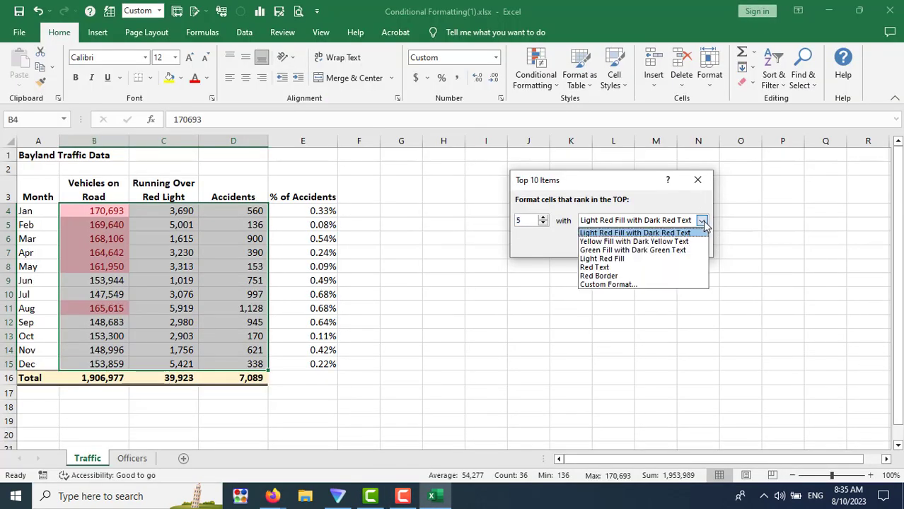
left_click(673, 242)
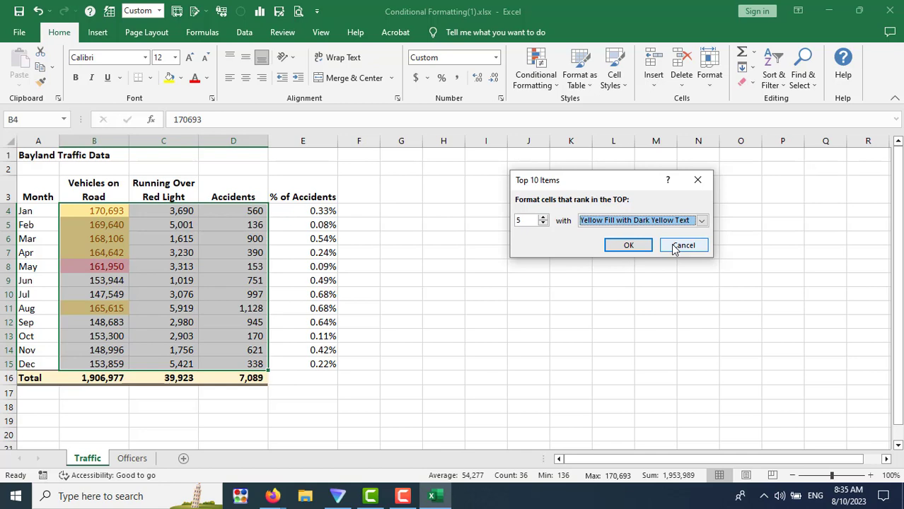
left_click(626, 245)
left_click(600, 290)
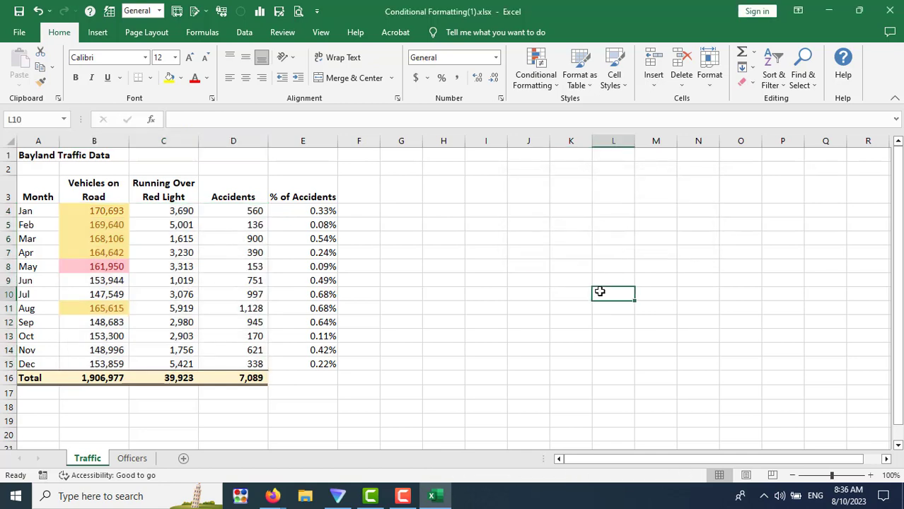
mouse_move(272, 496)
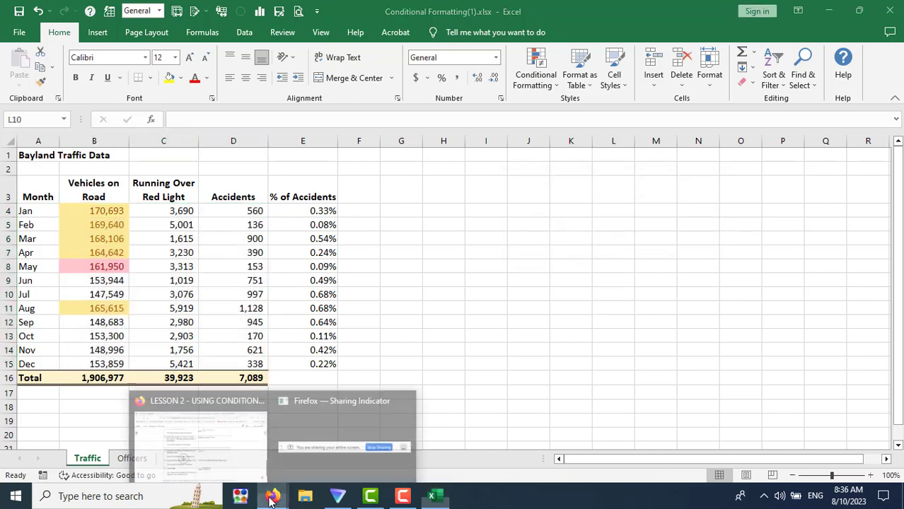
left_click(238, 449)
scroll(600, 294, "down", 2)
scroll(600, 293, "down", 1)
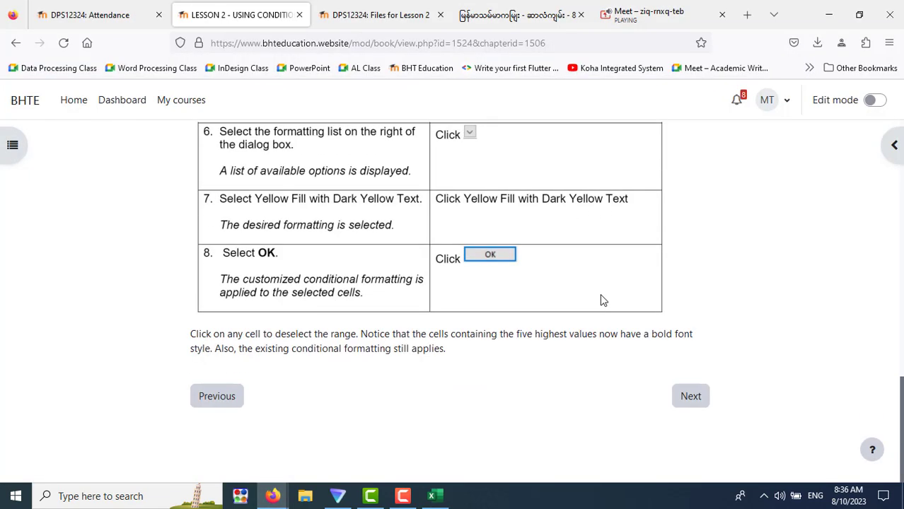
scroll(599, 294, "up", 2)
scroll(600, 293, "up", 2)
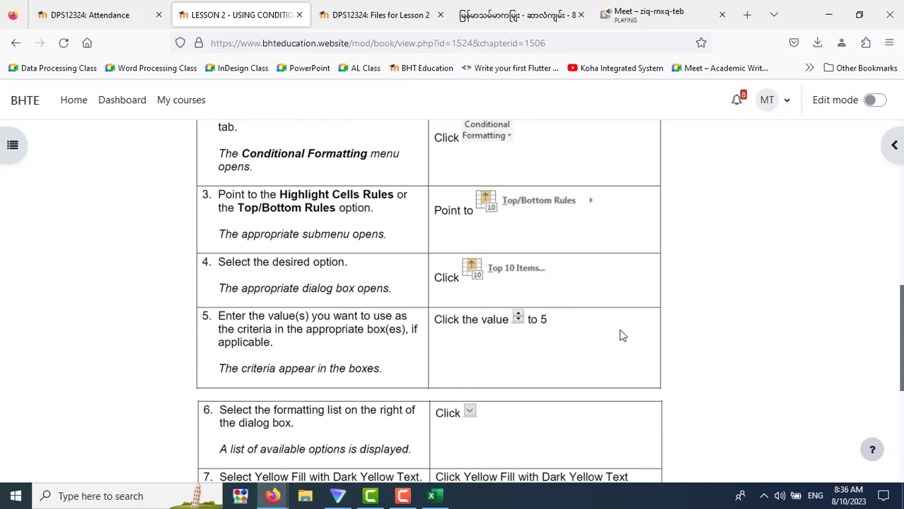
scroll(716, 341, "down", 4)
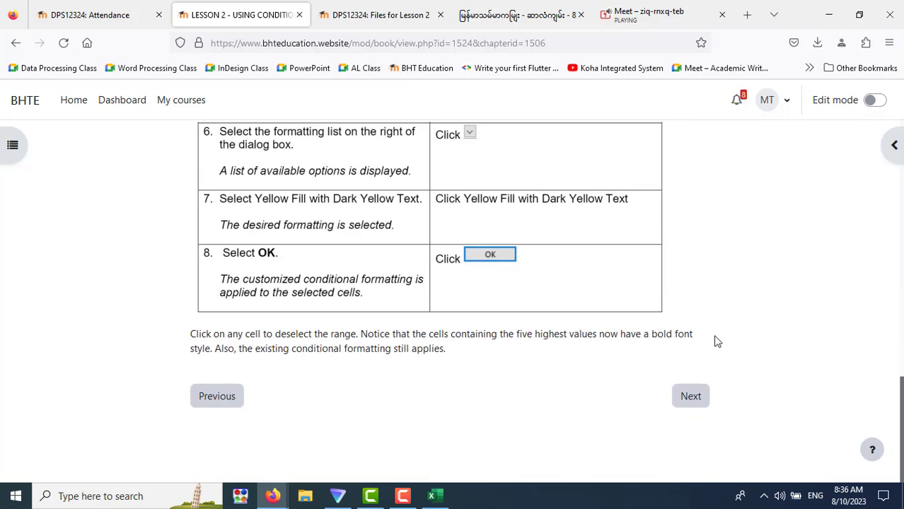
left_click(433, 496)
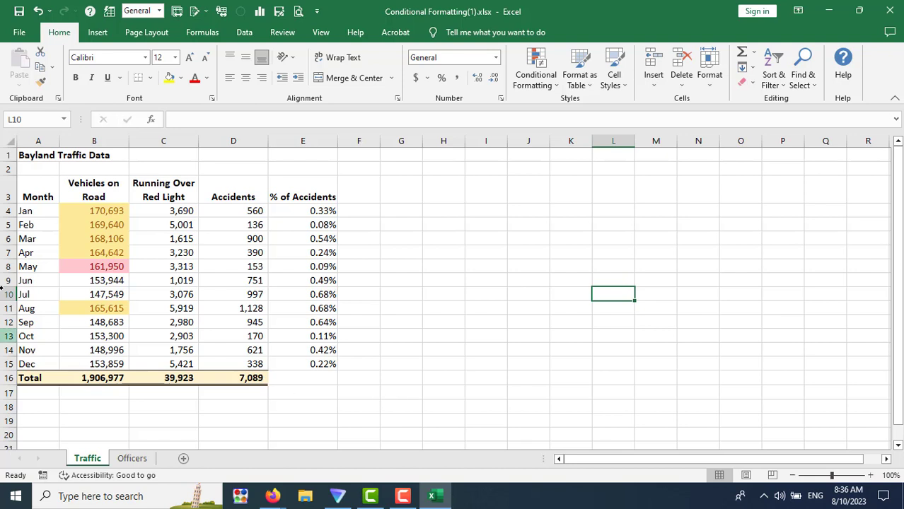
- Point out the yellow top-five values in B4:B7 and B11, then return to the lesson
left_click(83, 210)
mouse_move(83, 225)
left_mouse_down()
mouse_move(87, 367)
mouse_move(233, 362)
left_mouse_up()
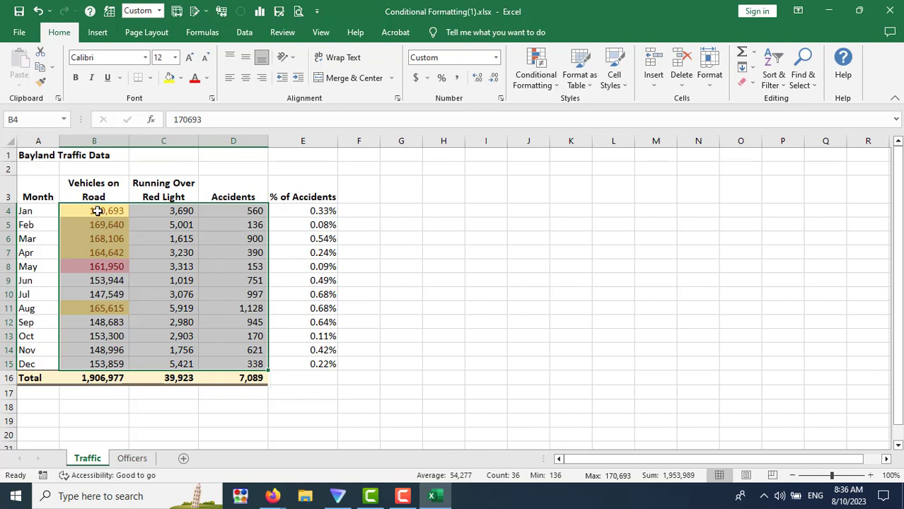
left_click_drag(97, 210, 111, 260)
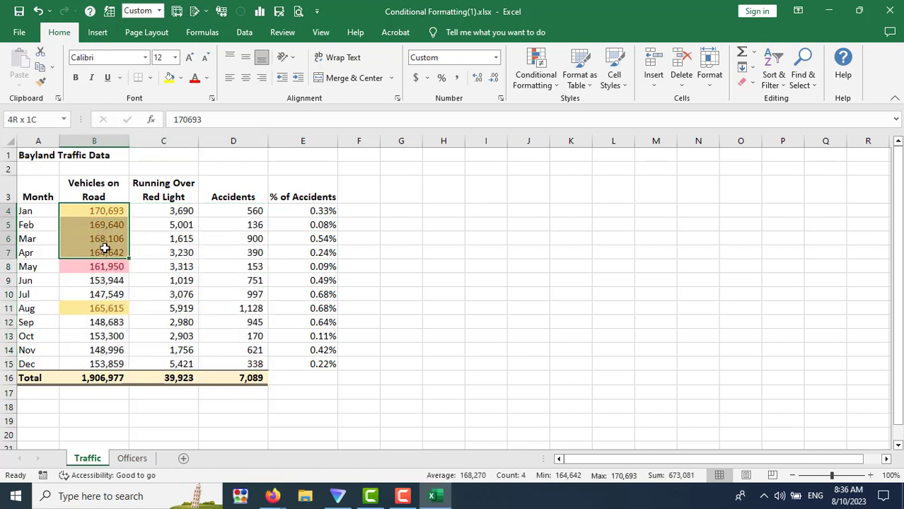
left_click(110, 311)
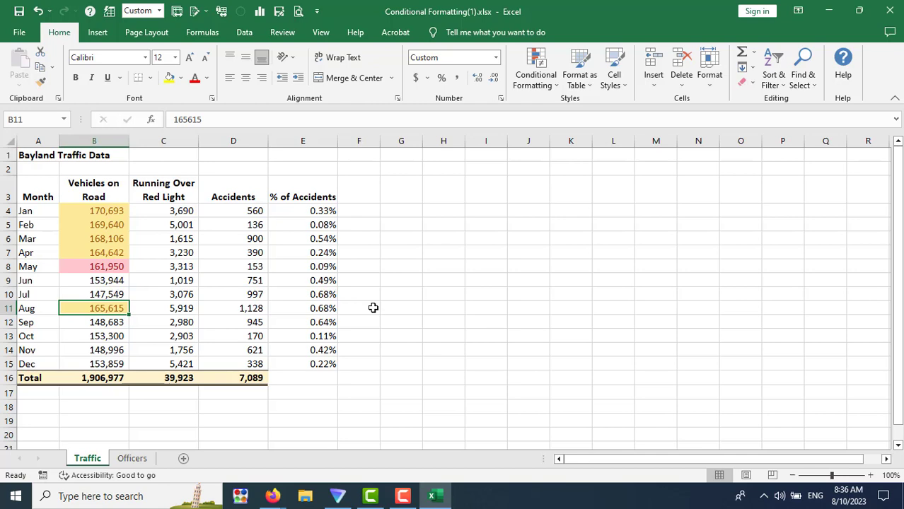
mouse_move(272, 496)
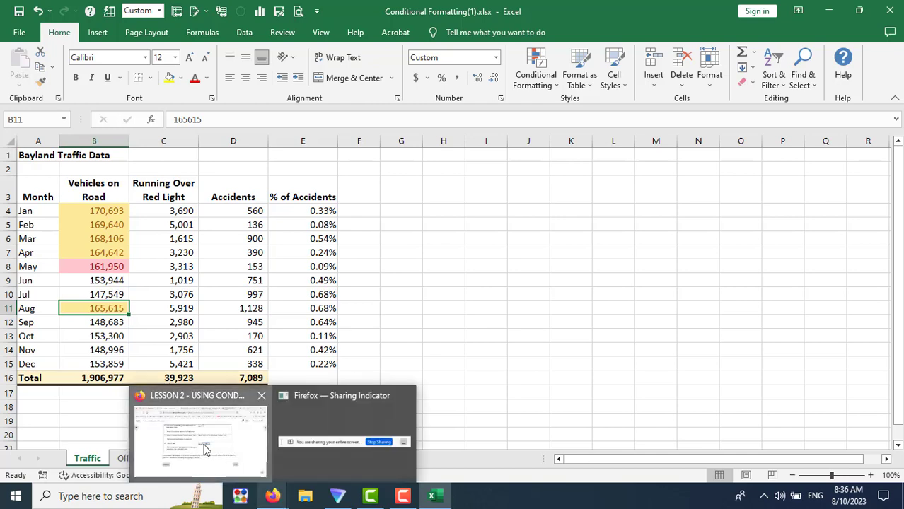
left_click(204, 450)
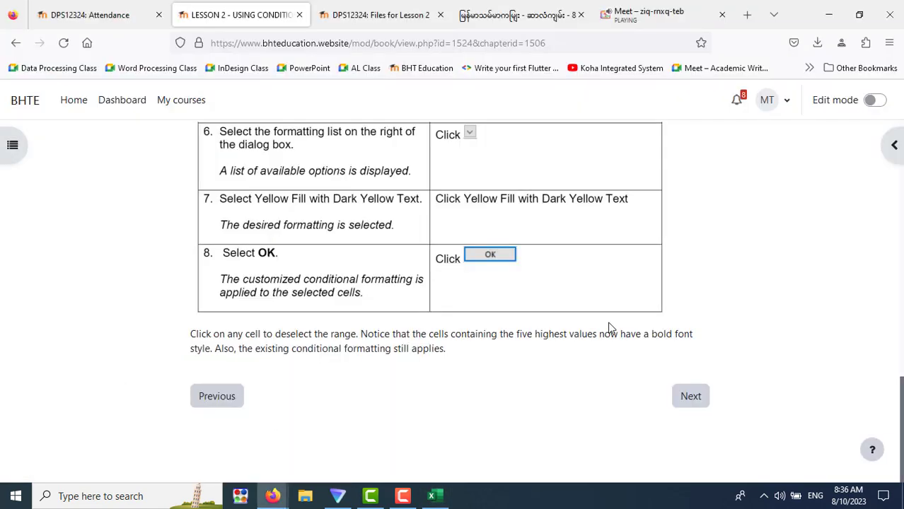
- Advance the lesson to 2.6 Using Data Bars, read its Steps table, and return to Excel
left_click(691, 400)
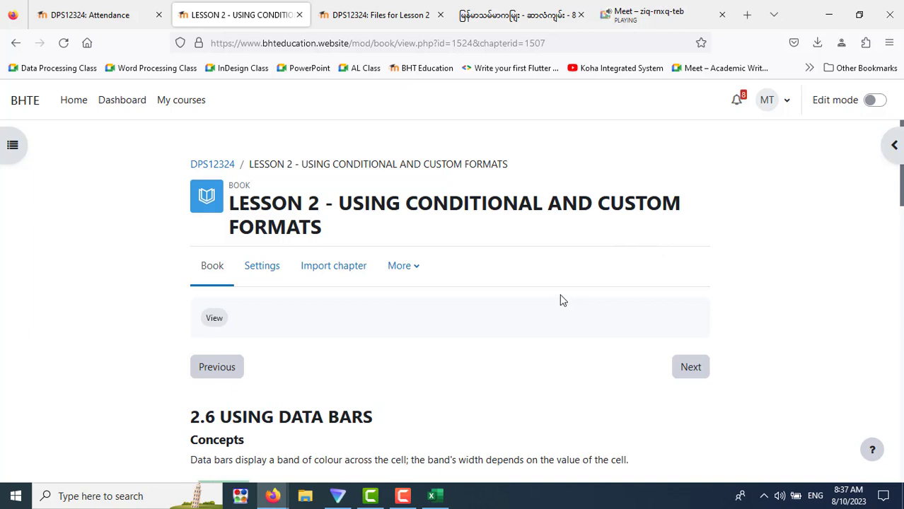
scroll(562, 301, "down", 3)
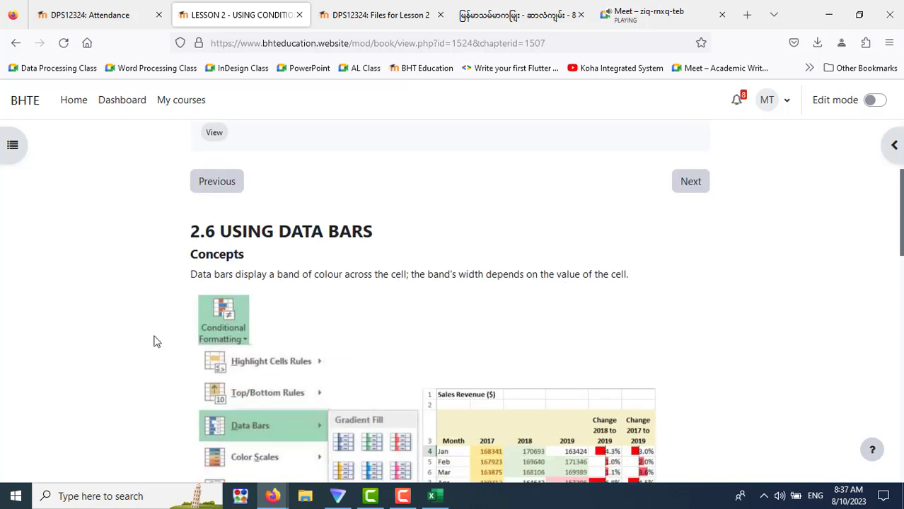
scroll(157, 342, "down", 3)
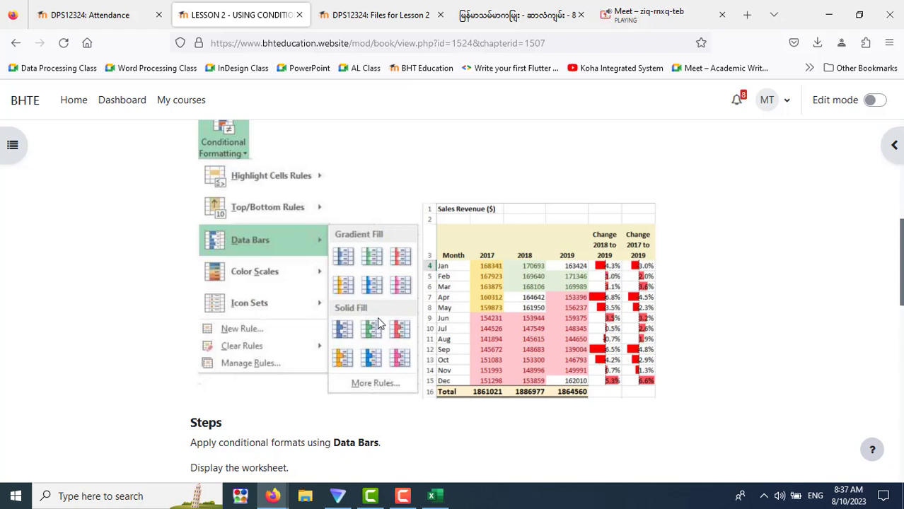
scroll(672, 332, "down", 5)
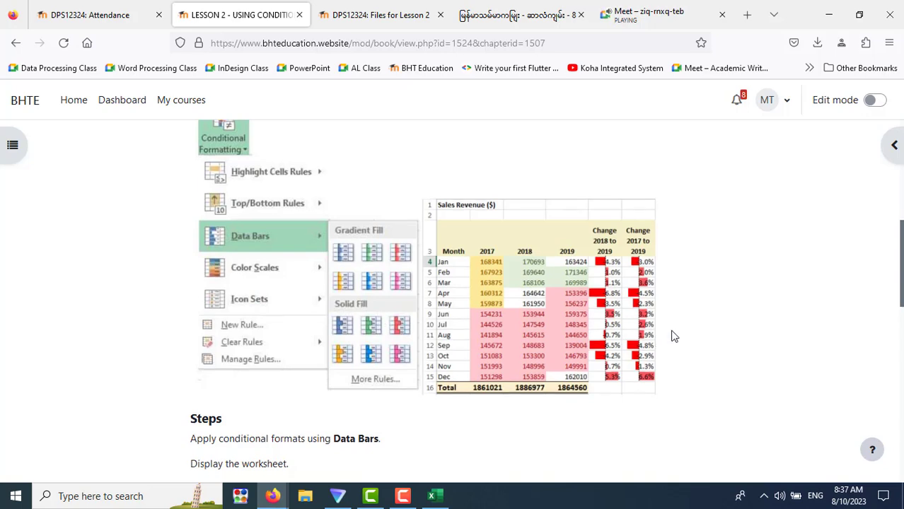
scroll(674, 337, "up", 5)
scroll(673, 336, "up", 10)
scroll(674, 337, "down", 8)
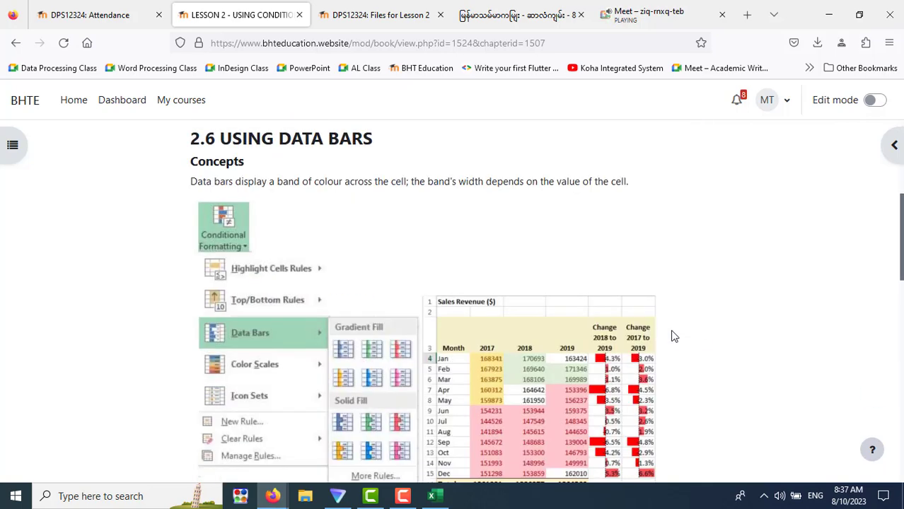
scroll(674, 337, "down", 10)
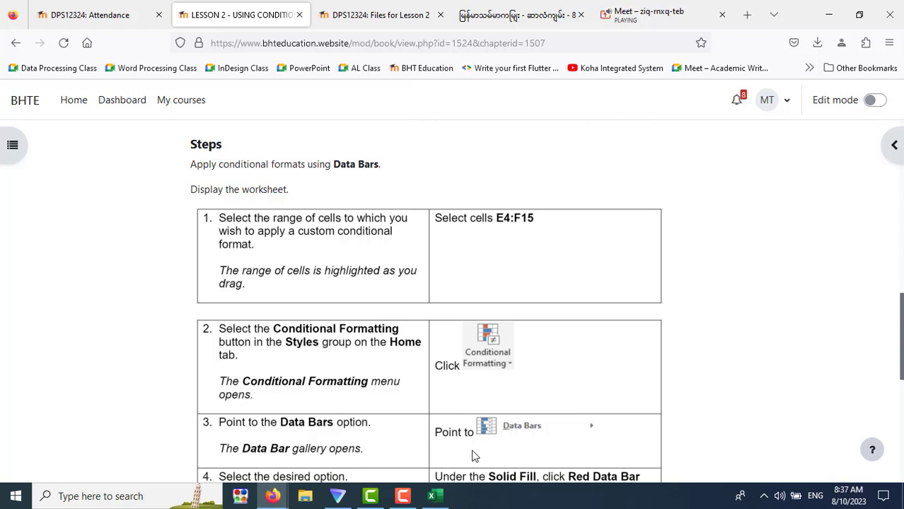
left_click(434, 496)
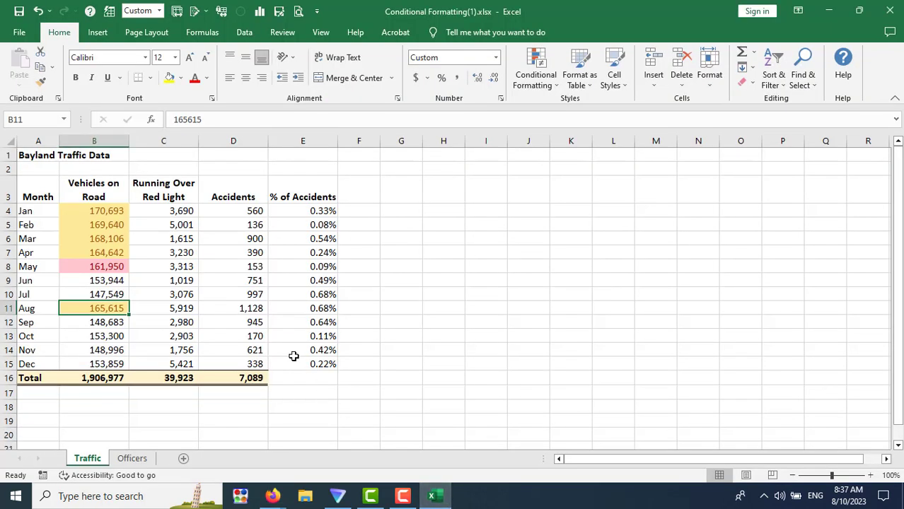
left_click(301, 210)
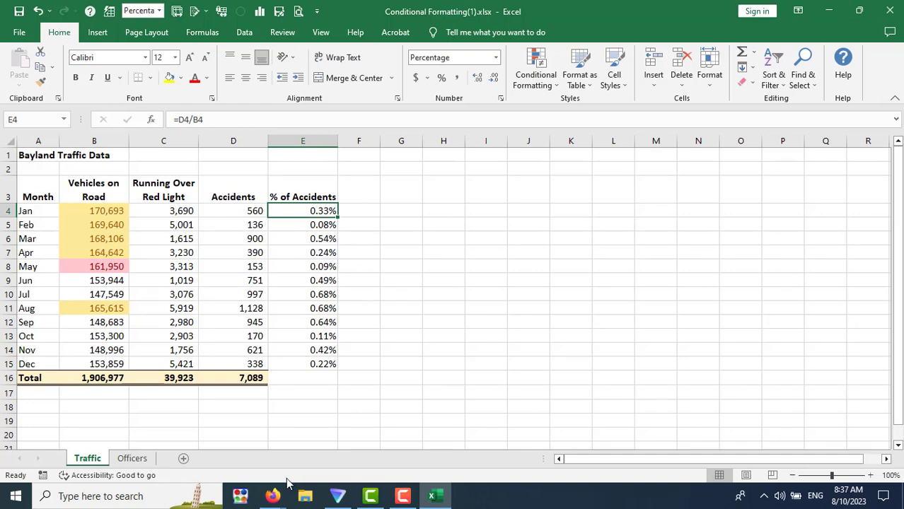
mouse_move(272, 496)
left_click(238, 453)
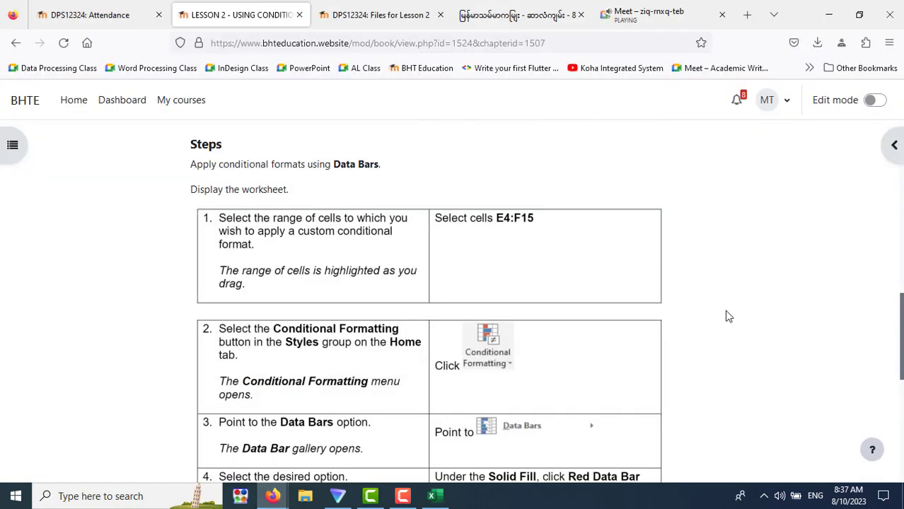
scroll(729, 316, "down", 4)
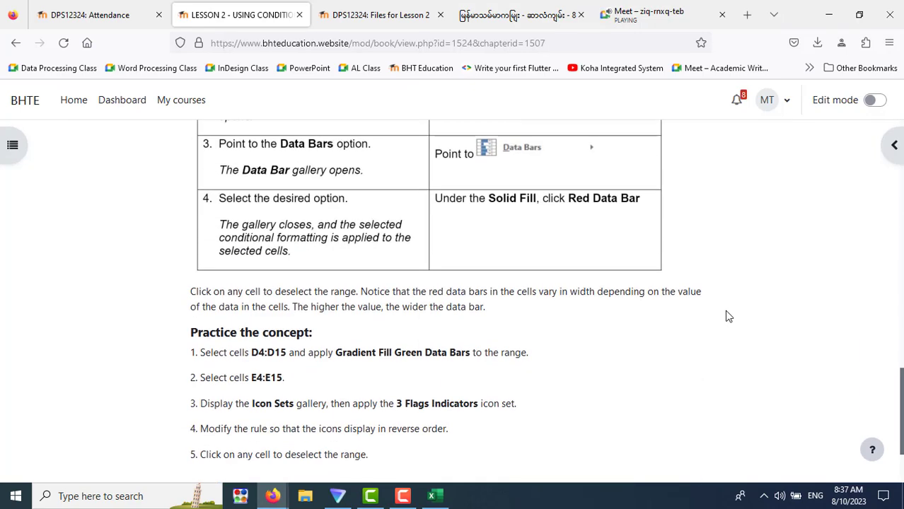
scroll(728, 317, "up", 3)
scroll(728, 317, "up", 1)
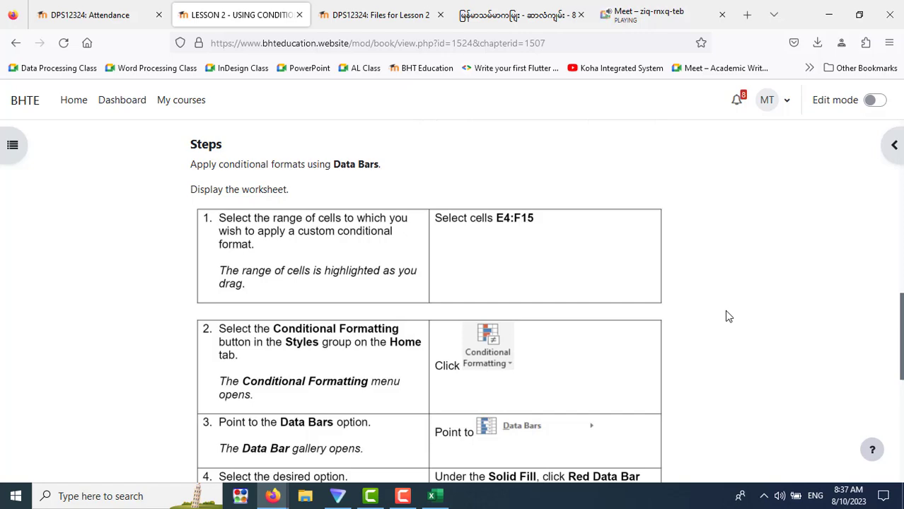
left_click(435, 496)
left_click(361, 210)
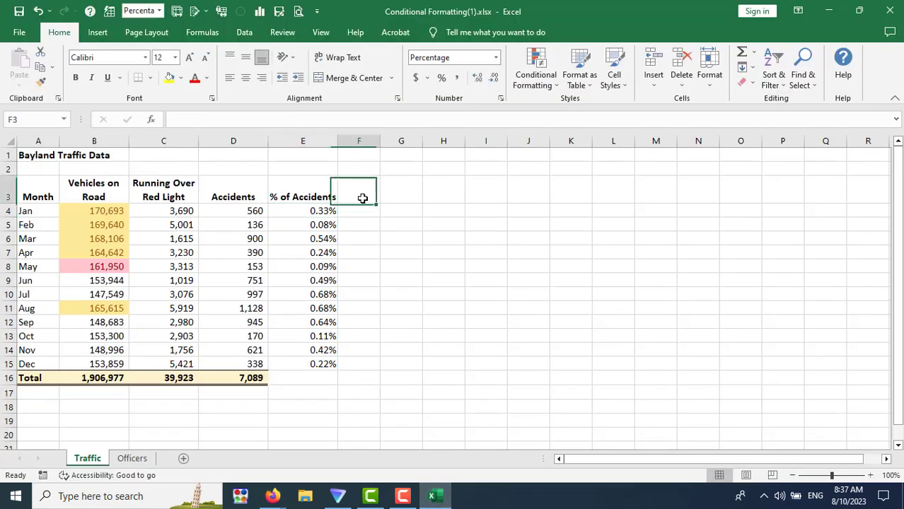
left_click(132, 459)
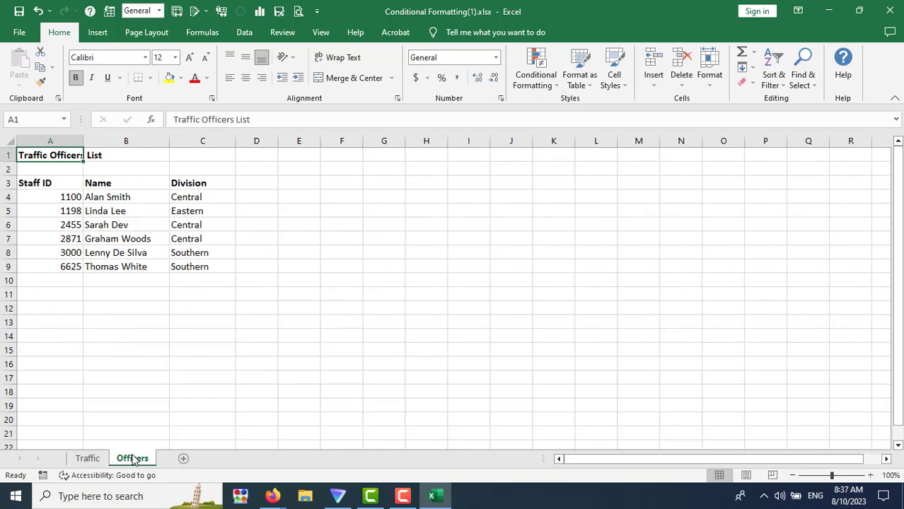
left_click(89, 459)
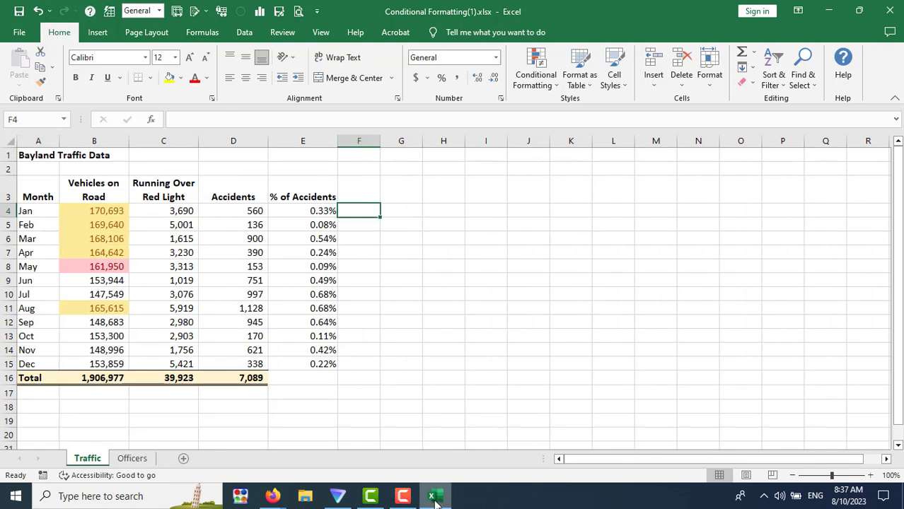
left_click_drag(309, 210, 355, 363)
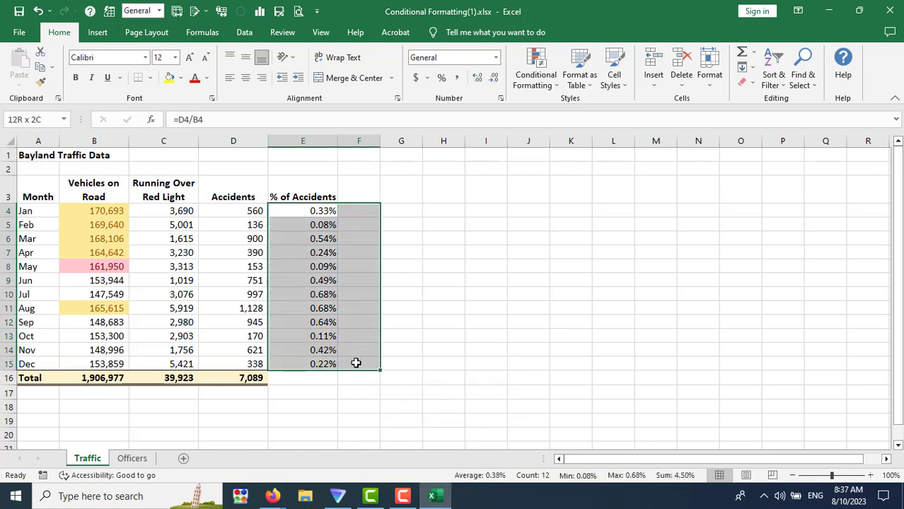
left_click(273, 496)
left_click(229, 448)
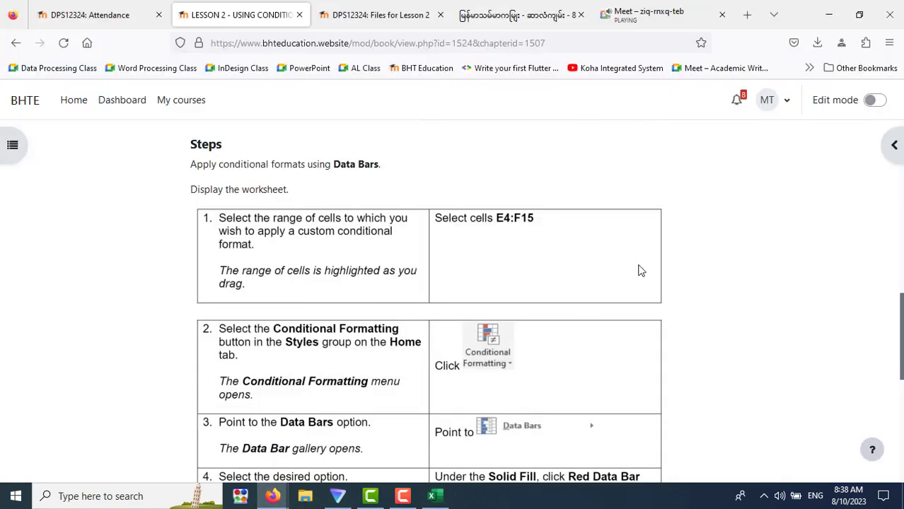
scroll(641, 271, "down", 3)
scroll(653, 257, "down", 2)
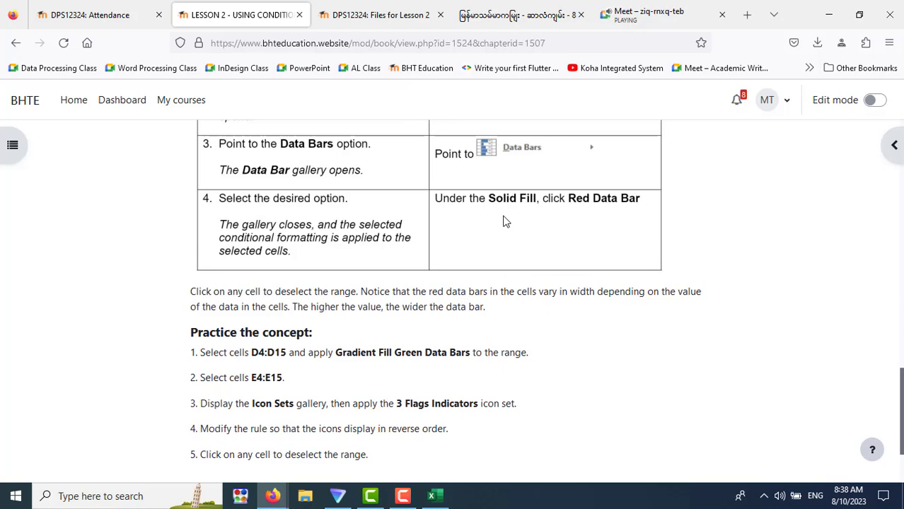
- Add Solid Fill Red Data Bars to the % of Accidents values E4:E15
left_click(431, 496)
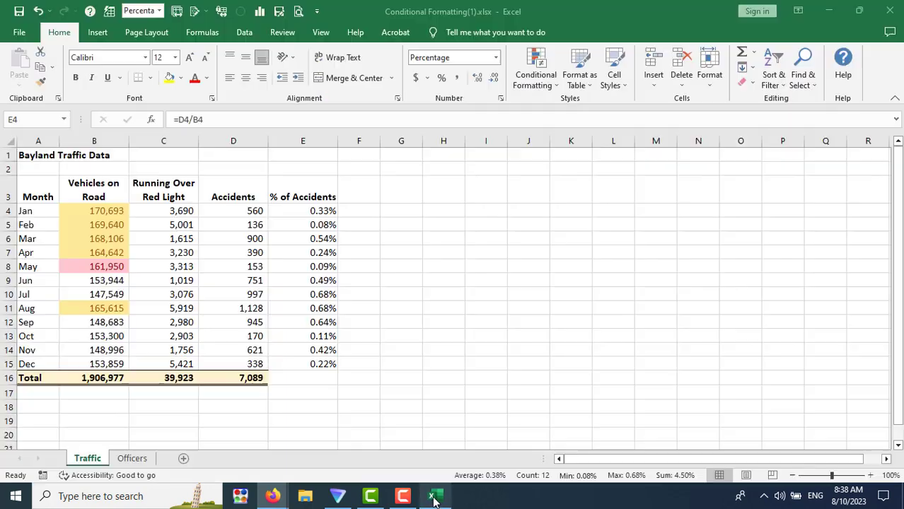
left_click(535, 79)
mouse_move(561, 168)
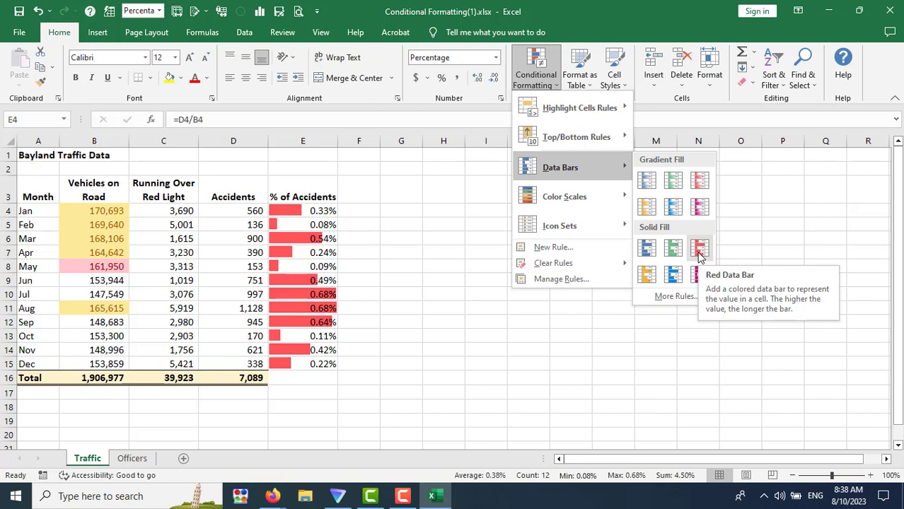
left_click(698, 255)
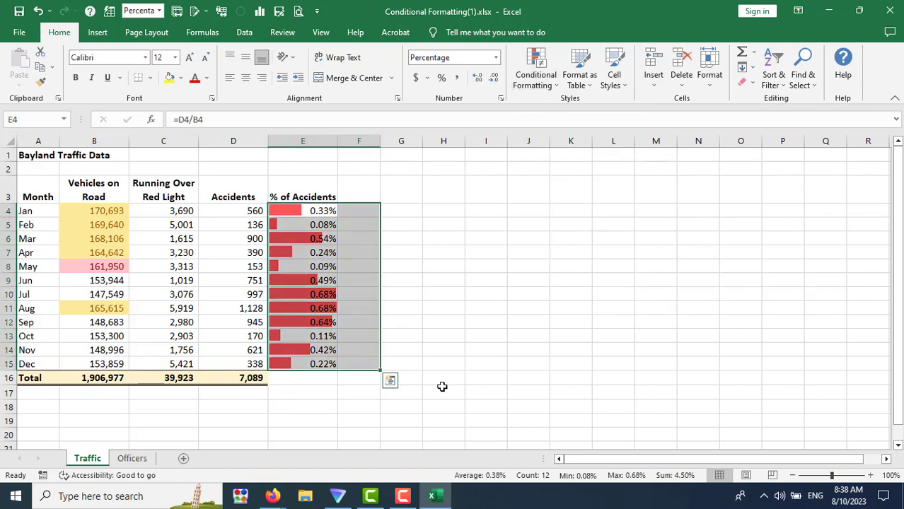
left_click(403, 368)
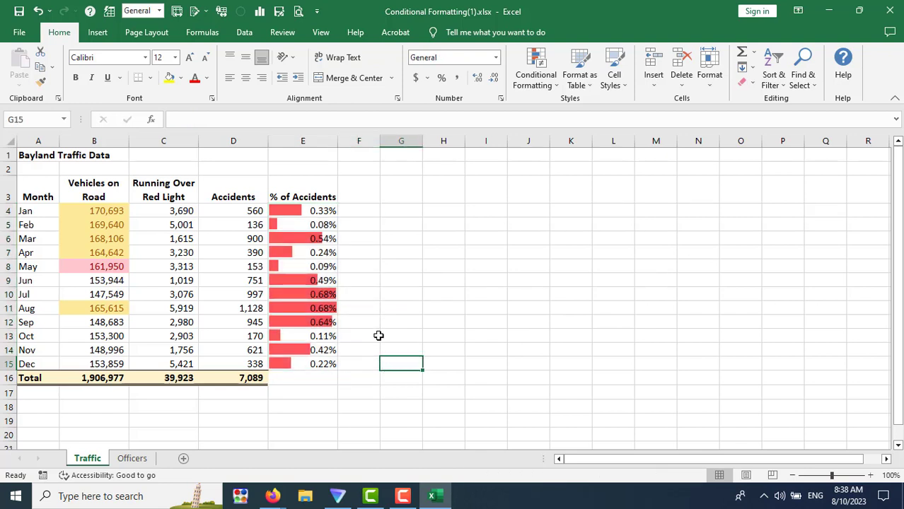
left_click(870, 475)
left_click(870, 475)
left_click(870, 475)
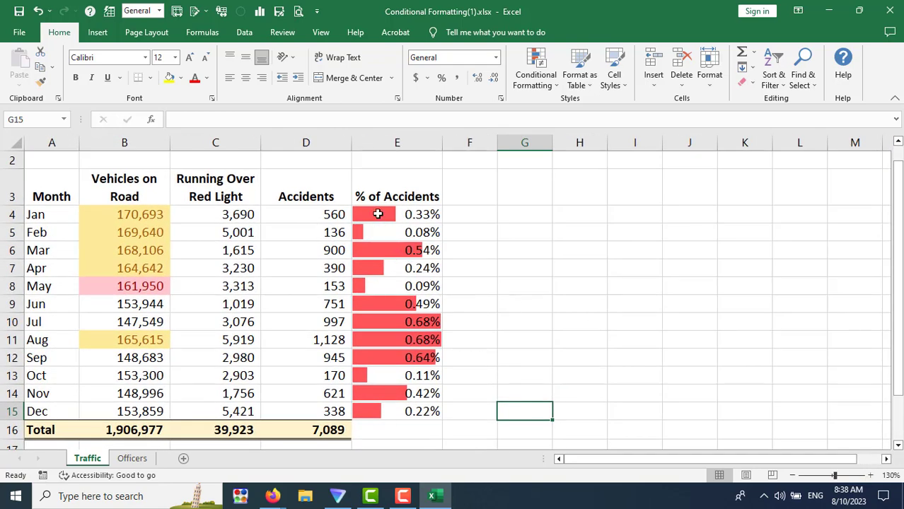
left_click(378, 214)
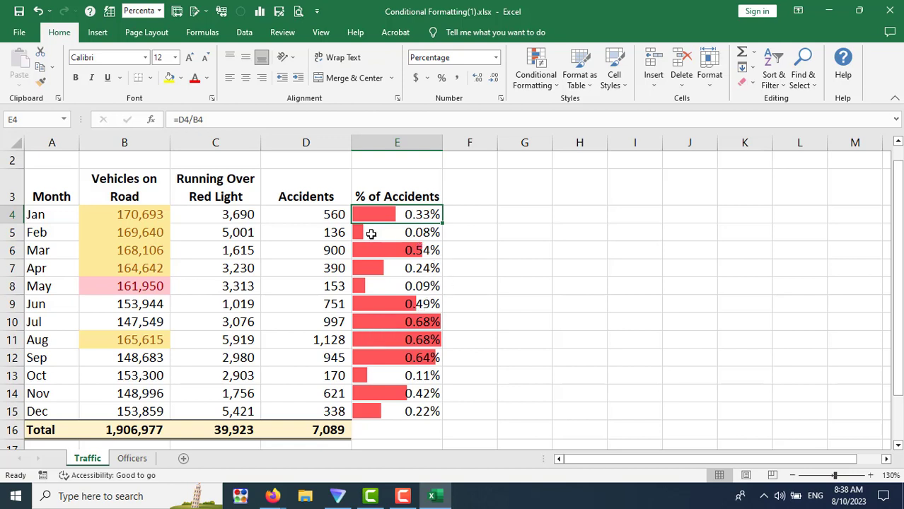
left_click(370, 233)
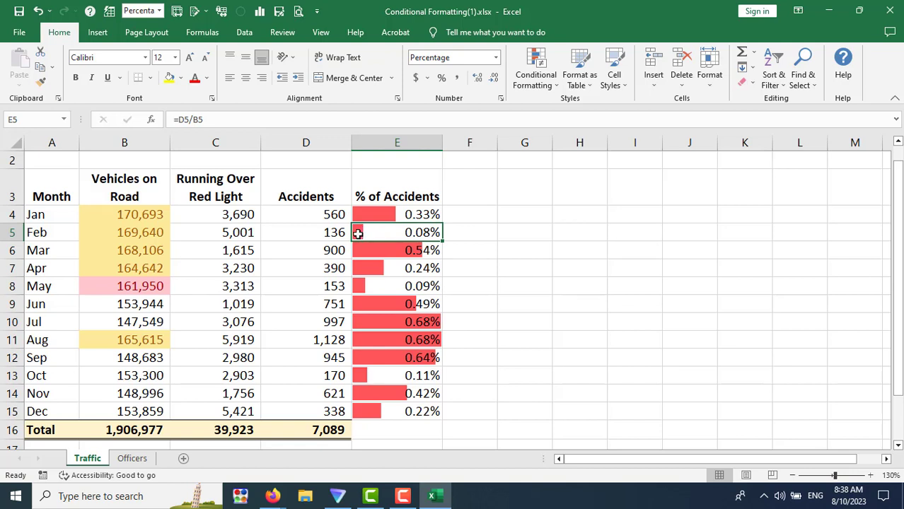
left_click(398, 316)
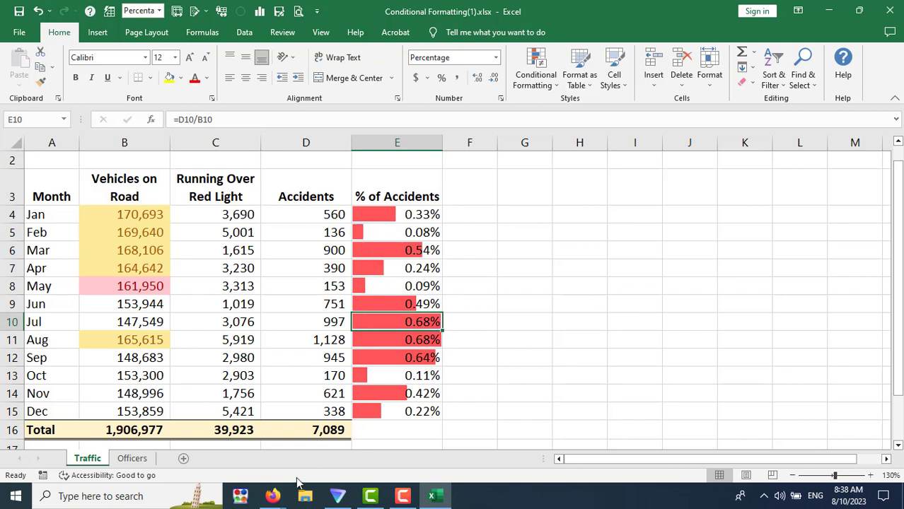
left_click(601, 389)
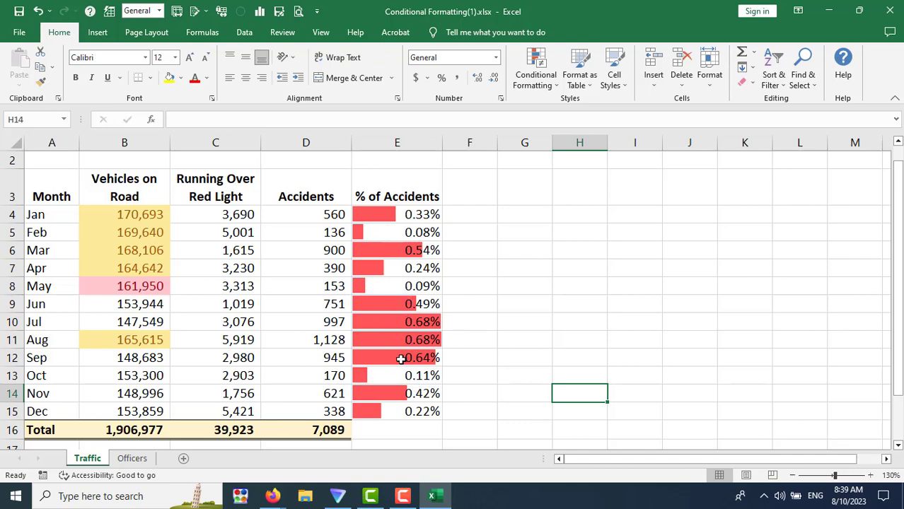
- Bring the Lesson 2 conditional formatting page in Firefox to the front
scroll(401, 360, "down", 5)
scroll(401, 360, "up", 5)
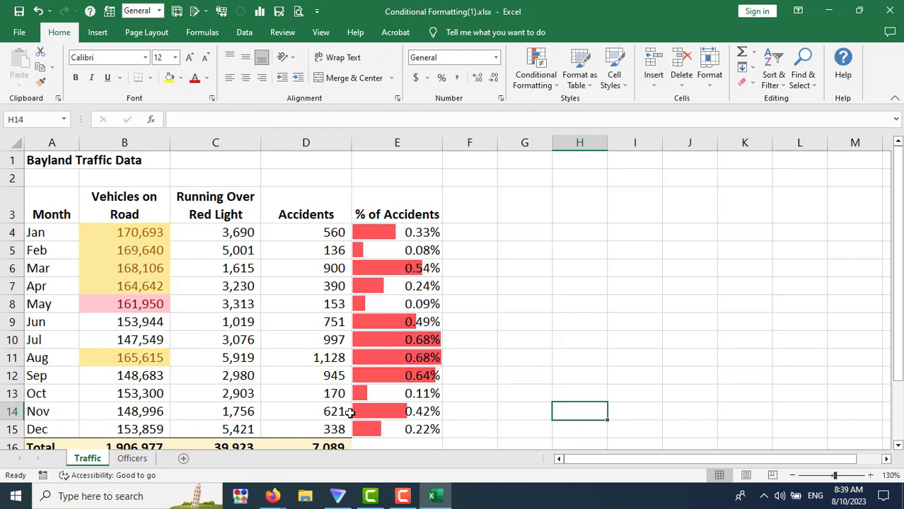
mouse_move(273, 497)
left_click(198, 435)
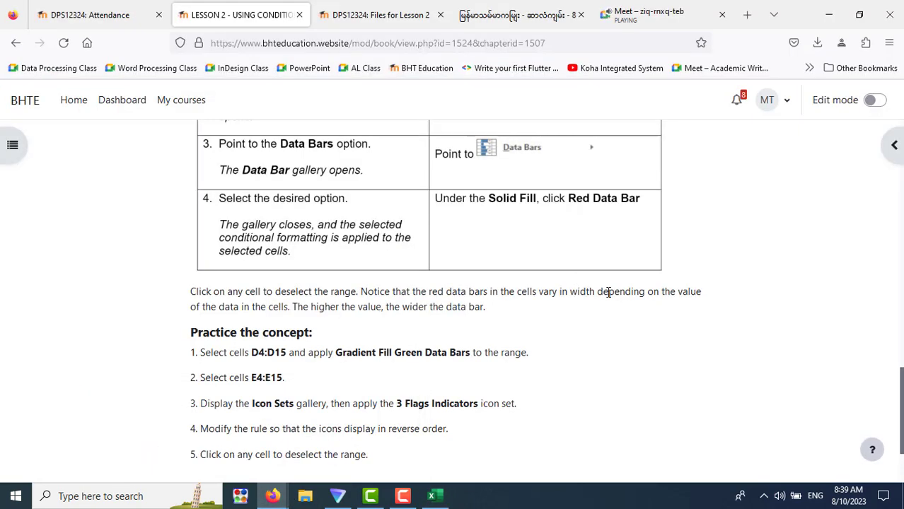
- Scroll the lesson down to the five Practice the concept steps
scroll(609, 293, "down", 3)
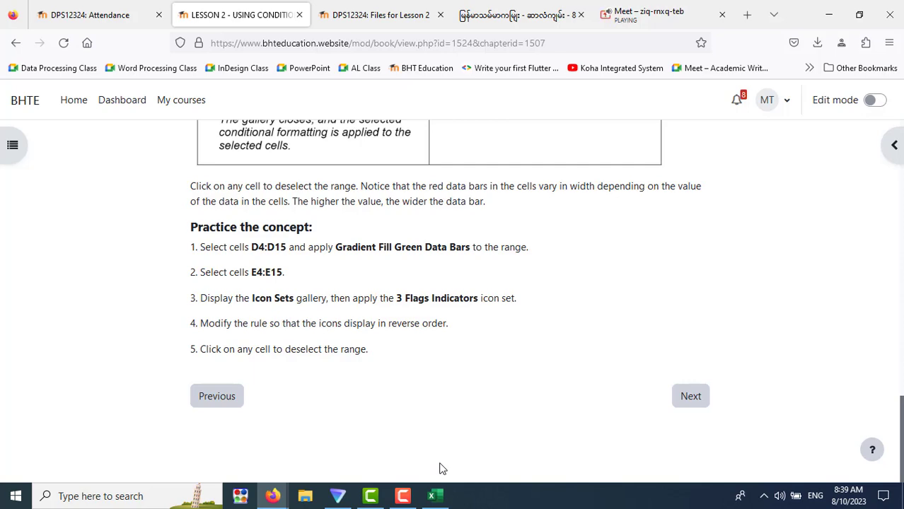
- Apply Gradient Fill Green data bars to the Accidents values D4:D15
left_click(400, 429)
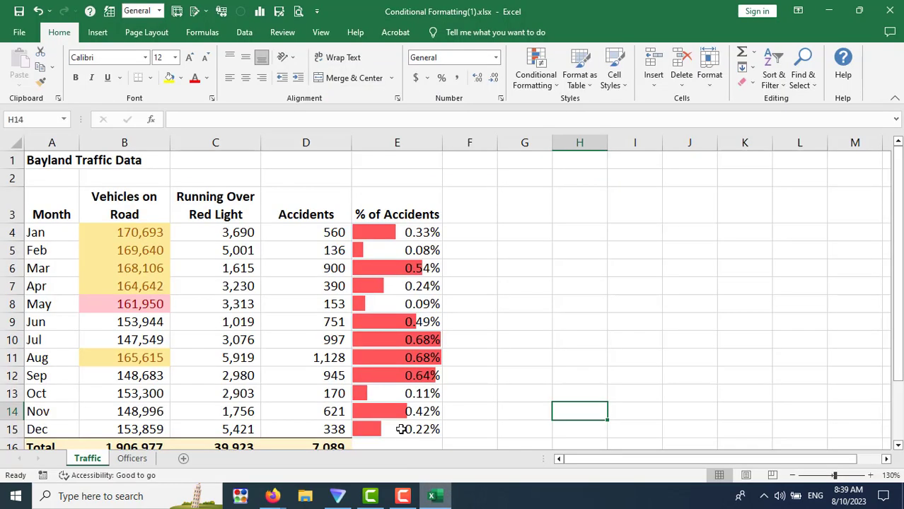
left_click_drag(292, 228, 302, 430)
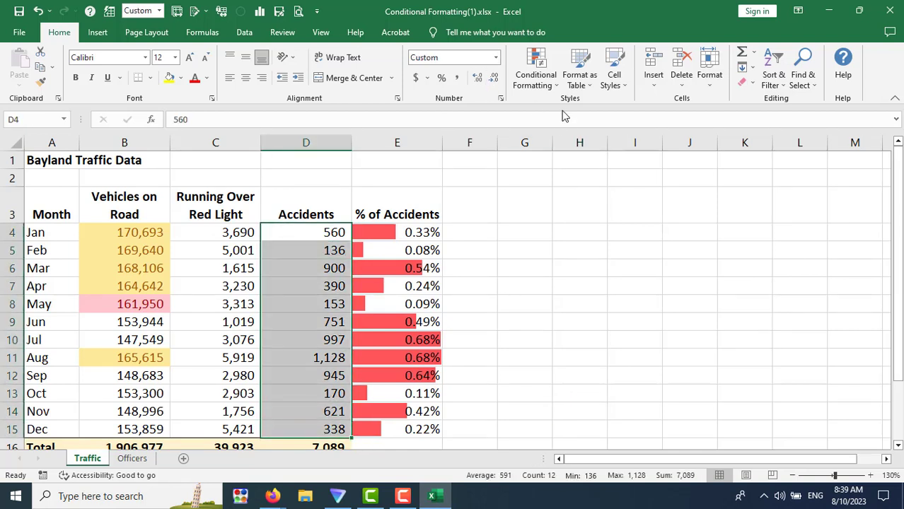
left_click(551, 86)
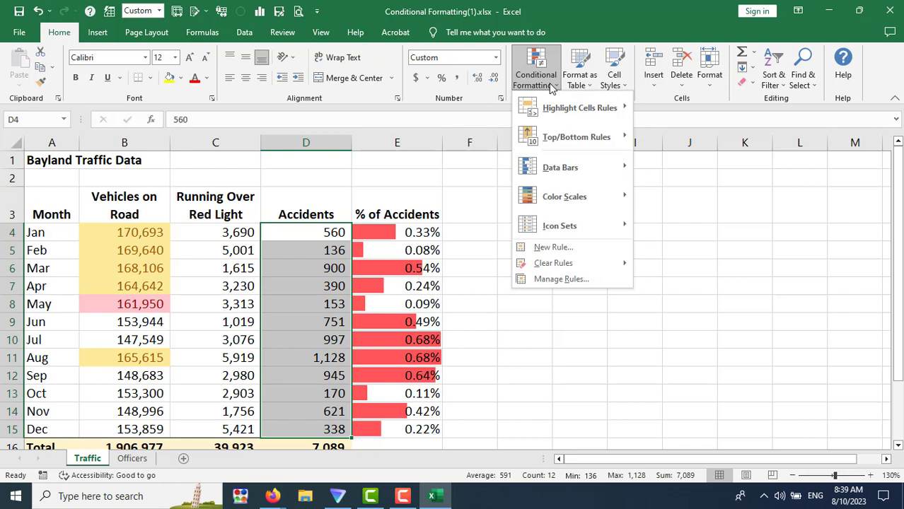
mouse_move(561, 168)
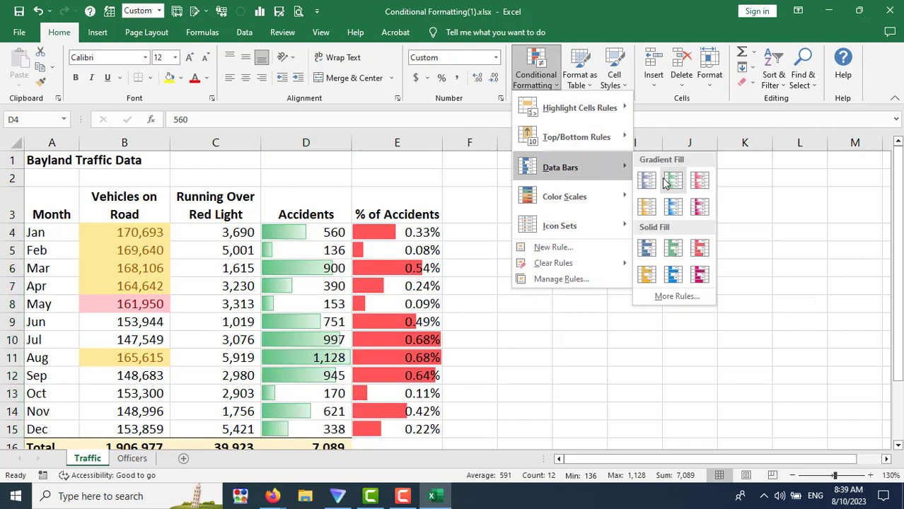
left_click(672, 181)
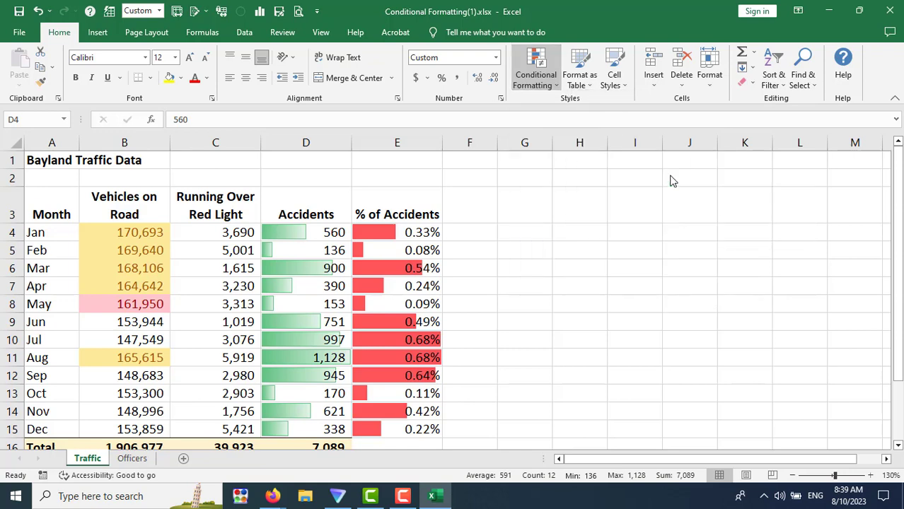
left_click(594, 362)
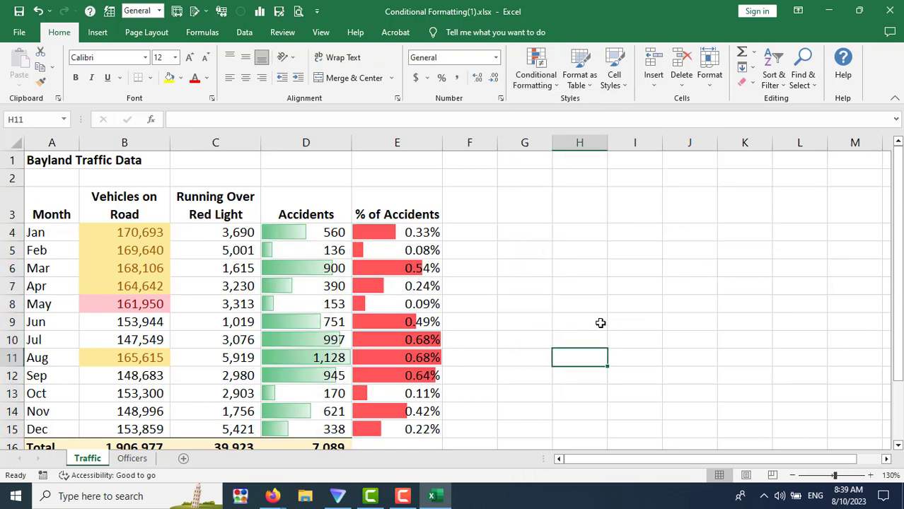
scroll(599, 322, "down", 2)
scroll(580, 318, "up", 2)
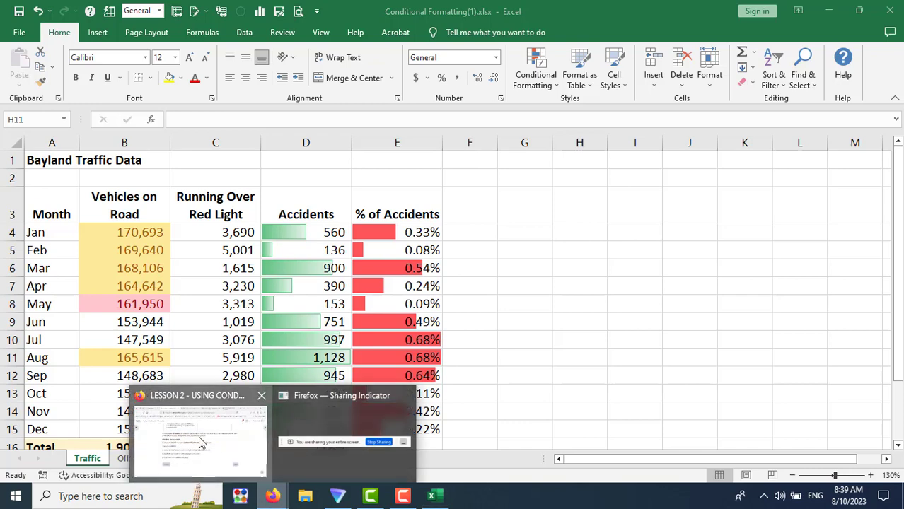
left_click(199, 437)
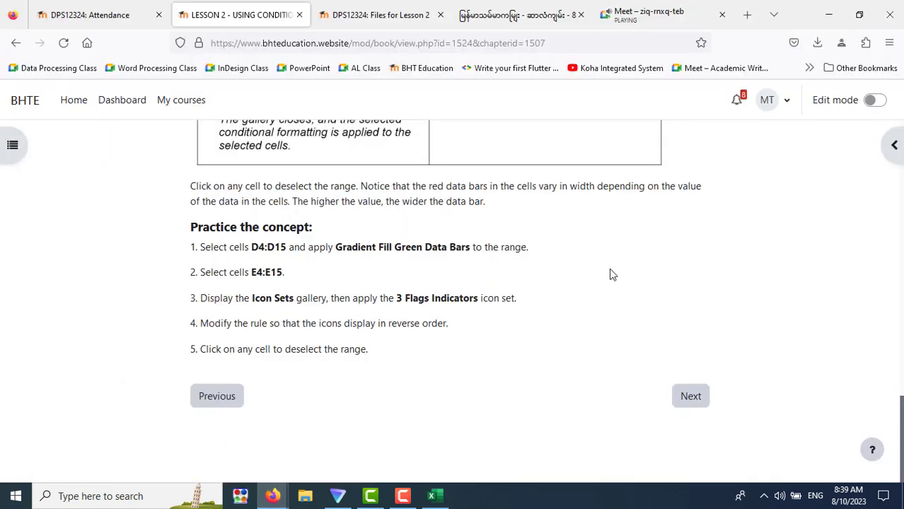
left_click(435, 495)
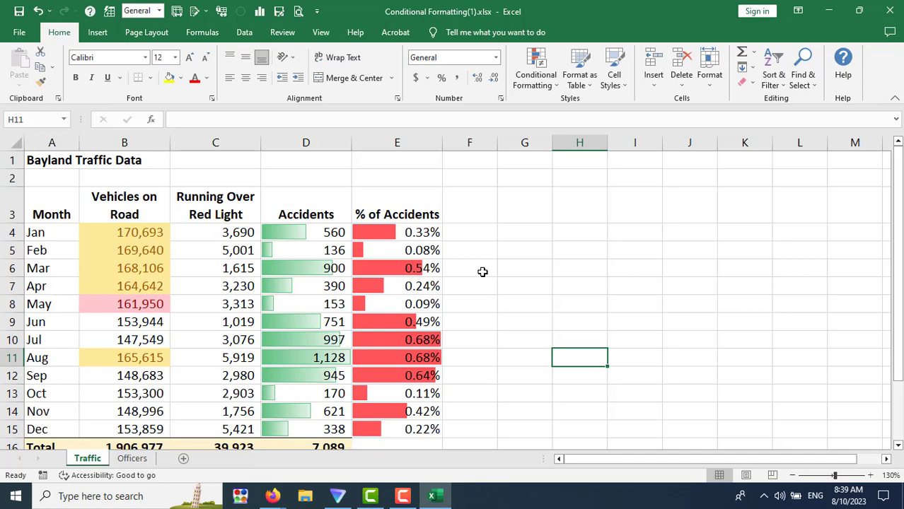
scroll(481, 270, "down", 2)
scroll(474, 244, "up", 1)
- Select the % of Accidents cells E4:E15 and check the lesson's next instruction
scroll(439, 229, "up", 1)
left_click_drag(420, 235, 411, 422)
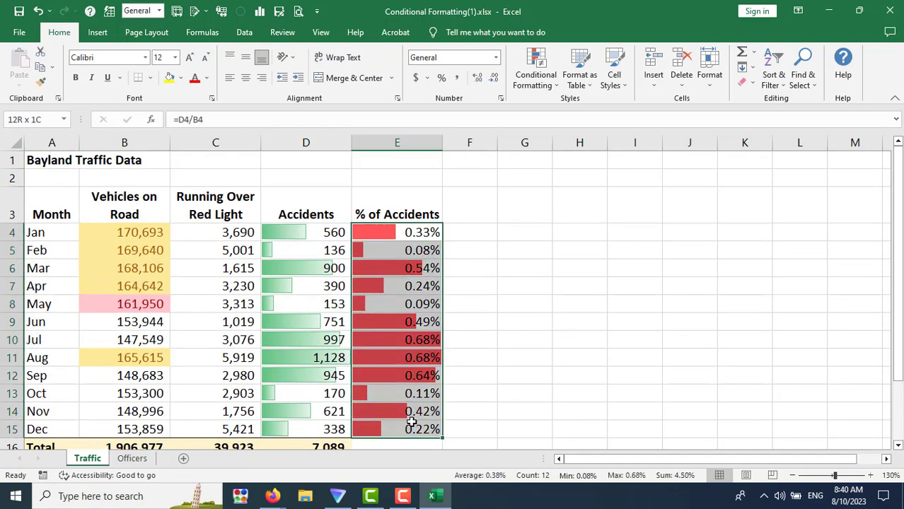
left_click(273, 495)
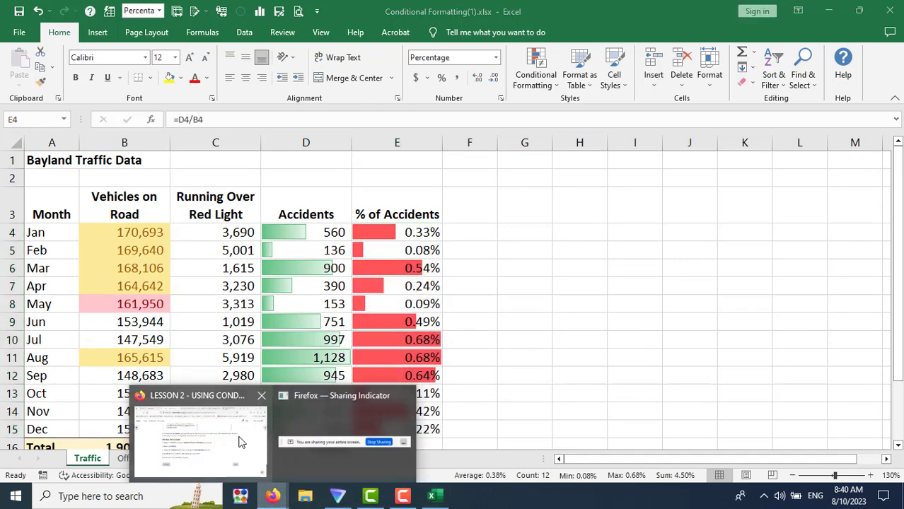
left_click(239, 442)
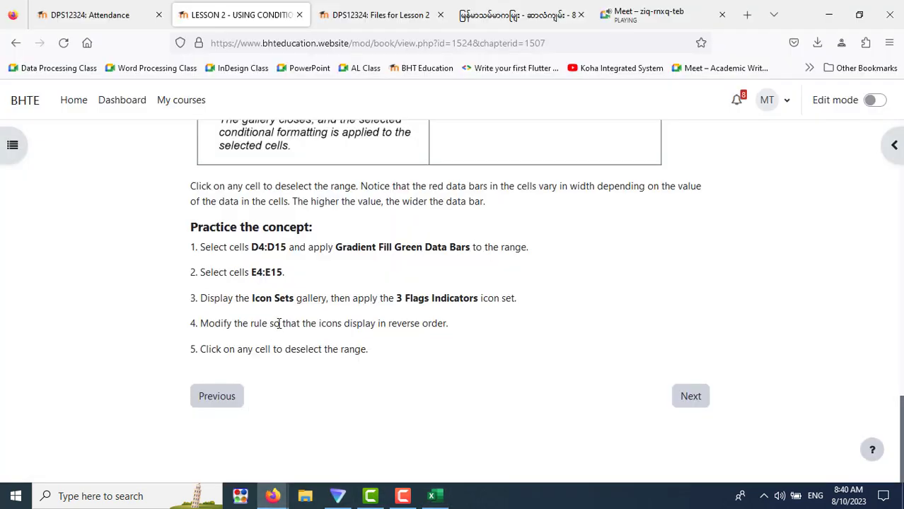
left_click(434, 498)
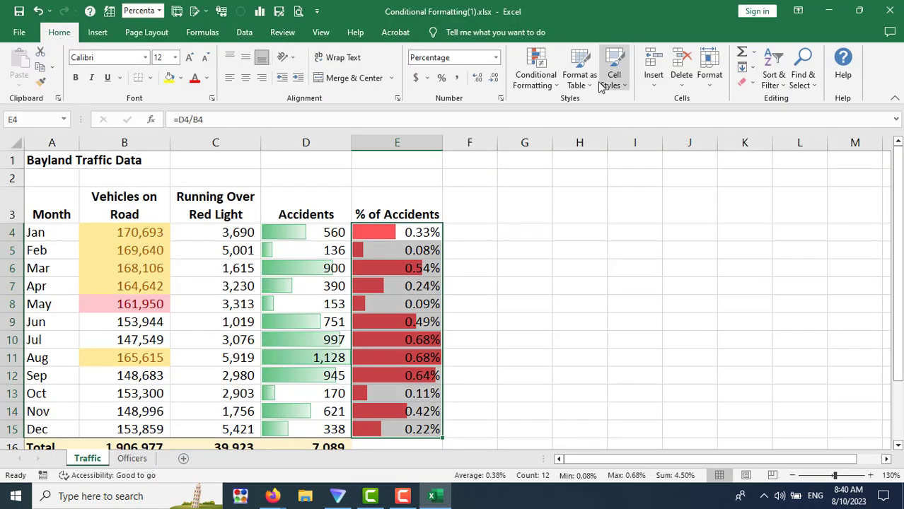
- Add the 3 Flags icon set to E4:E15, then reselect the range
left_click(544, 84)
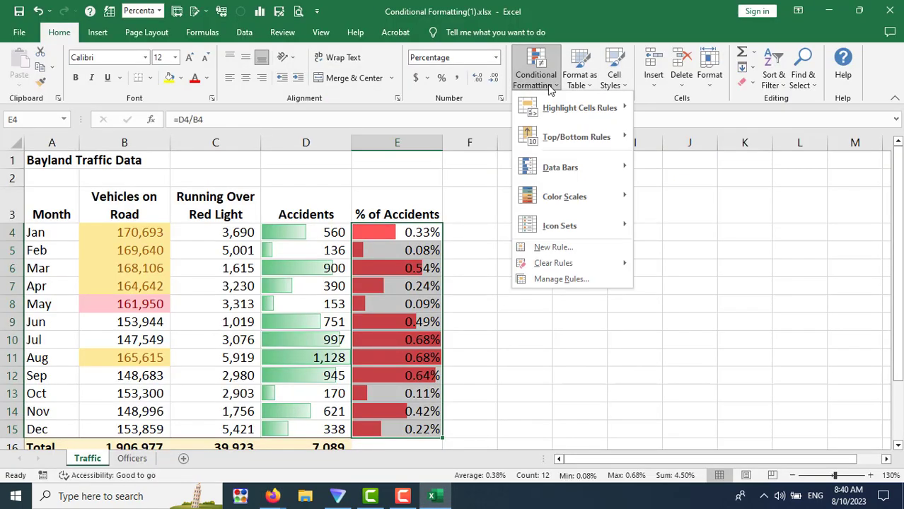
mouse_move(559, 225)
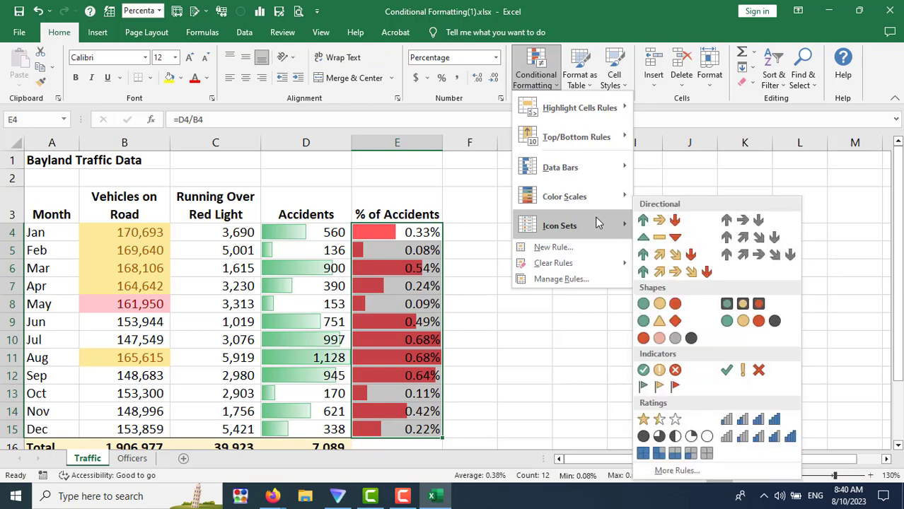
left_click(653, 388)
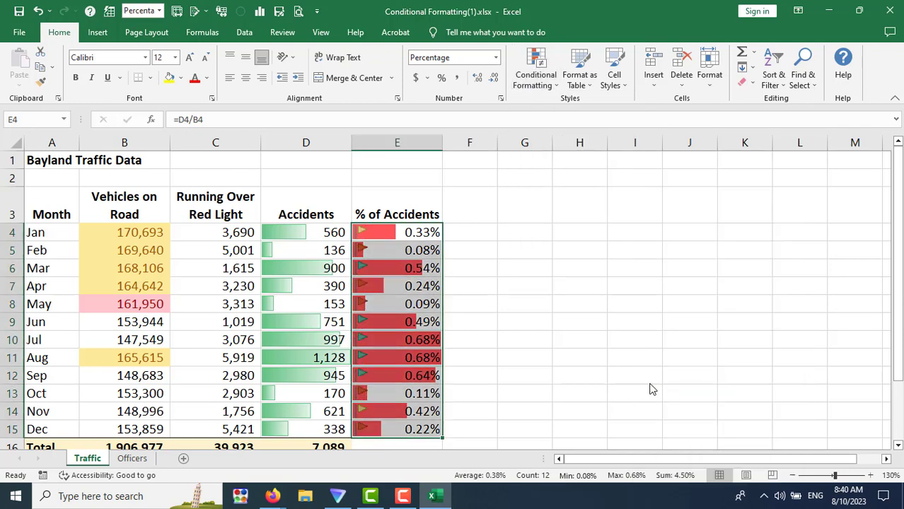
left_click(558, 401)
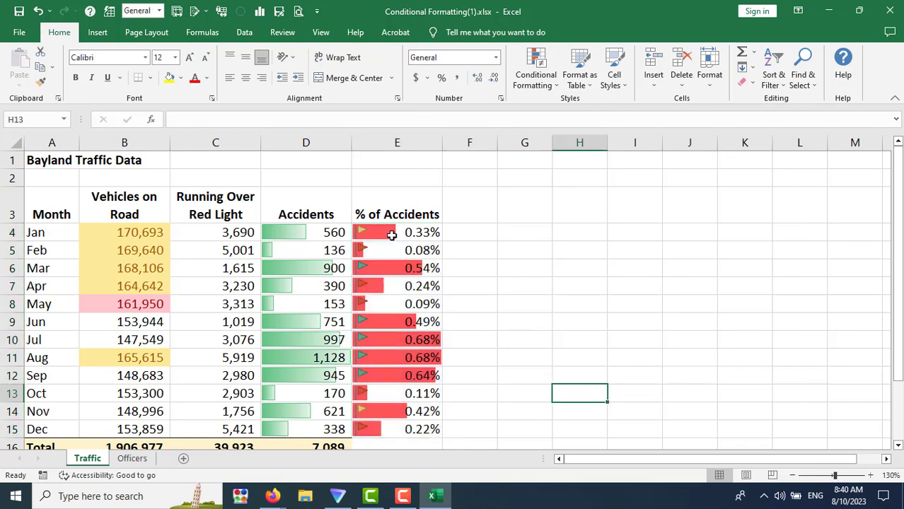
left_click_drag(392, 236, 398, 431)
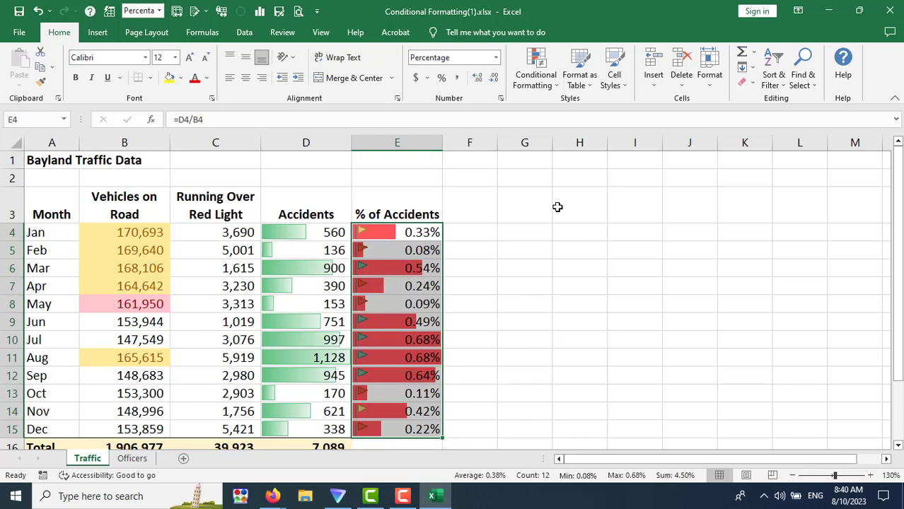
- Clear all rules from E4:E15 and reapply only the 3 Flags icon set
left_click(552, 87)
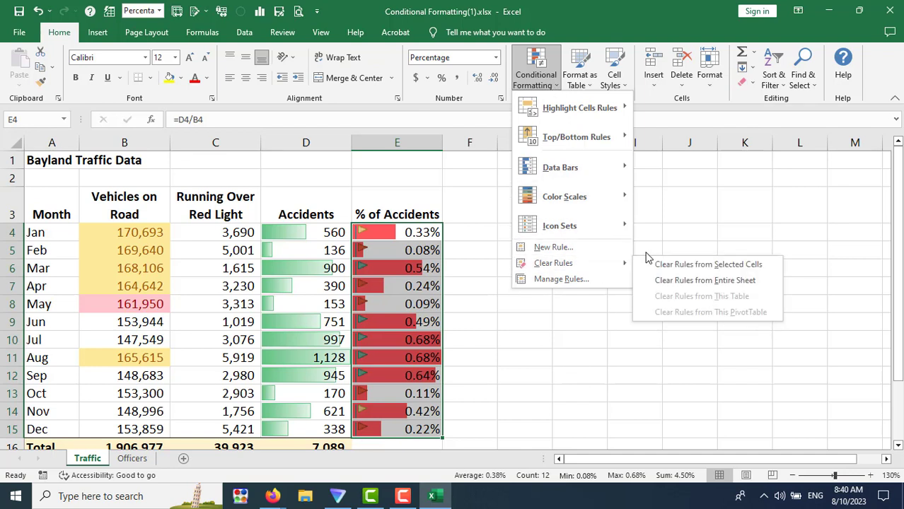
mouse_move(553, 263)
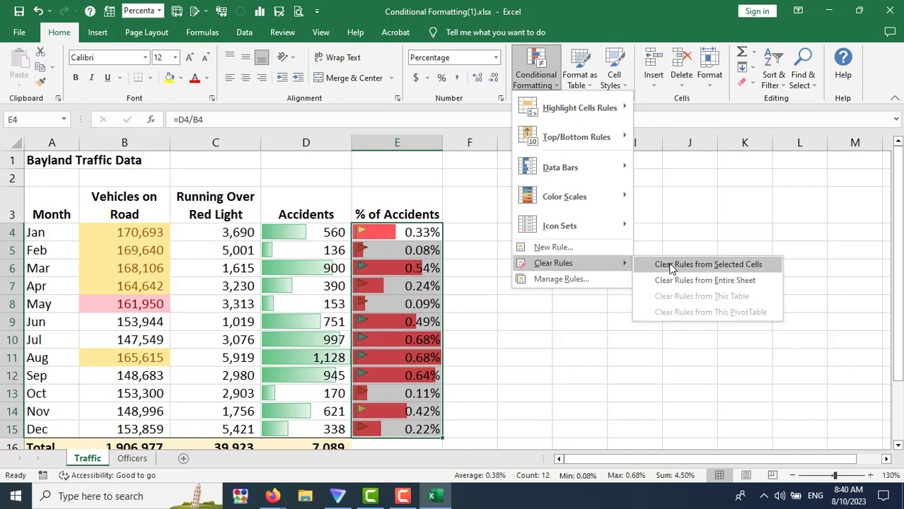
left_click(670, 267)
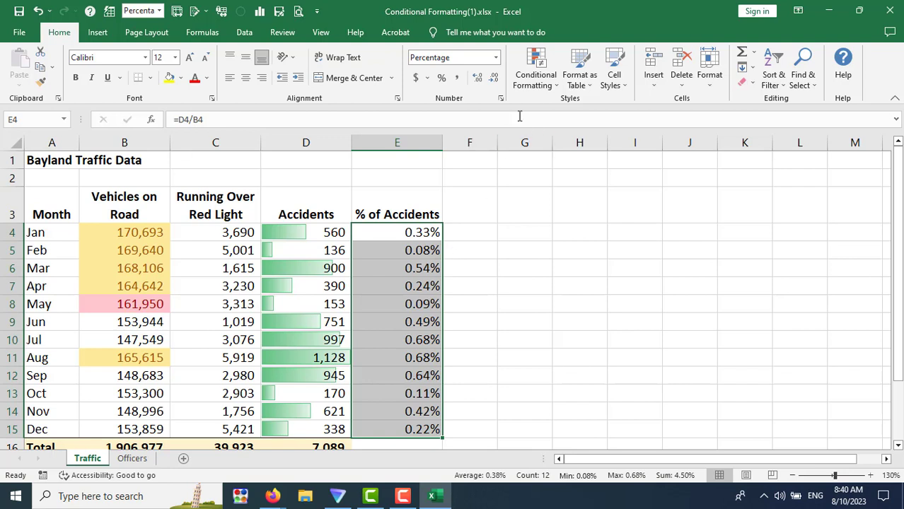
left_click(550, 84)
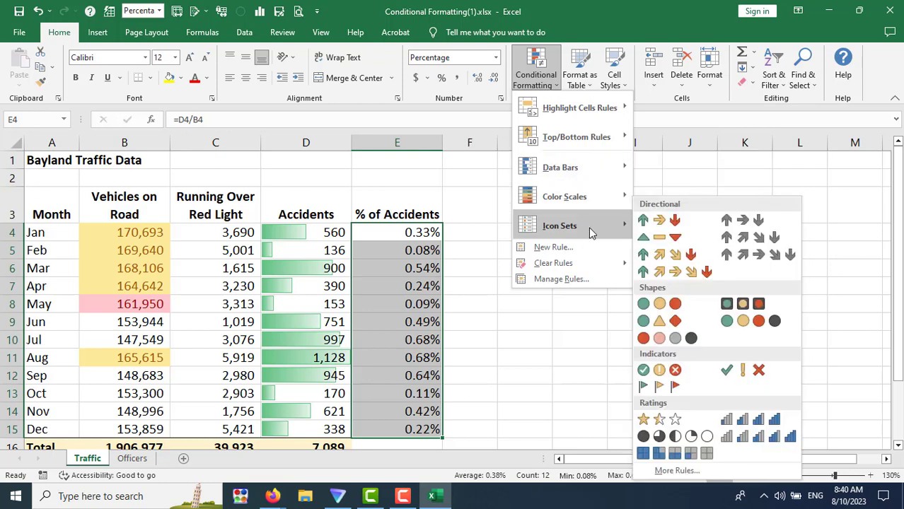
mouse_move(559, 225)
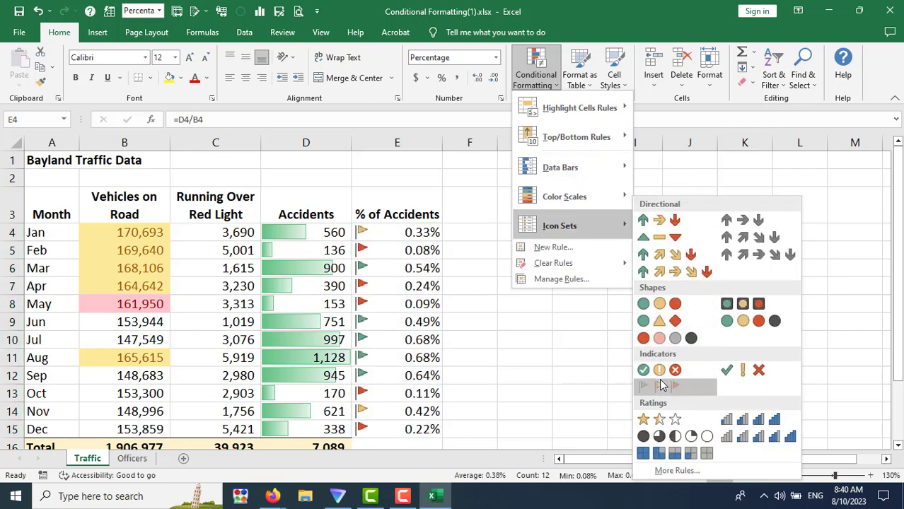
left_click(660, 385)
left_click(614, 322)
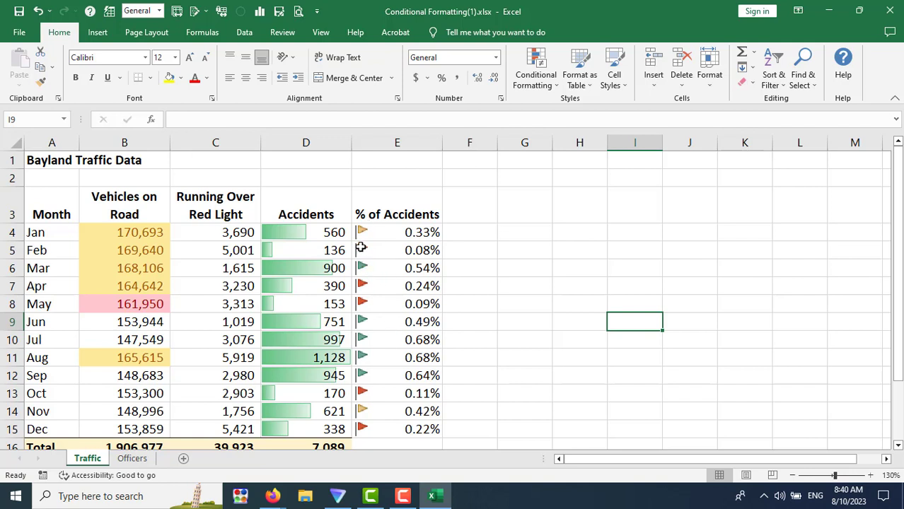
left_click(361, 247)
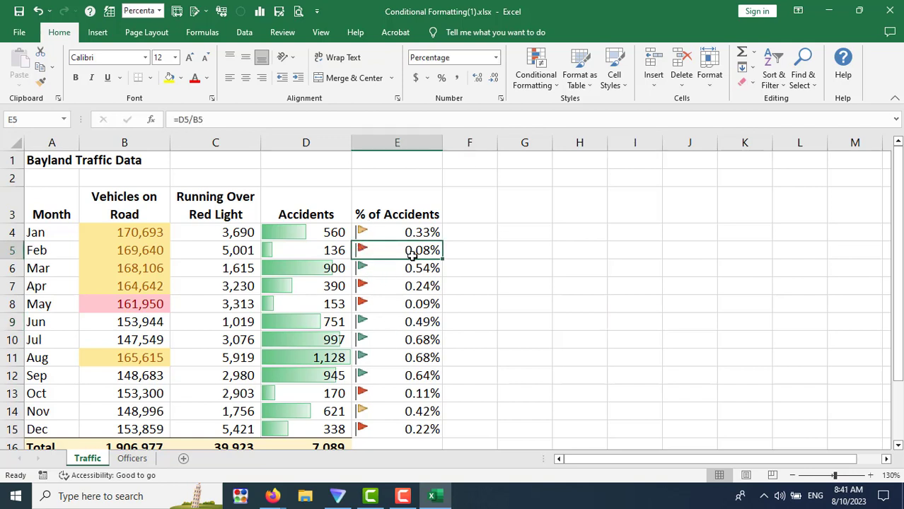
left_click(373, 233)
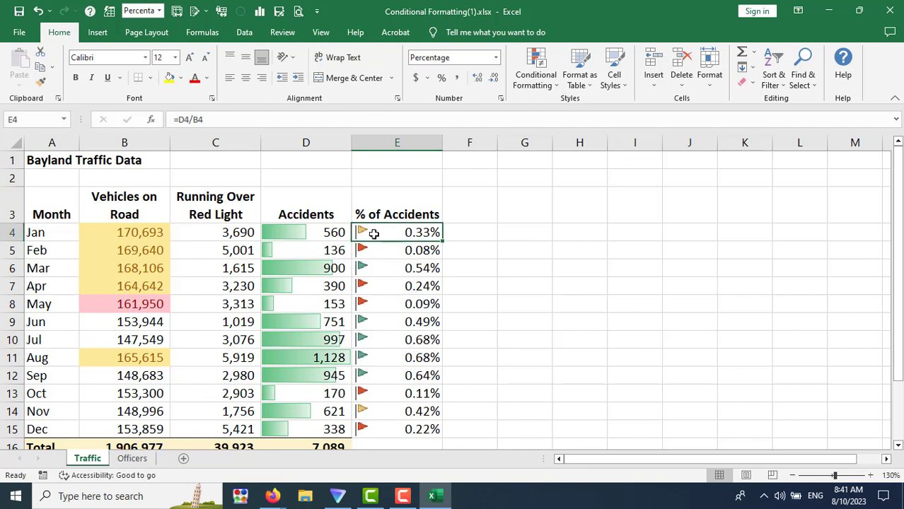
key("Down")
left_click(369, 321)
left_click(366, 340)
left_click(379, 357)
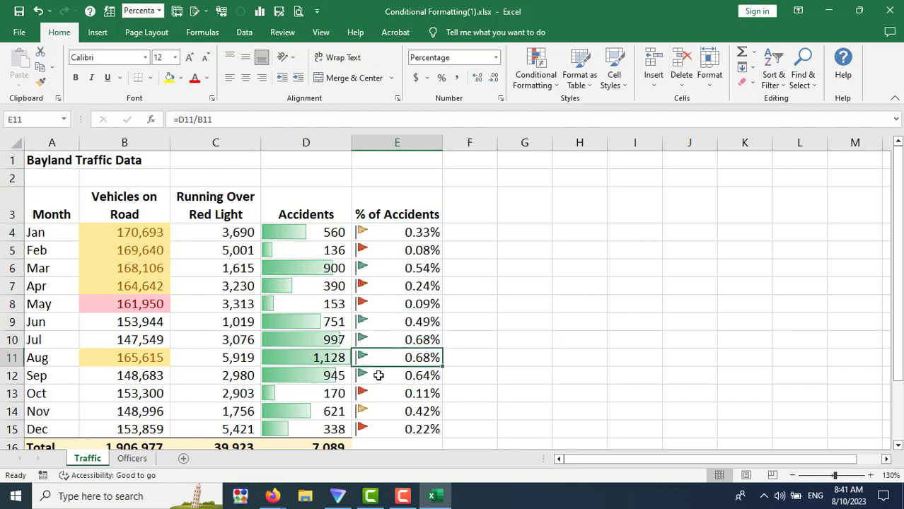
left_click(377, 376)
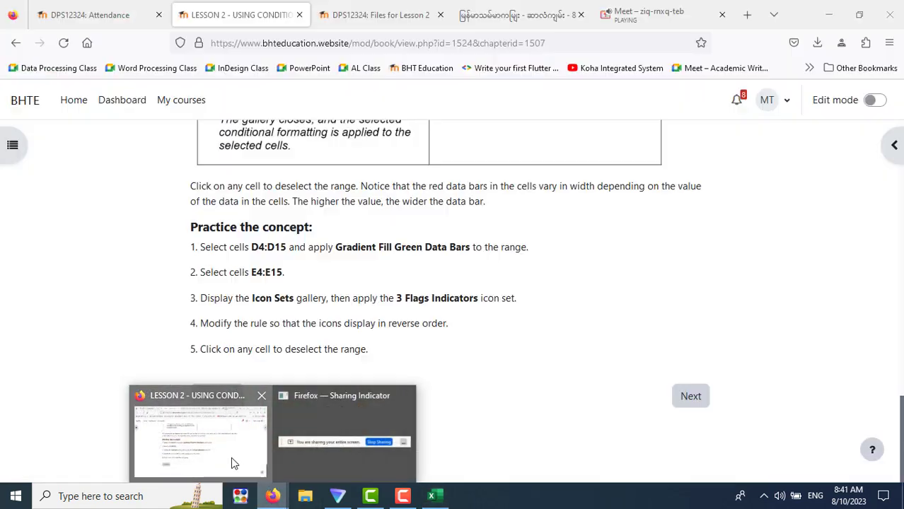
left_click(230, 457)
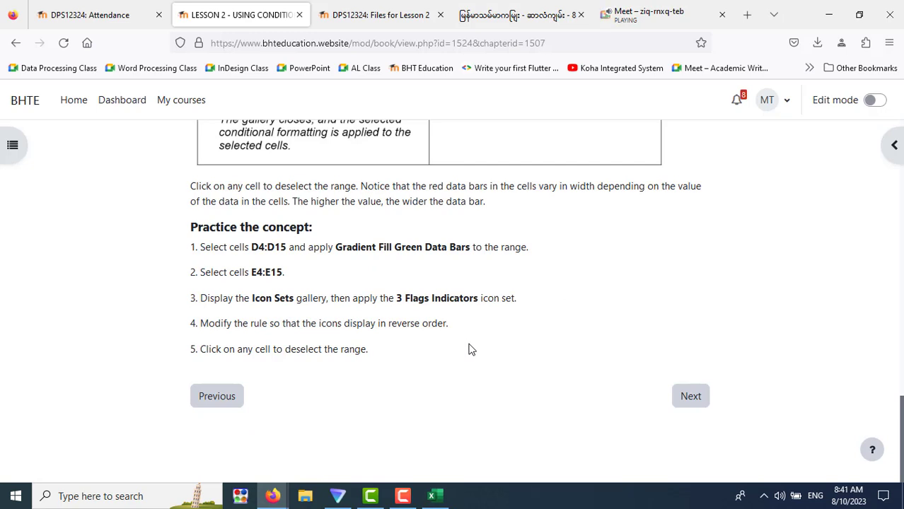
left_click(434, 499)
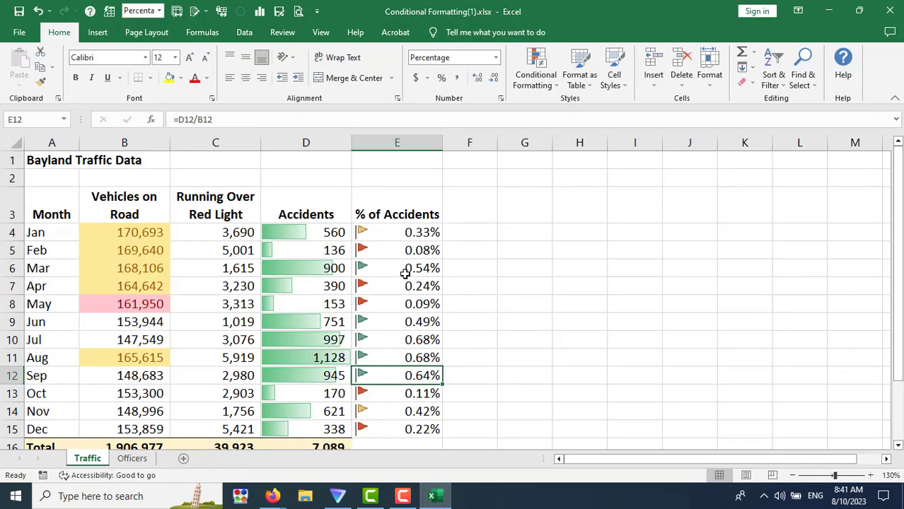
left_click_drag(409, 232, 418, 429)
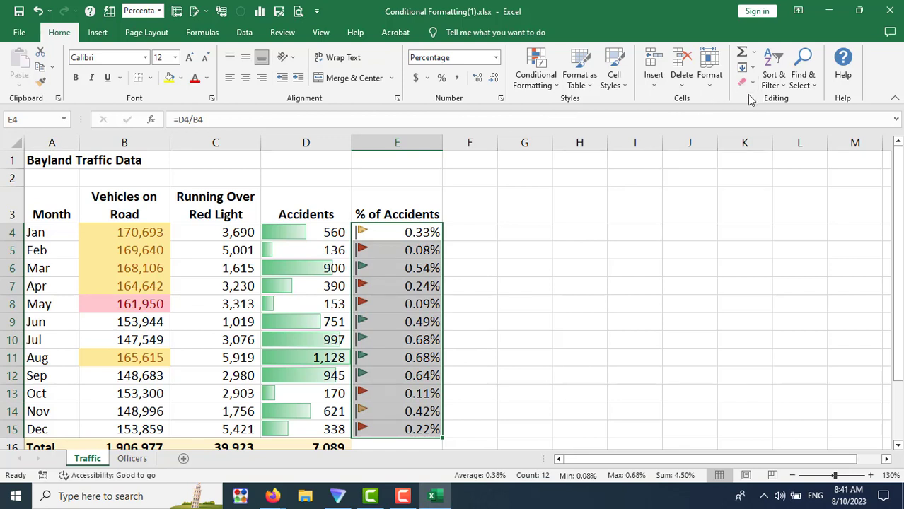
- Edit the 3 Flags icon set rule in Manage Rules to reverse the icon order
left_click(546, 86)
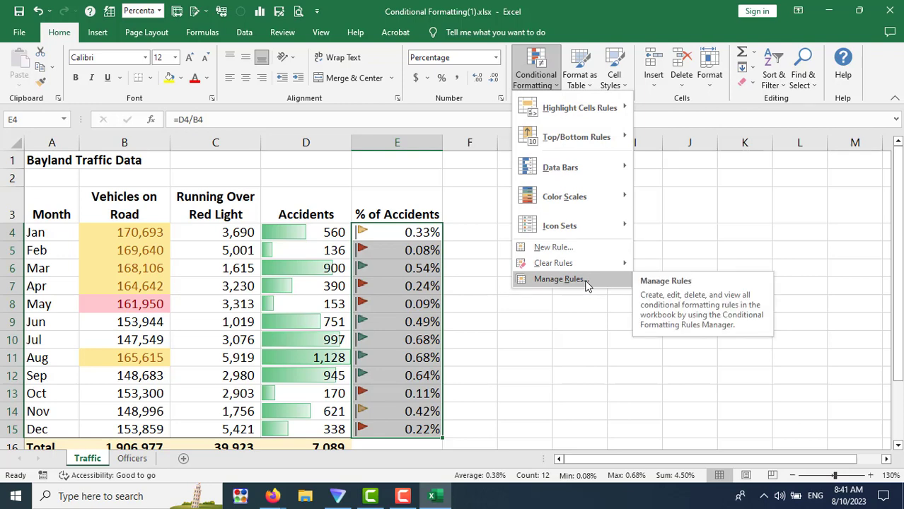
left_click(558, 279)
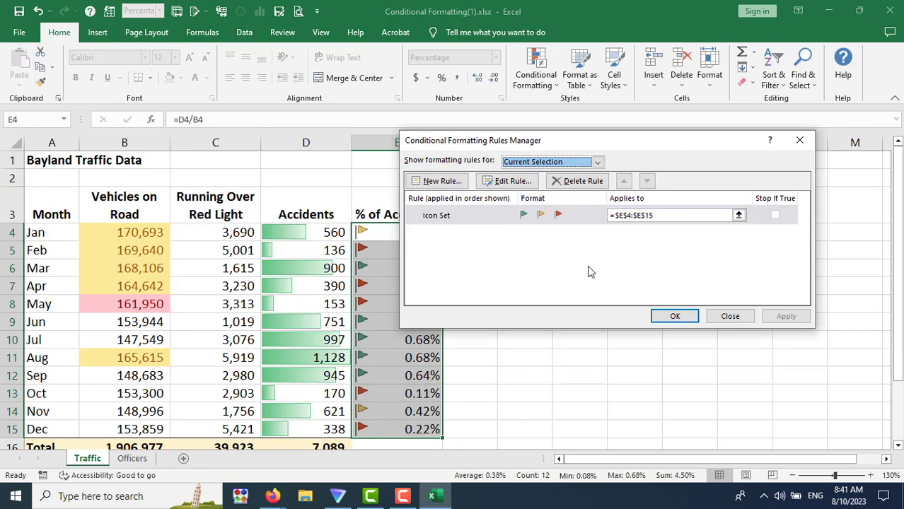
left_click(511, 182)
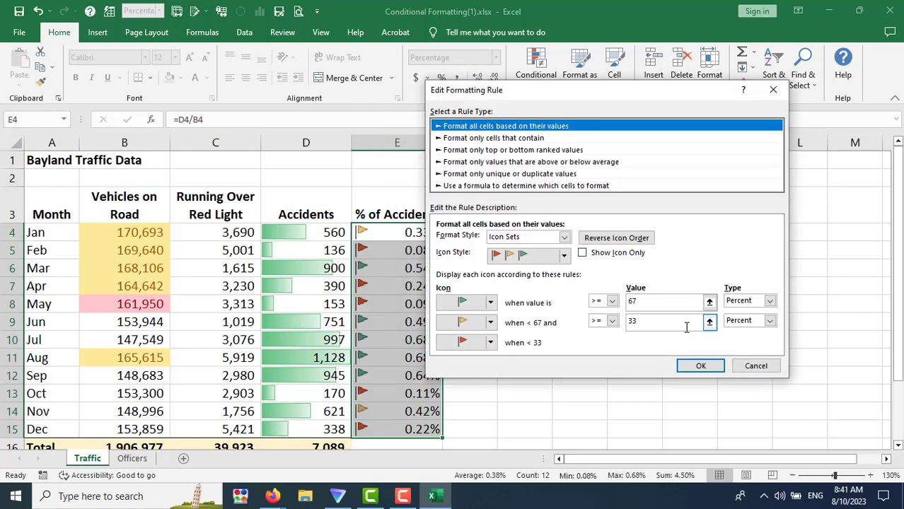
left_click(565, 257)
left_click(565, 258)
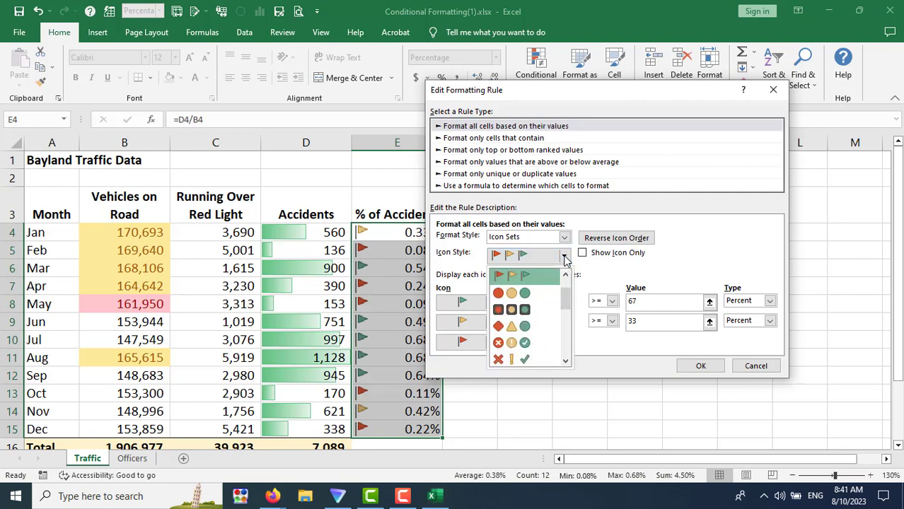
left_click(565, 259)
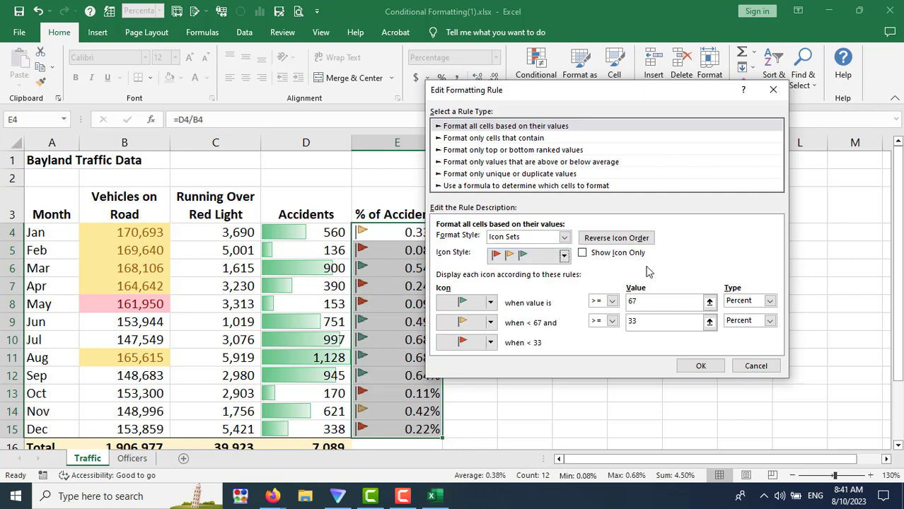
left_click(621, 241)
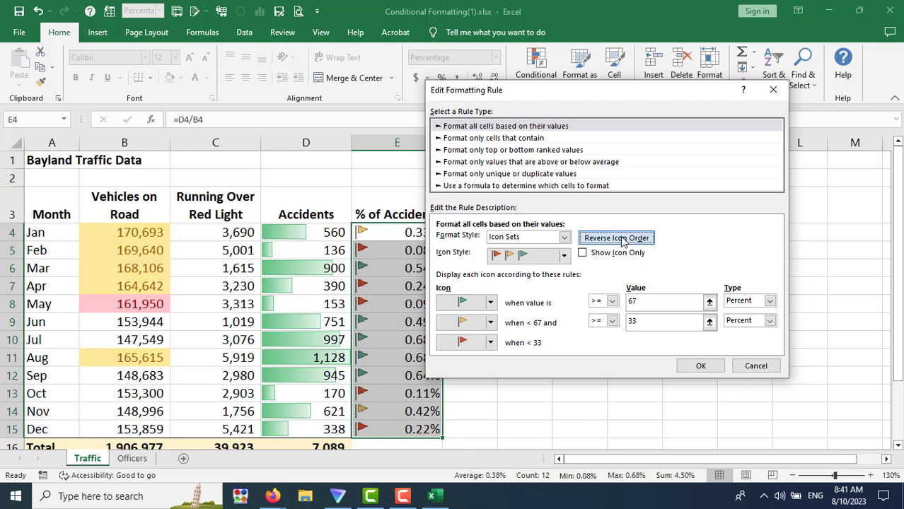
left_click(700, 366)
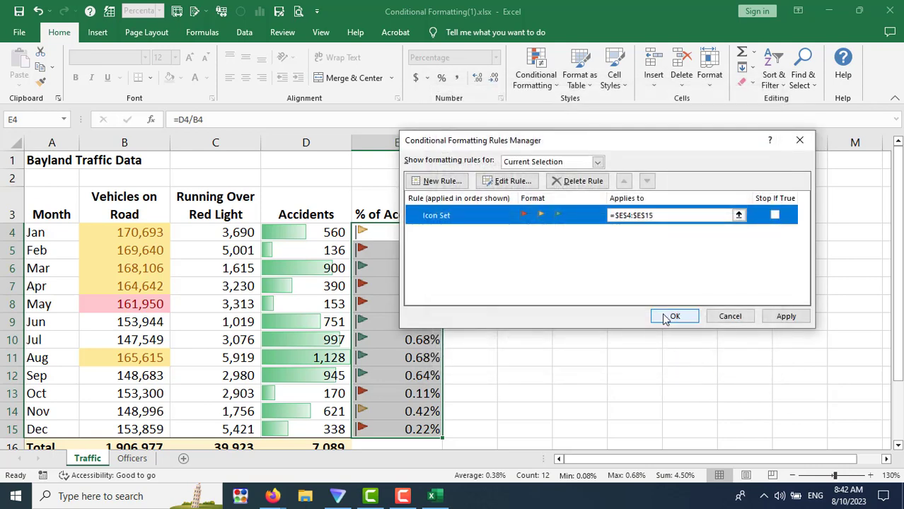
left_click(789, 319)
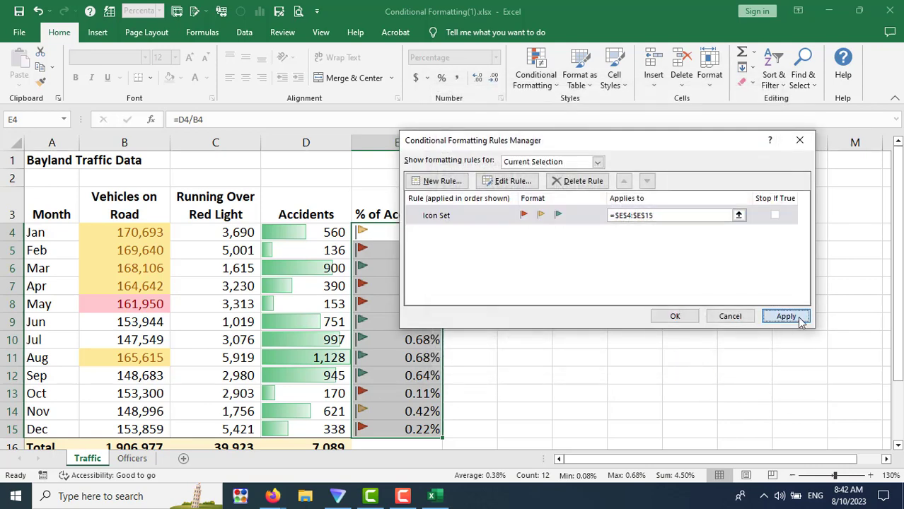
left_click(675, 317)
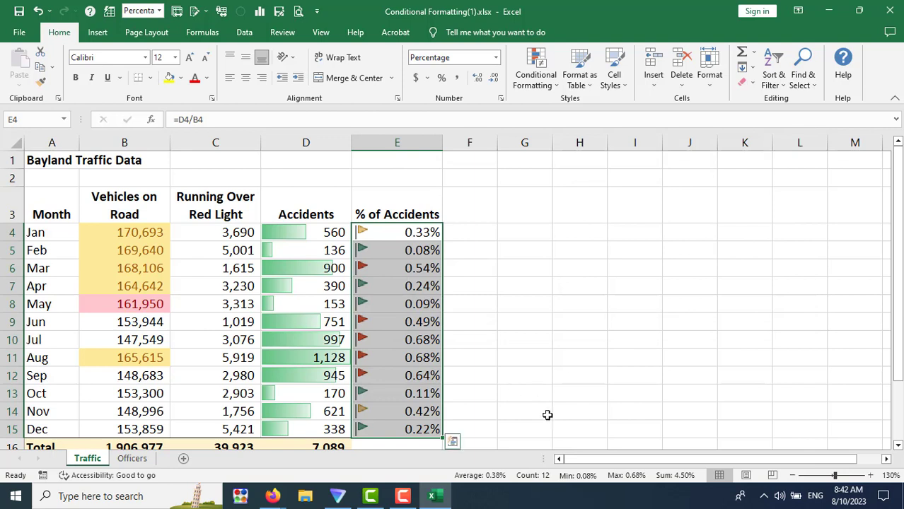
- Check the reversed flags in E5, E10, E11 and E14, then return to the lesson
left_click(574, 385)
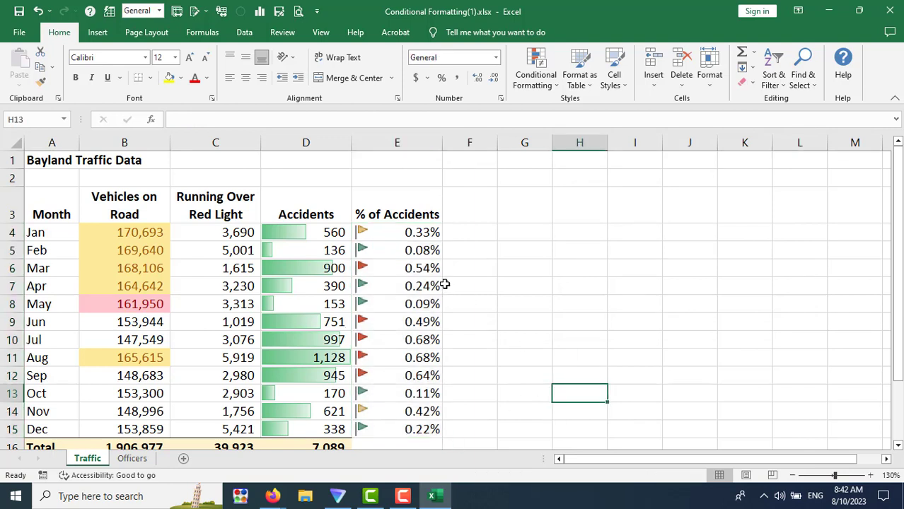
left_click(377, 250)
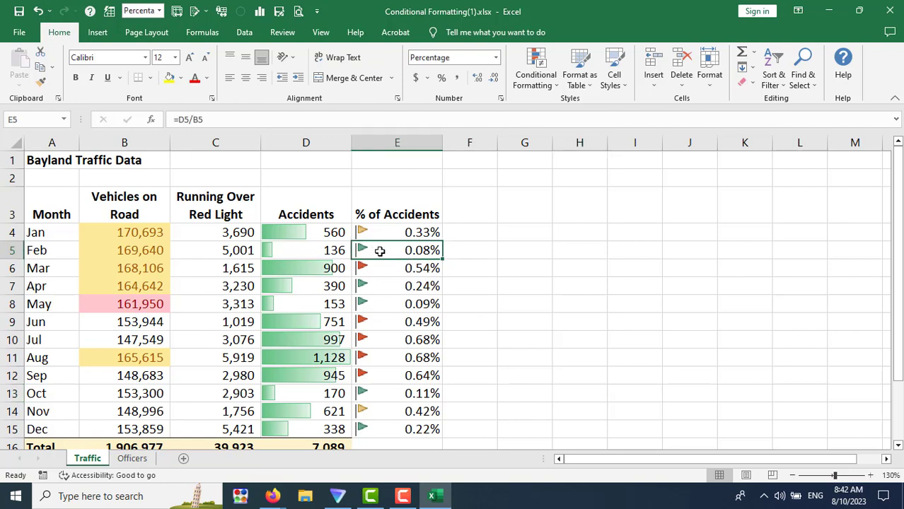
left_click(377, 340)
left_click(379, 363)
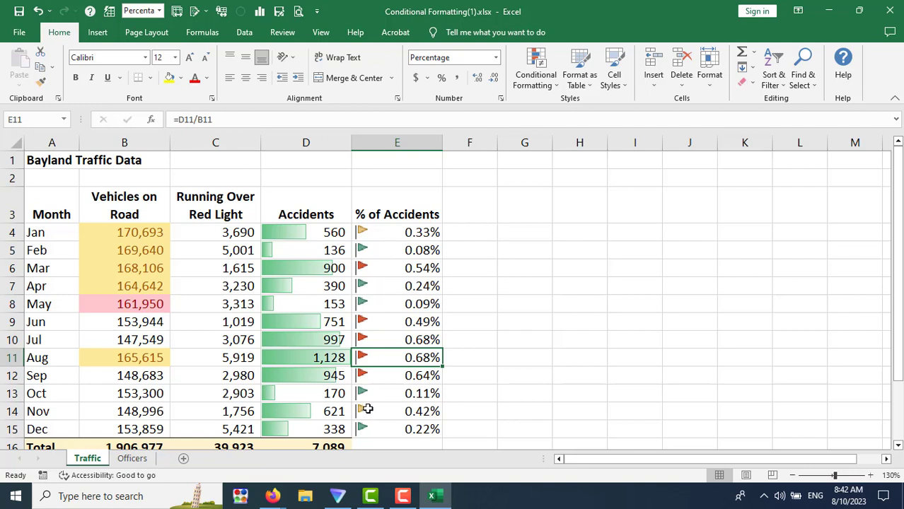
left_click(373, 412)
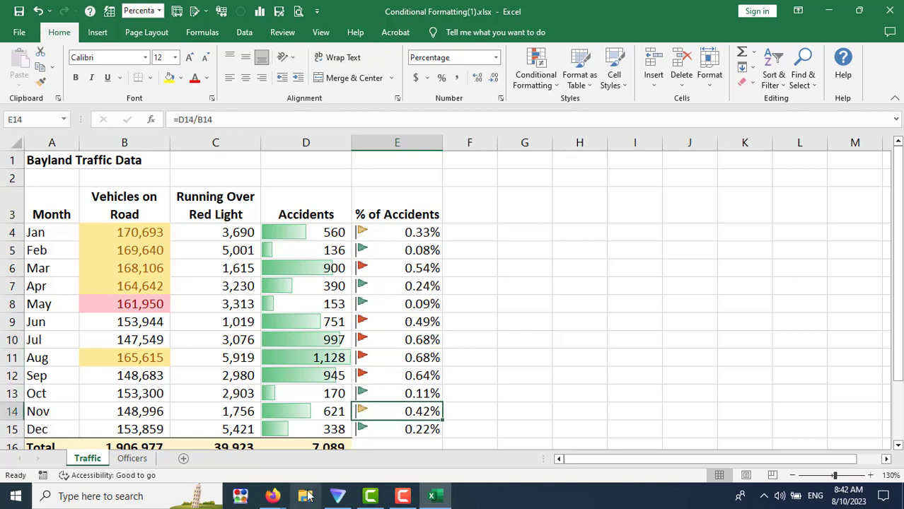
left_click(269, 499)
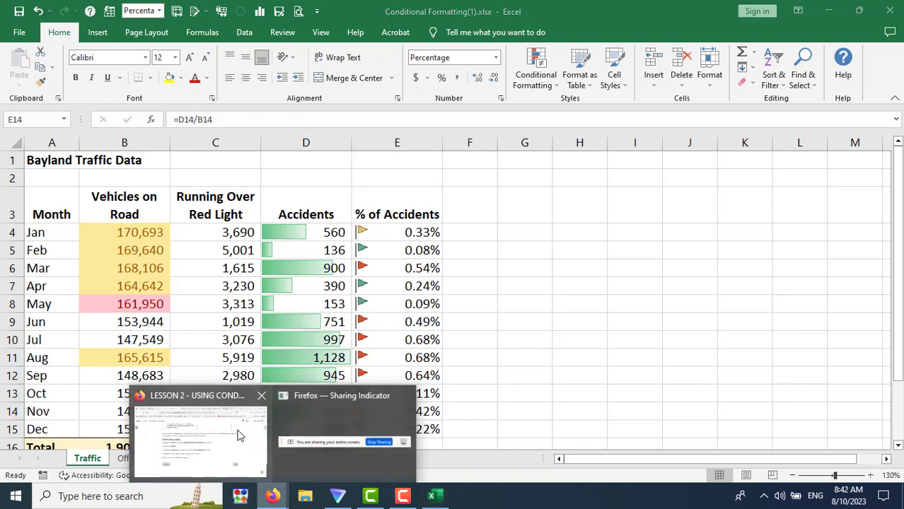
left_click(198, 424)
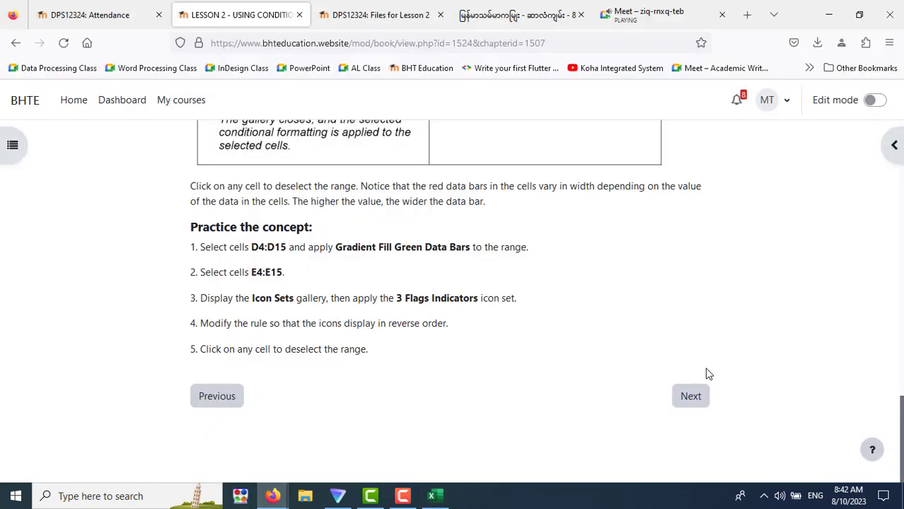
- Read lesson section 2.7 Deleting a Conditional Format, then go back to Excel
left_click(695, 397)
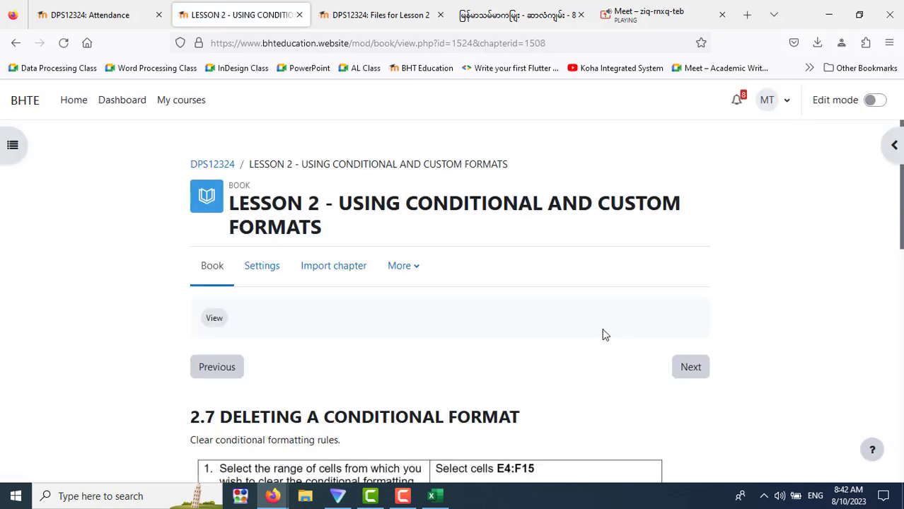
scroll(605, 334, "down", 3)
scroll(604, 334, "down", 3)
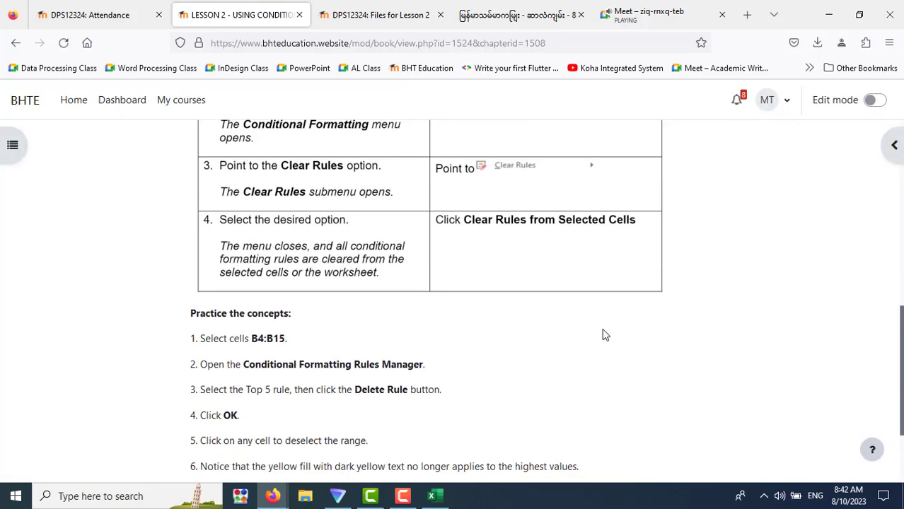
scroll(605, 334, "up", 2)
scroll(604, 334, "up", 1)
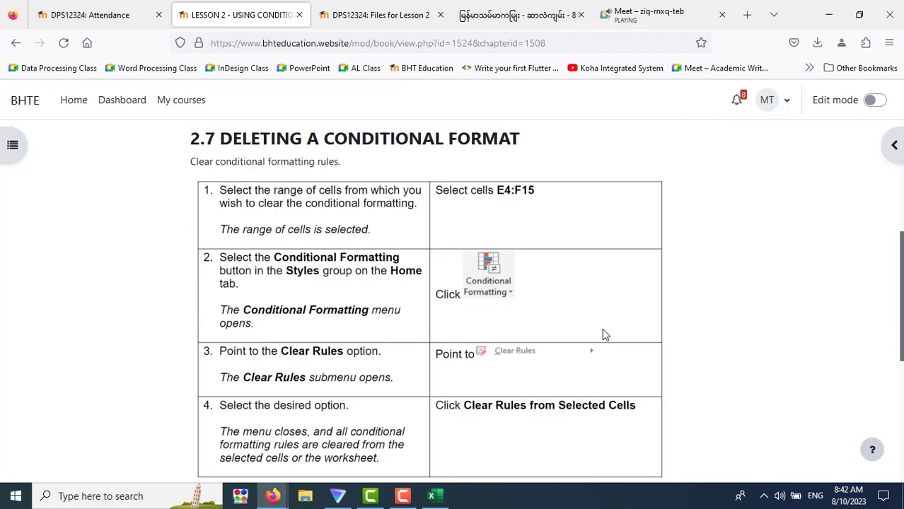
scroll(605, 333, "down", 5)
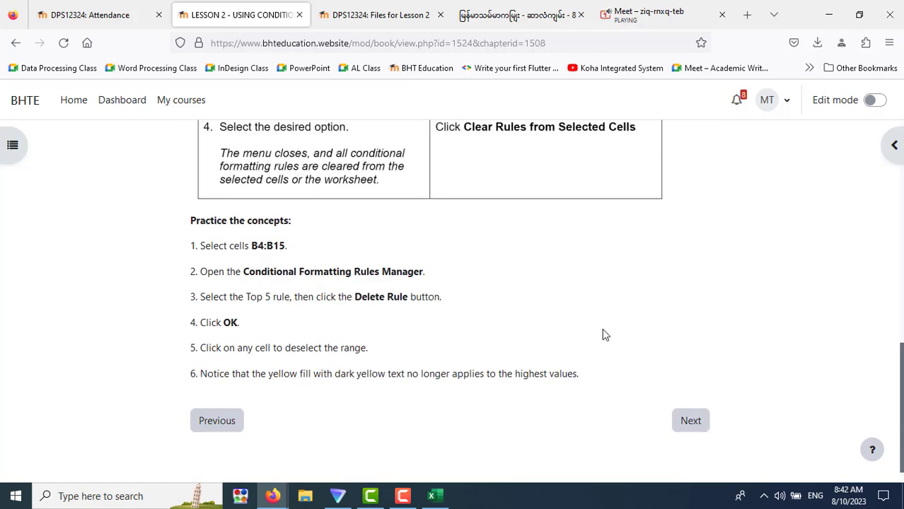
left_click(434, 496)
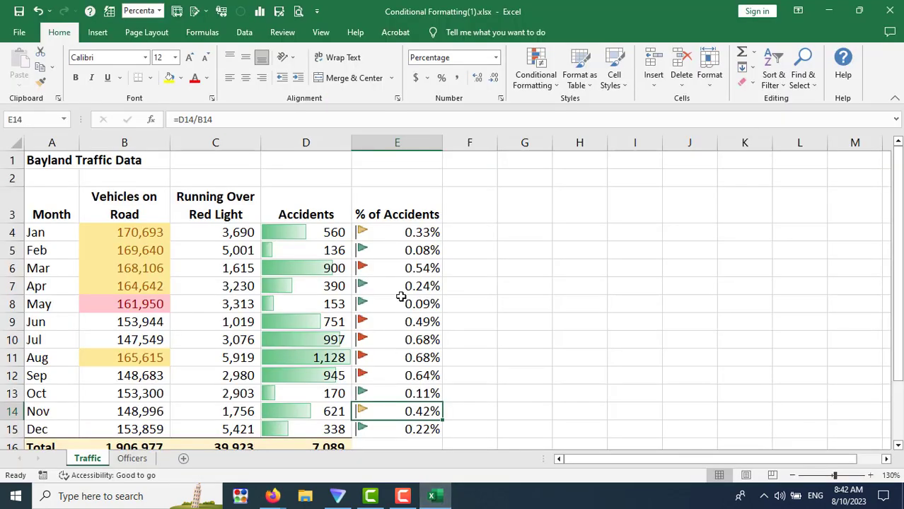
- Clear the flag icon rules from E4:E15 and return to the lesson page
left_click_drag(409, 236, 385, 391)
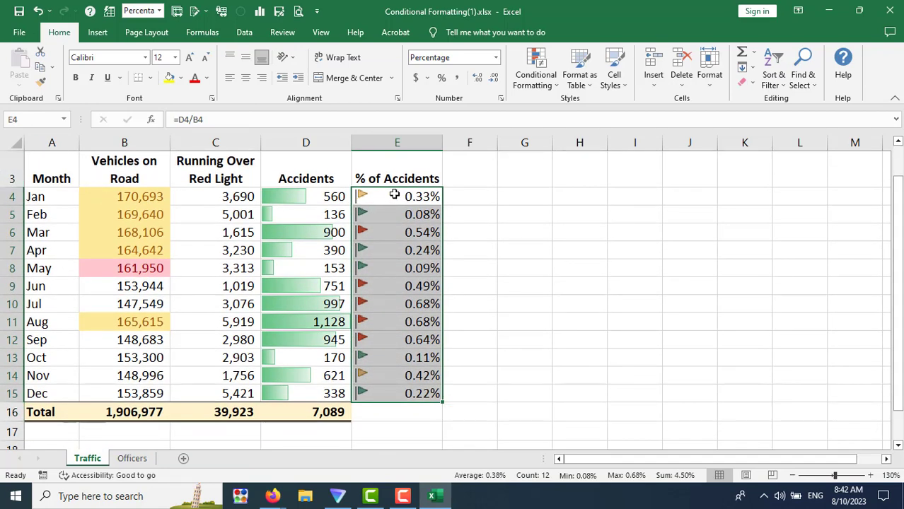
left_click(542, 84)
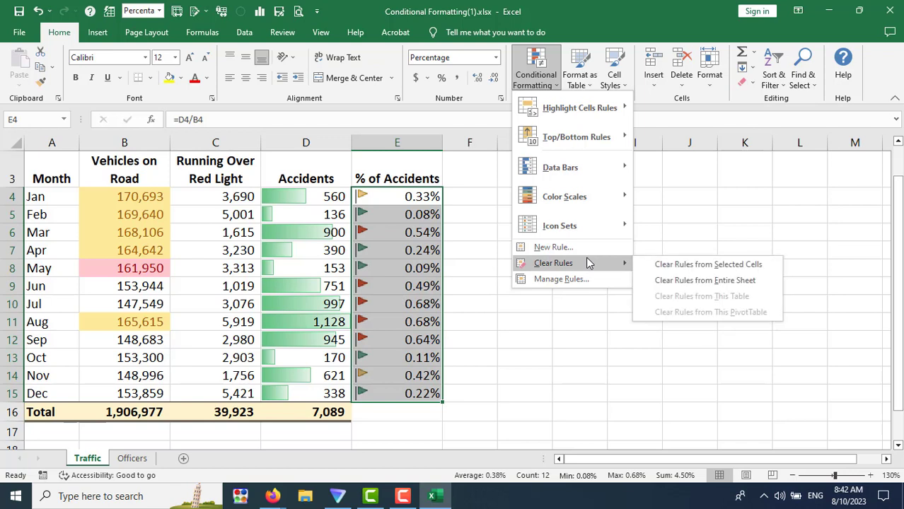
mouse_move(559, 263)
left_click(657, 264)
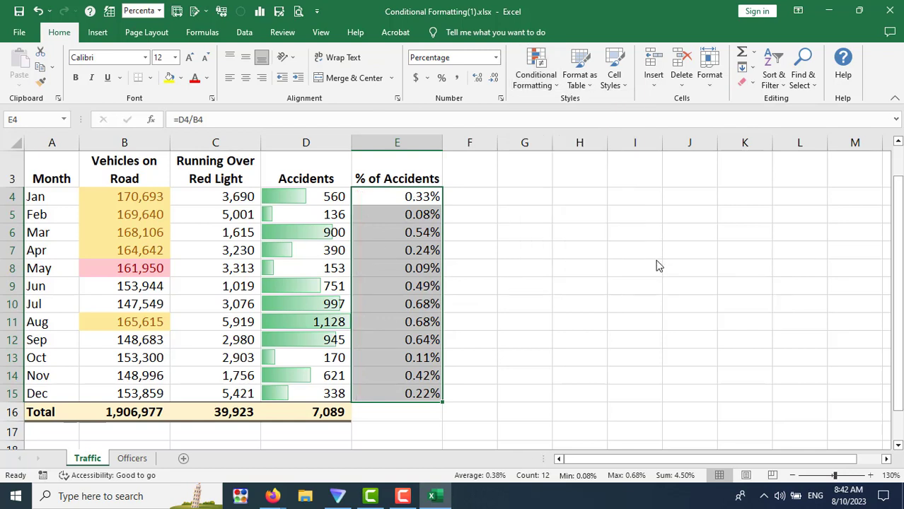
left_click(657, 266)
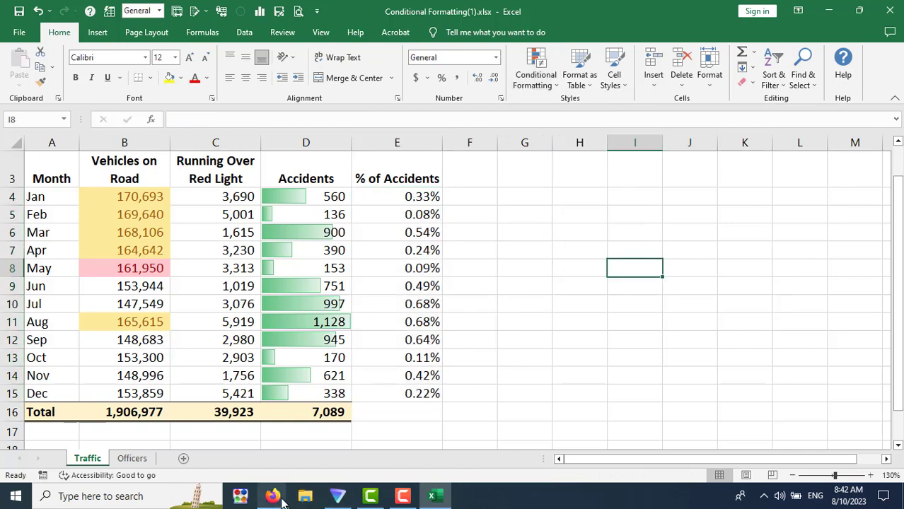
left_click(215, 451)
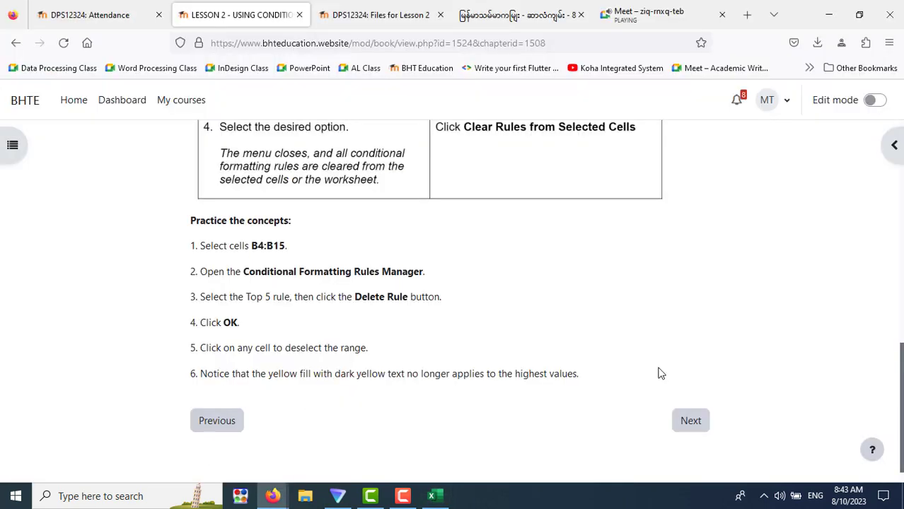
- Read lesson section 2.8 Creating a Custom Number Format, then go back to Excel
left_click(686, 424)
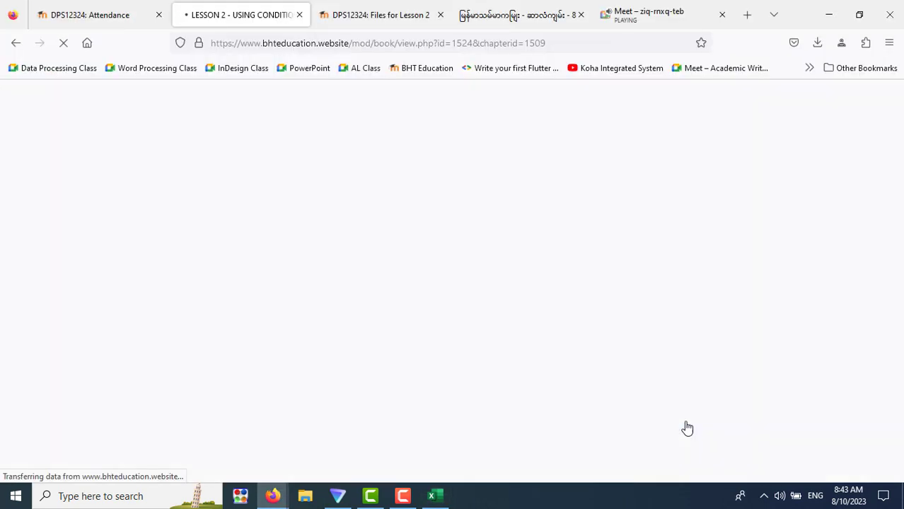
scroll(563, 332, "down", 3)
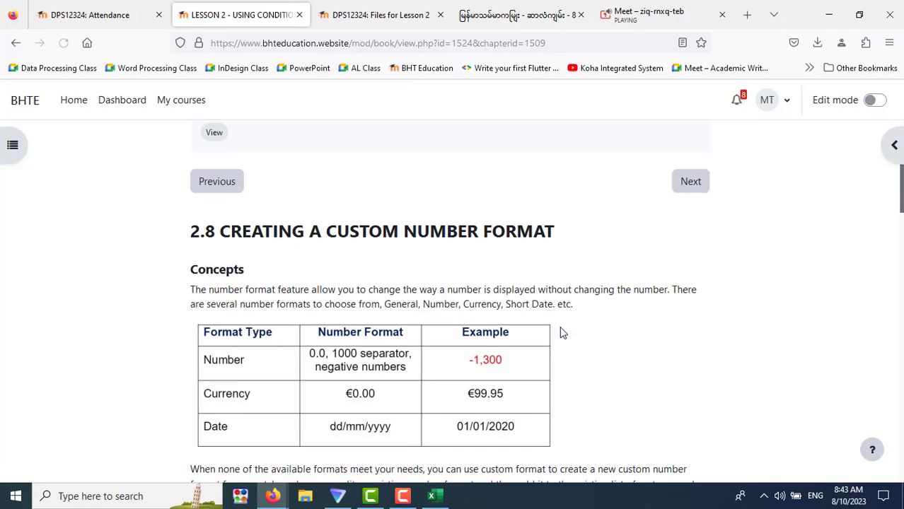
scroll(605, 317, "down", 5)
scroll(604, 317, "down", 5)
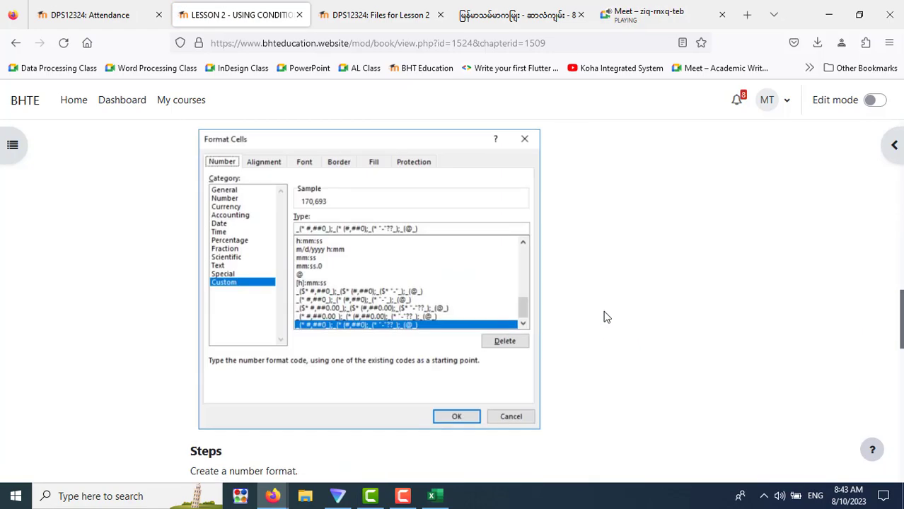
scroll(605, 316, "up", 5)
scroll(605, 317, "up", 5)
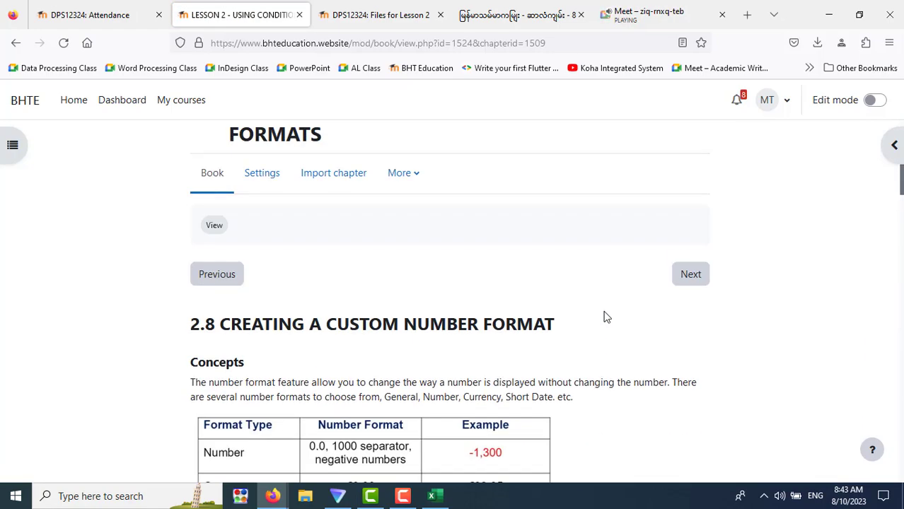
scroll(604, 316, "down", 2)
scroll(605, 317, "down", 3)
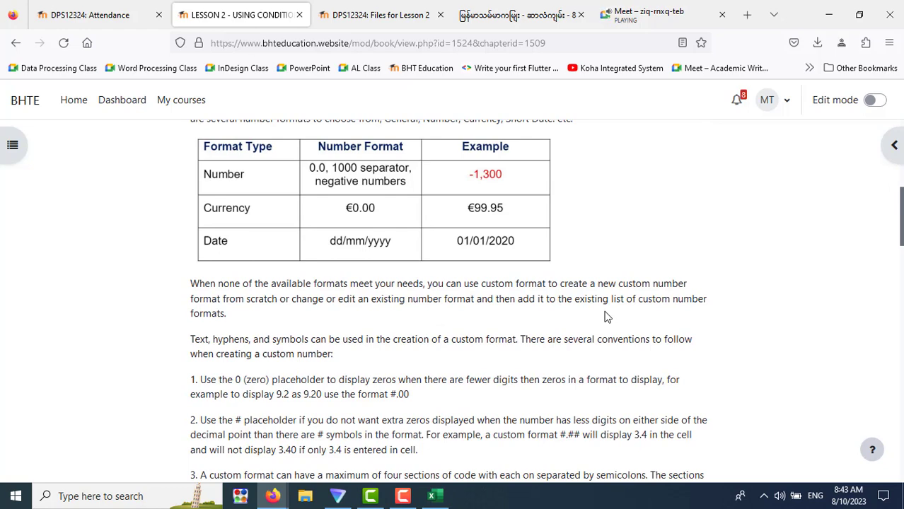
left_click(435, 499)
- Select the E, D, B and C data columns (rows 4–15) in turn, then return to the LESSON 2 page
left_click(408, 194)
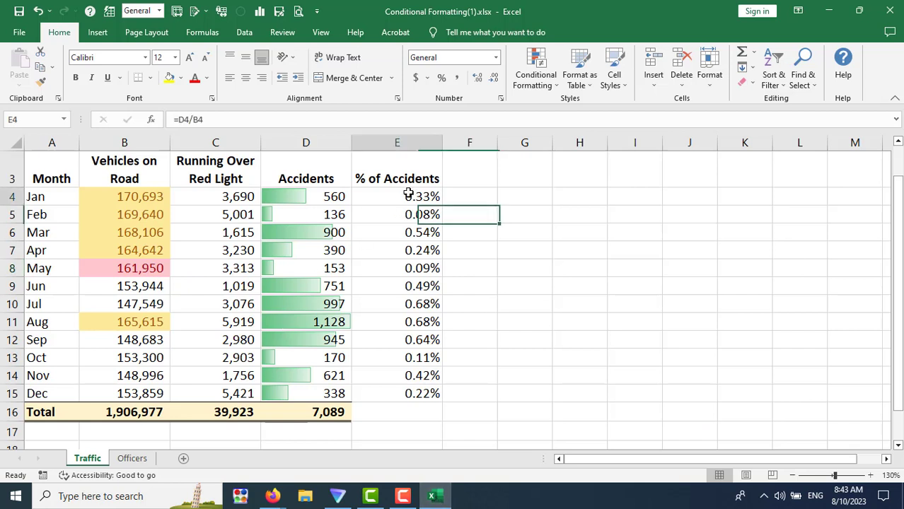
left_click_drag(408, 195, 407, 388)
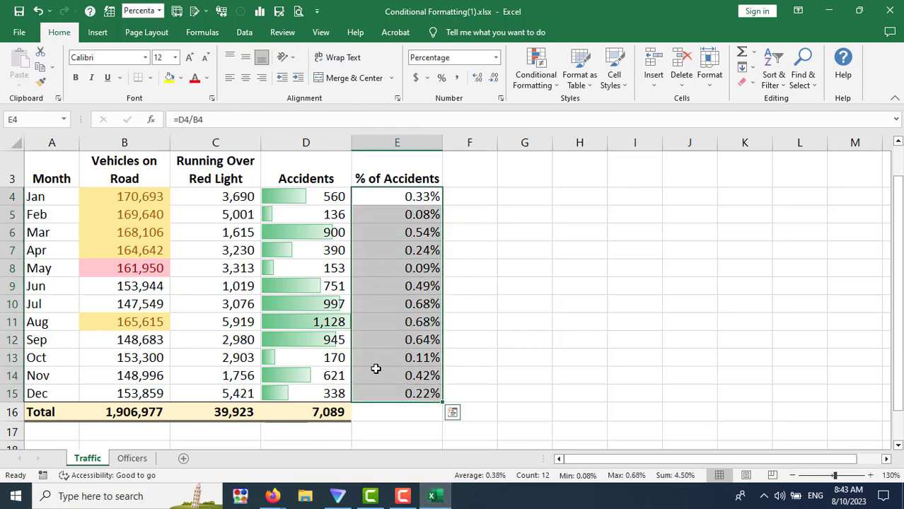
left_click_drag(297, 195, 324, 394)
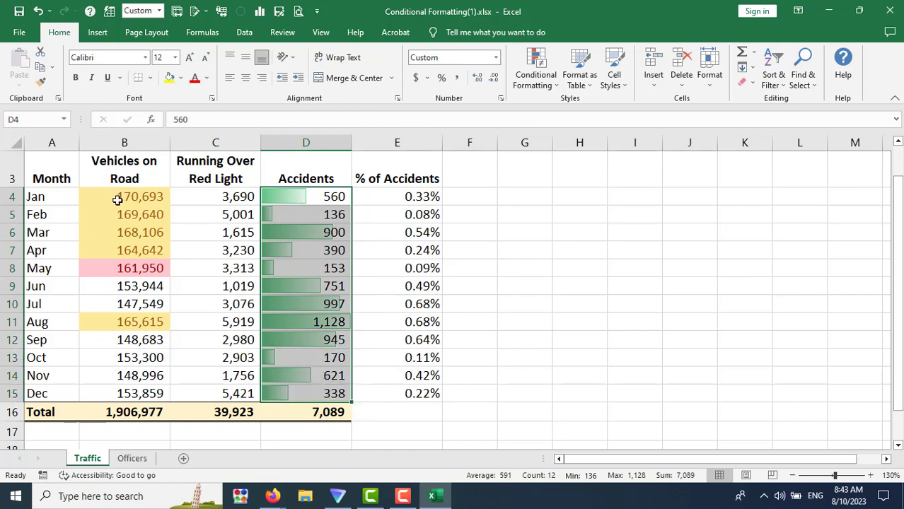
left_click_drag(117, 198, 133, 396)
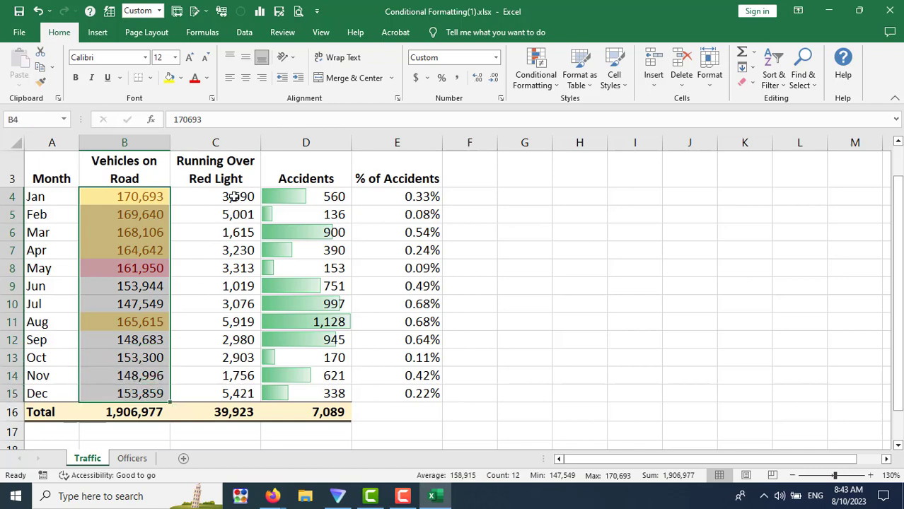
left_click_drag(233, 196, 223, 398)
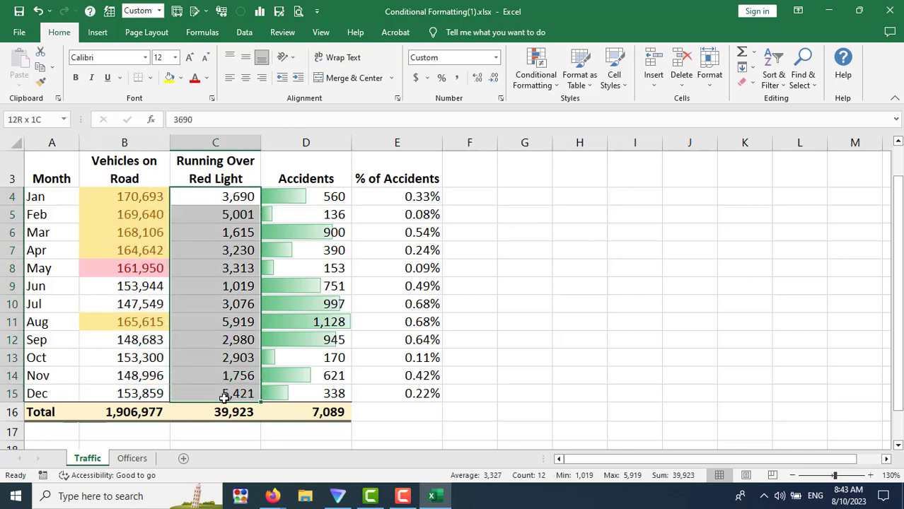
left_click(417, 410)
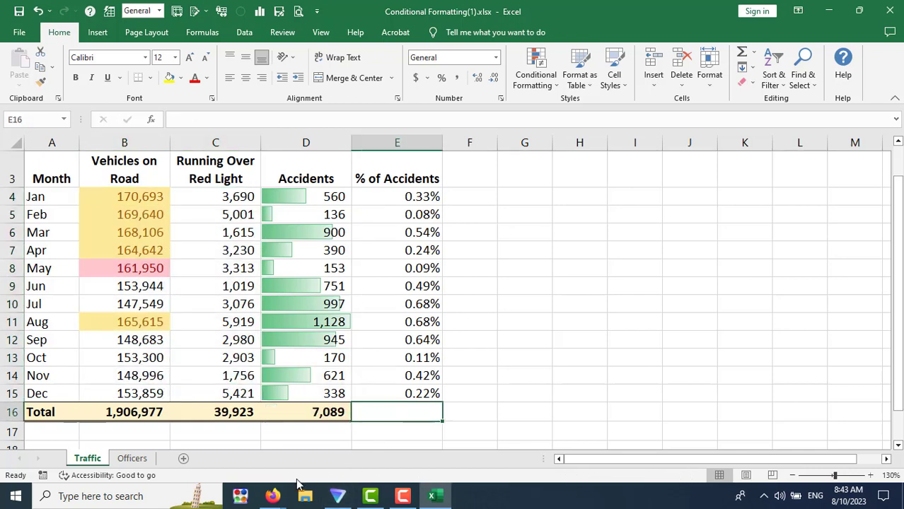
left_click(272, 496)
left_click(237, 464)
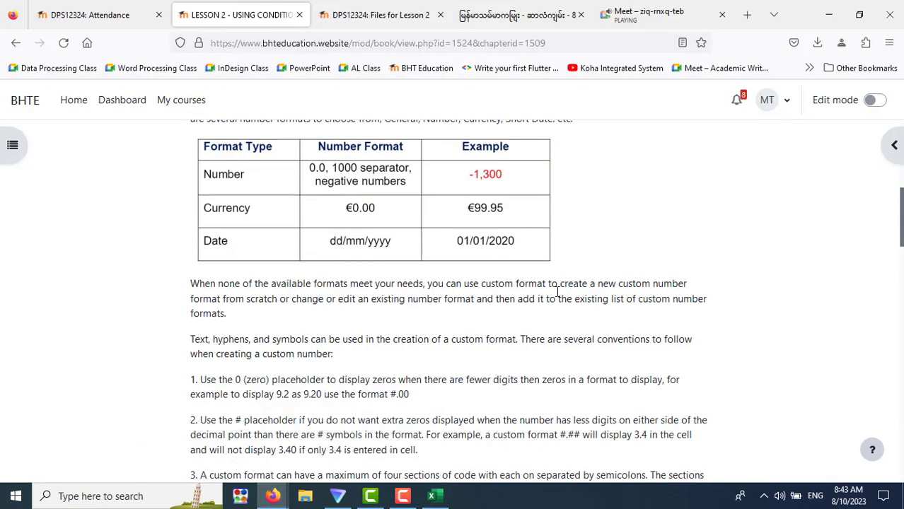
scroll(271, 244, "up", 2)
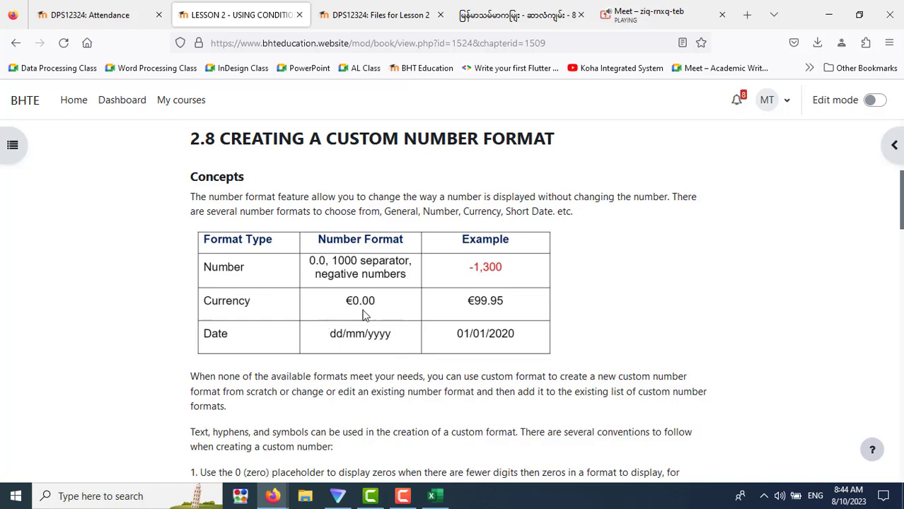
scroll(425, 342, "down", 3)
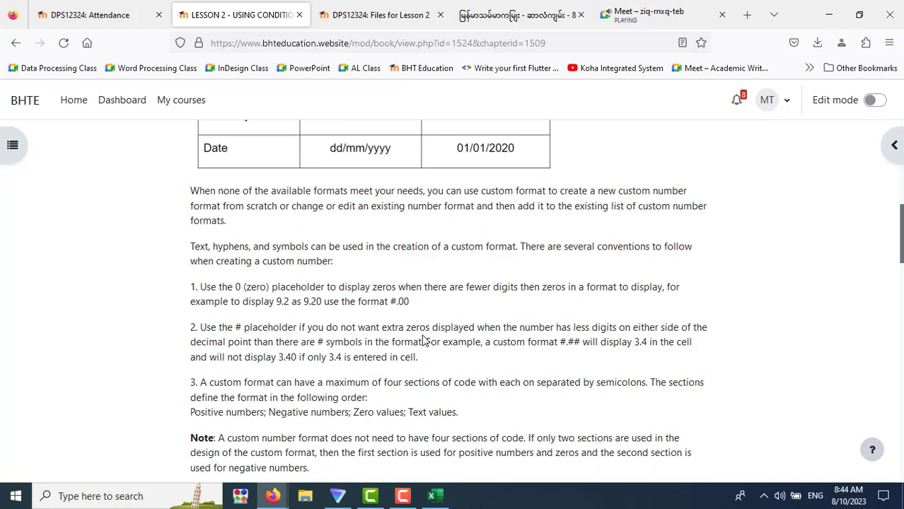
scroll(425, 342, "up", 2)
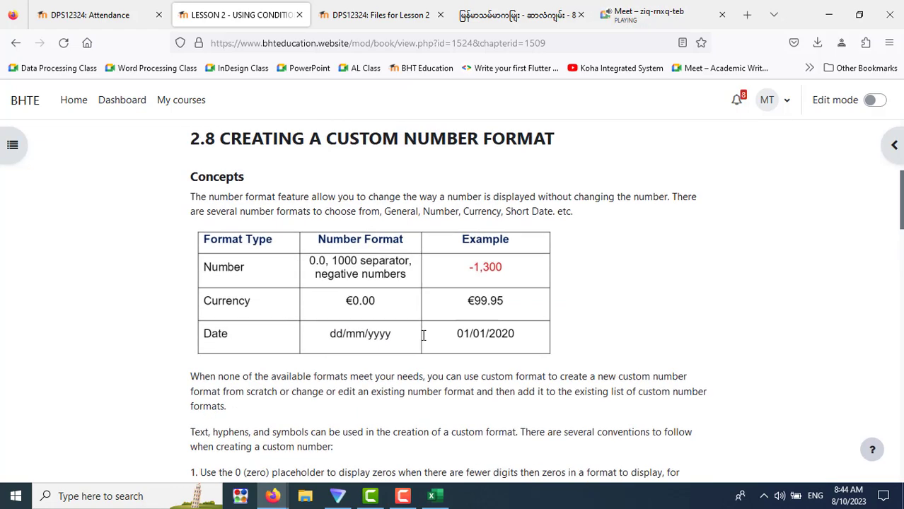
scroll(424, 342, "down", 1)
scroll(424, 341, "down", 2)
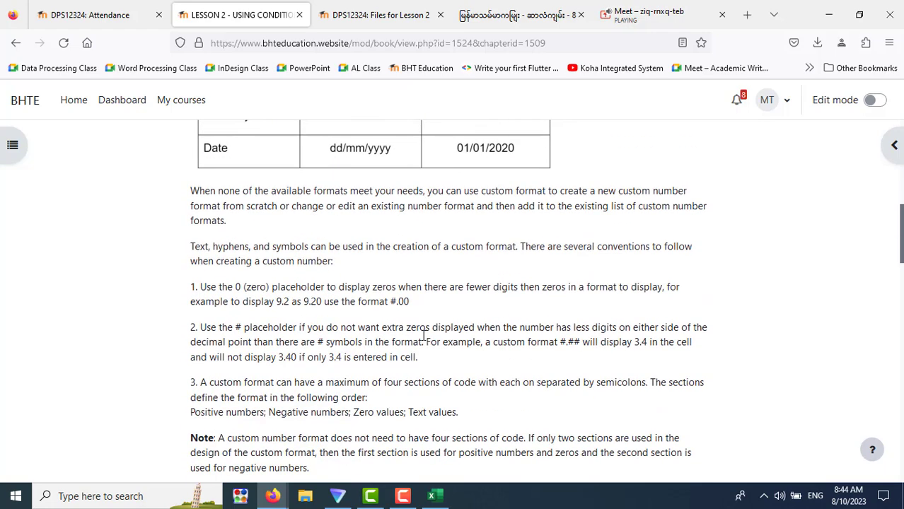
scroll(251, 331, "up", 1)
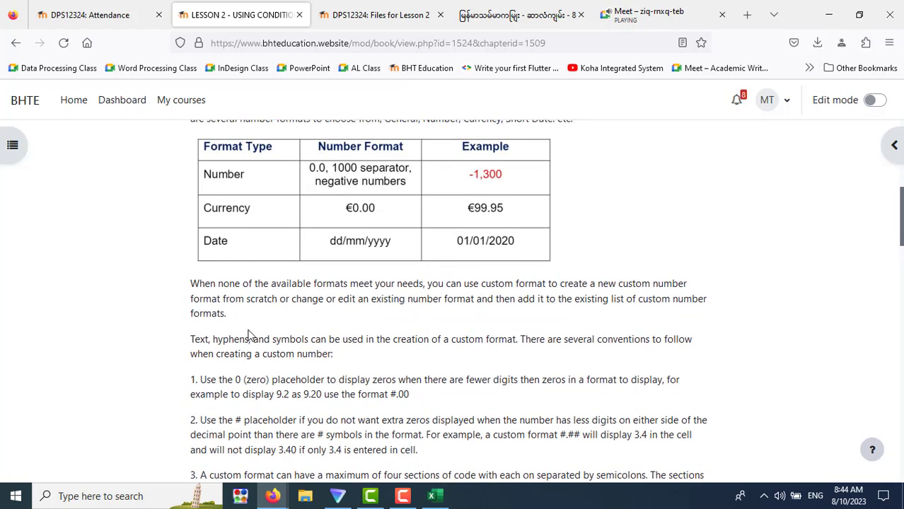
scroll(254, 330, "up", 2)
scroll(262, 329, "down", 2)
scroll(532, 415, "down", 2)
scroll(532, 416, "down", 1)
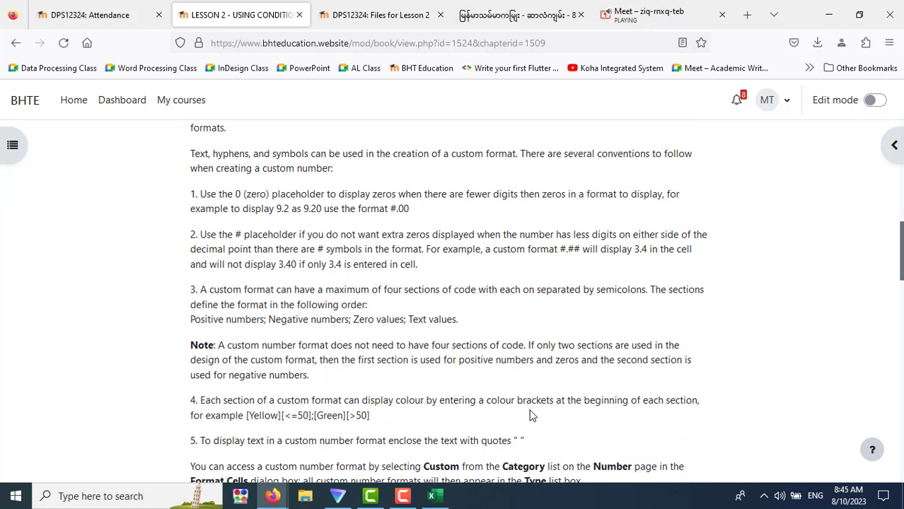
scroll(532, 416, "up", 2)
scroll(532, 416, "up", 1)
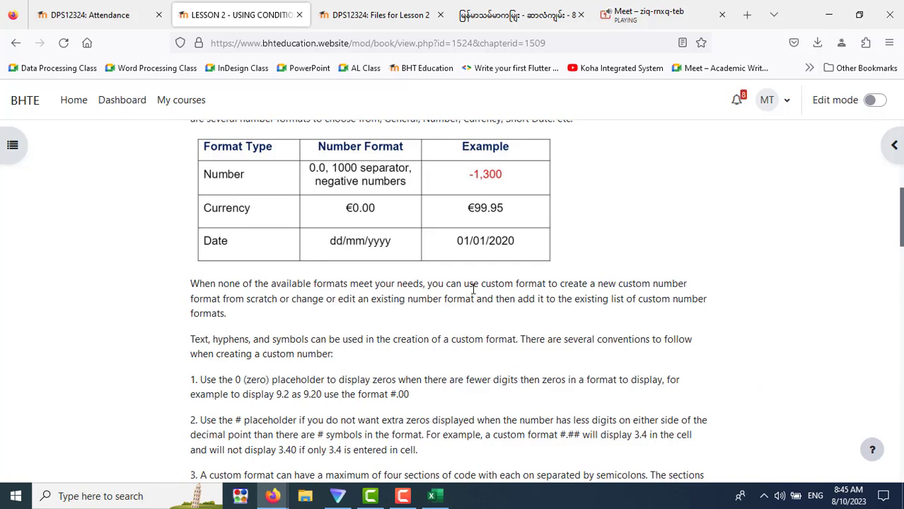
scroll(474, 289, "down", 3)
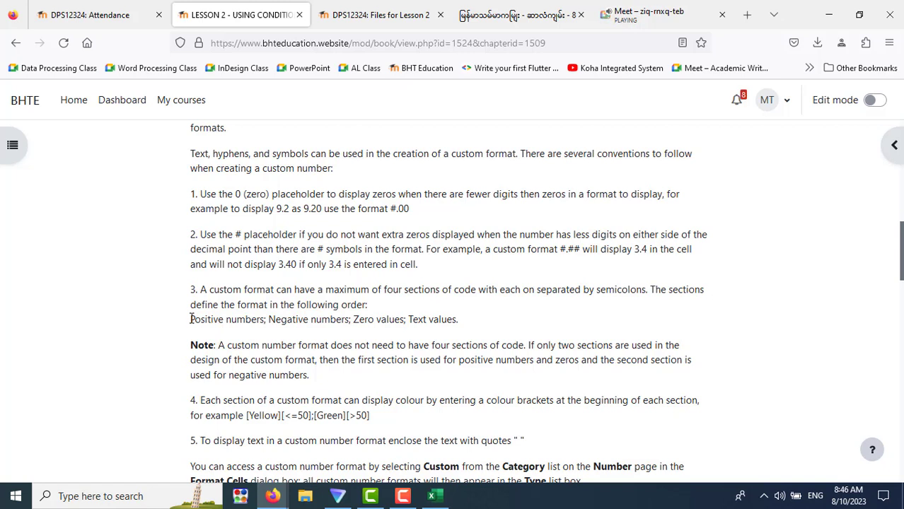
left_click_drag(191, 320, 269, 322)
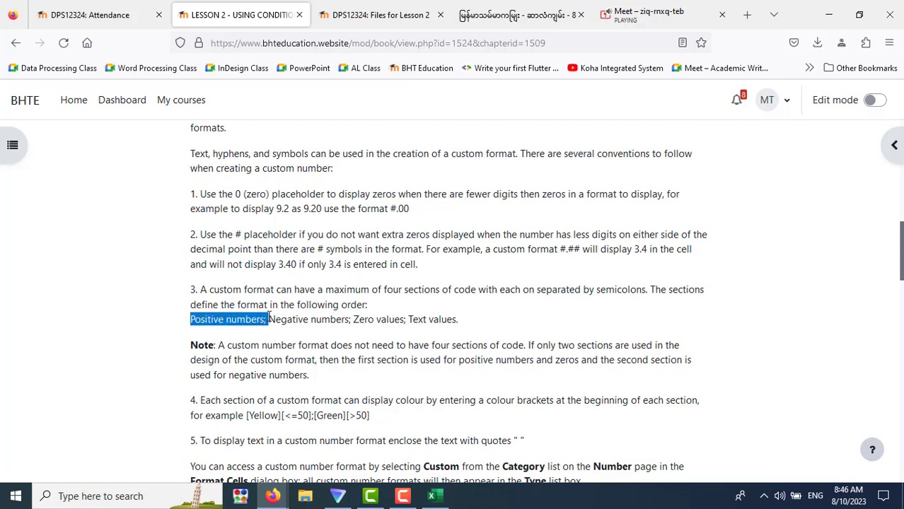
left_click(359, 320)
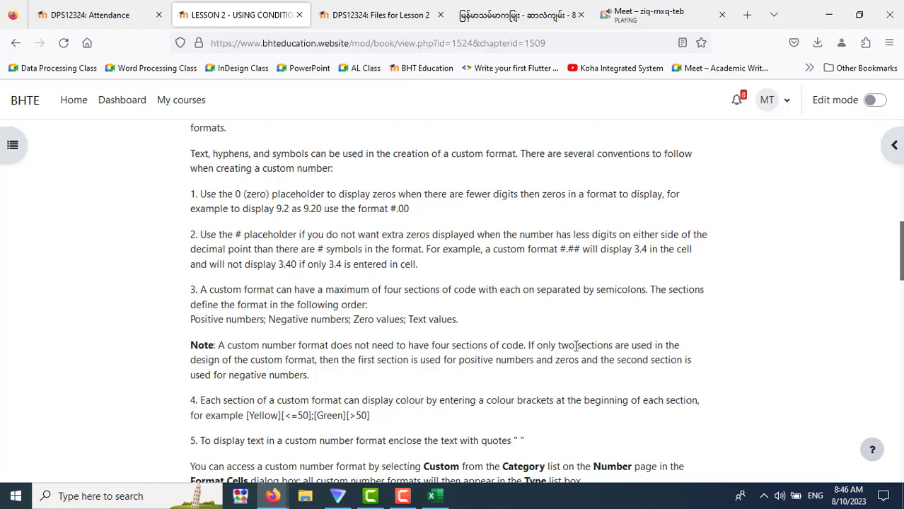
scroll(577, 346, "down", 3)
scroll(576, 346, "down", 2)
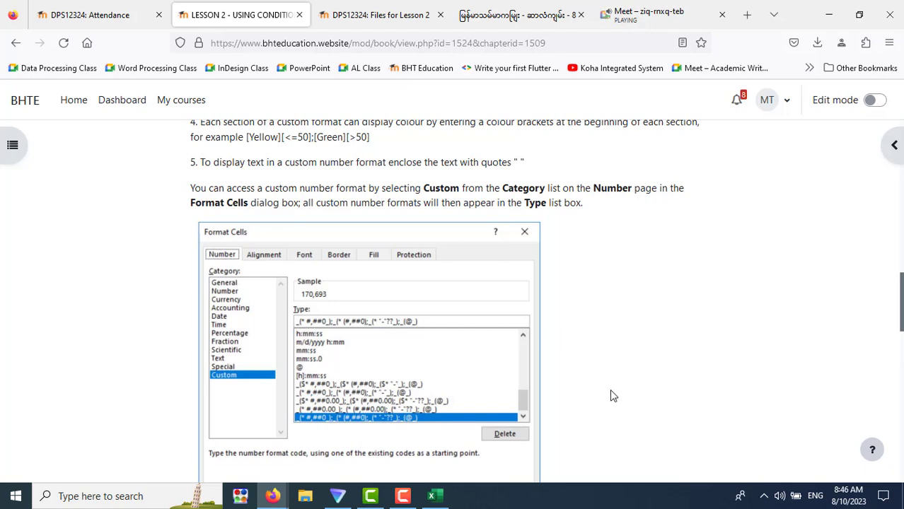
scroll(610, 389, "up", 2)
scroll(609, 396, "up", 2)
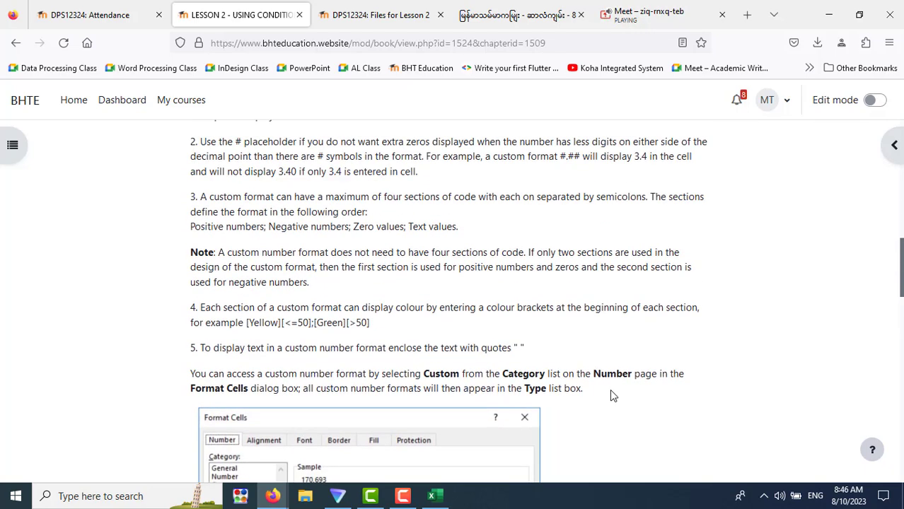
scroll(610, 396, "up", 2)
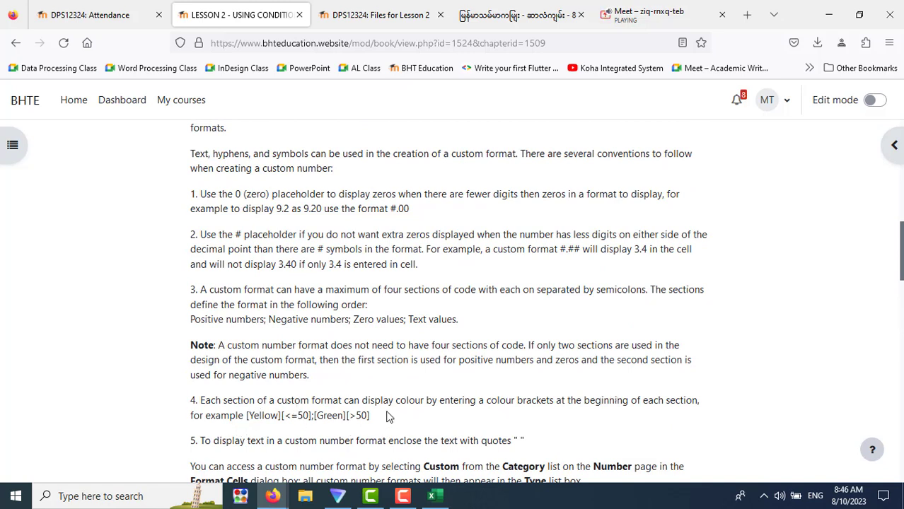
scroll(388, 417, "down", 4)
scroll(358, 265, "up", 2)
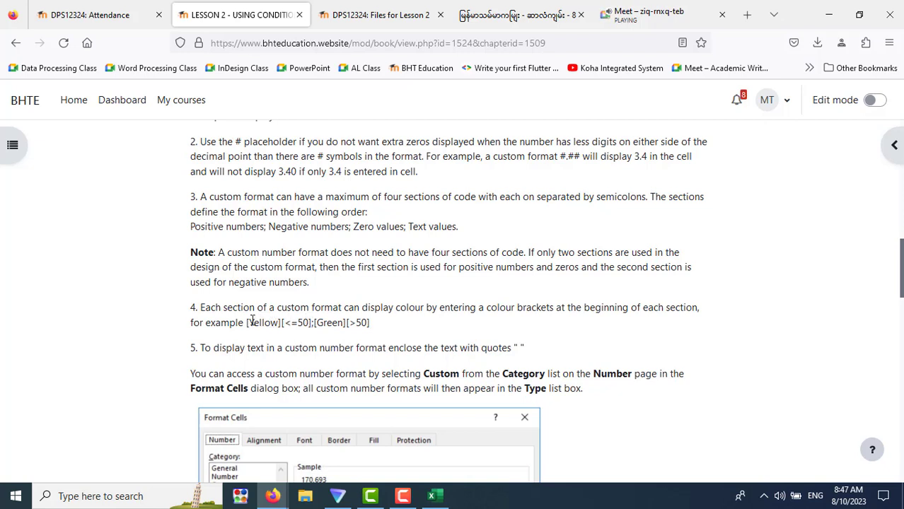
double_click(252, 322)
left_click(412, 345)
left_click_drag(317, 323, 356, 323)
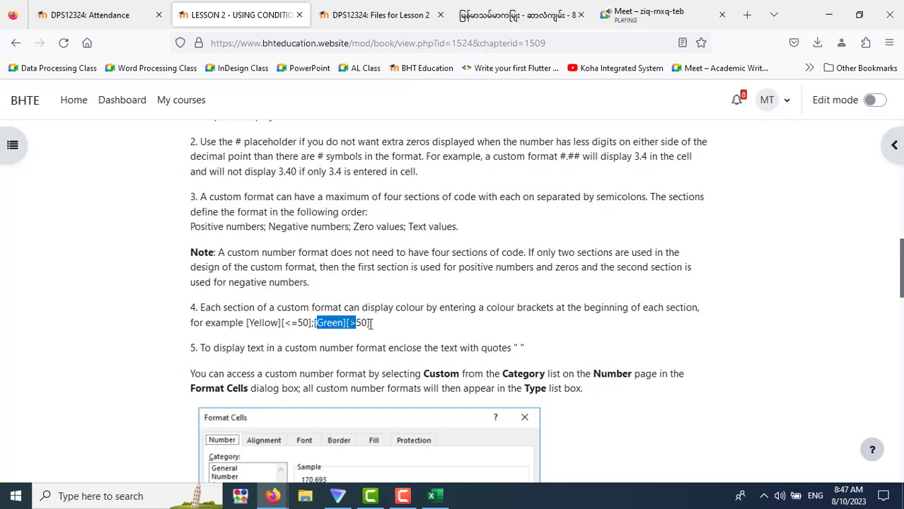
left_click(448, 334)
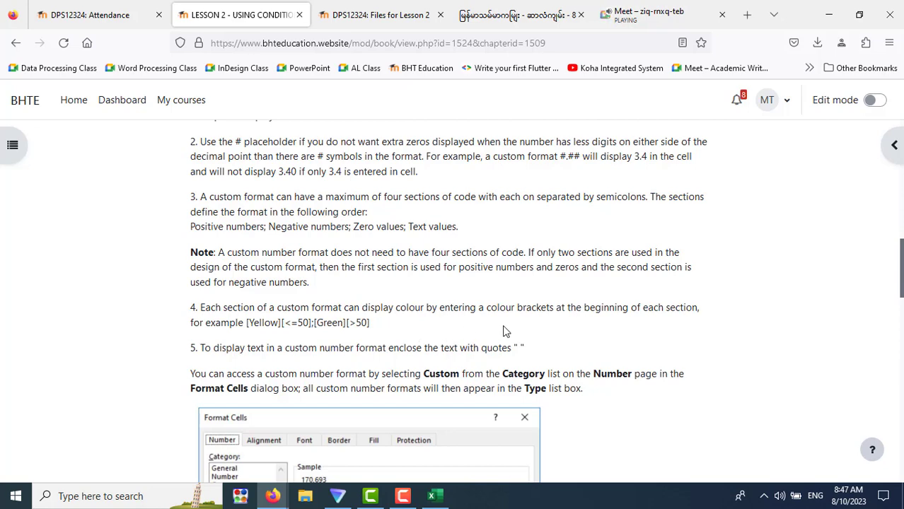
scroll(545, 306, "down", 3)
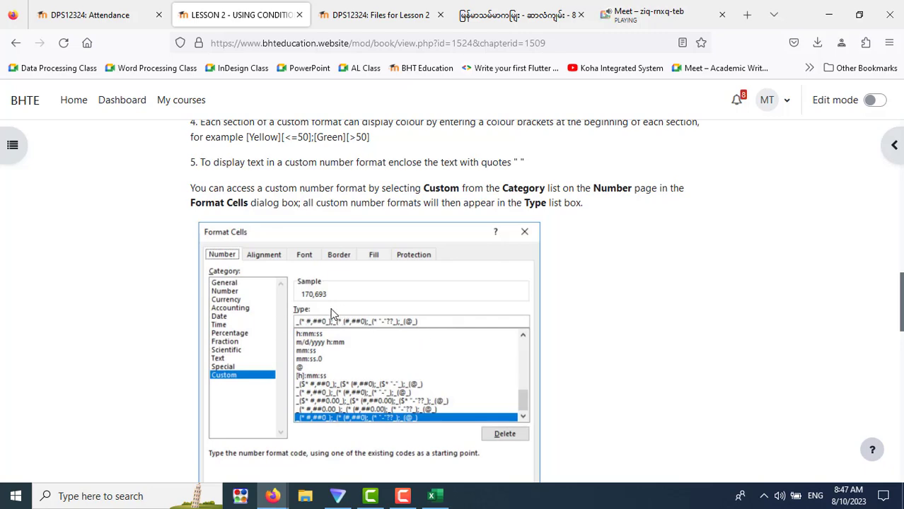
scroll(590, 321, "up", 3)
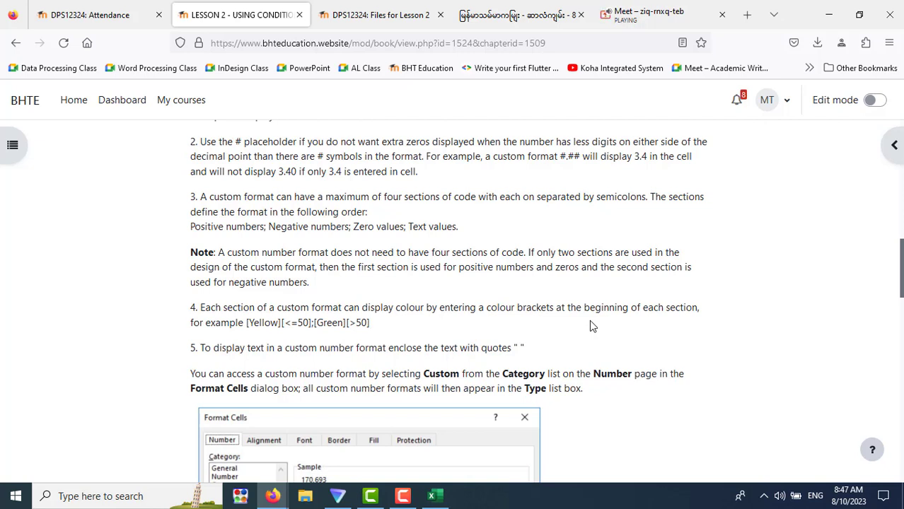
scroll(592, 326, "down", 3)
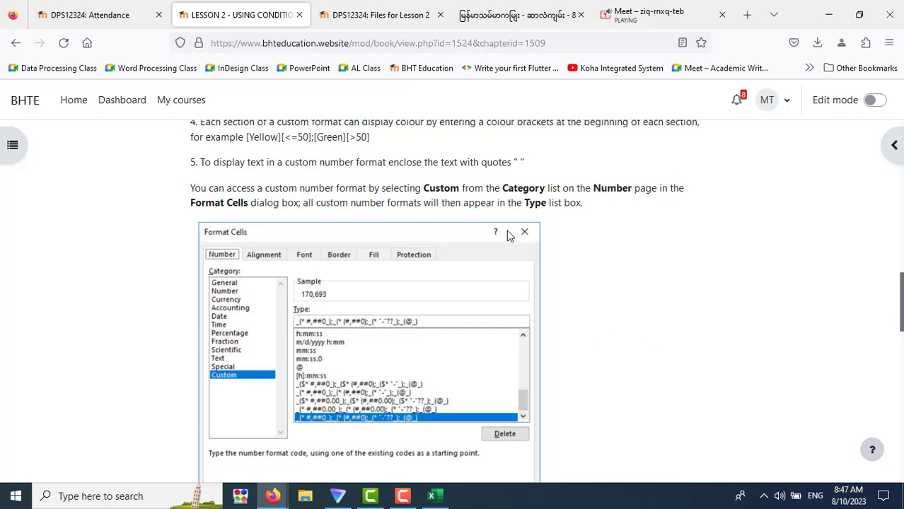
scroll(640, 312, "down", 3)
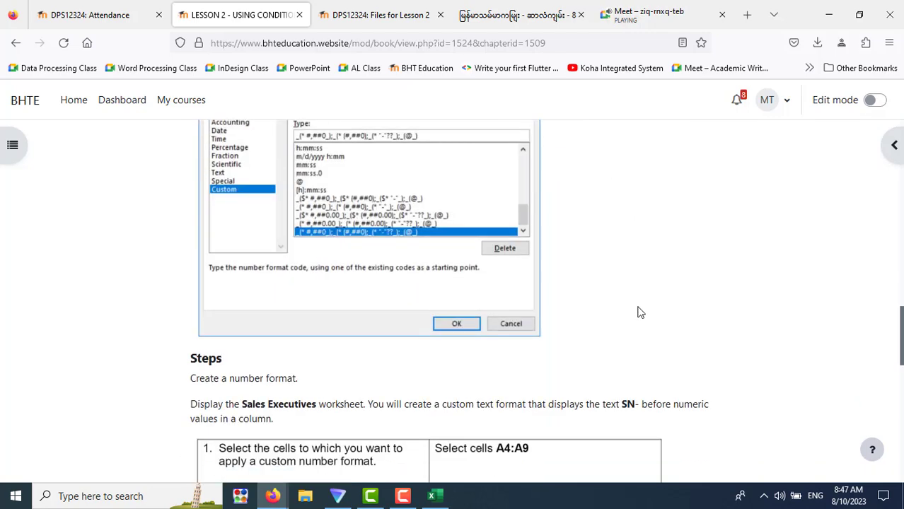
scroll(640, 312, "down", 1)
scroll(640, 312, "down", 1)
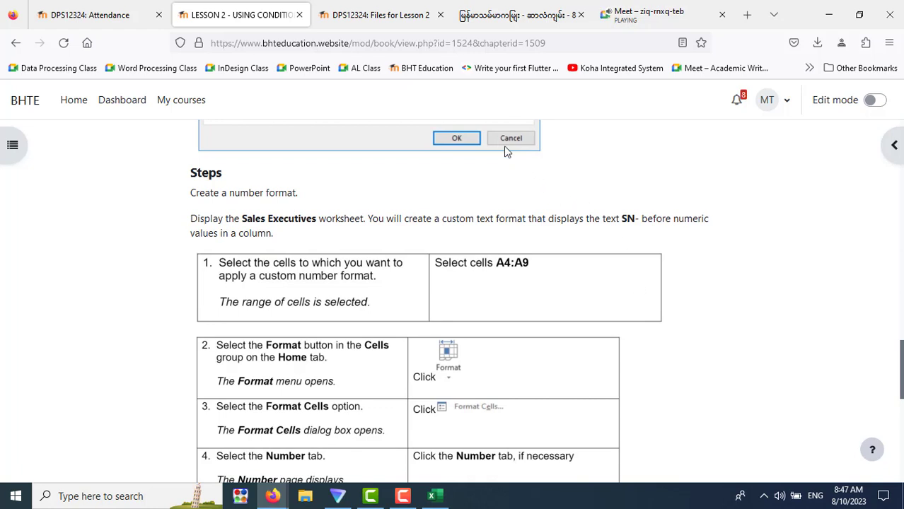
- Download Order Records.xlsx from Files for Lesson 2 and open it as Order Records(2).xlsx
left_click(397, 19)
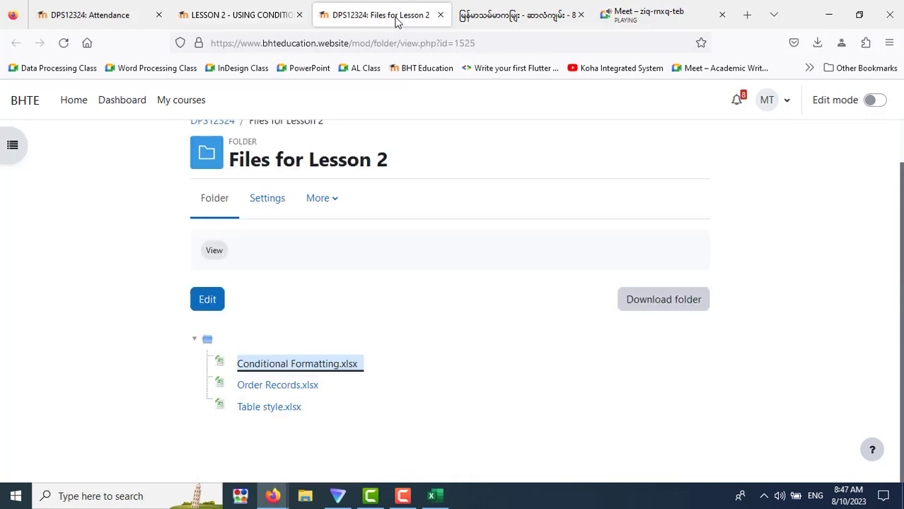
left_click(273, 389)
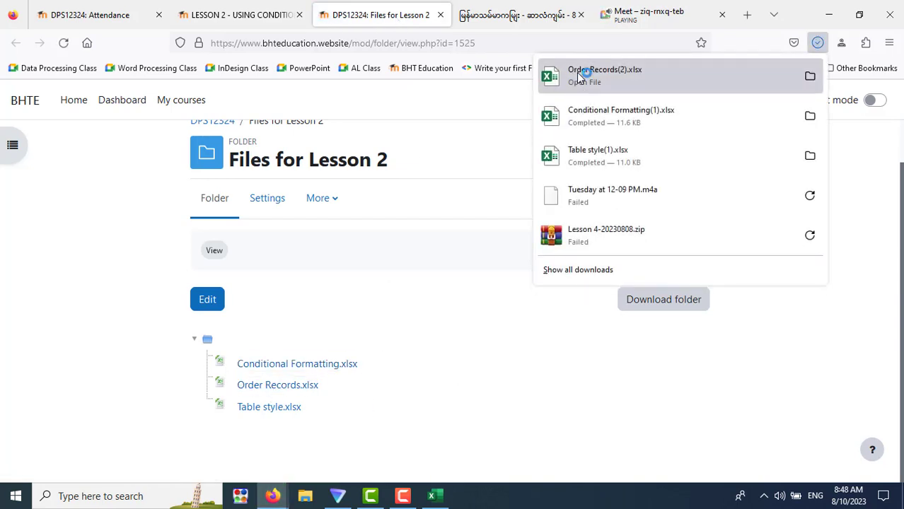
left_click(575, 73)
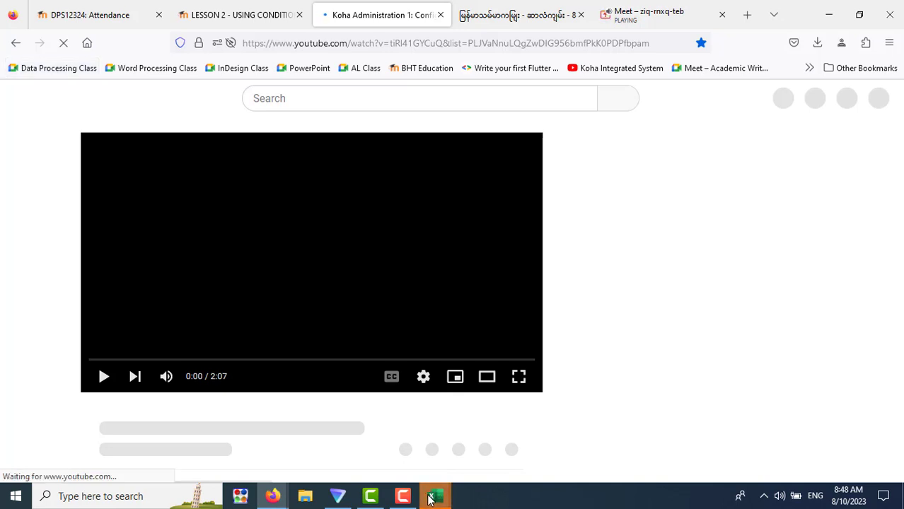
- Bring the Order Records(2).xlsx workbook to the front in Excel
left_click(430, 499)
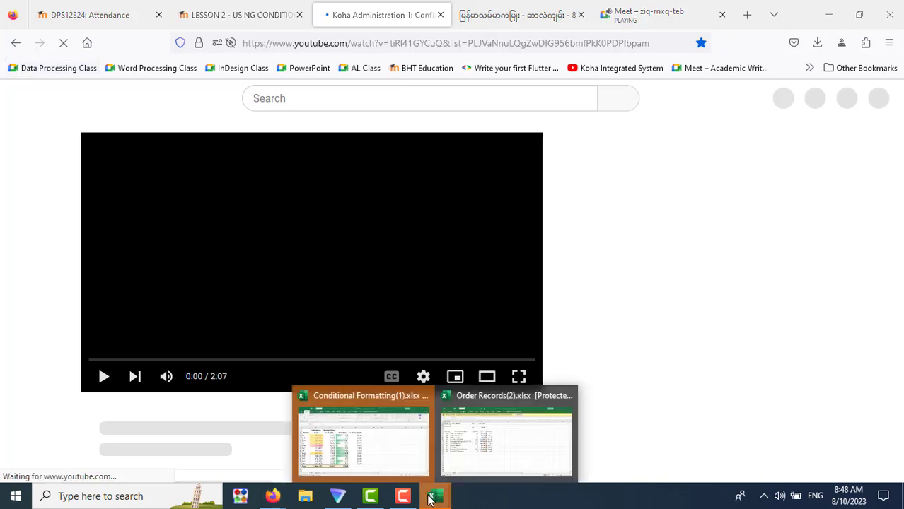
left_click(481, 455)
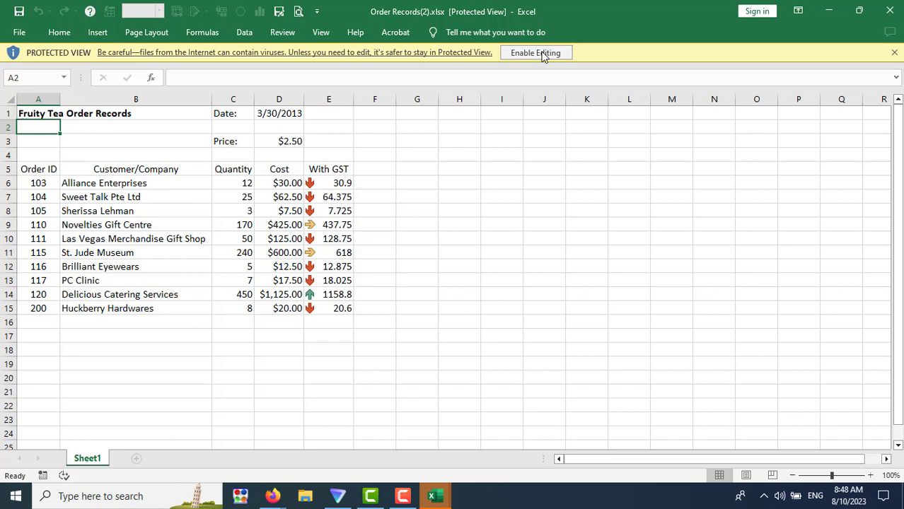
- Enable editing on Order Records(2).xlsx and go back to the Files for Lesson 2 page
left_click(542, 57)
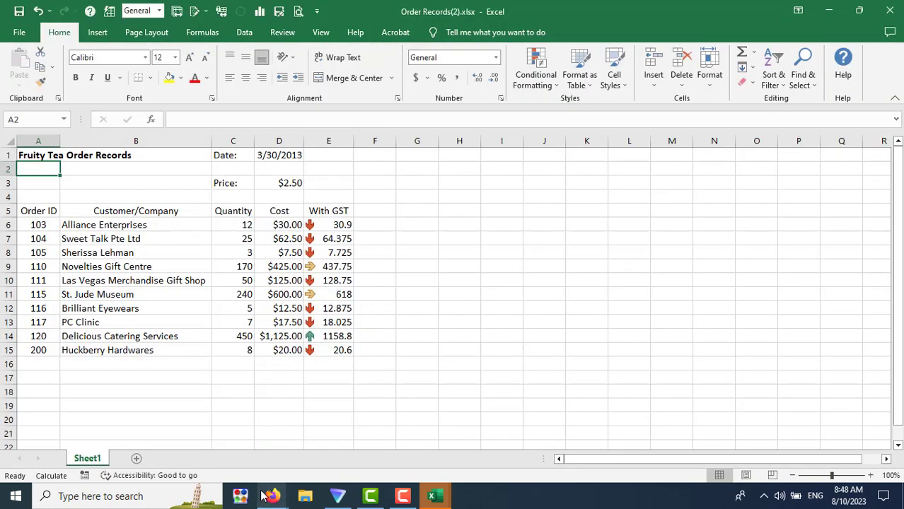
left_click(238, 457)
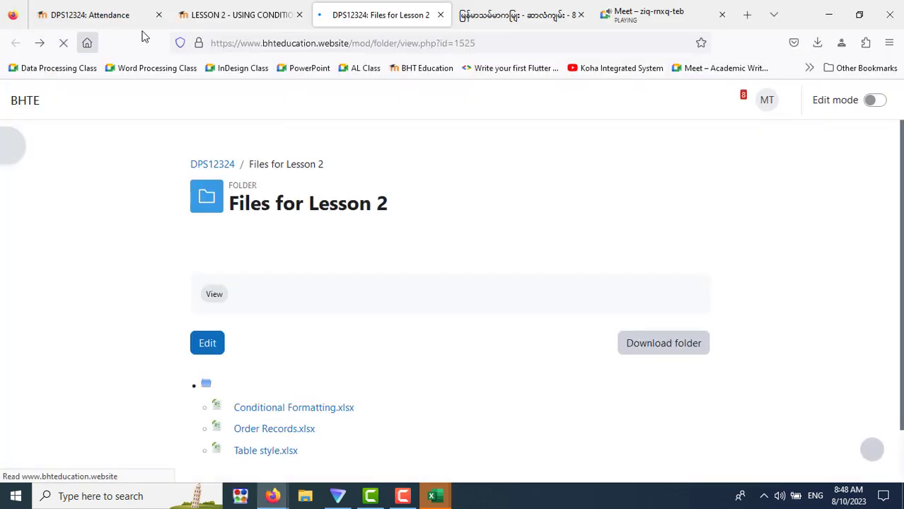
- Read the lesson's custom format steps, then select Order ID cells A4:A15 in Order Records
left_click(242, 15)
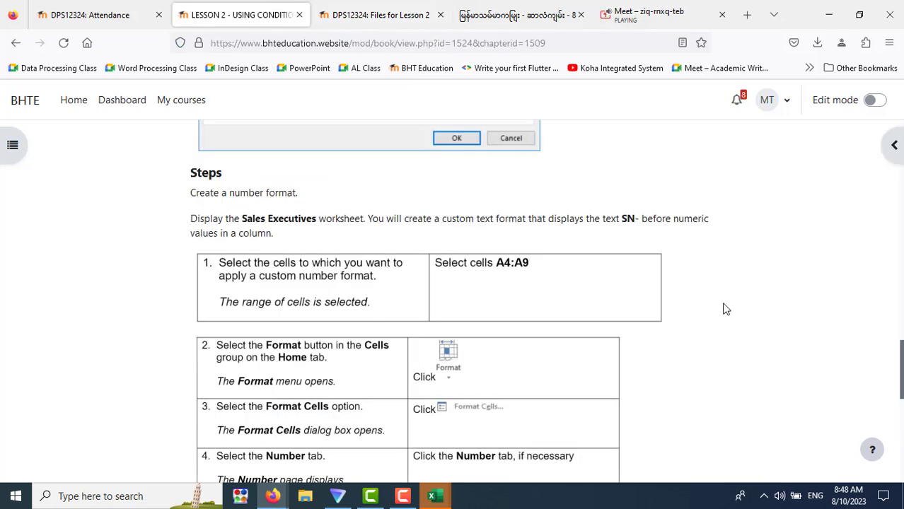
scroll(725, 309, "down", 2)
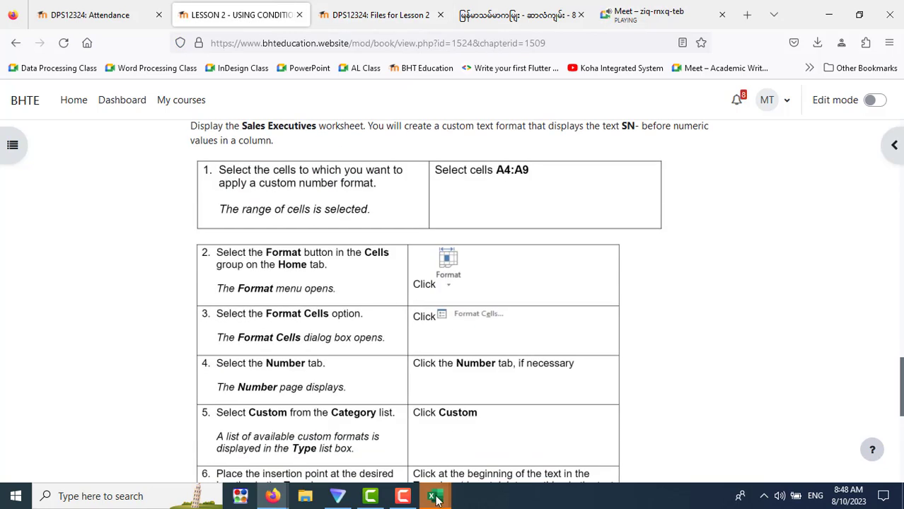
mouse_move(434, 496)
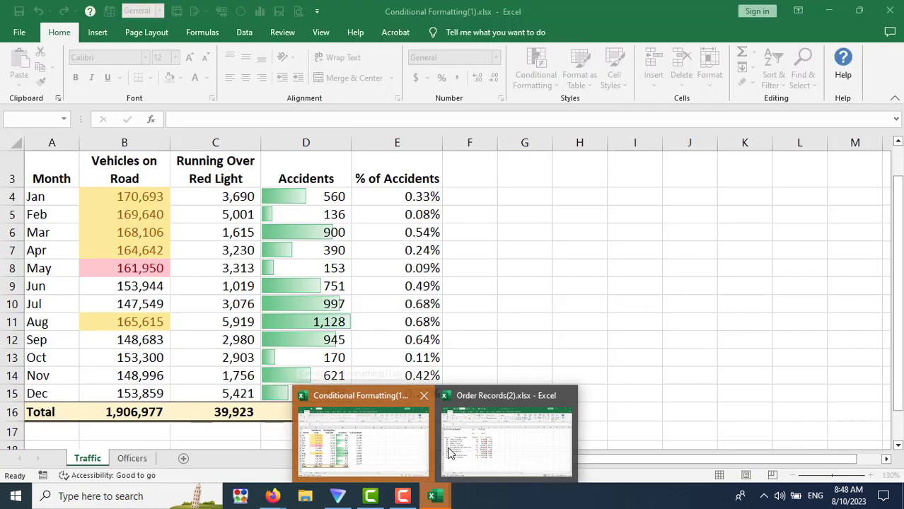
left_click(482, 441)
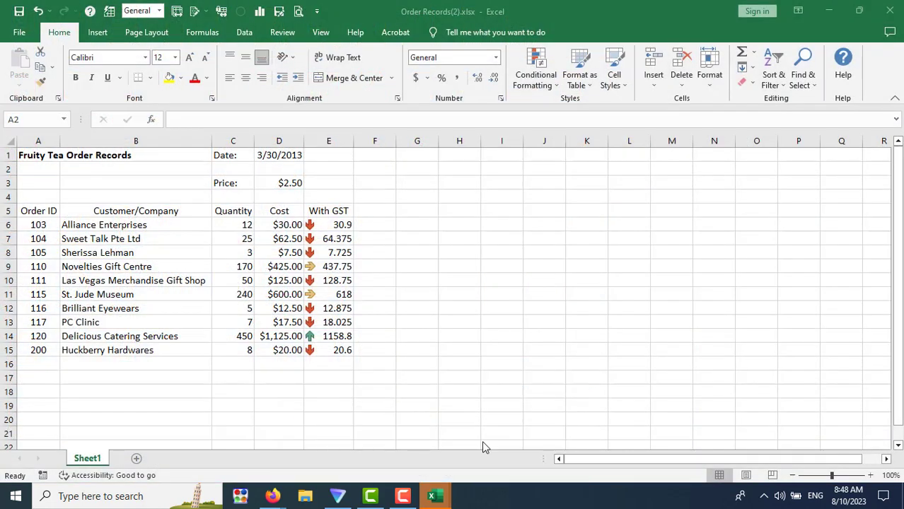
left_click(34, 223)
left_click_drag(33, 200, 31, 346)
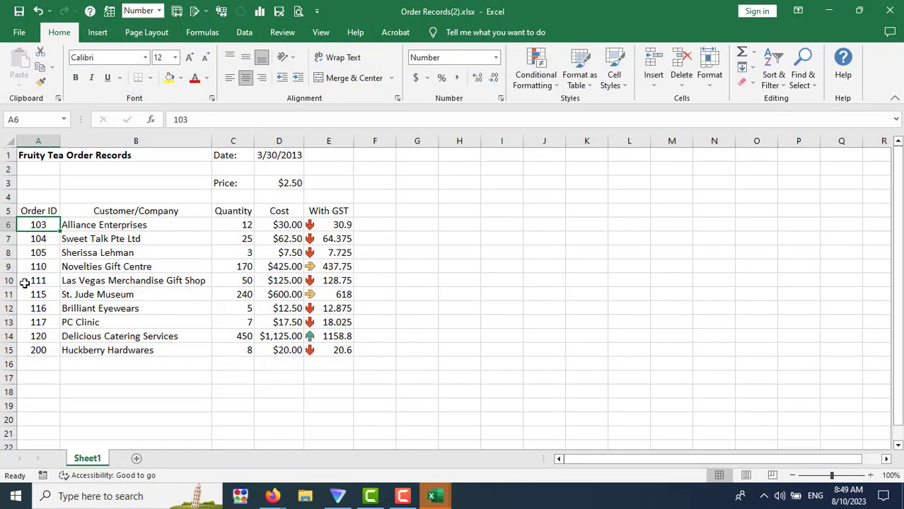
- Read further down the SN- custom format steps, then return to Order Records(2).xlsx
left_click(273, 496)
left_click(241, 453)
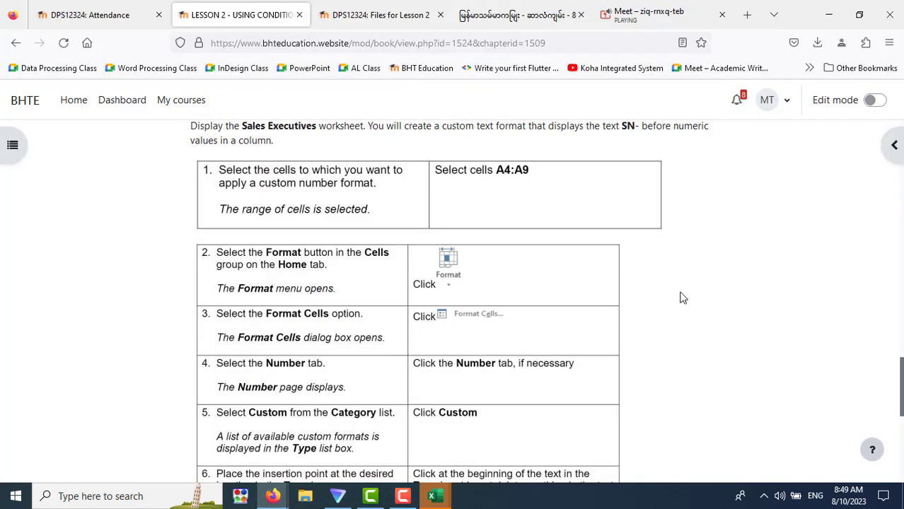
scroll(682, 298, "down", 3)
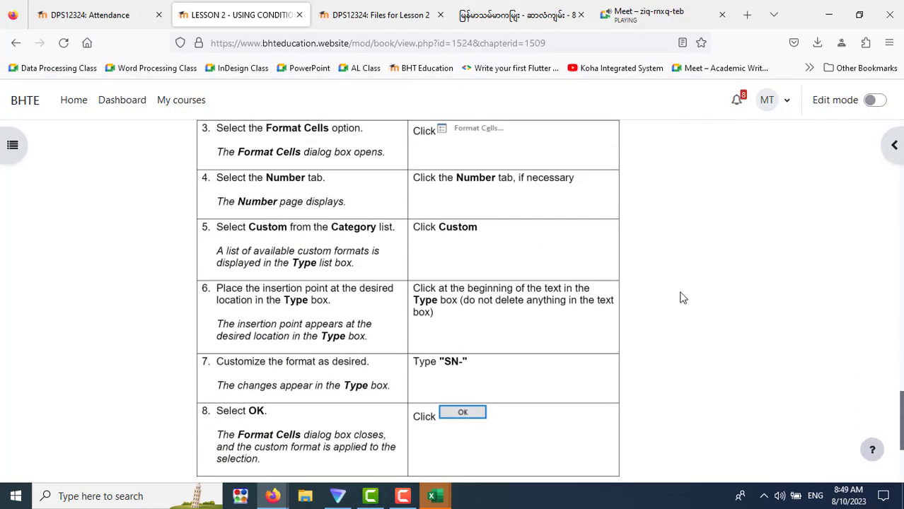
scroll(683, 298, "down", 3)
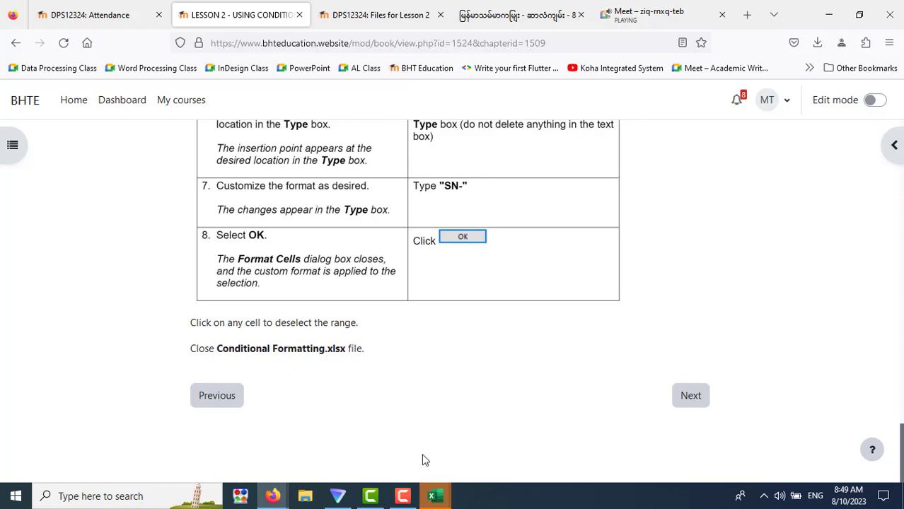
mouse_move(434, 496)
left_click(480, 442)
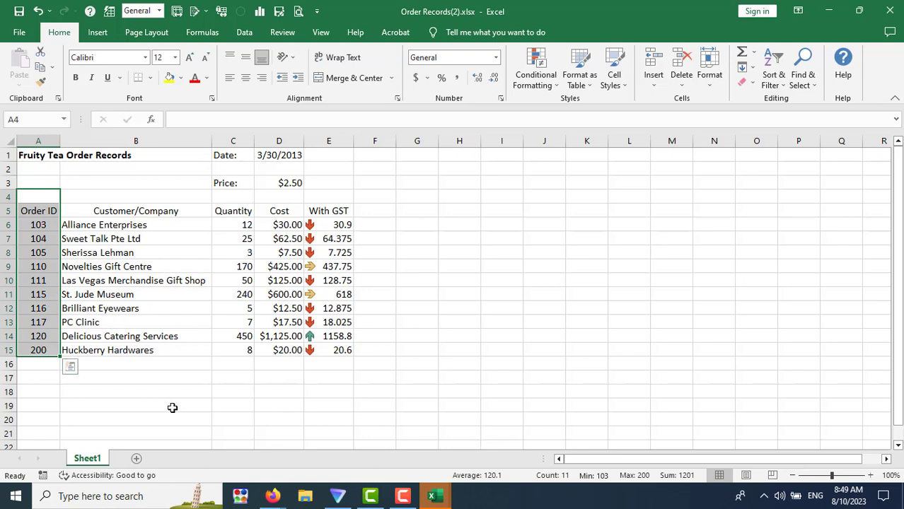
- Select the Order ID values 103 through 200 in A6:A15
left_click(36, 225)
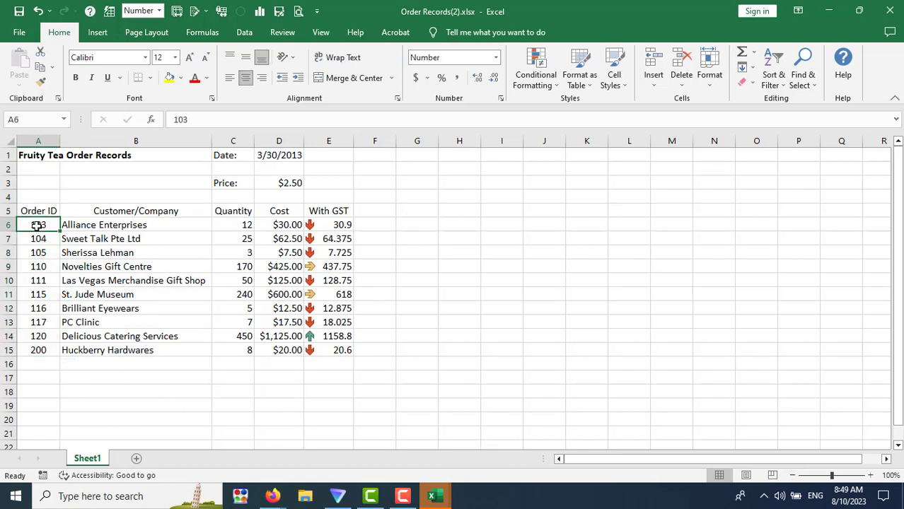
left_click_drag(40, 222, 38, 350)
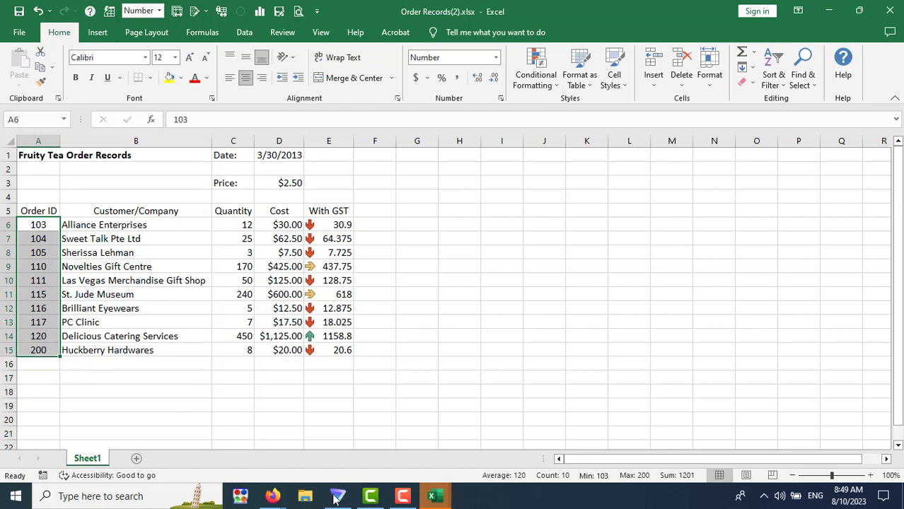
left_click(273, 498)
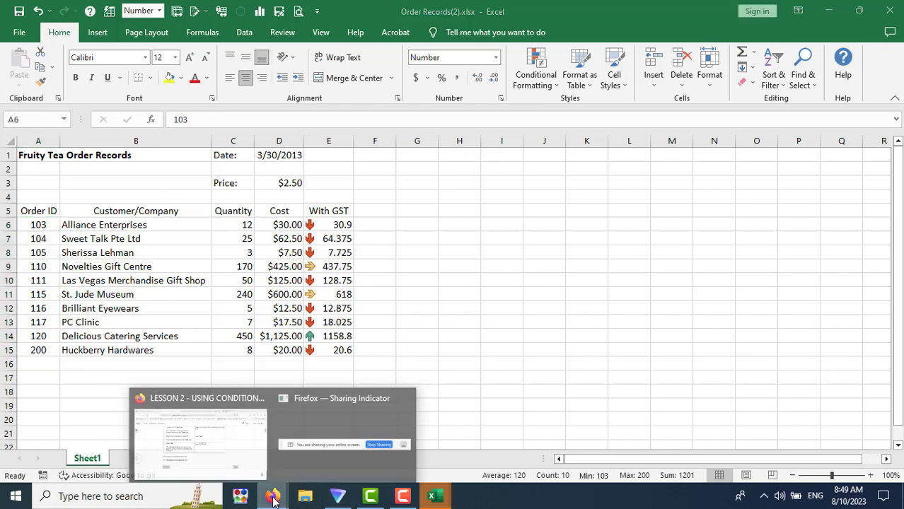
left_click(196, 461)
scroll(616, 366, "up", 3)
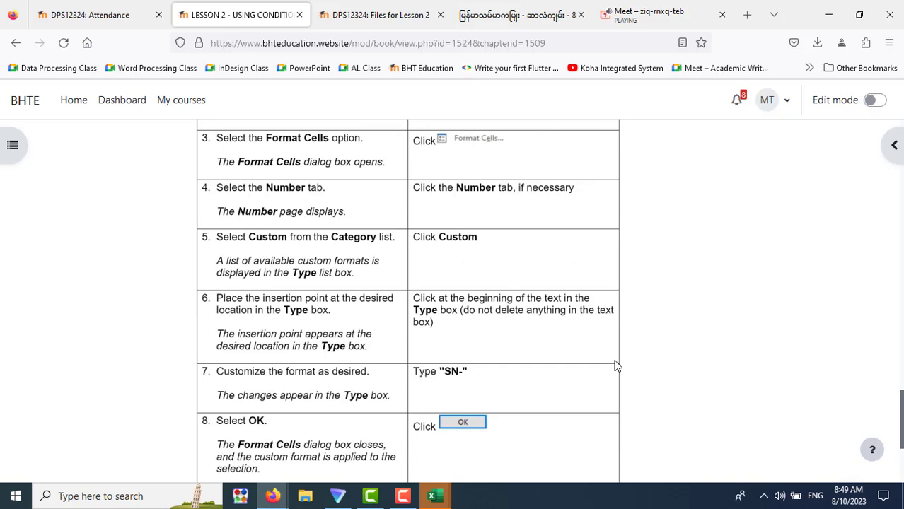
scroll(615, 366, "up", 2)
scroll(615, 366, "up", 2)
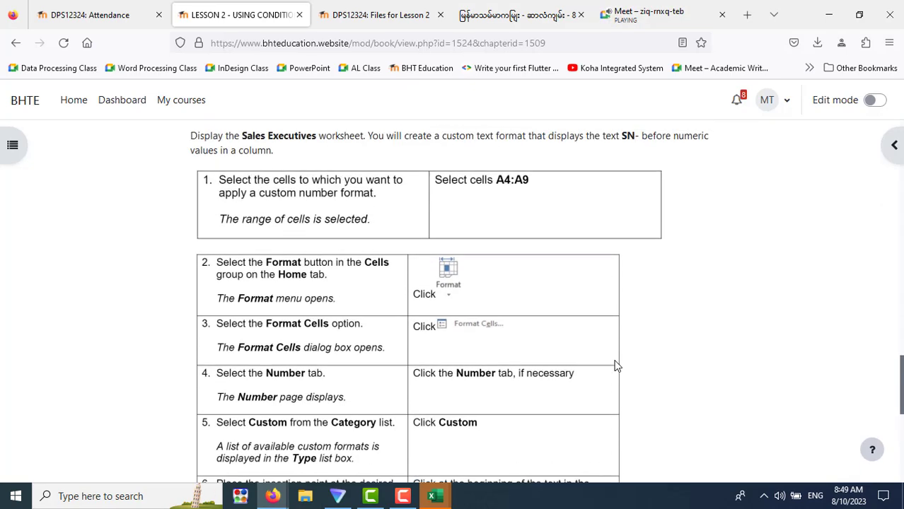
scroll(616, 366, "up", 1)
scroll(615, 366, "down", 2)
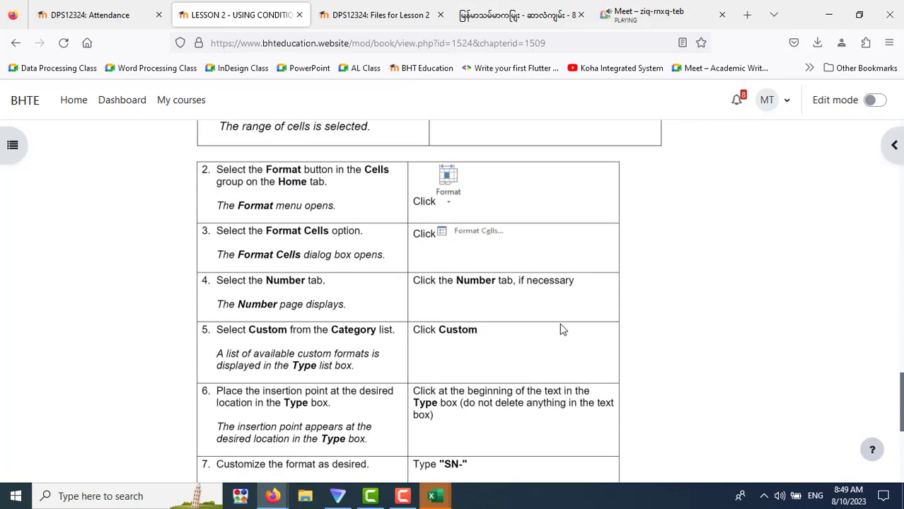
scroll(561, 329, "up", 2)
scroll(682, 359, "down", 1)
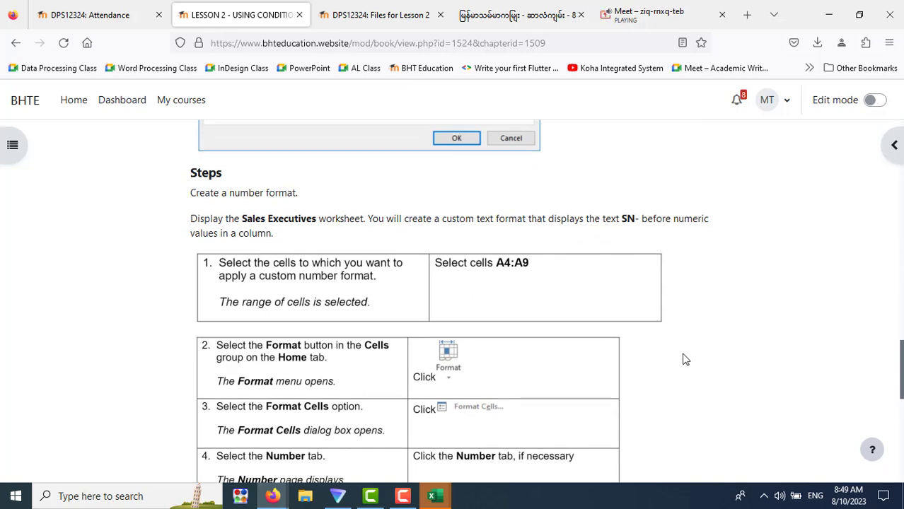
scroll(683, 360, "down", 2)
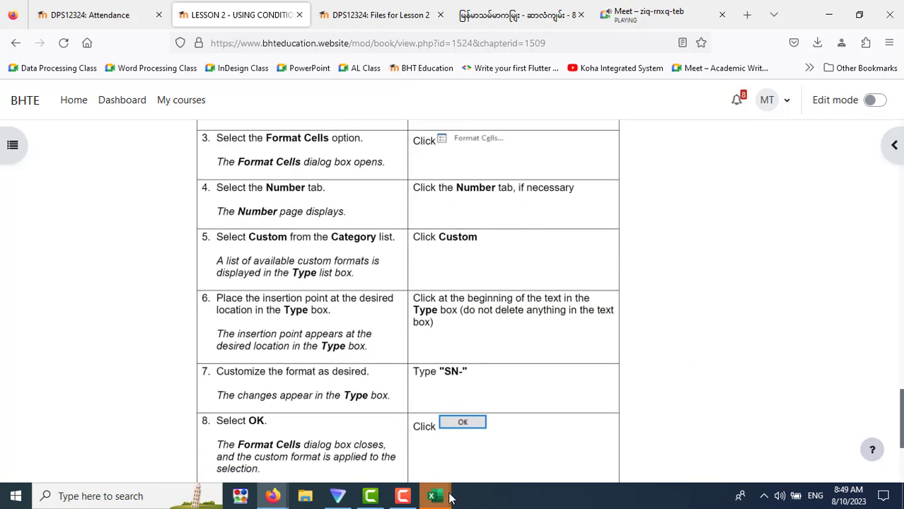
mouse_move(434, 496)
left_click(495, 435)
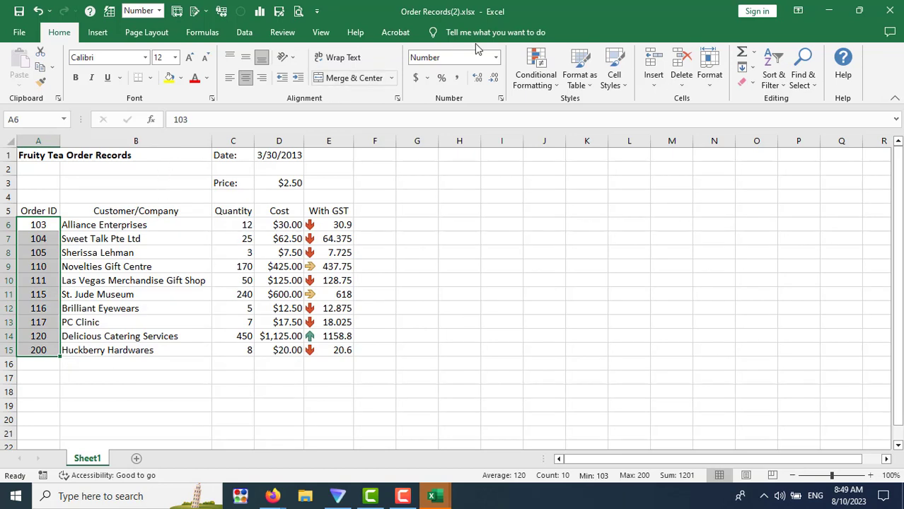
- Open Format Cells through More Number Formats and switch to the Custom category, type 0
left_click(497, 59)
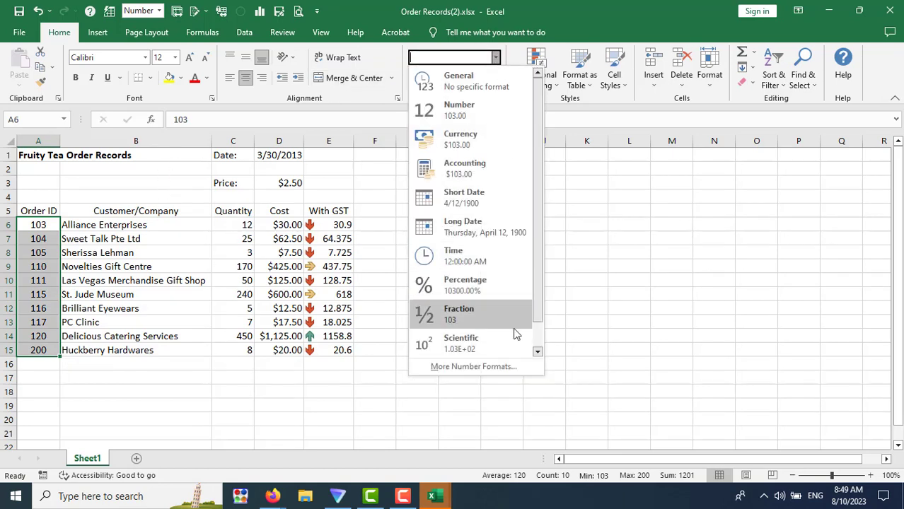
left_click_drag(538, 311, 533, 216)
left_click(455, 365)
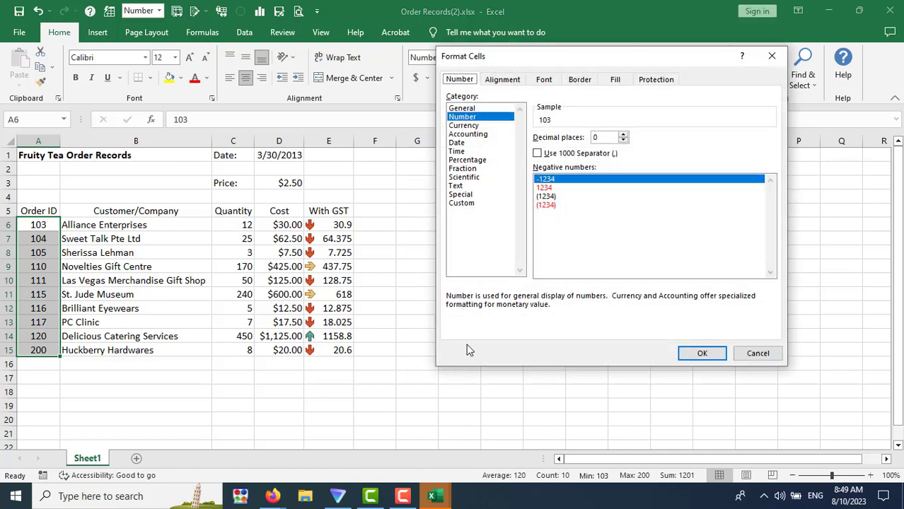
left_click_drag(600, 53, 525, 90)
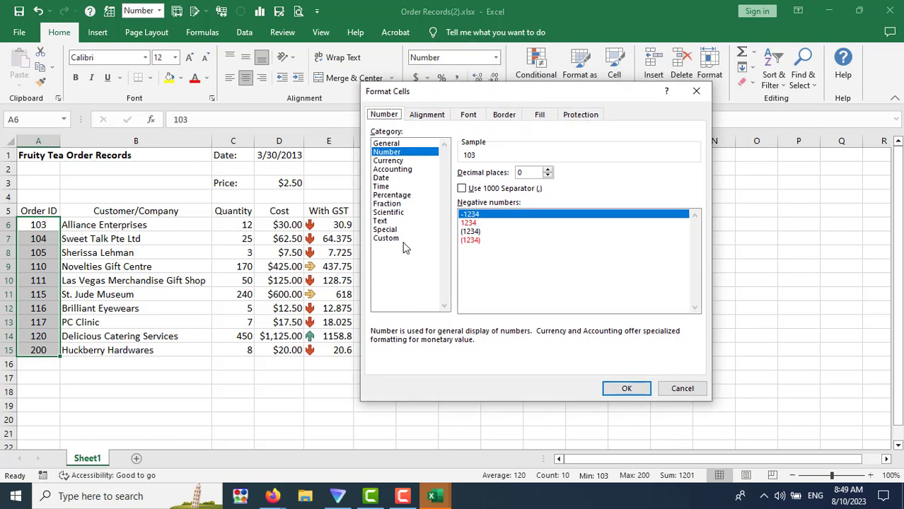
left_click(385, 239)
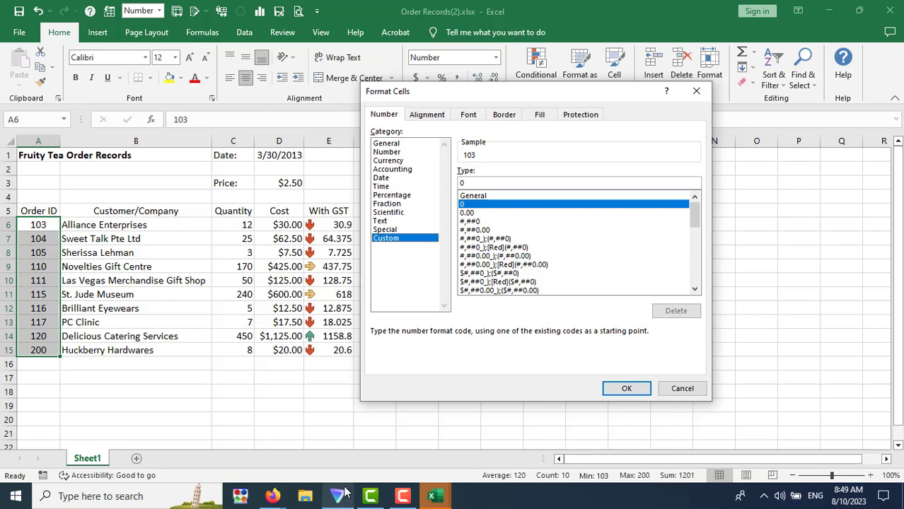
mouse_move(272, 496)
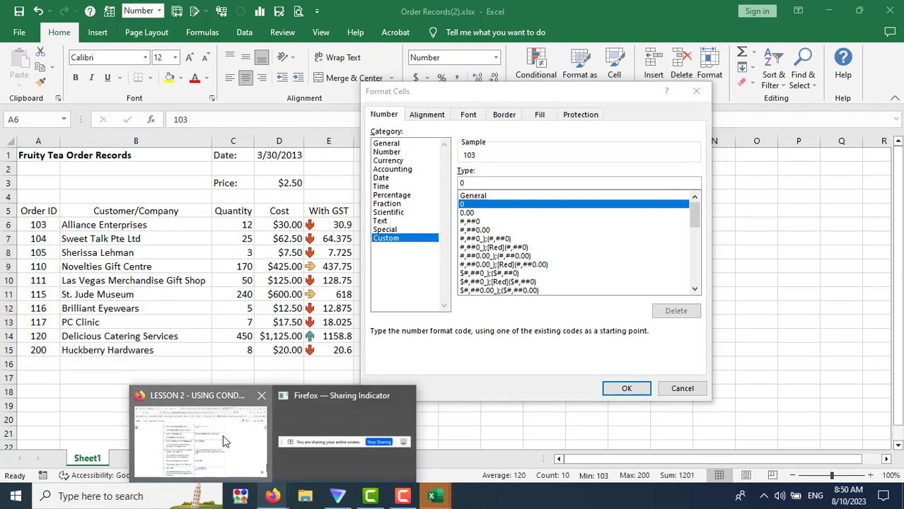
left_click(223, 435)
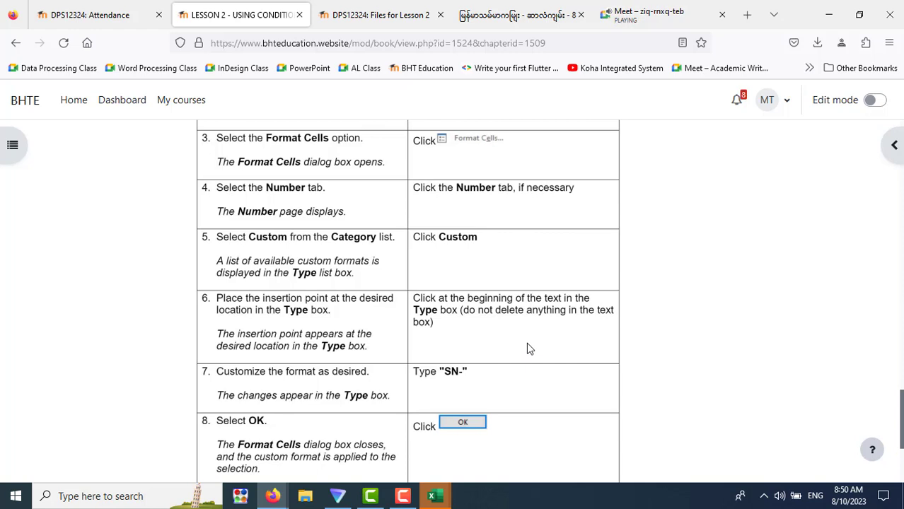
scroll(526, 342, "down", 1)
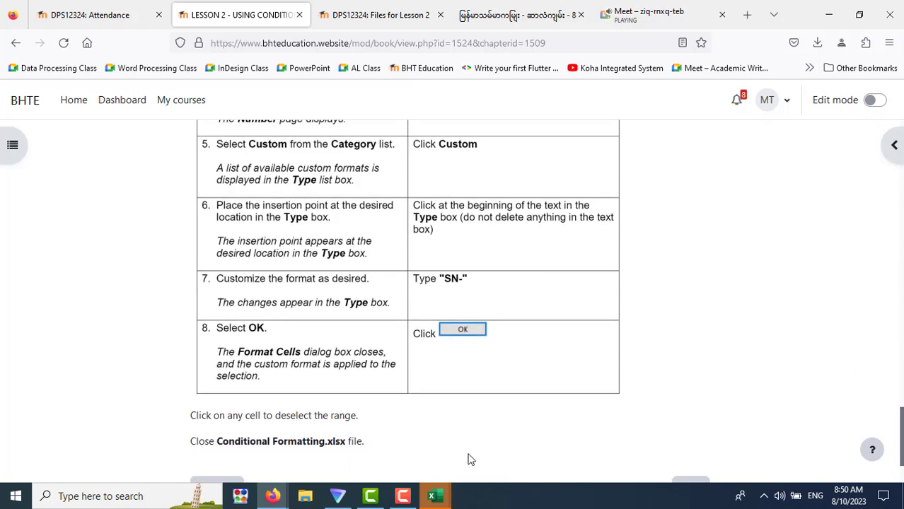
left_click(436, 499)
mouse_move(434, 497)
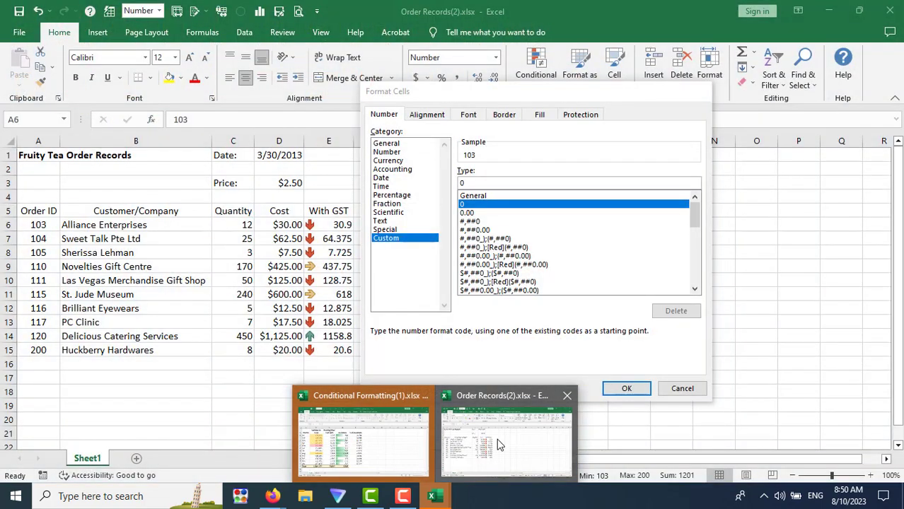
left_click(497, 439)
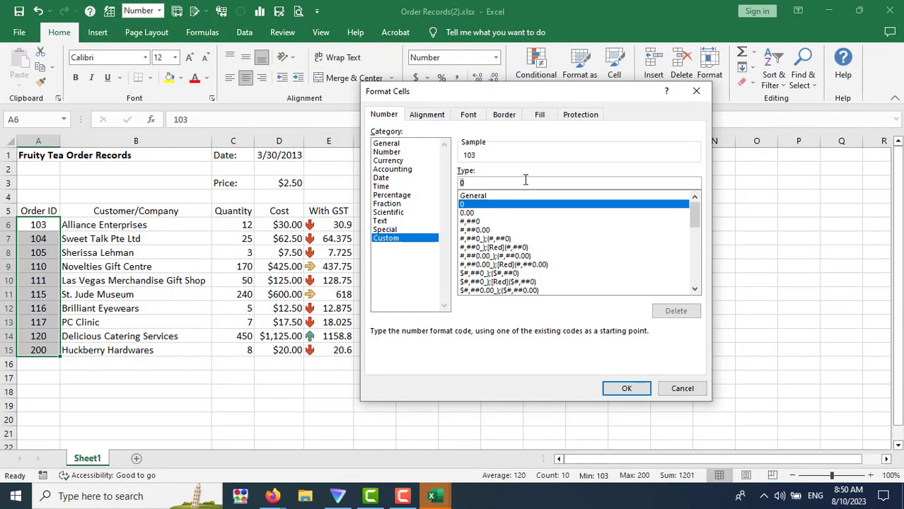
- Replace the custom type code 0 with "SN-" and switch back to the lesson
type("\"SN-")
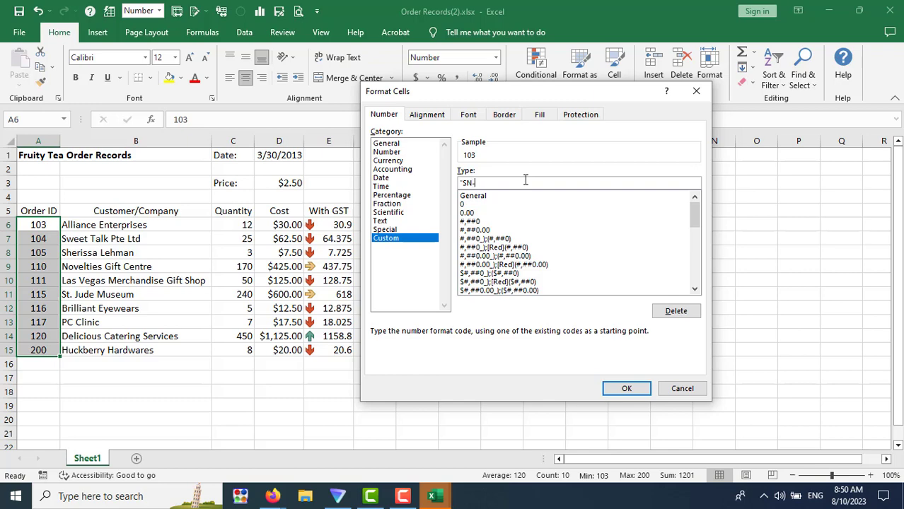
type("\"")
key("alt+Tab")
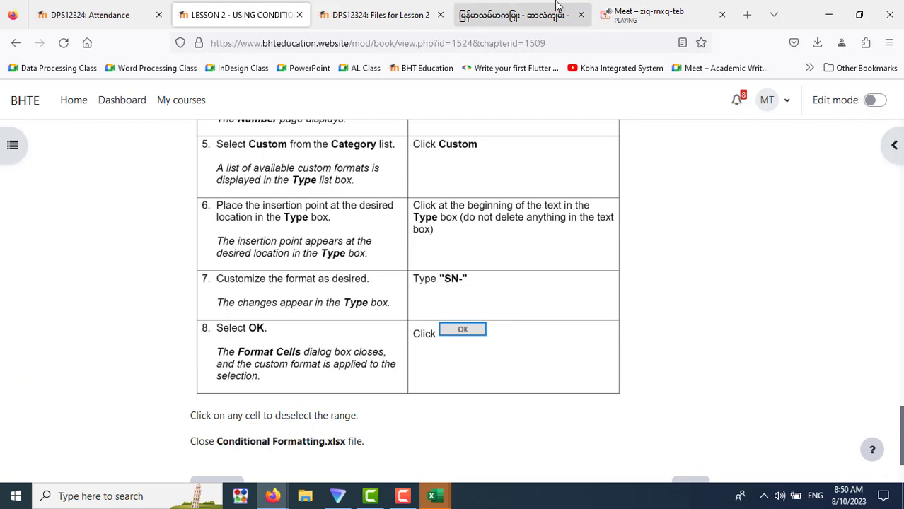
- Admit the waiting participant into the Google Meet call, then return to Excel
left_click(625, 10)
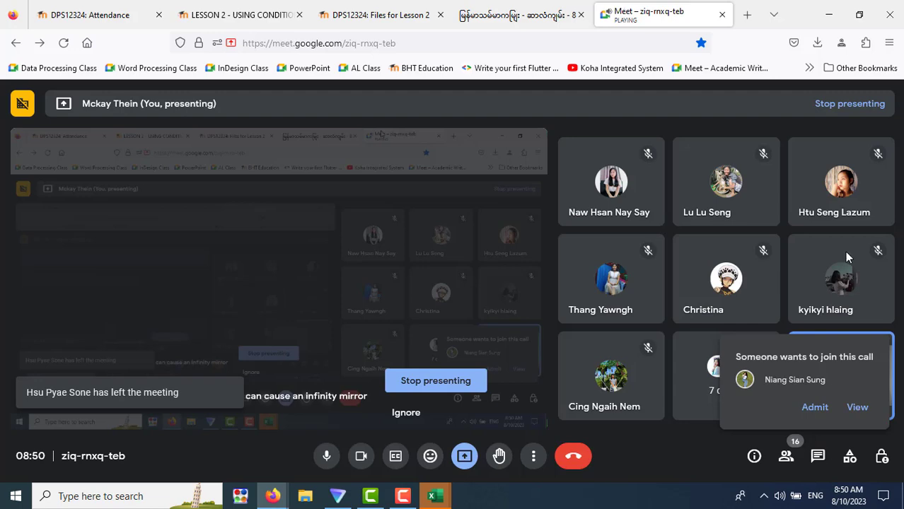
left_click(806, 413)
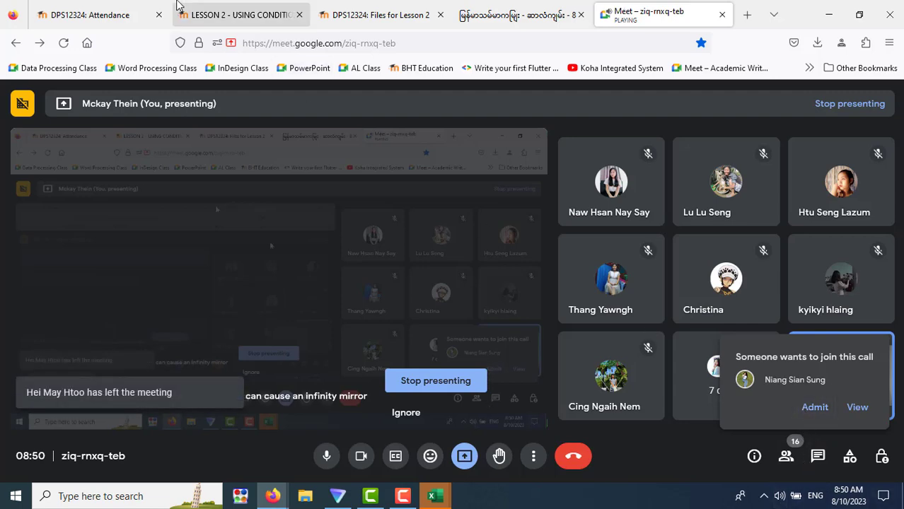
left_click(221, 14)
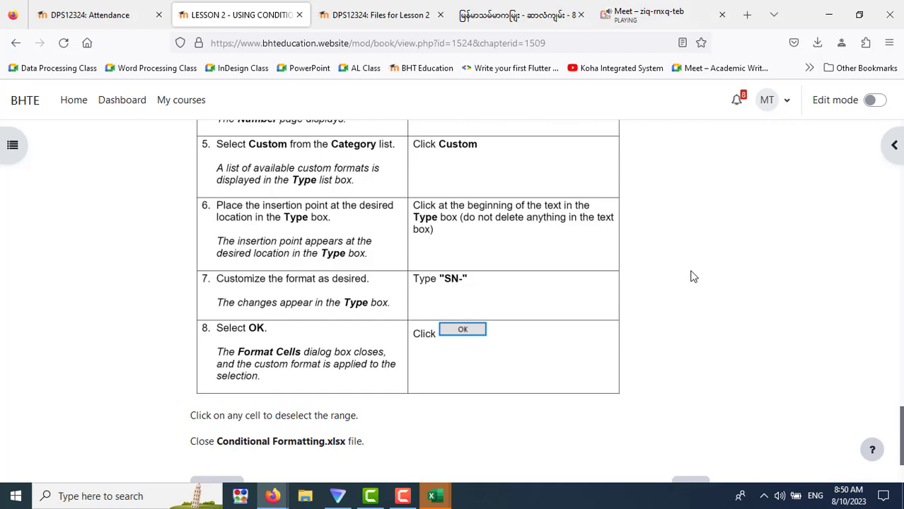
left_click(446, 499)
mouse_move(433, 496)
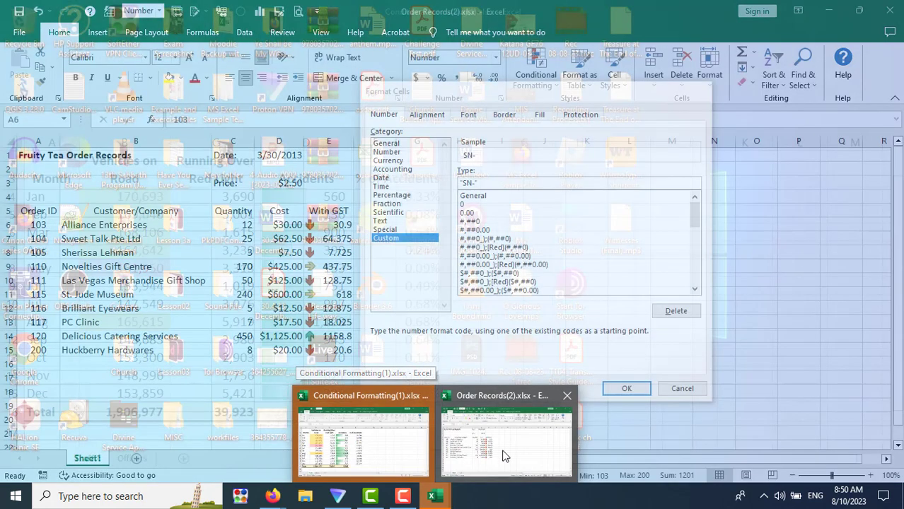
left_click(507, 453)
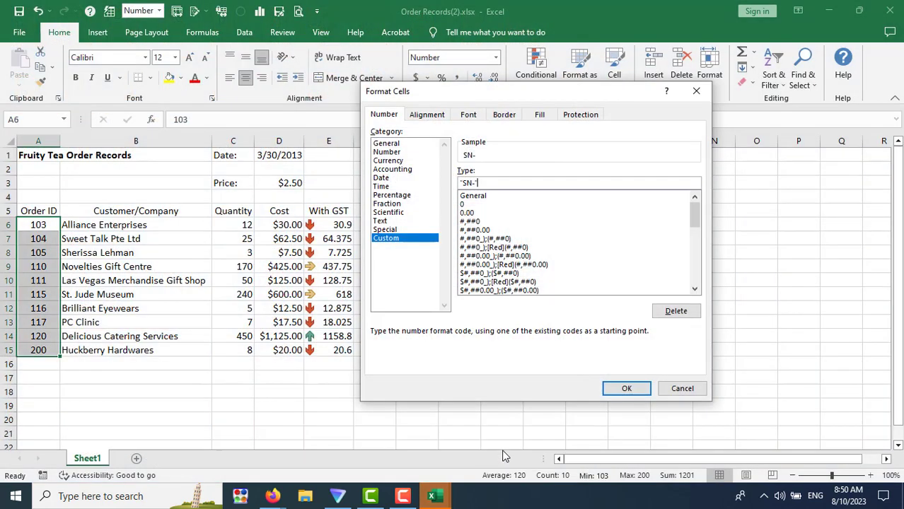
left_click(630, 390)
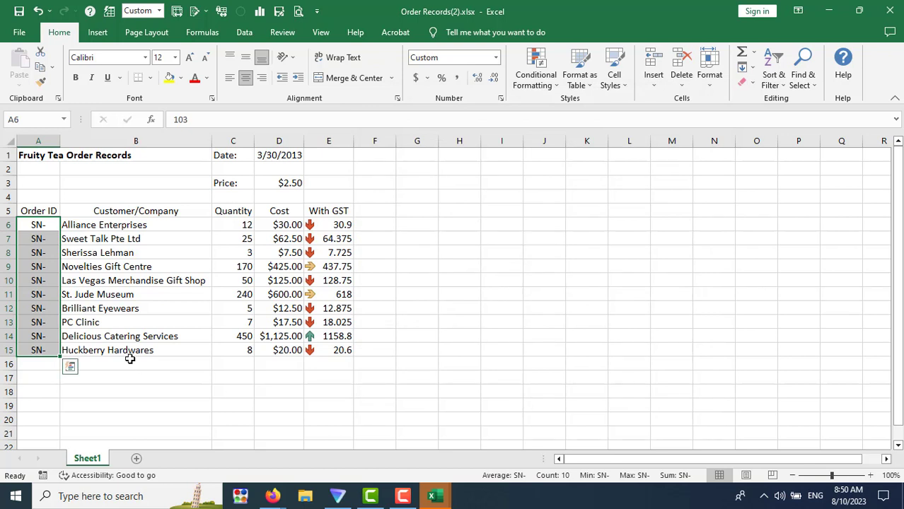
left_click(32, 224)
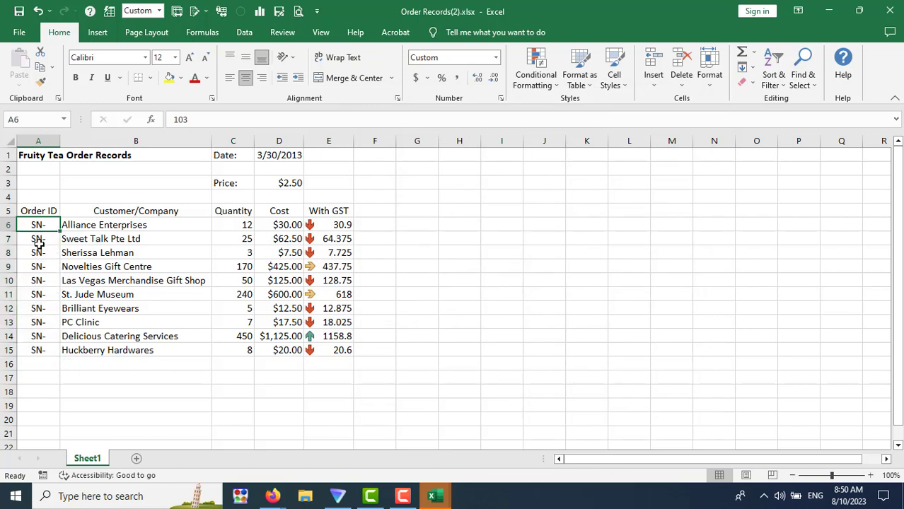
left_click(38, 239)
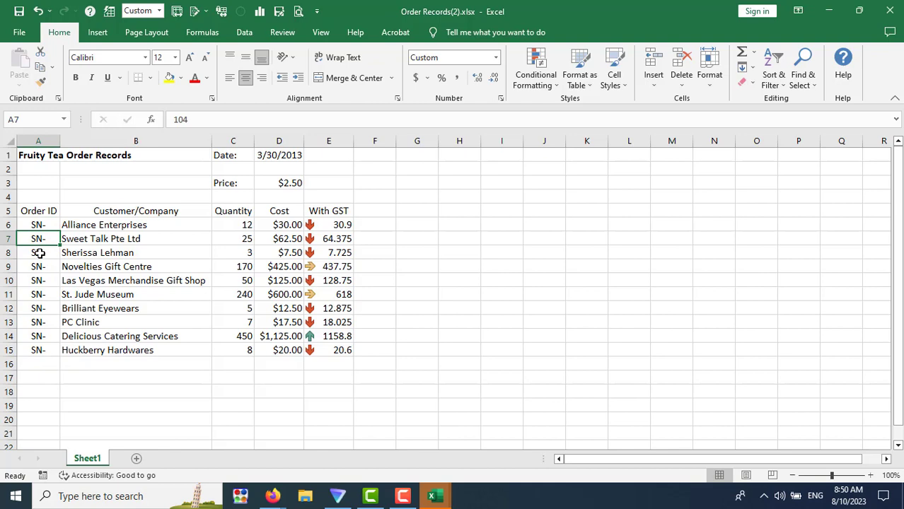
left_click(38, 252)
left_click(40, 266)
left_click(43, 282)
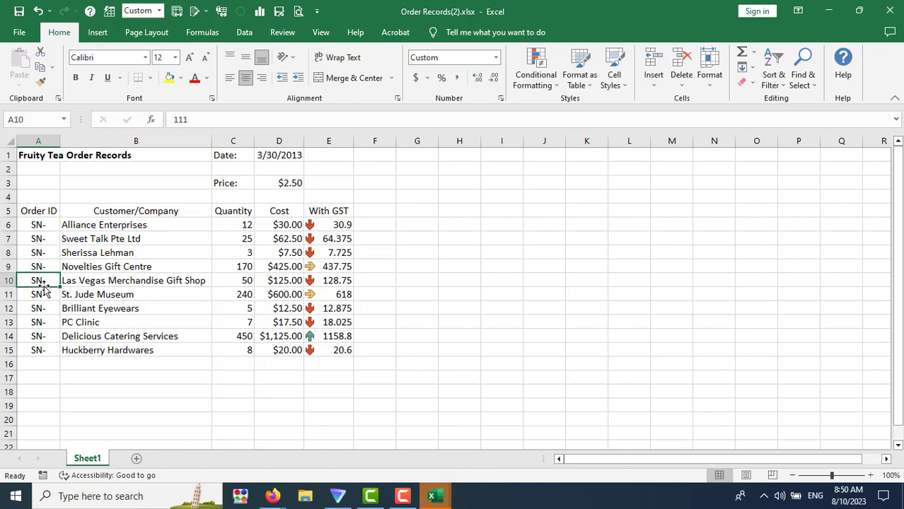
key("alt+Tab")
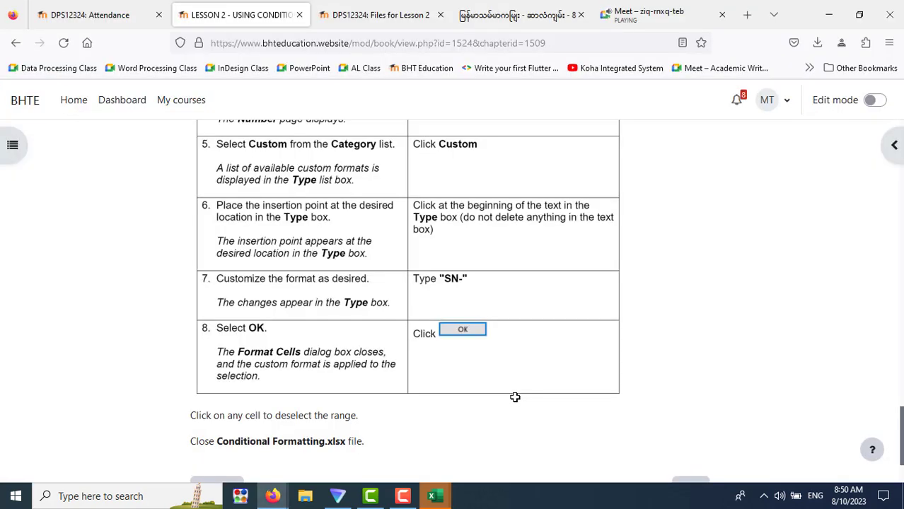
key("alt+Tab")
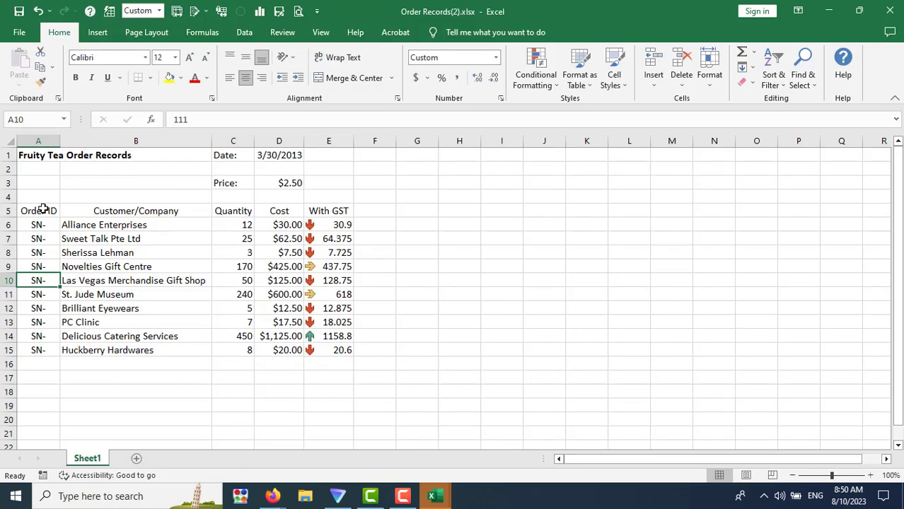
left_click(38, 224)
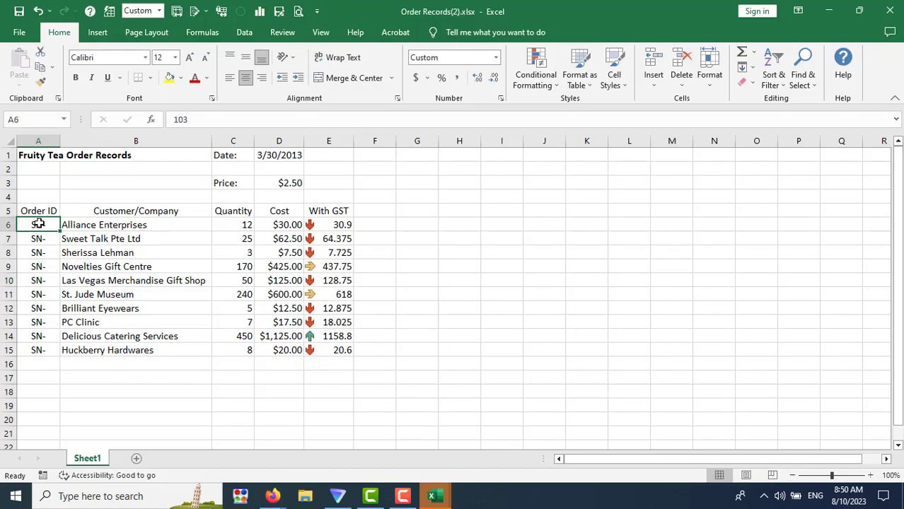
- Open Format Cells for A6 and confirm the "SN-" custom format
right_click(38, 224)
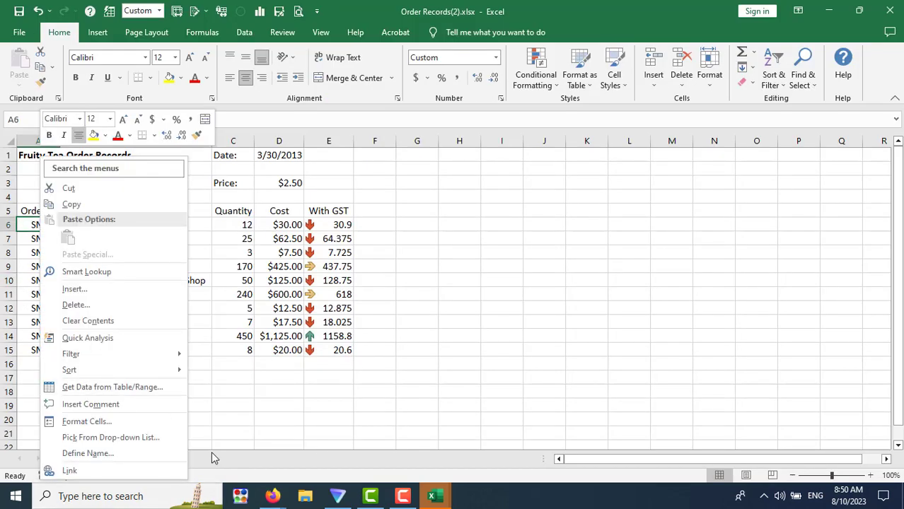
left_click(143, 423)
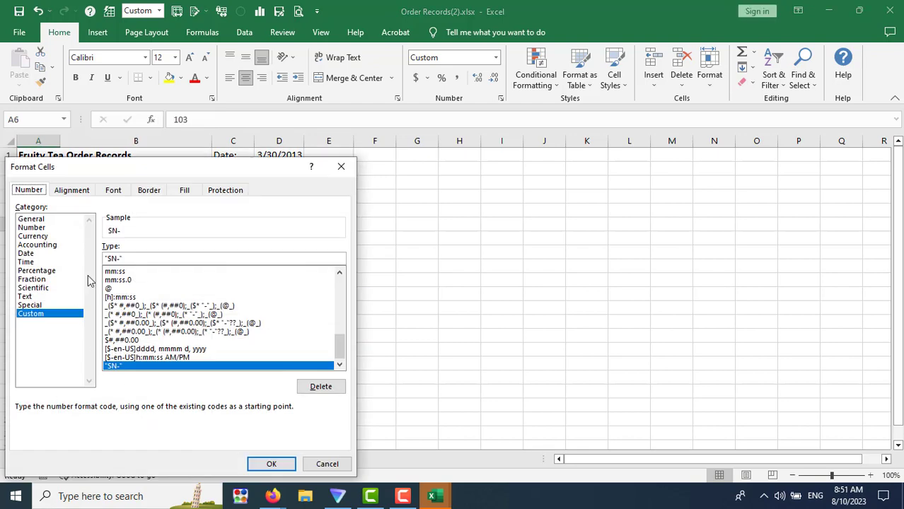
left_click(121, 258)
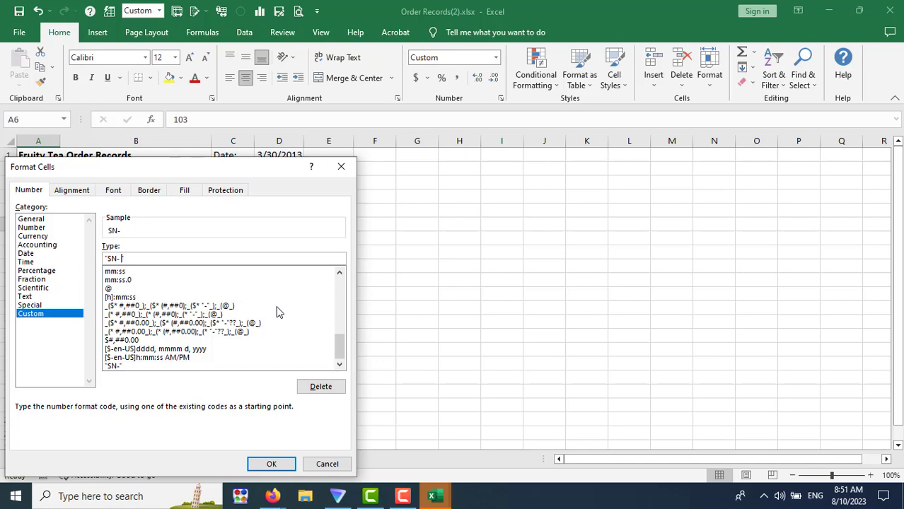
left_click(277, 463)
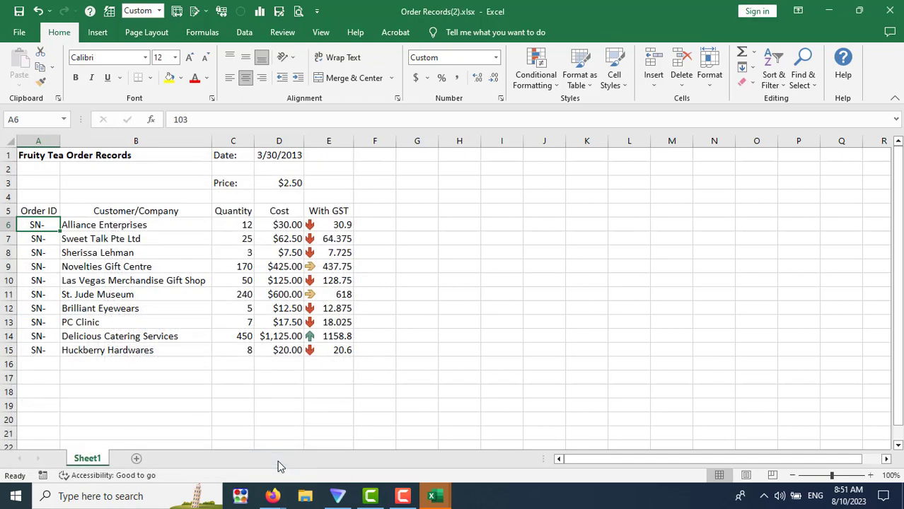
- Edit A6's custom format to "SN- ###", apply it, and switch to the lesson page
right_click(51, 225)
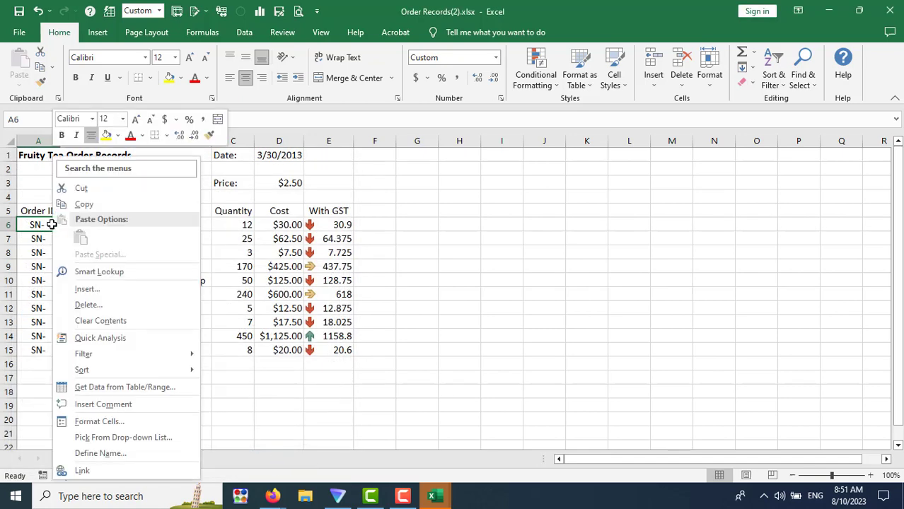
left_click(139, 420)
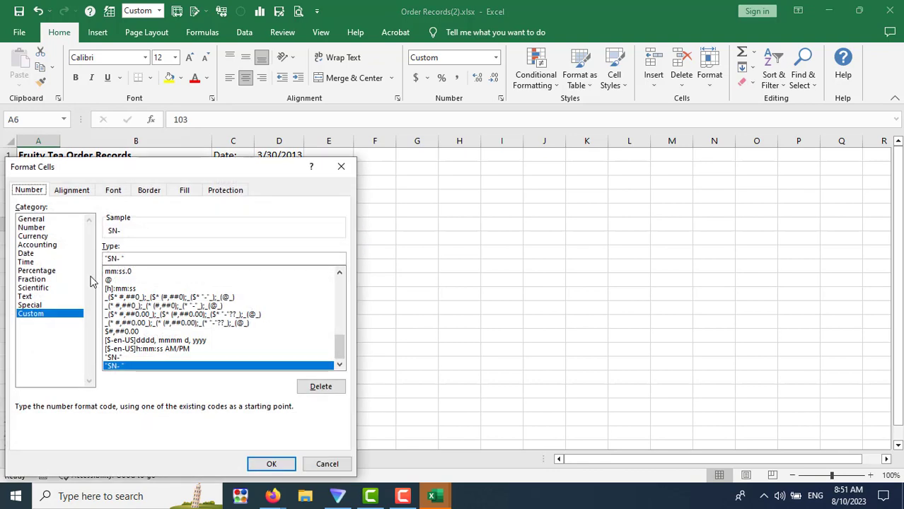
left_click(123, 257)
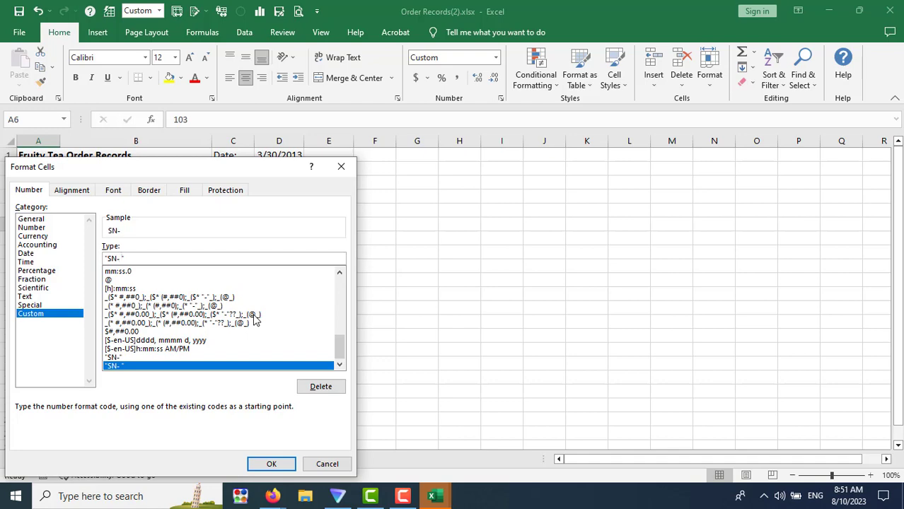
type("###")
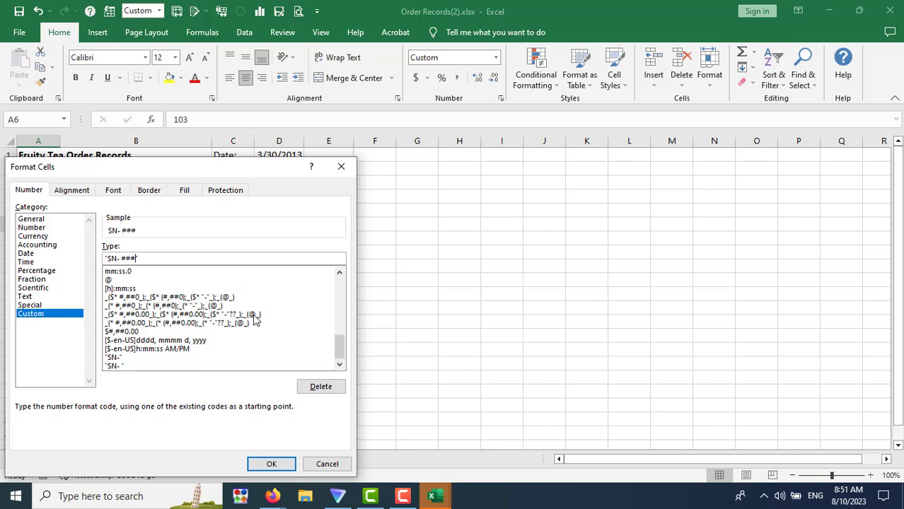
type("\"")
left_click_drag(221, 165, 453, 146)
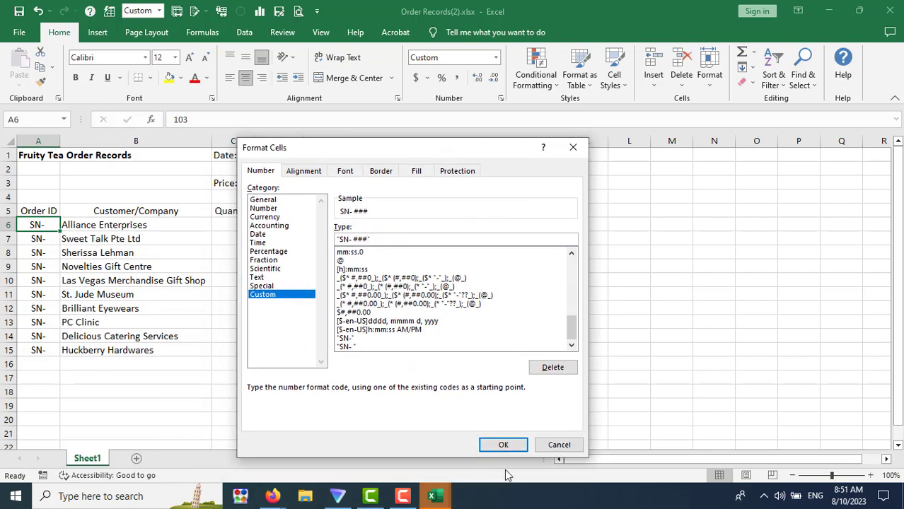
left_click(503, 445)
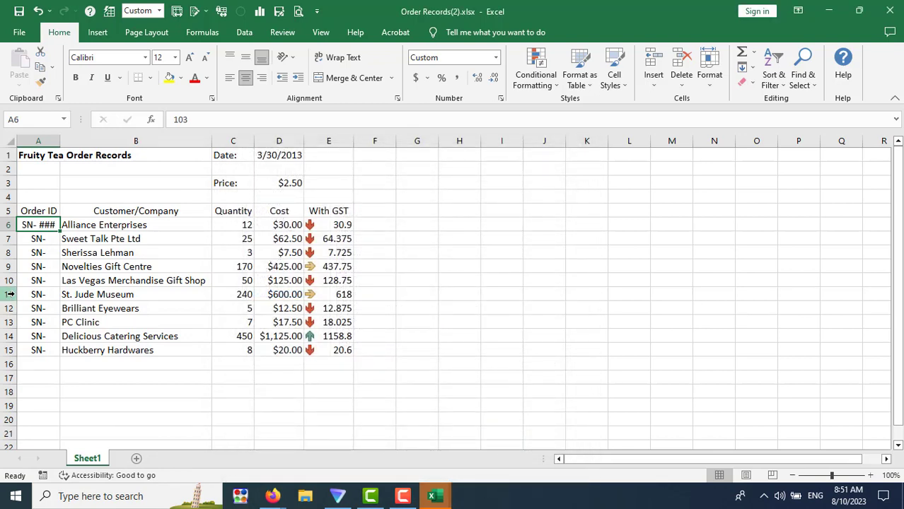
key("alt+Tab")
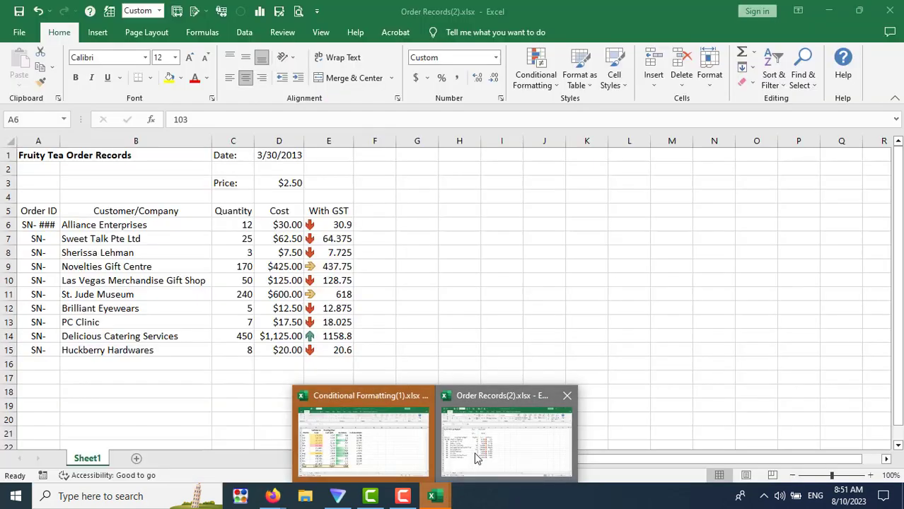
- Back in Order Records, change A6's custom format to "SN- "### so it reads SN- 103
left_click(477, 459)
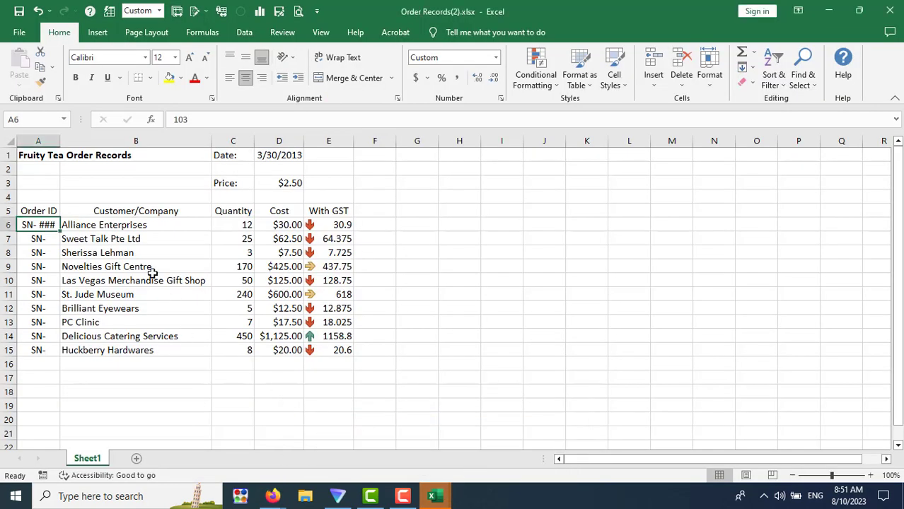
right_click(26, 225)
left_click(105, 420)
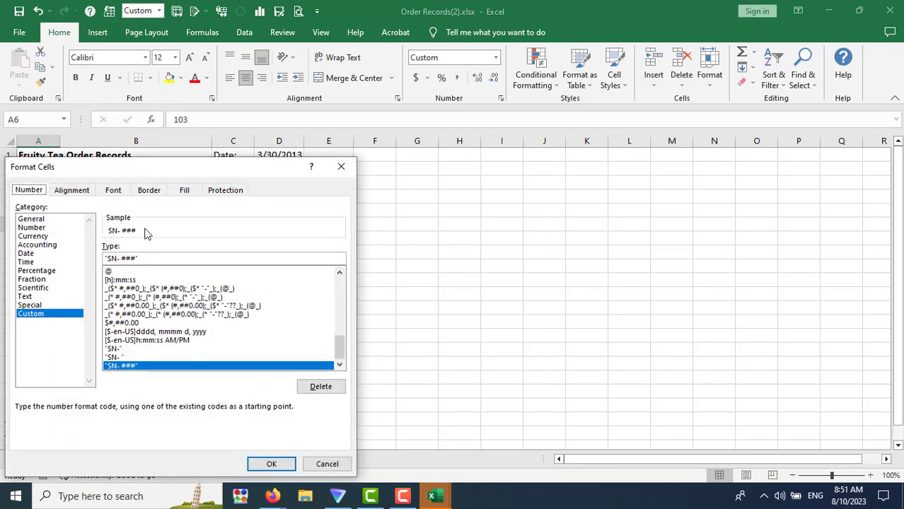
left_click(148, 258)
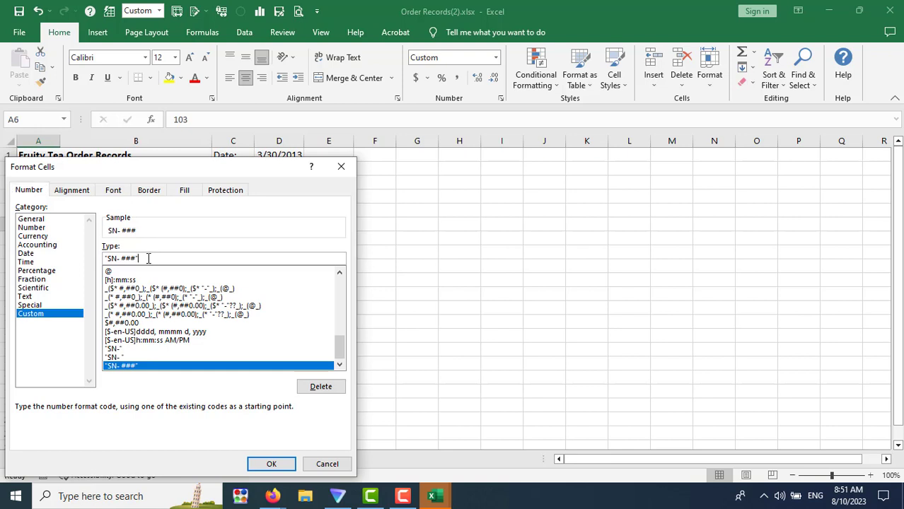
key("BackSpace")
key("BackSpace")
key("BackSpace")
key("BackSpace")
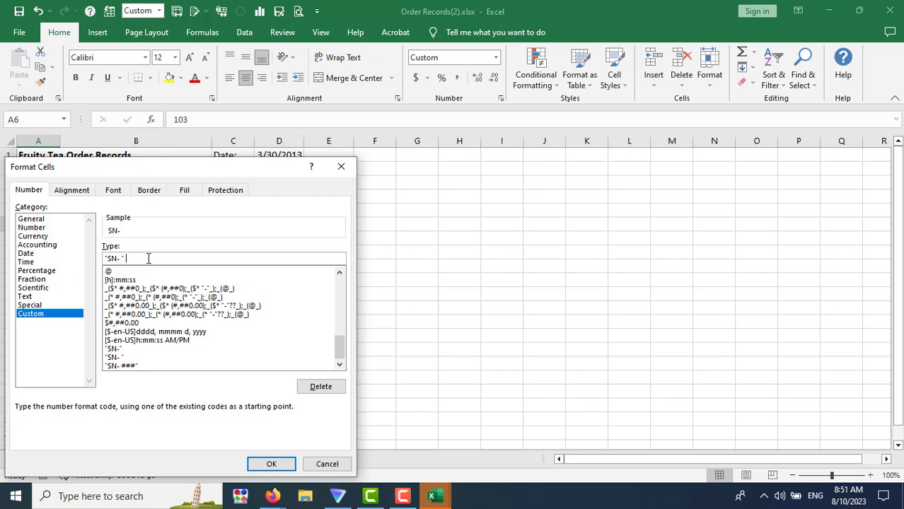
type("###")
left_click(271, 464)
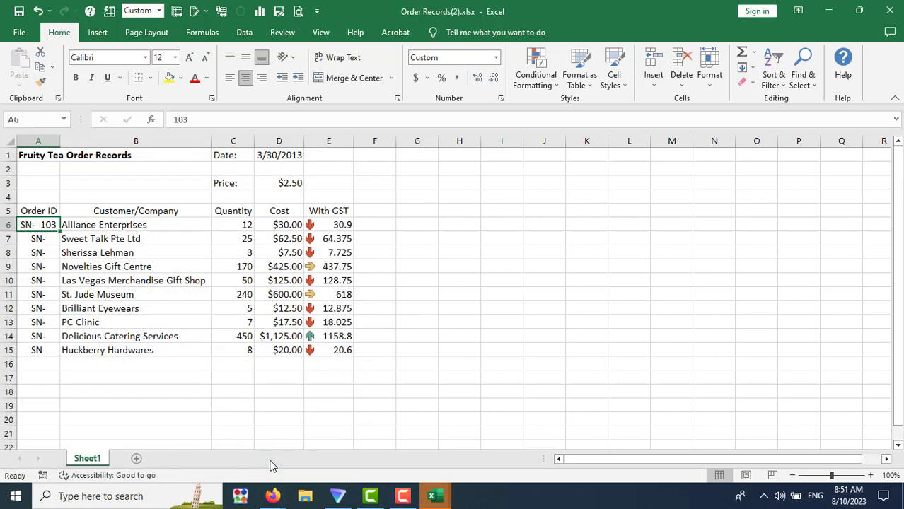
left_click(39, 241)
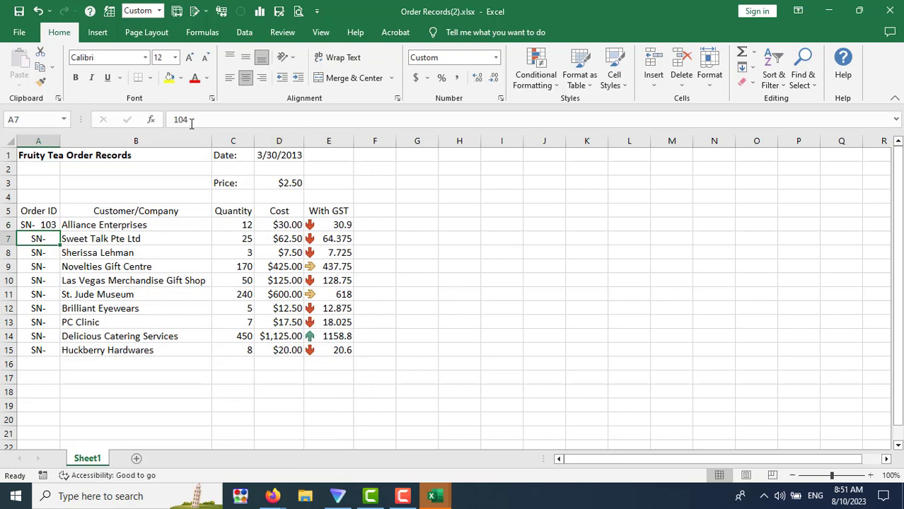
left_click(39, 225)
left_click(36, 239)
double_click(191, 121)
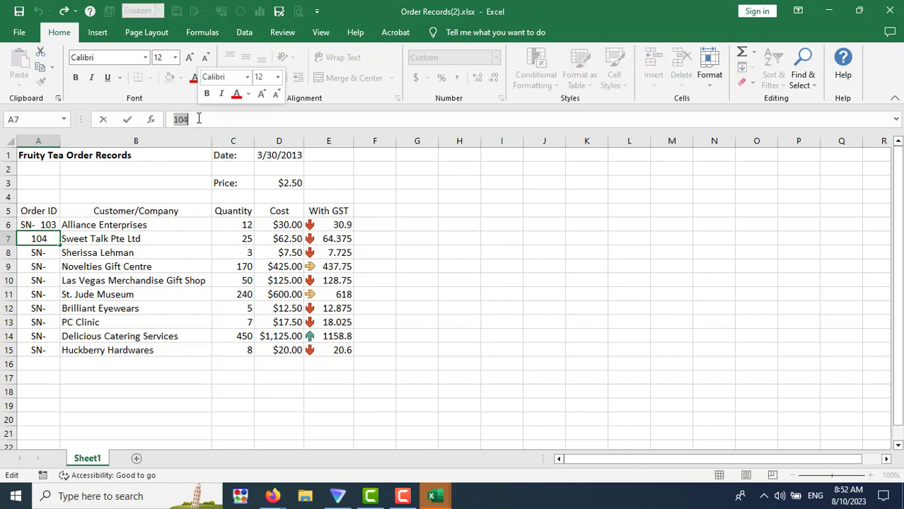
left_click(289, 390)
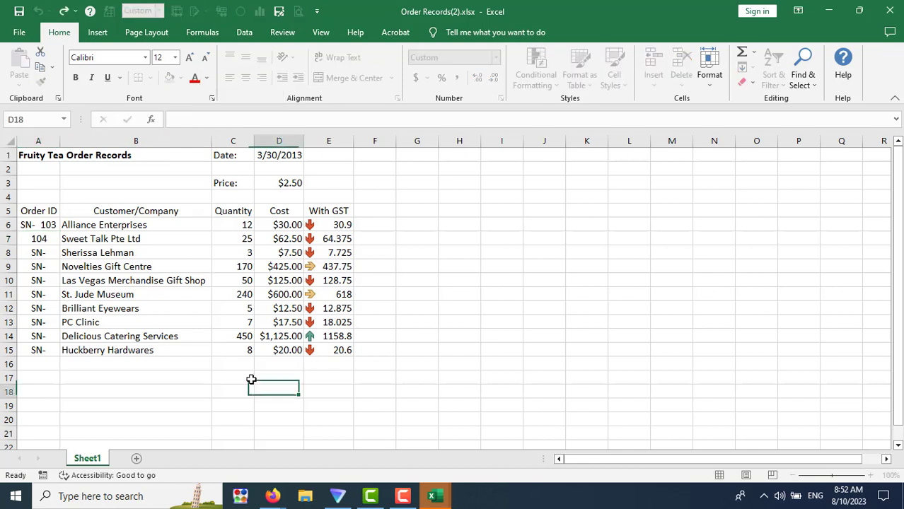
left_click(41, 225)
left_click_drag(59, 231, 58, 356)
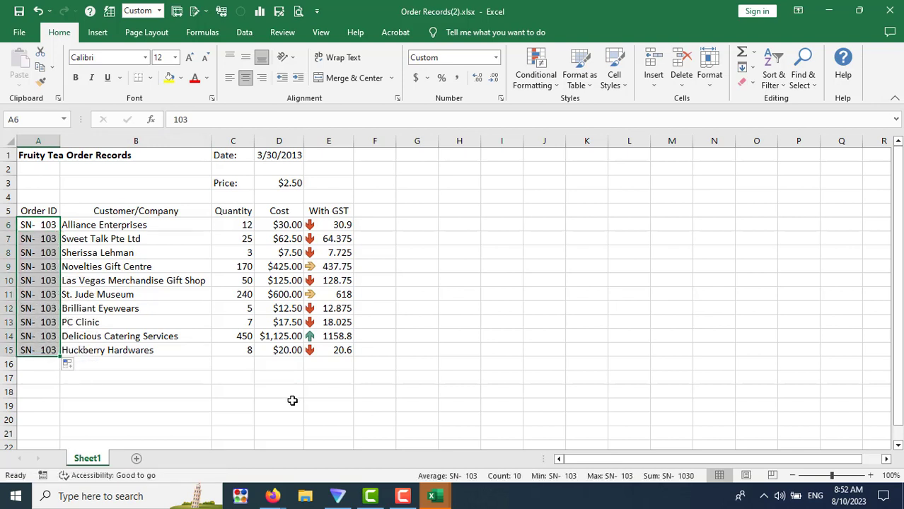
key("ctrl+z")
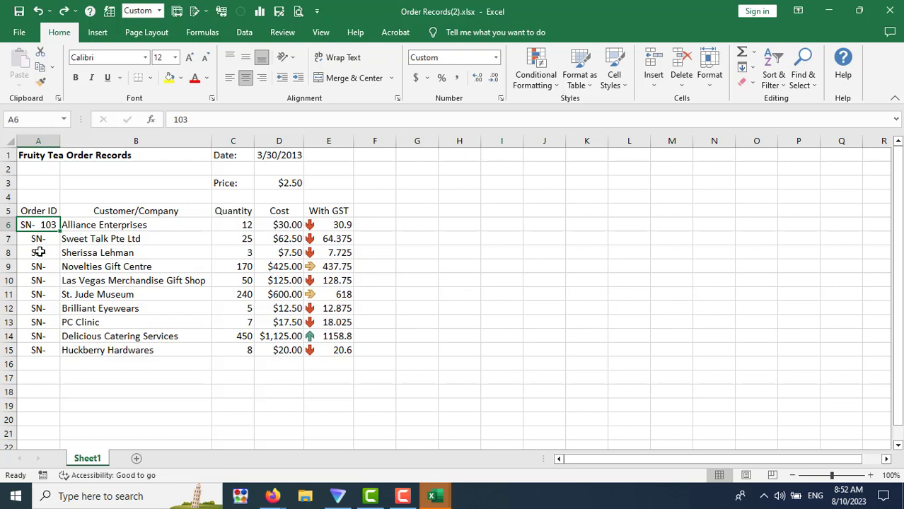
left_click_drag(37, 238, 32, 345)
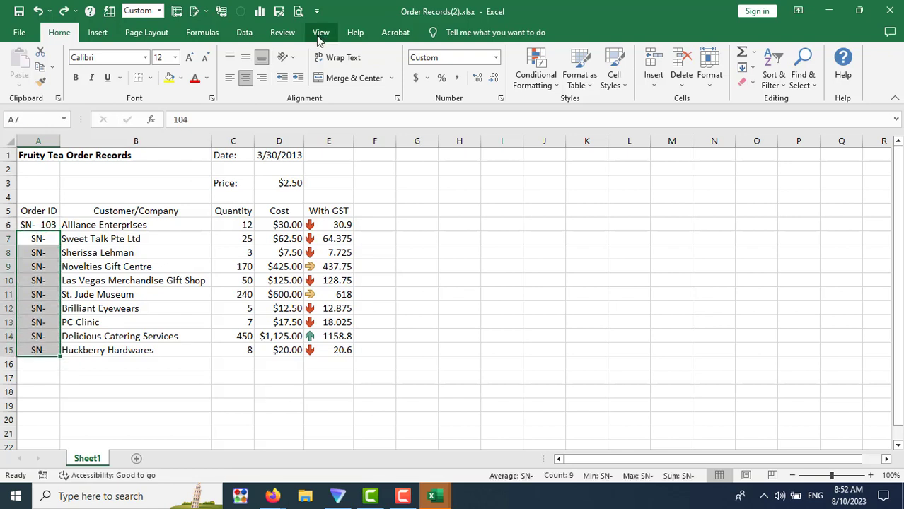
left_click(496, 60)
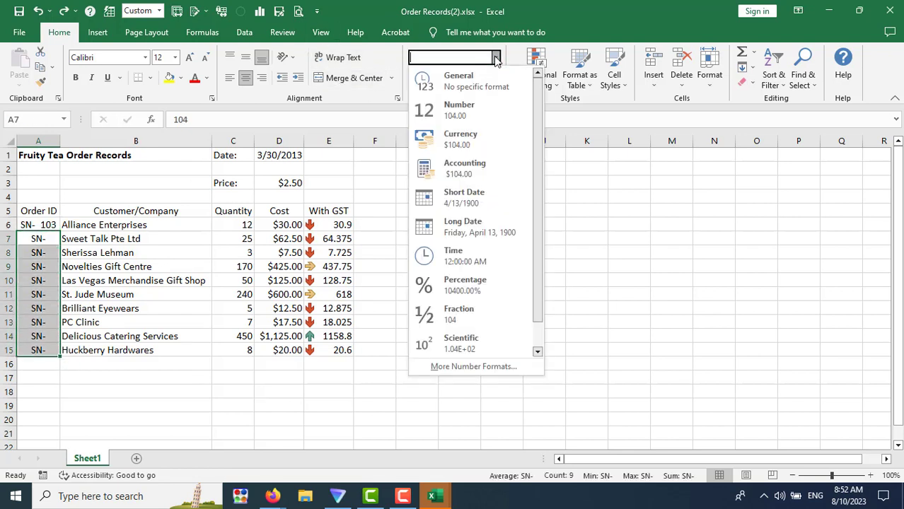
left_click(496, 60)
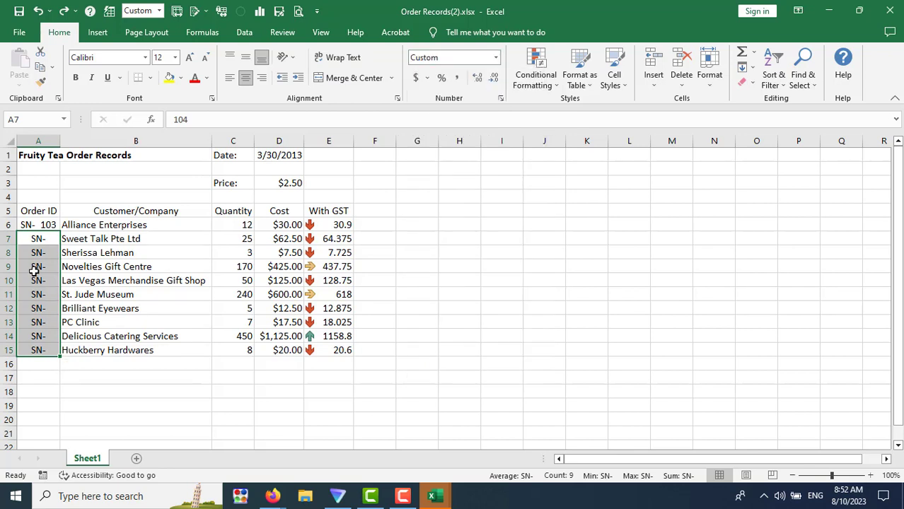
- Give A7:A15 the corrected SN- # custom format so Order IDs show SN- 103 through SN- 200
right_click(33, 271)
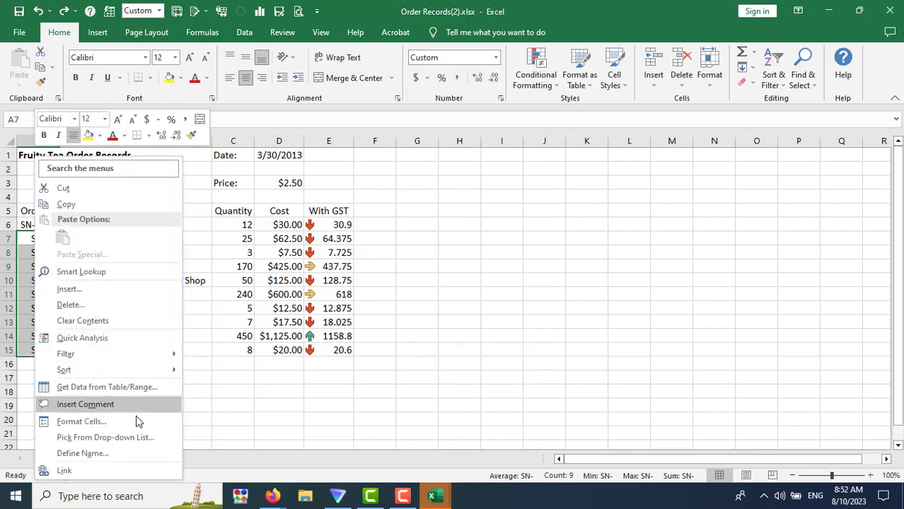
left_click(82, 422)
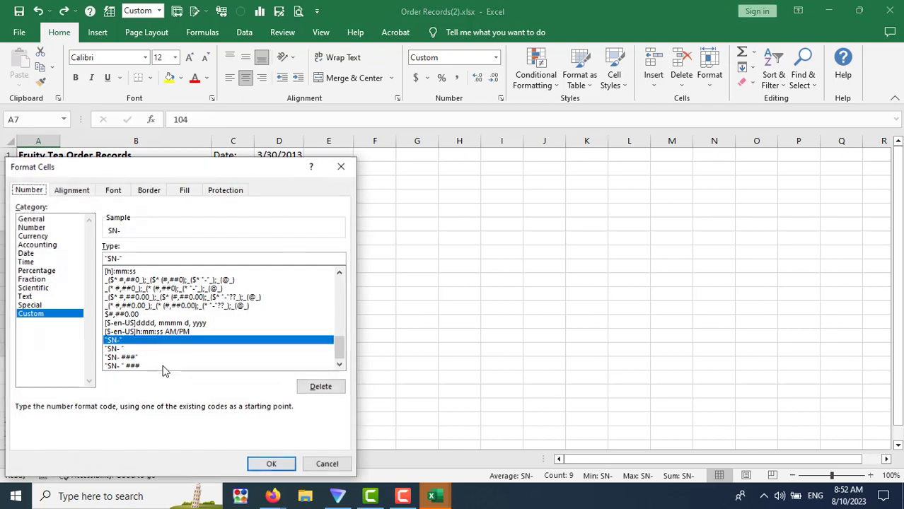
left_click(164, 259)
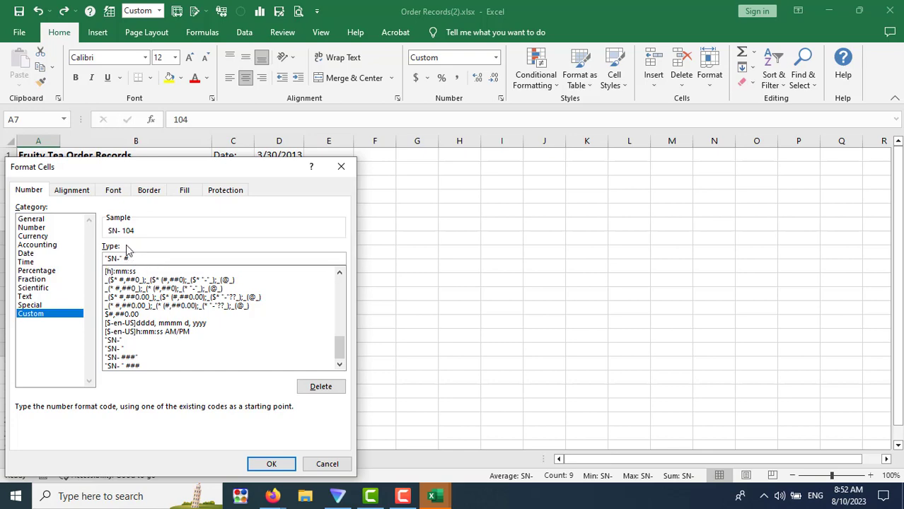
left_click(275, 465)
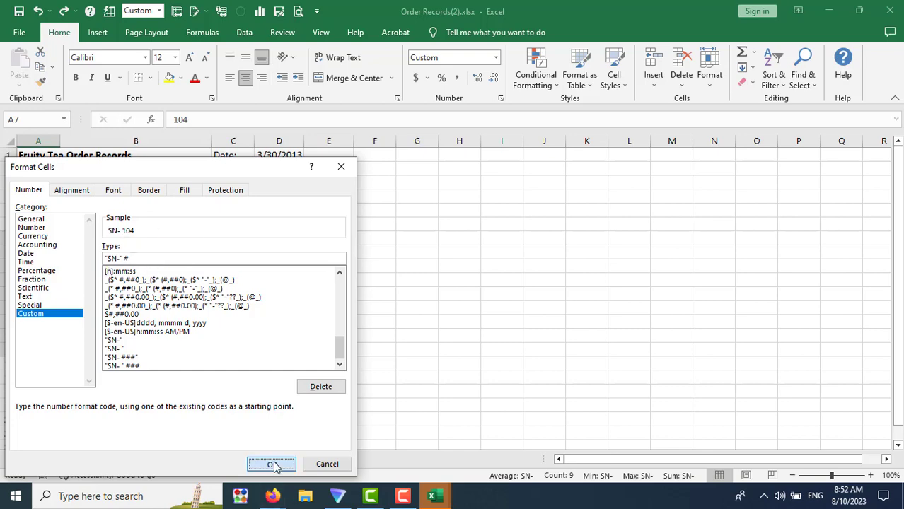
left_click(195, 423)
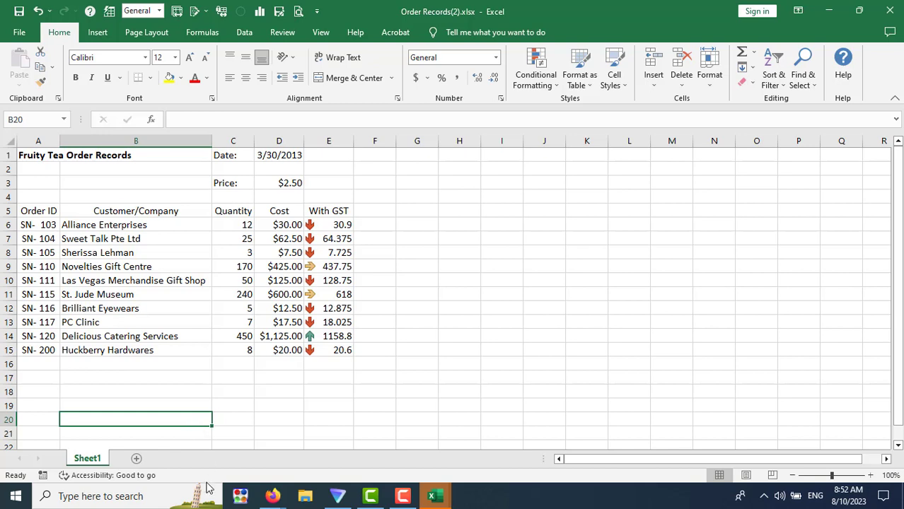
- Switch to the LESSON 2 tab in Firefox and scroll to the 2.9 Review Exercise tasks
left_click(272, 496)
left_click(242, 471)
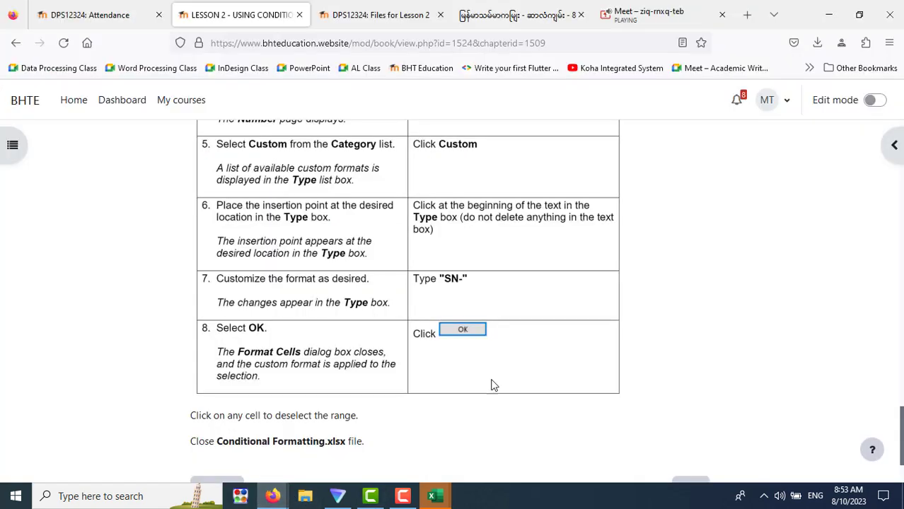
scroll(706, 322, "down", 2)
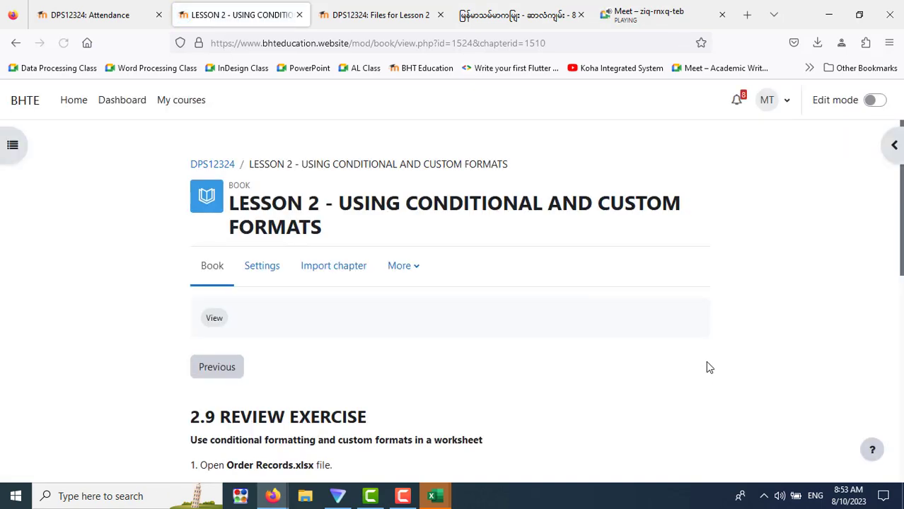
scroll(707, 367, "down", 5)
scroll(707, 366, "up", 2)
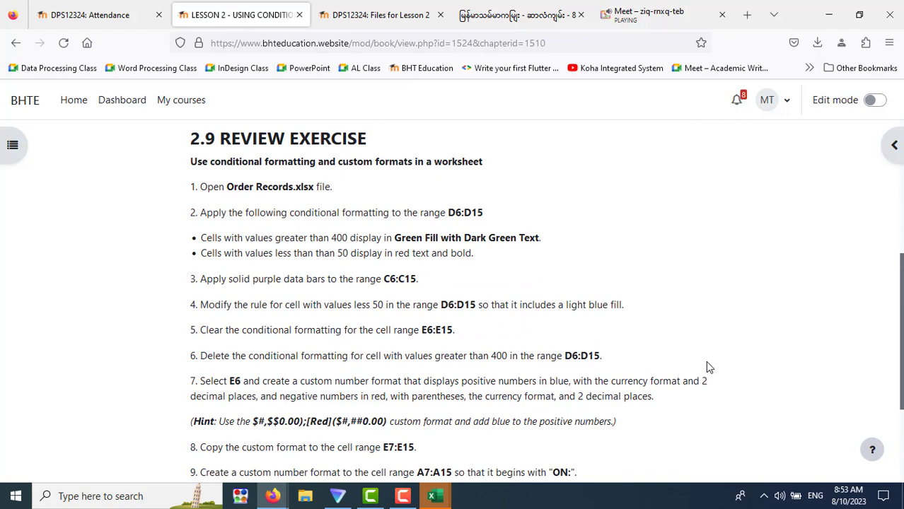
scroll(707, 367, "down", 2)
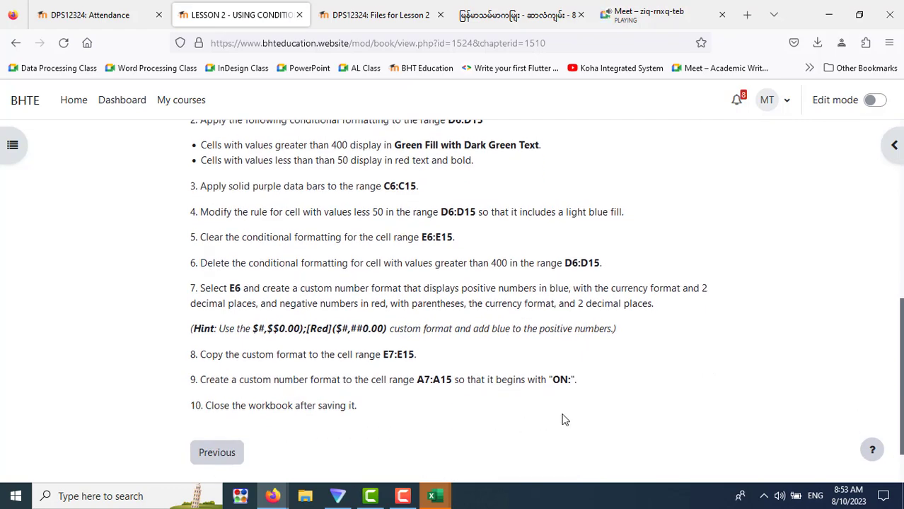
scroll(566, 419, "up", 2)
scroll(424, 410, "down", 2)
- Open the class Attendance tab and reload the 10 August 2023 session list
left_click(90, 20)
scroll(422, 324, "down", 4)
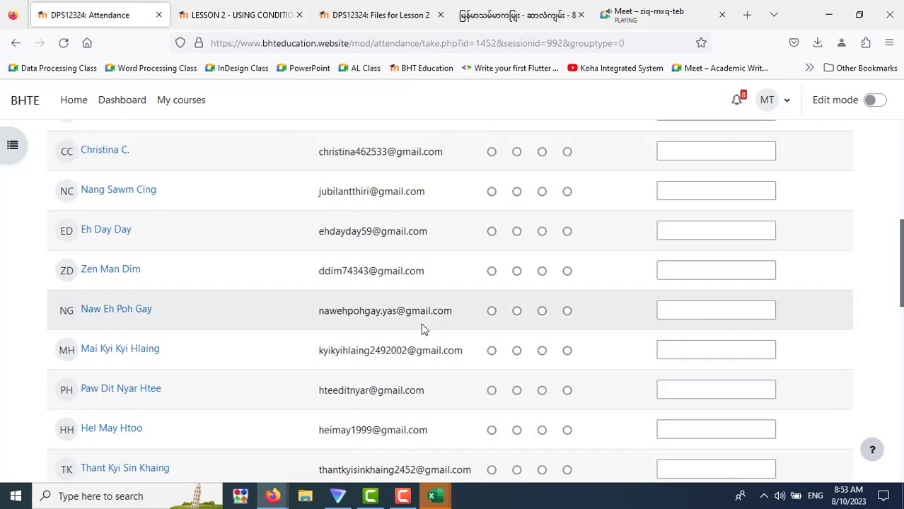
scroll(423, 327, "up", 3)
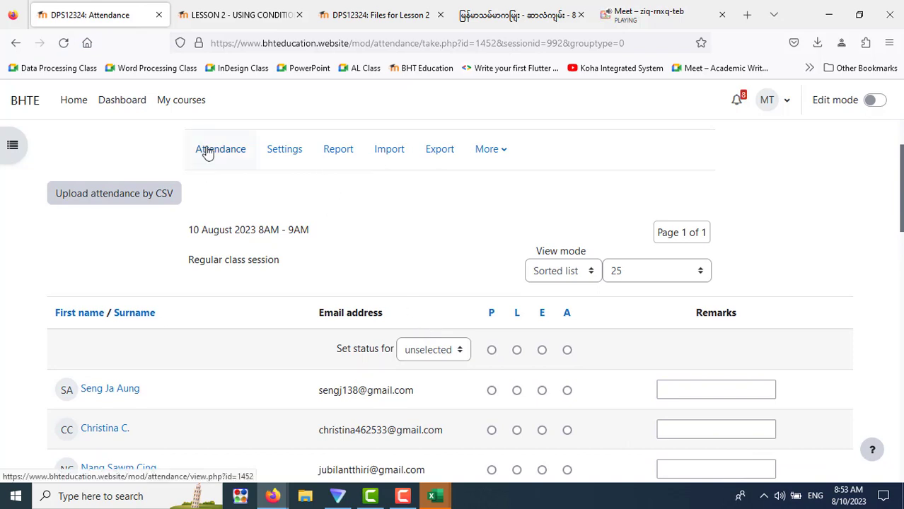
left_click(63, 43)
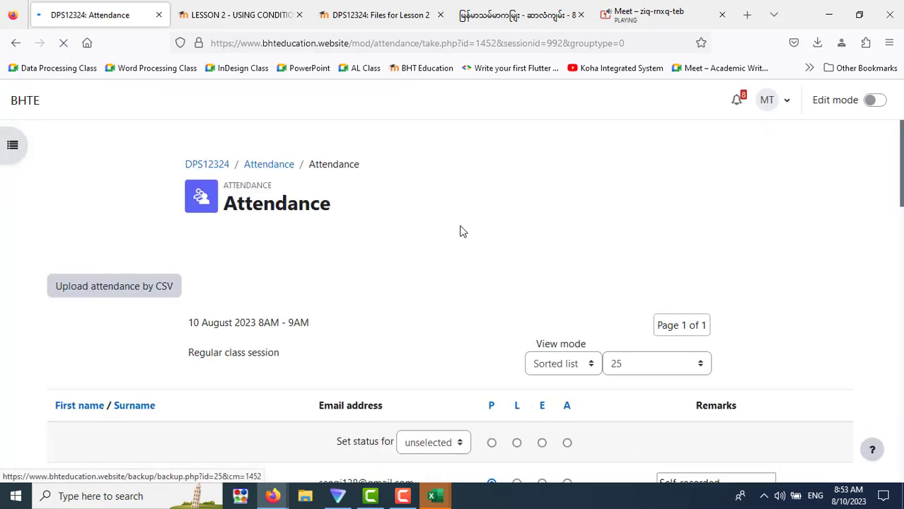
scroll(459, 231, "down", 4)
scroll(460, 232, "down", 5)
scroll(459, 231, "down", 2)
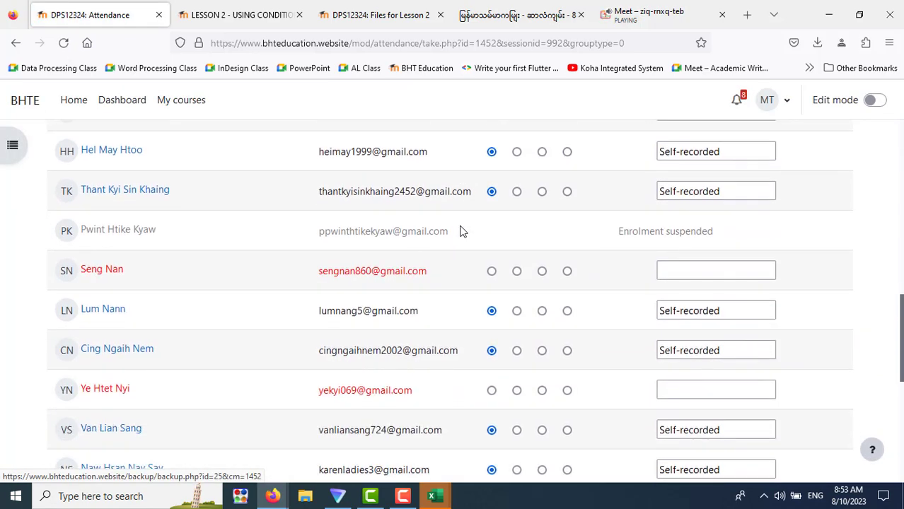
scroll(460, 231, "up", 2)
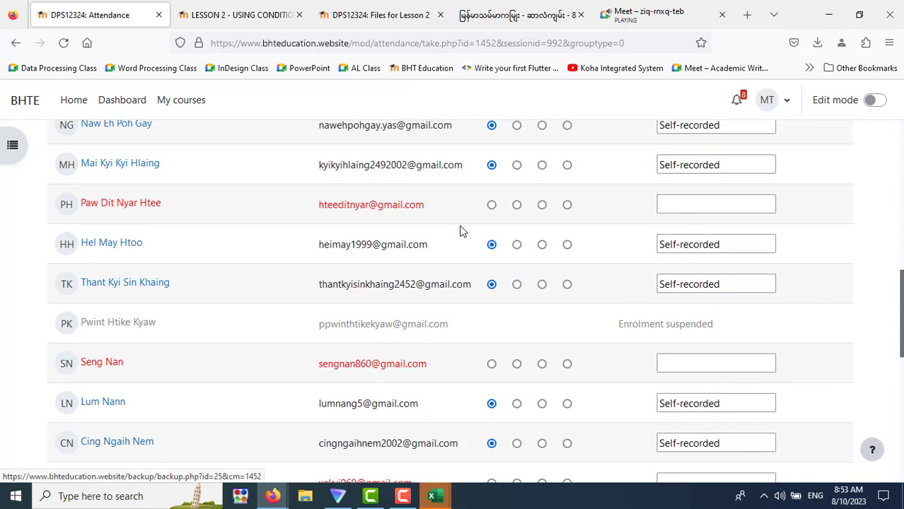
- Mark three unmarked students as Excused, Present and Absent
left_click(541, 364)
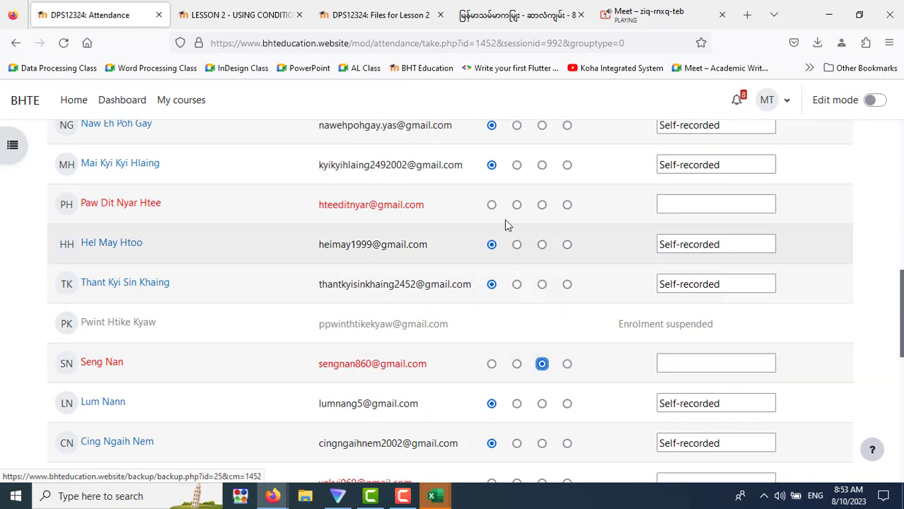
left_click(492, 205)
scroll(400, 290, "up", 5)
scroll(400, 290, "up", 3)
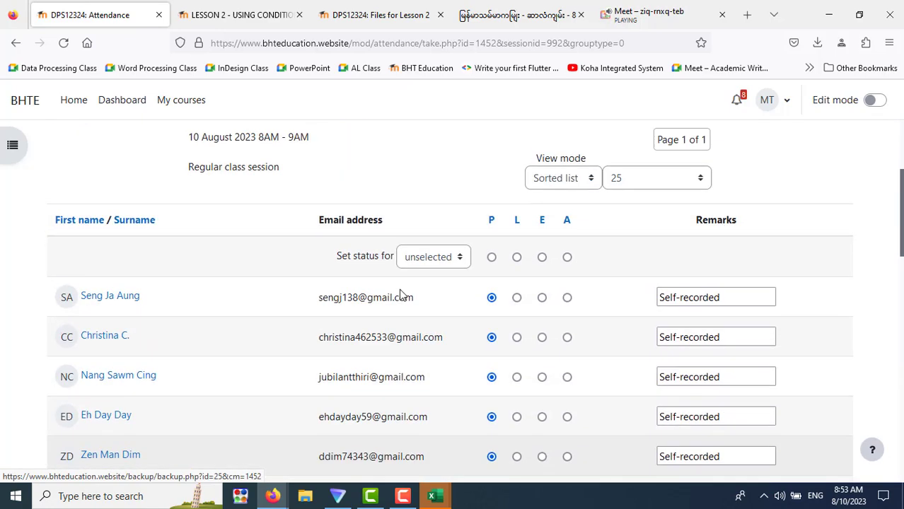
scroll(400, 294, "down", 6)
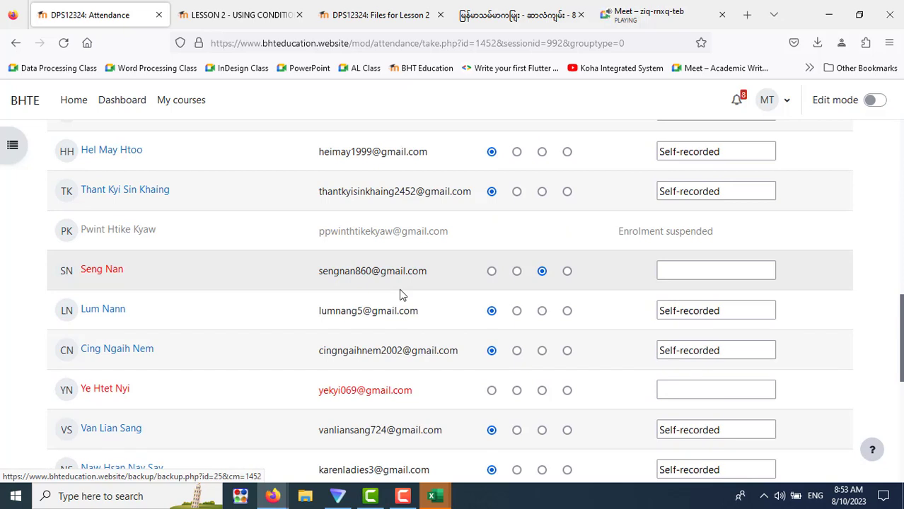
scroll(401, 295, "down", 3)
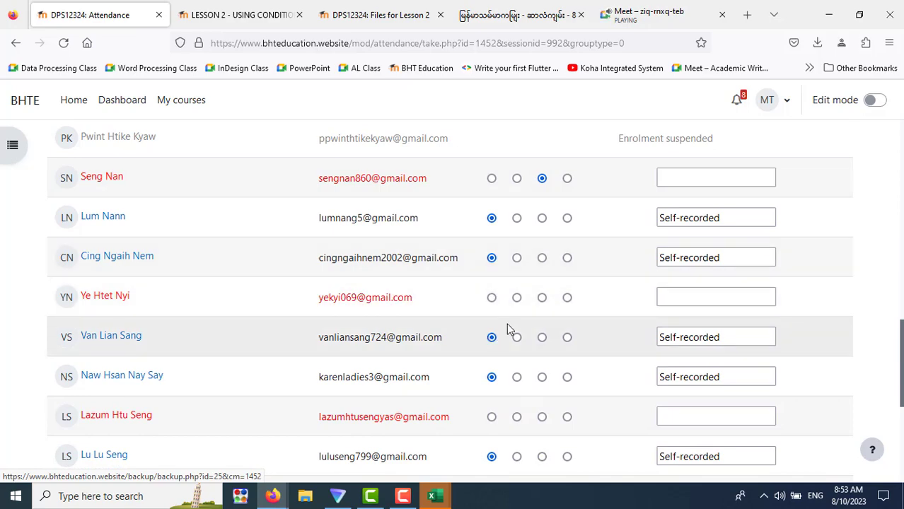
left_click(566, 298)
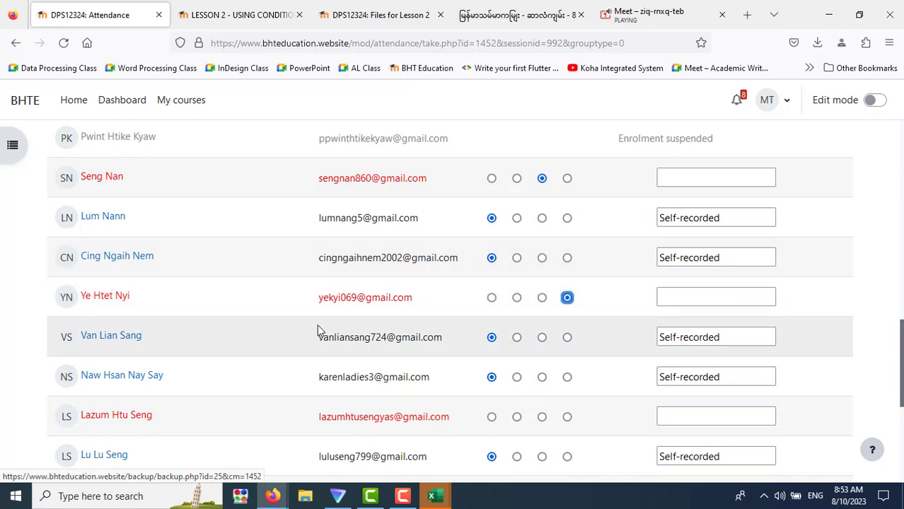
scroll(318, 331, "down", 5)
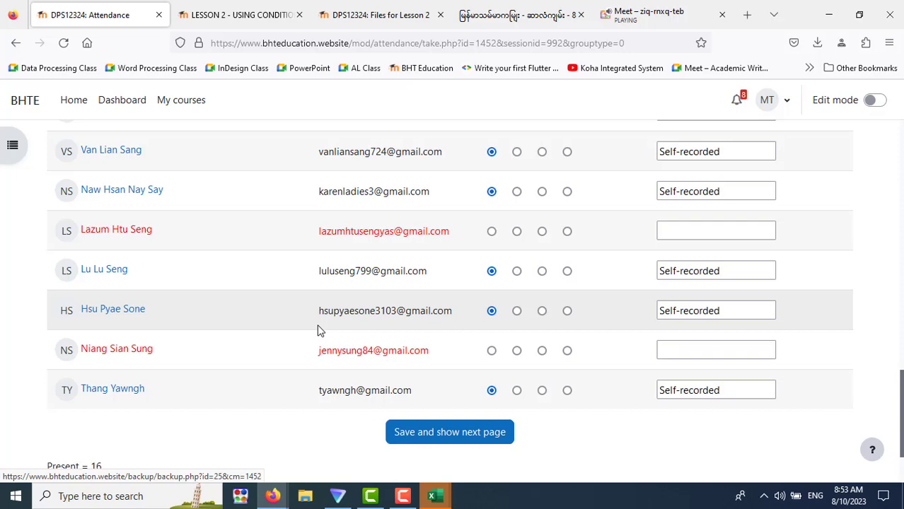
- After checking the lesson, mark two more students Present and Absent and save the attendance
left_click(271, 14)
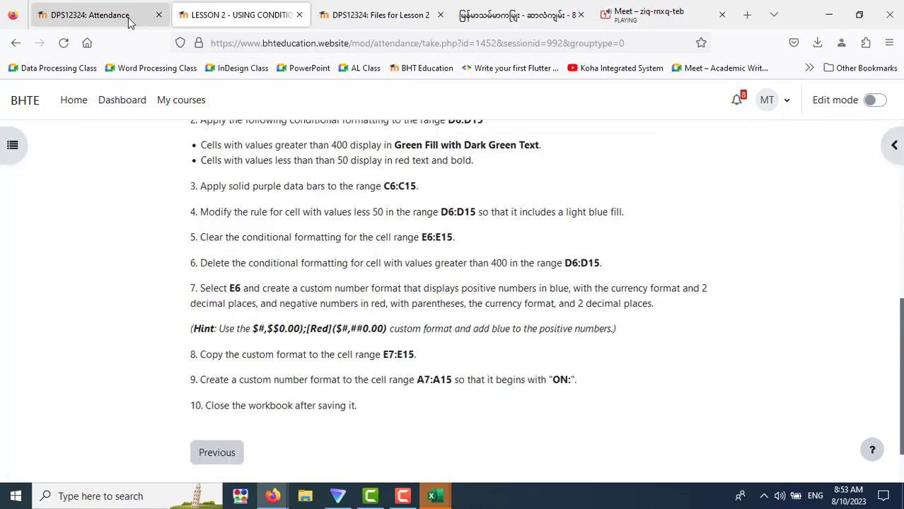
left_click(129, 18)
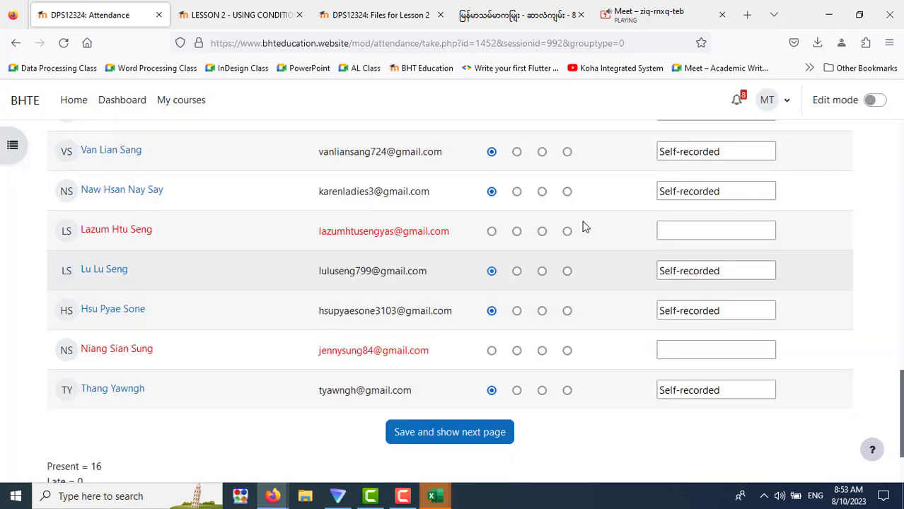
left_click(491, 231)
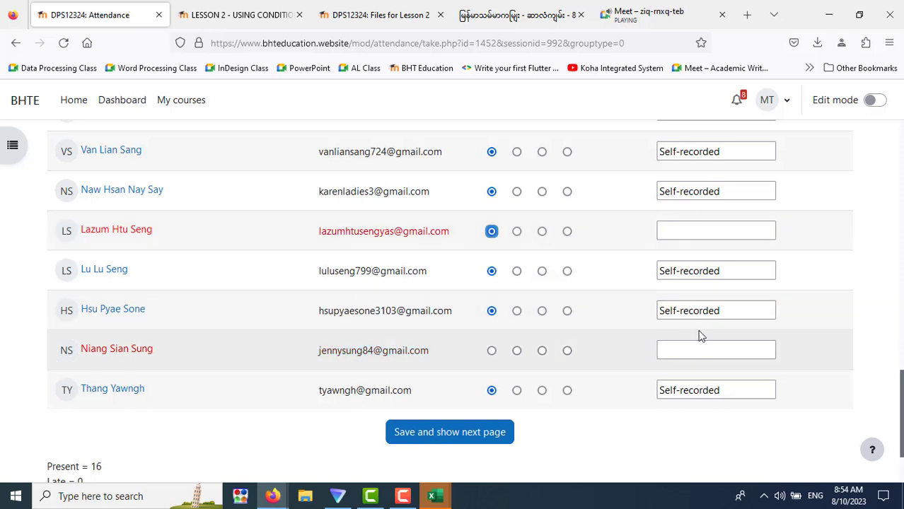
left_click(568, 351)
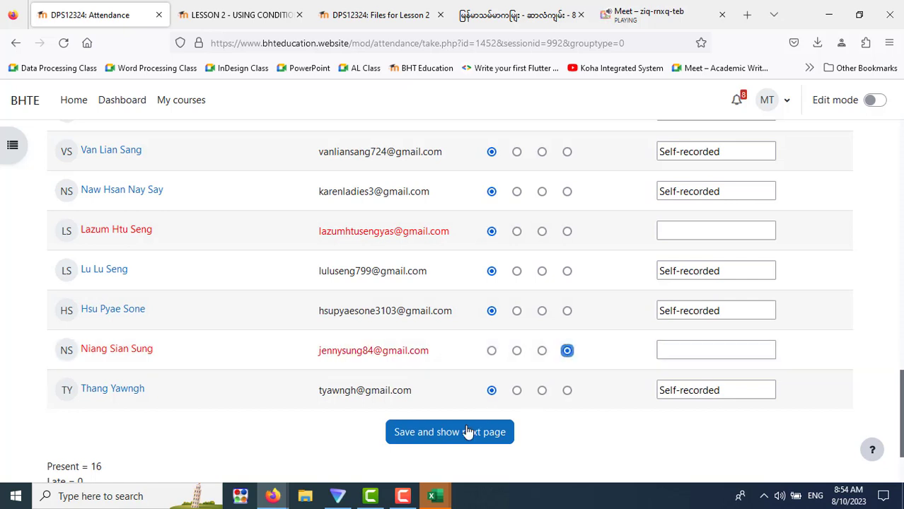
left_click(467, 432)
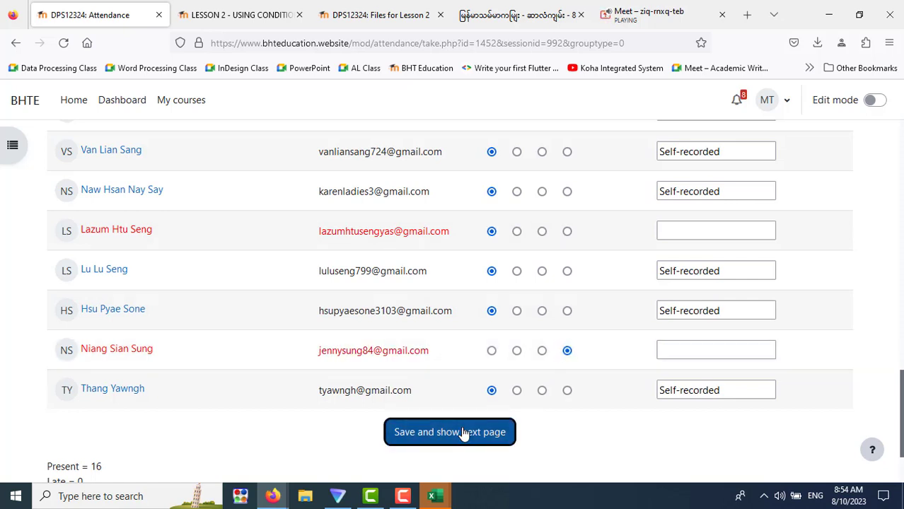
- Glance at the lesson instructions, return to the attendance page and end the recording
left_click(214, 15)
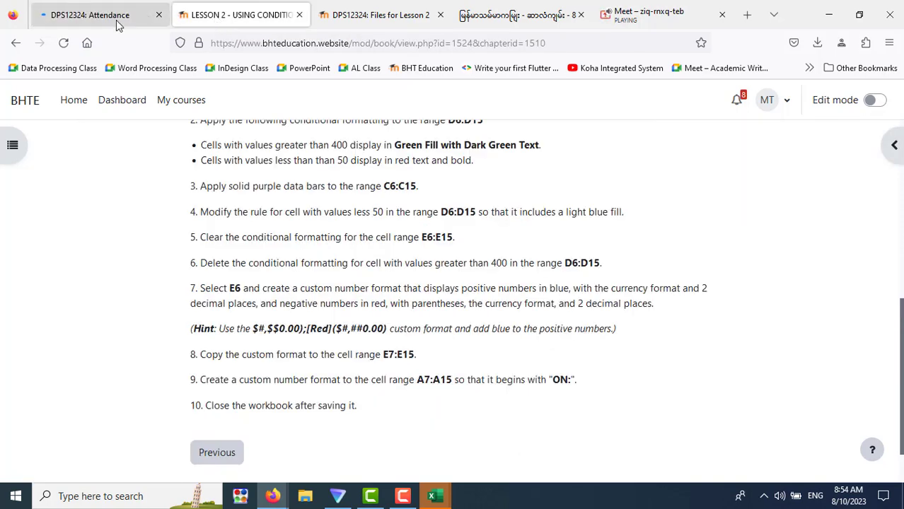
left_click(118, 22)
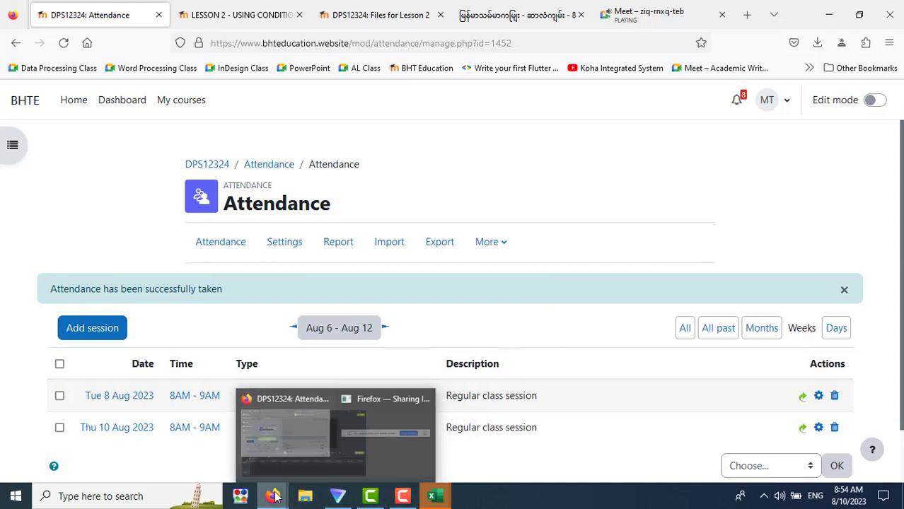
mouse_move(402, 497)
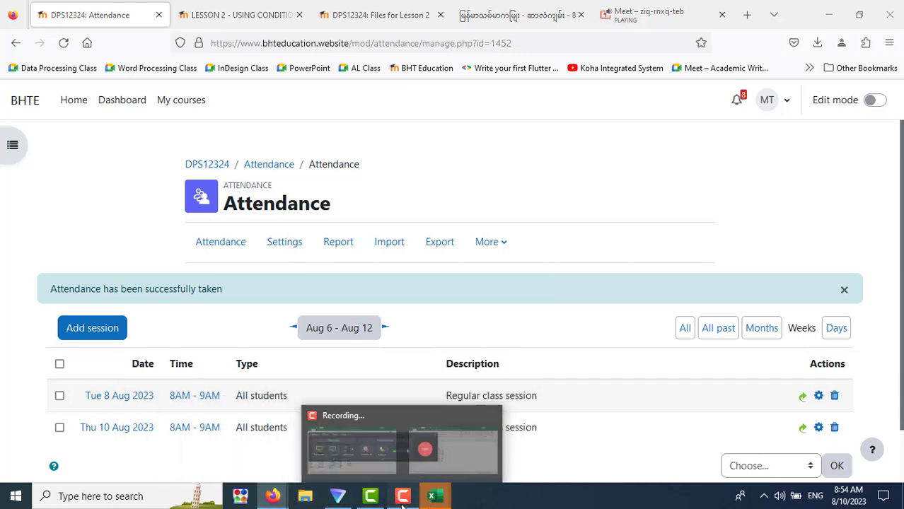
left_click(403, 496)
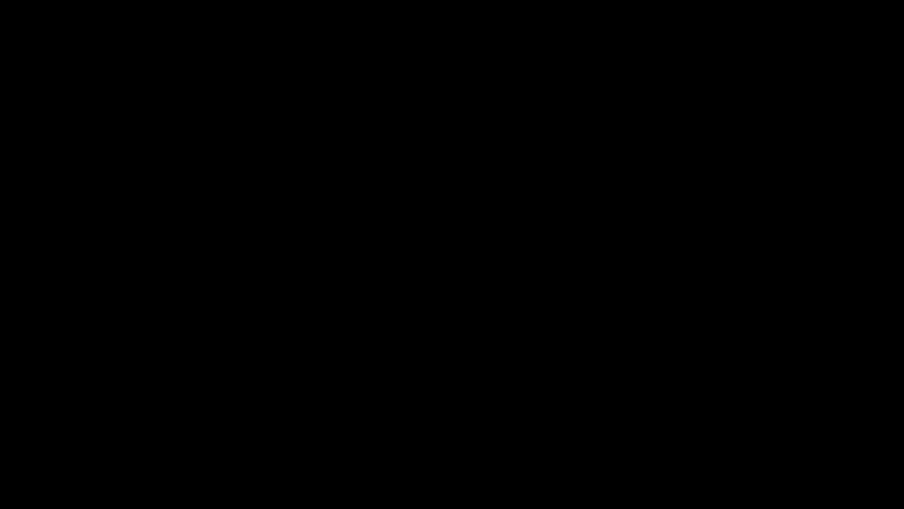